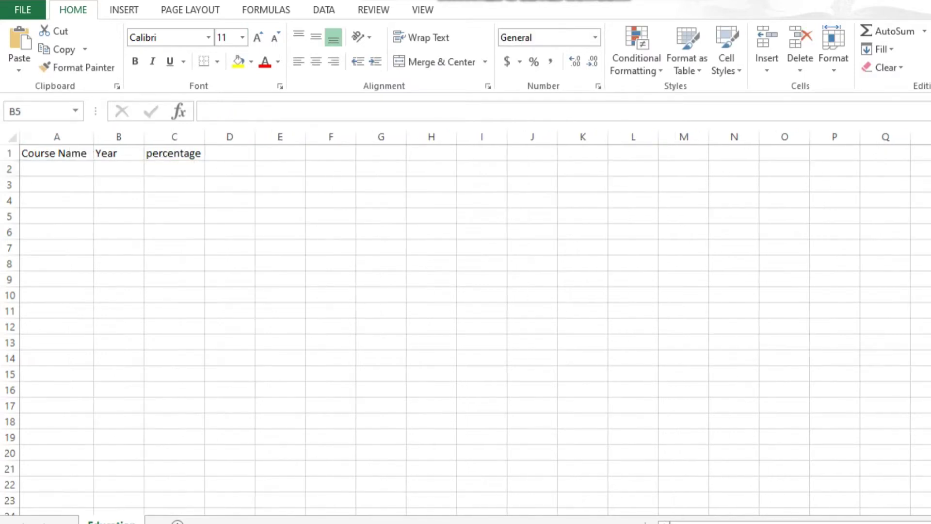
- Rework the education headers so B1 reads Start Year, C1 reads Completed Year, and percentage sits in D1
click(174, 153)
key(ctrl+c)
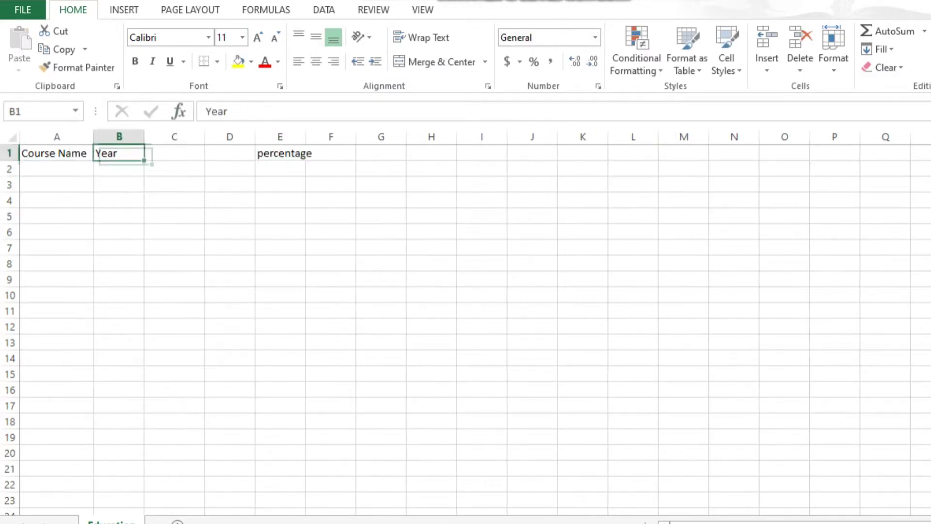
click(207, 111)
text(D)
key(Tab)
text(Completed Year)
click(303, 154)
key(ctrl+c)
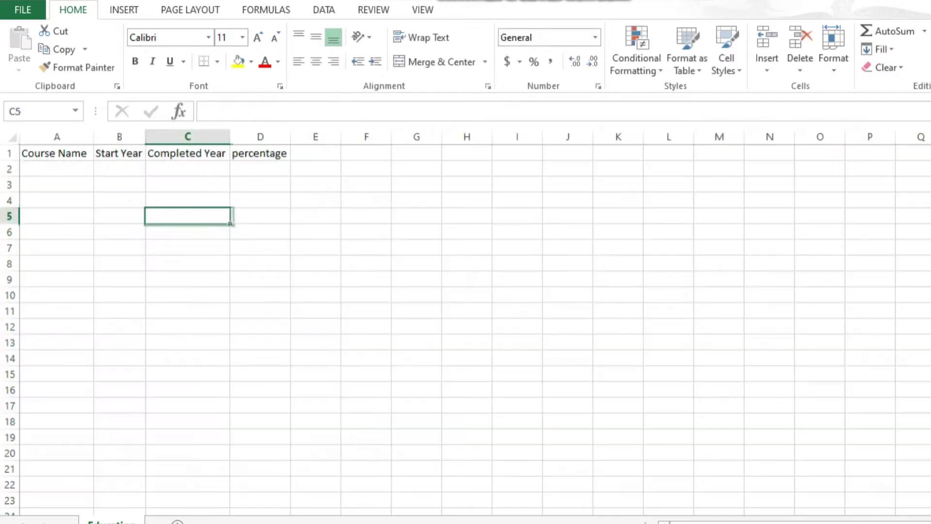
- Fill row 2 with course BE, start year 2011, completed year 2015 and percentage 62
click(57, 169)
text(BE)
key(Tab)
text(2011)
key(Tab)
text(2015)
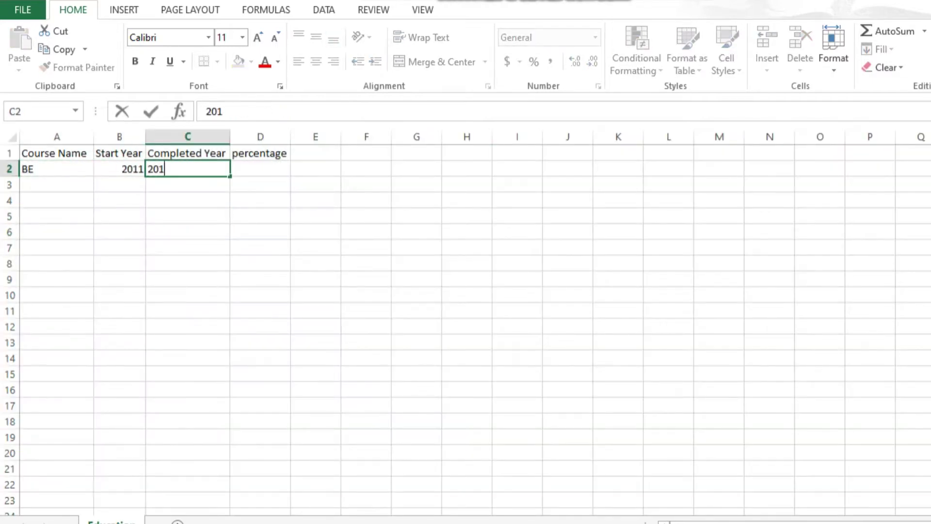
key(Tab)
text(62)
key(Return)
- Fill row 3 with course HSC, start year 2010, completed year 2011 and percentage 64
text(HSC)
key(Tab)
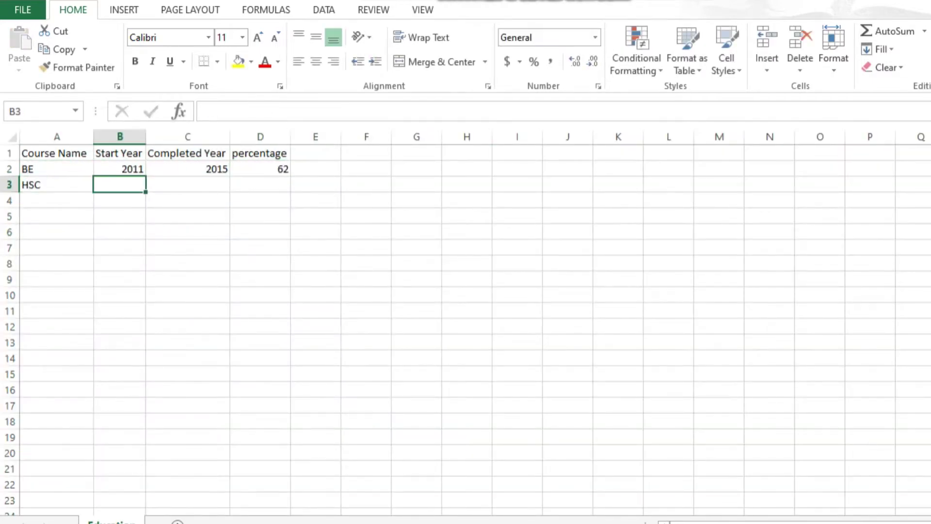
text(2000)
key(Tab)
text(2011)
key(Tab)
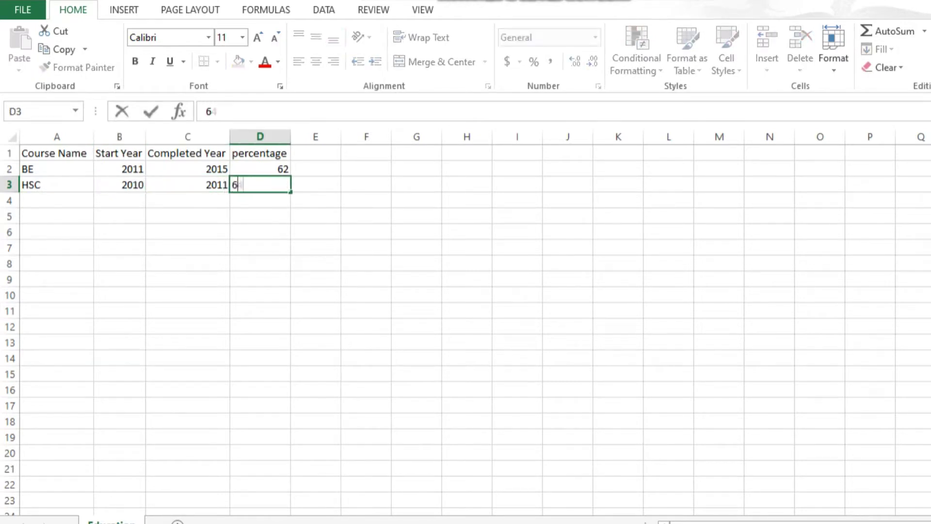
text(64)
key(Return)
- Fill row 4 with course SSC, start year 2009, completed year 2010 and percentage 73
text(SSC)
key(Tab)
text(2009)
key(Tab)
text(2010)
key(Tab)
text(73)
click(120, 279)
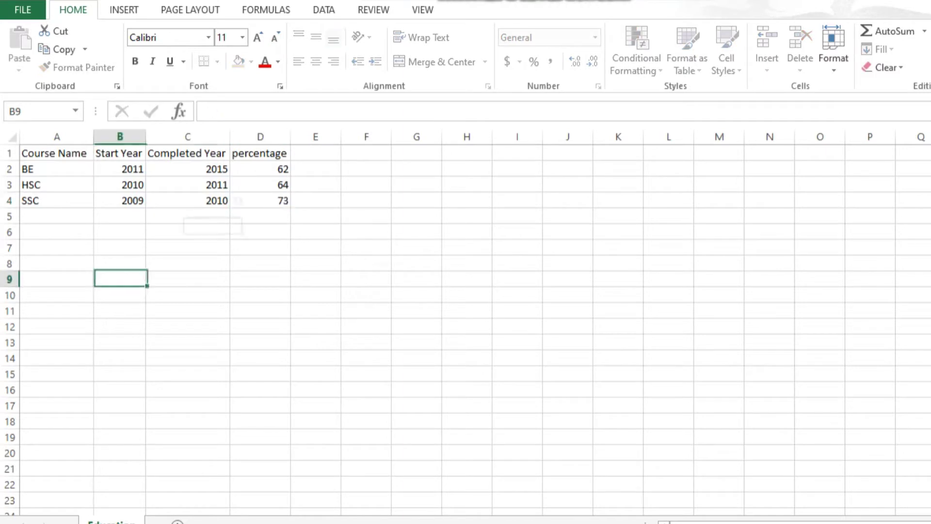
- Save the workbook to the Desktop under the file name Resume CSV
key(ctrl+s)
click(199, 148)
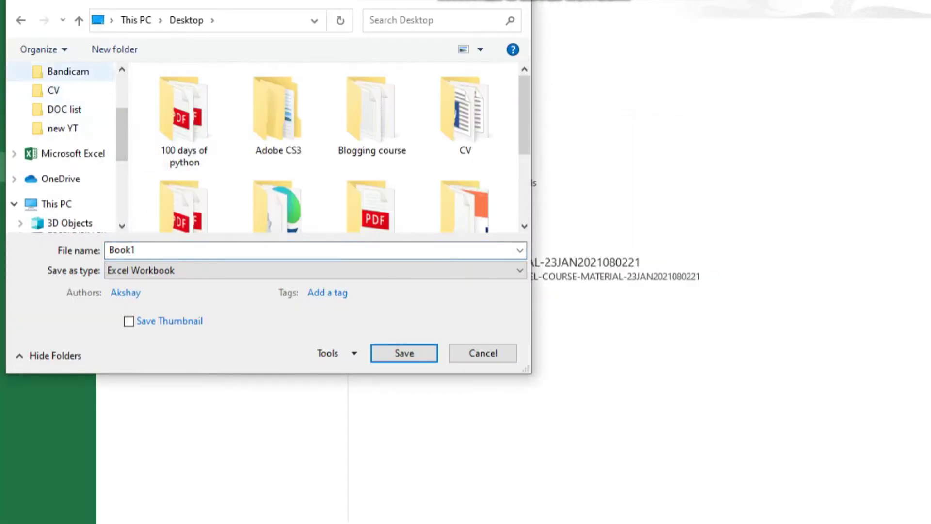
text(Resume CSV)
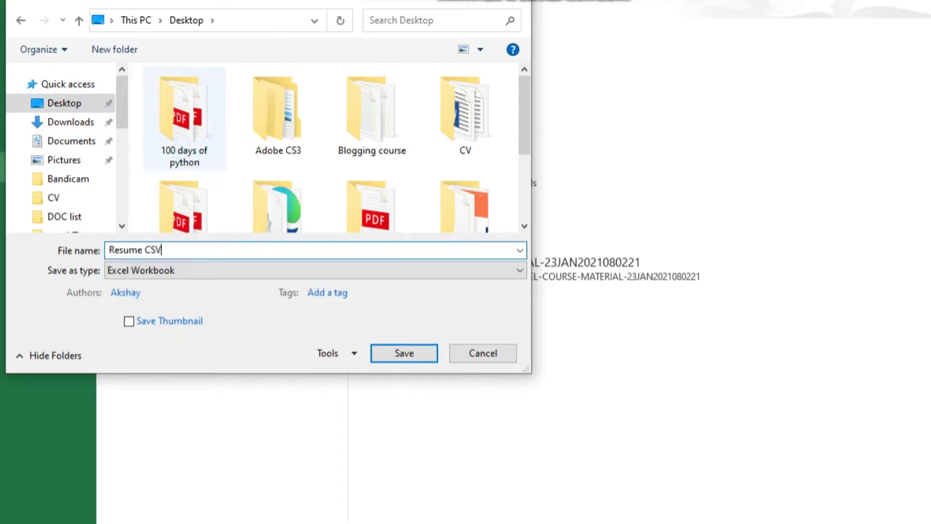
scroll(184, 121, down, 3)
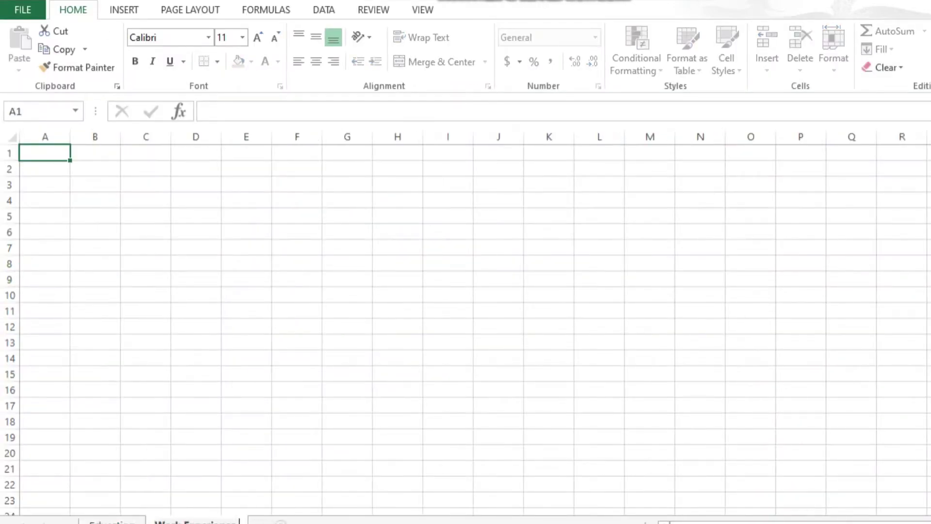
- Enter the headers organisation name, Joining Year and resigned year in A1 to C1 of the Work Experience sheet
text(organisation)
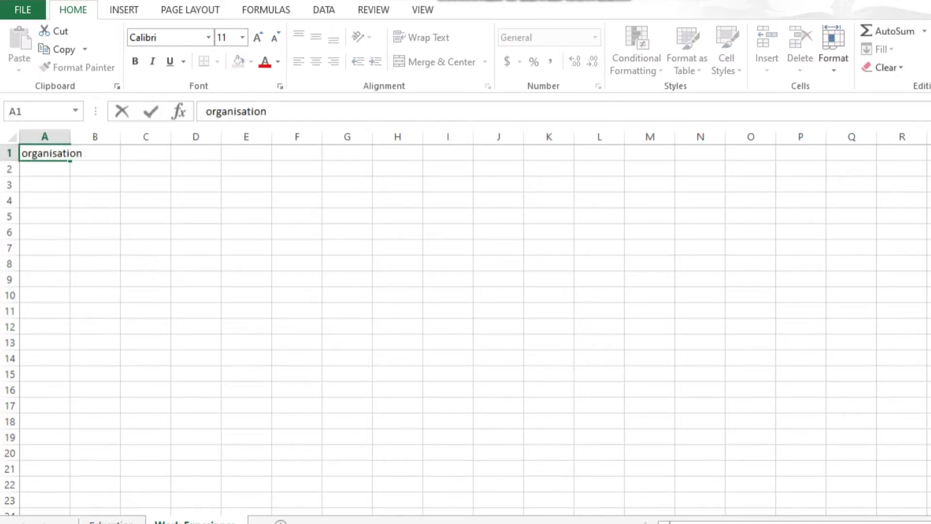
text( name)
key(Tab)
text(Joi)
key(Tab)
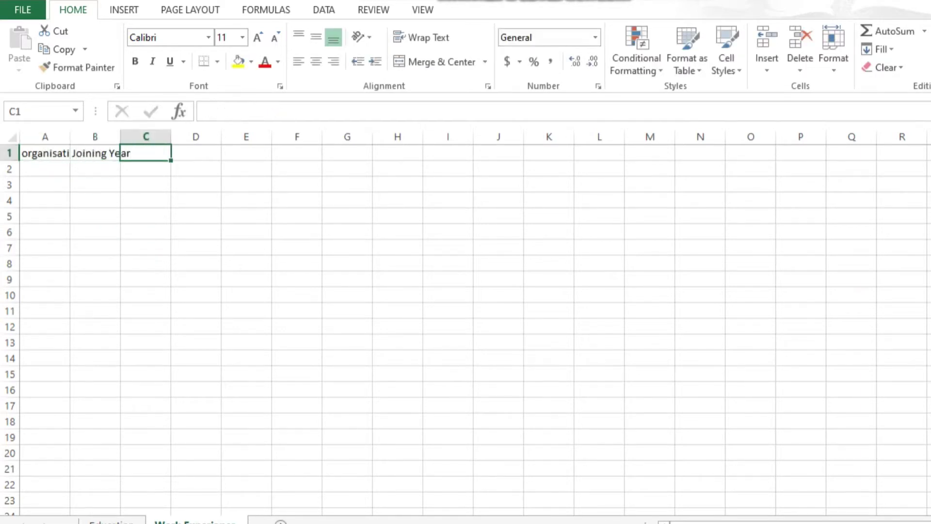
text(tillresigned year)
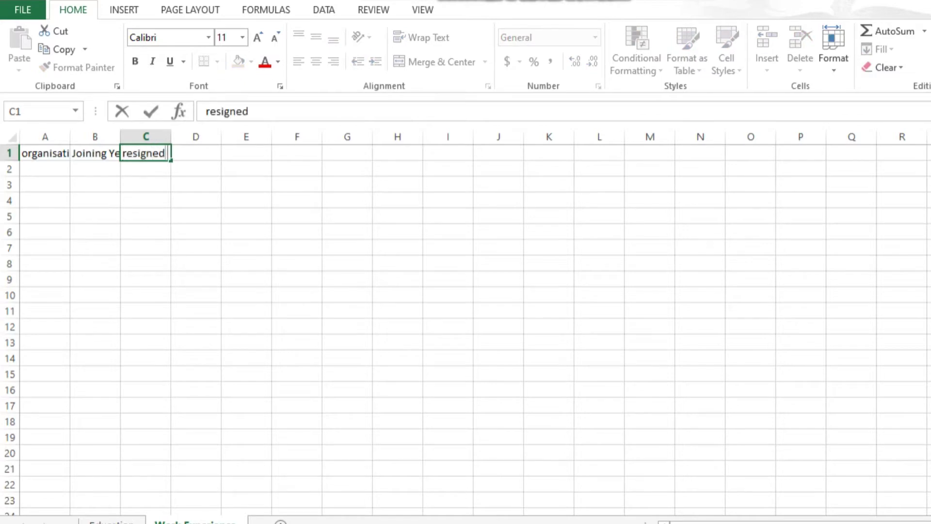
key(Tab)
- Autofit the column widths of the Work Experience sheet and add the header Pay out in D1
click(11, 137)
double_click(69, 136)
click(282, 231)
click(282, 154)
text(Pay out)
click(160, 169)
click(69, 169)
text(Zensar Technolo)
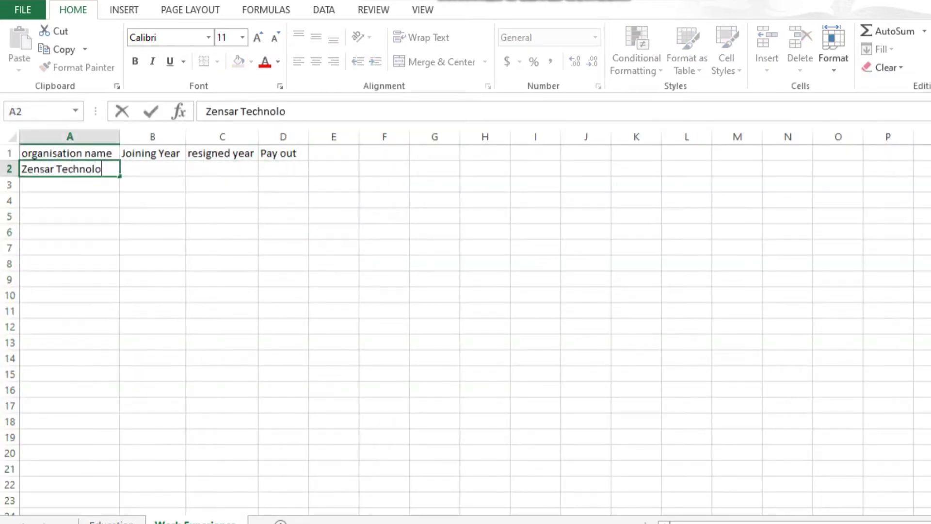
text(gies)
key(Escape)
- Enter Gemini comunications in A2 as the first organisation, with joining year 2015
text(Gemini )
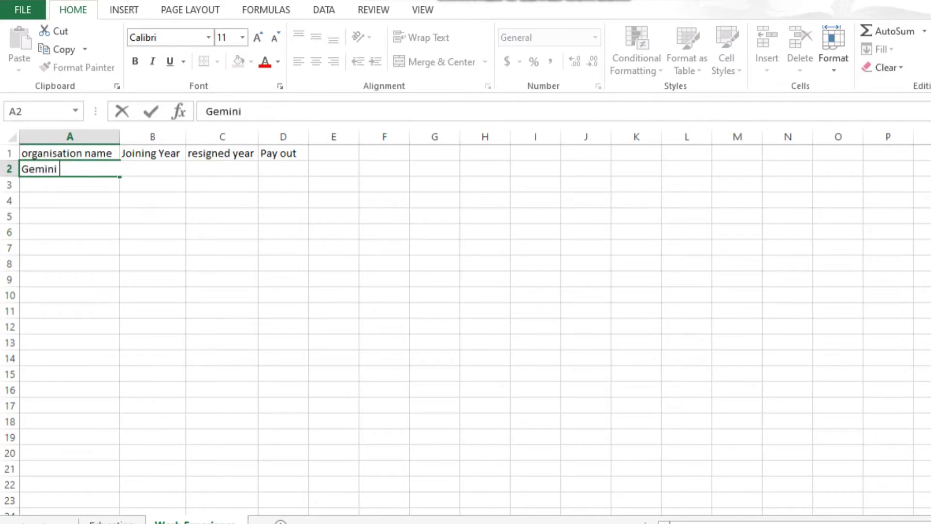
text(comunications)
key(Tab)
text(20)
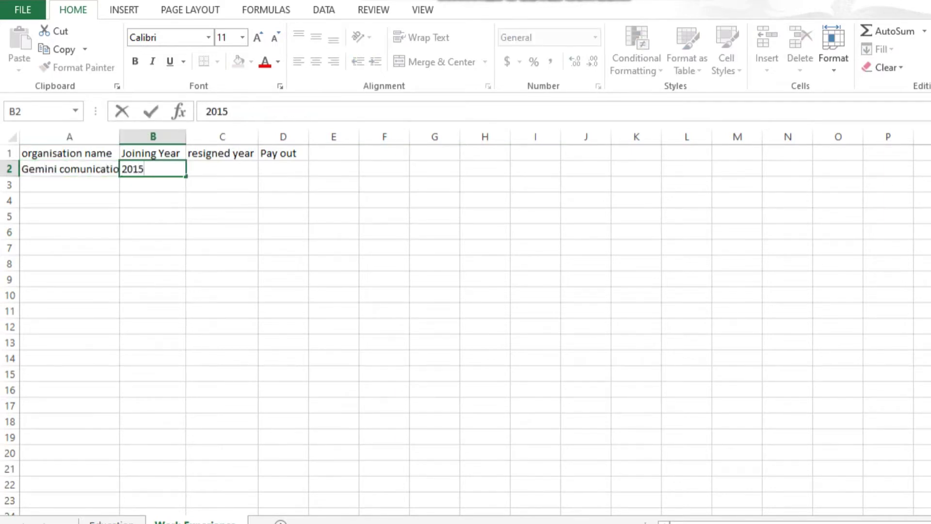
text(15)
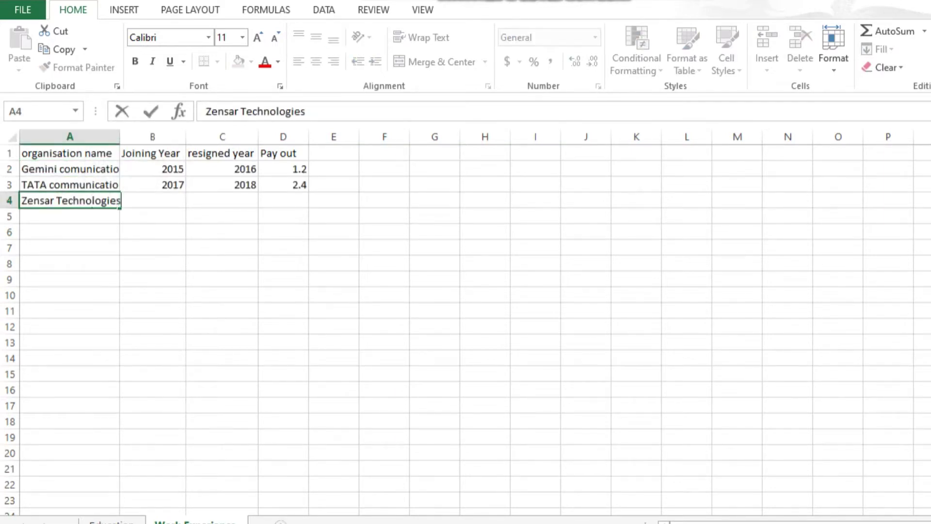
- Complete the Zensar Technologies row with joining year 2018 and pay out 3.6, leaving the resigned year blank
key(Tab)
text(2018)
key(Tab)
key(Tab)
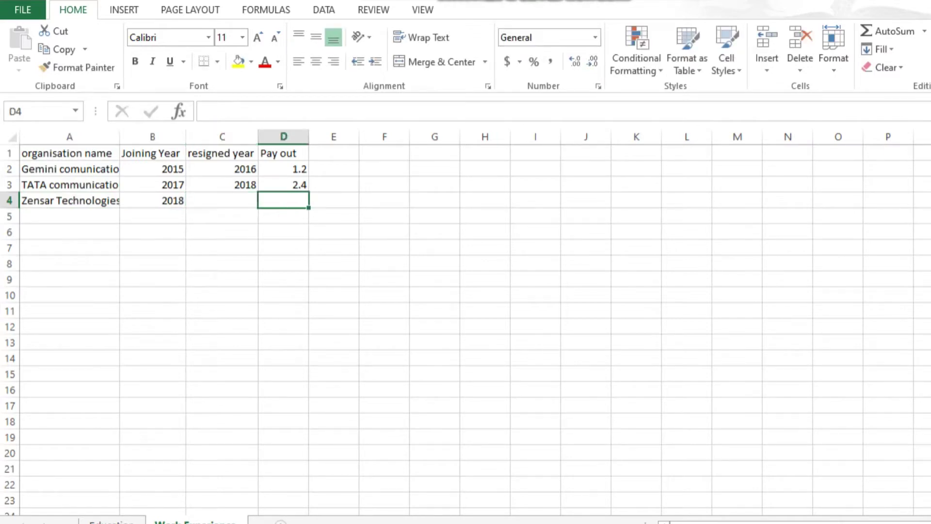
text(3.6)
key(Return)
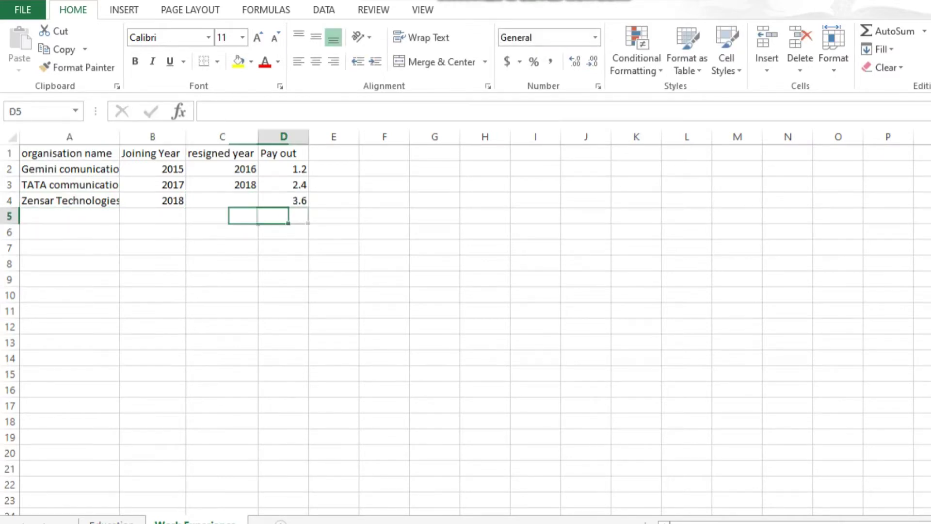
click(333, 184)
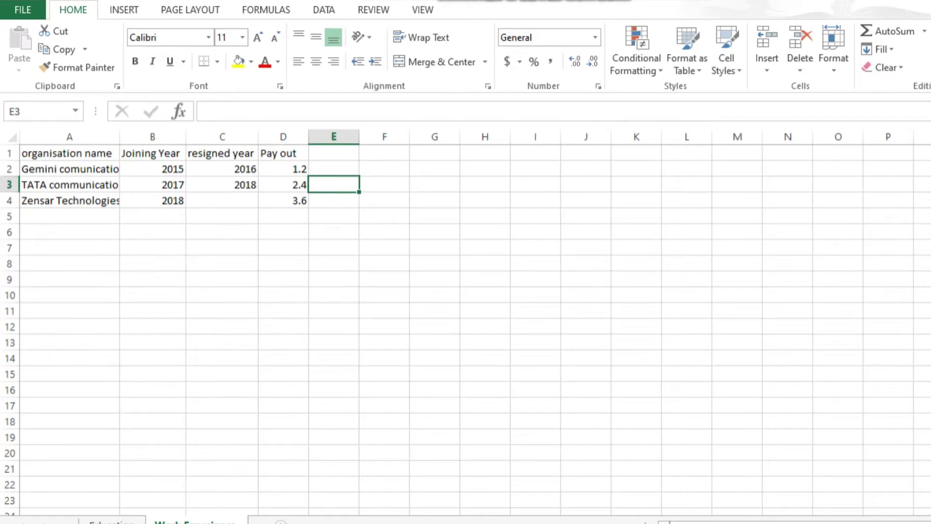
- Add a new sheet named Skills with the headers Skills and Rating in A1 and B1
key(shift+F11)
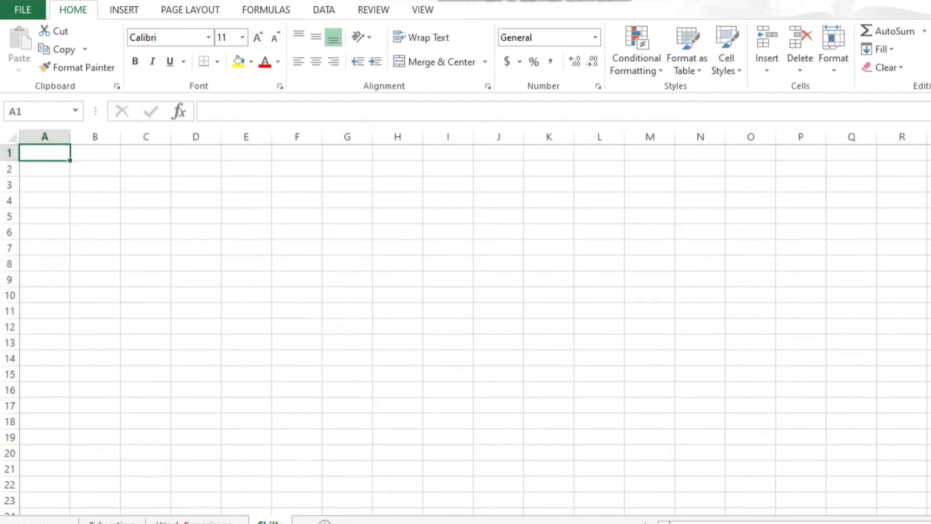
text(Skills)
key(Tab)
text(Rating)
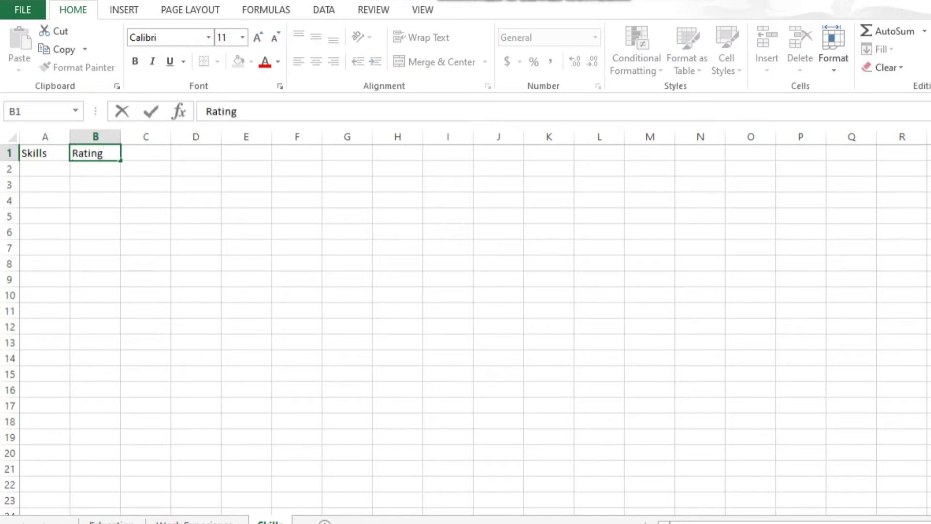
key(Return)
- List SQL with rating 7 and Excel with rating 8 in rows 2 and 3
text(SQL)
key(Tab)
text(7)
key(Return)
text(Exc)
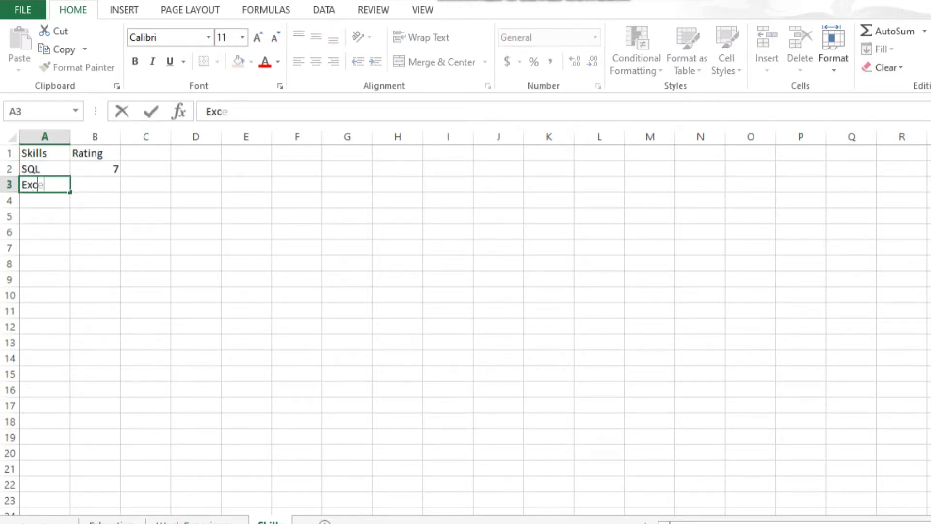
text(el)
key(Tab)
text(8)
key(Return)
- List Python with rating 6 and R with rating 5 in rows 4 and 5
text(Python)
key(Tab)
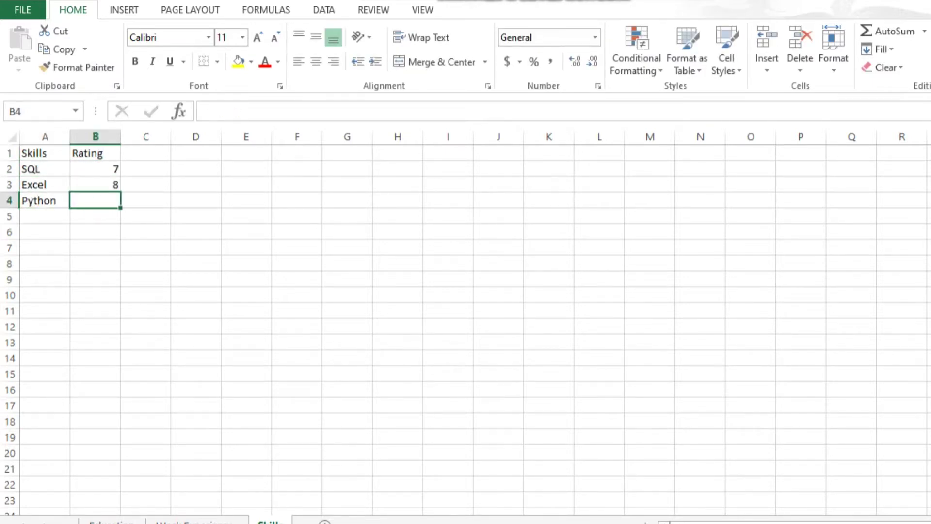
text(6)
key(Return)
text(R)
key(Tab)
text(5)
key(Down)
- List Tableau with rating 7 in row 6 of the Skills sheet
click(45, 231)
text(Tableau)
key(Tab)
text(7)
key(Return)
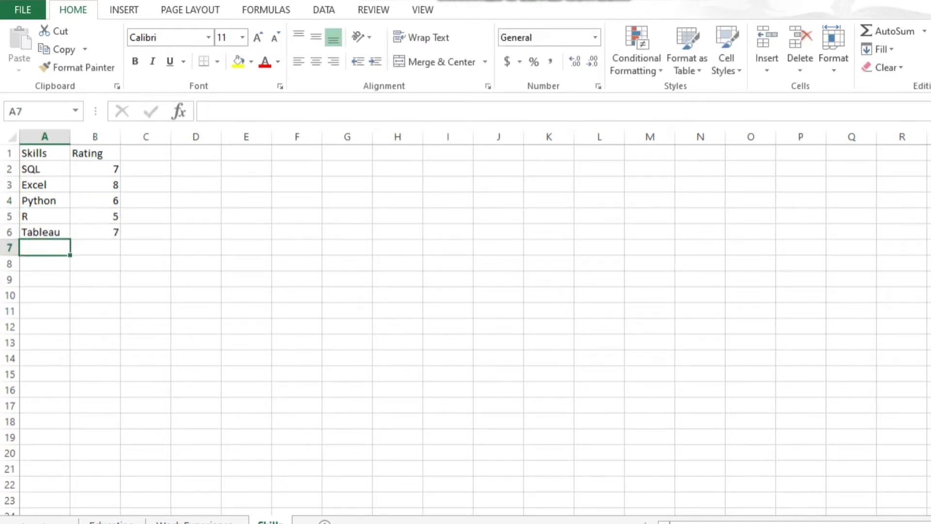
key(Down)
key(Up)
text(E)
key(BackSpace)
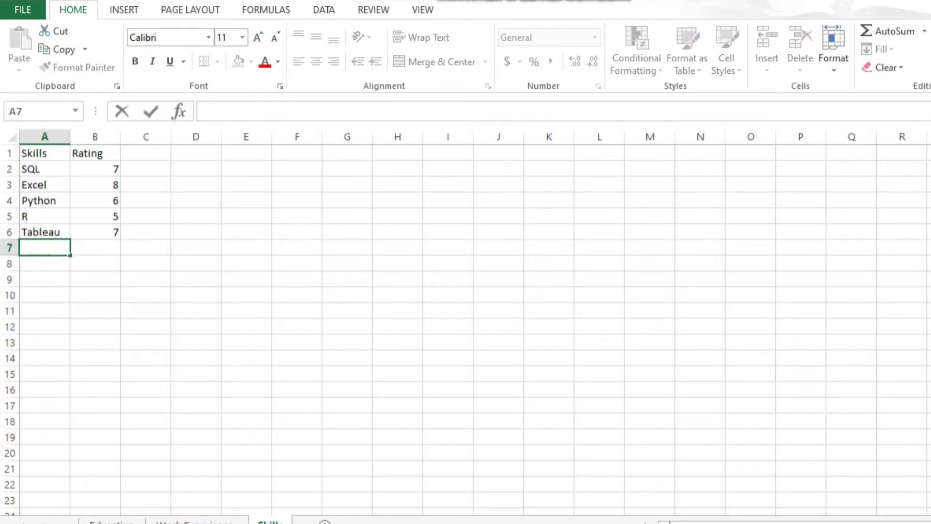
click(145, 422)
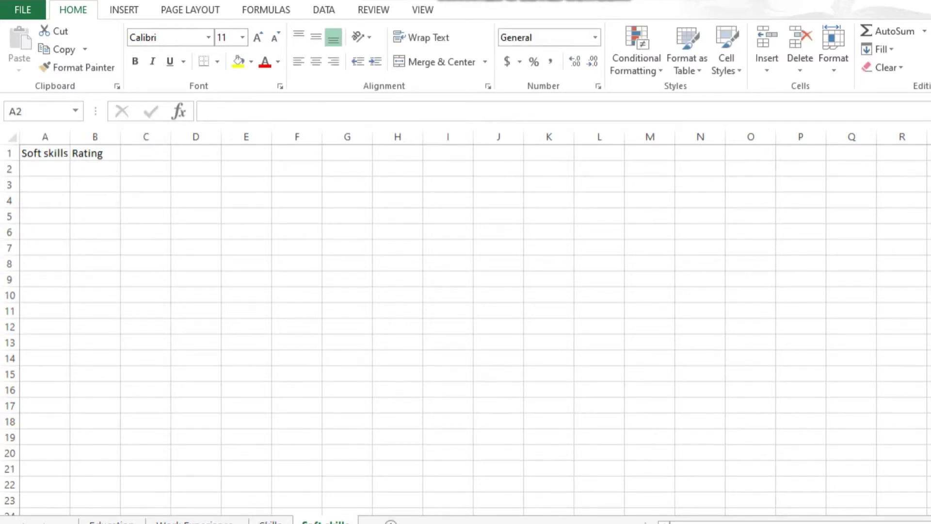
- On the Soft skills sheet, list Email writing with rating 7 and Customer communications with rating 7.5
text(Email)
key(Tab)
text(7)
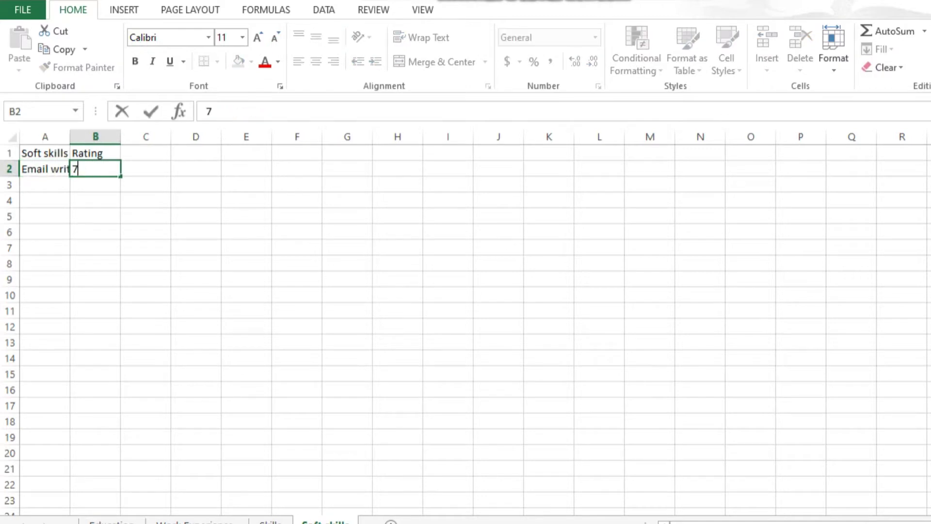
key(Return)
text(Cistomer communications)
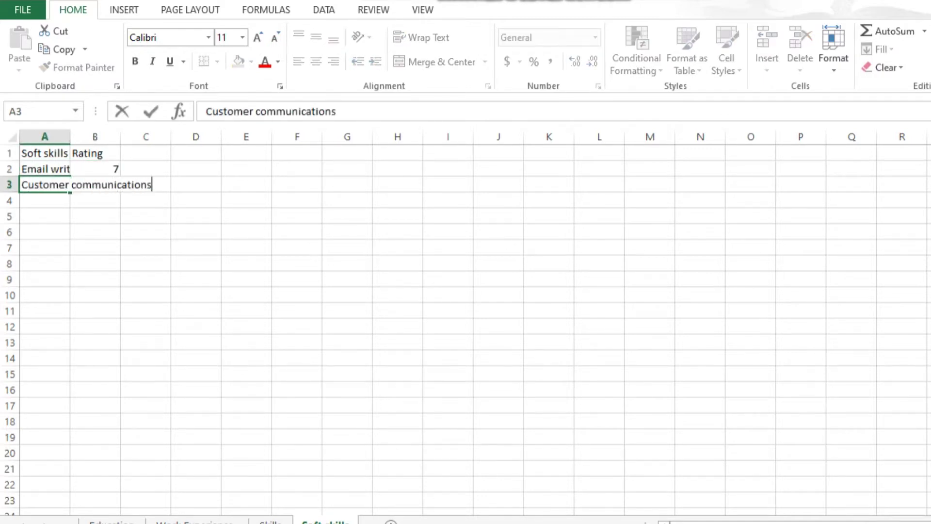
key(Tab)
text(7.5)
key(Return)
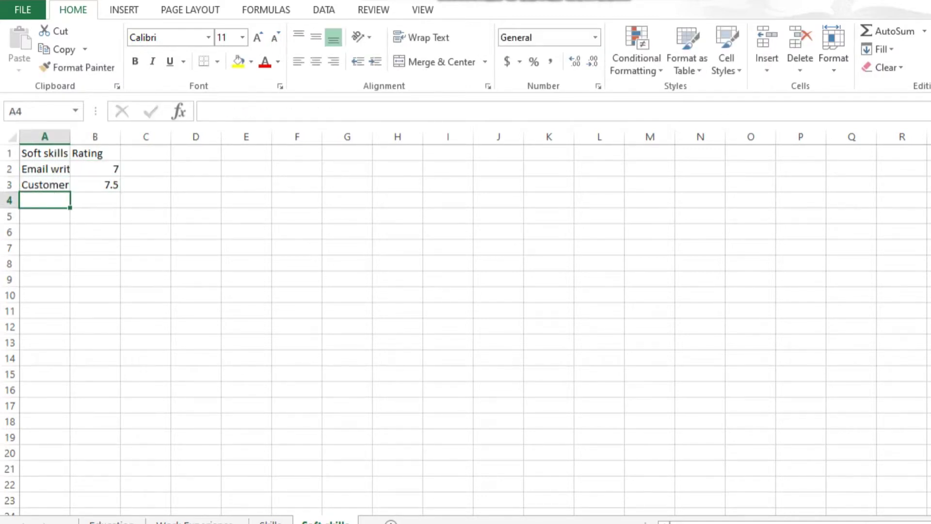
- List Crossfunctional collab with rating 8 and Presentation with rating 8 in rows 4 and 5
text(Cossfunctional collab)
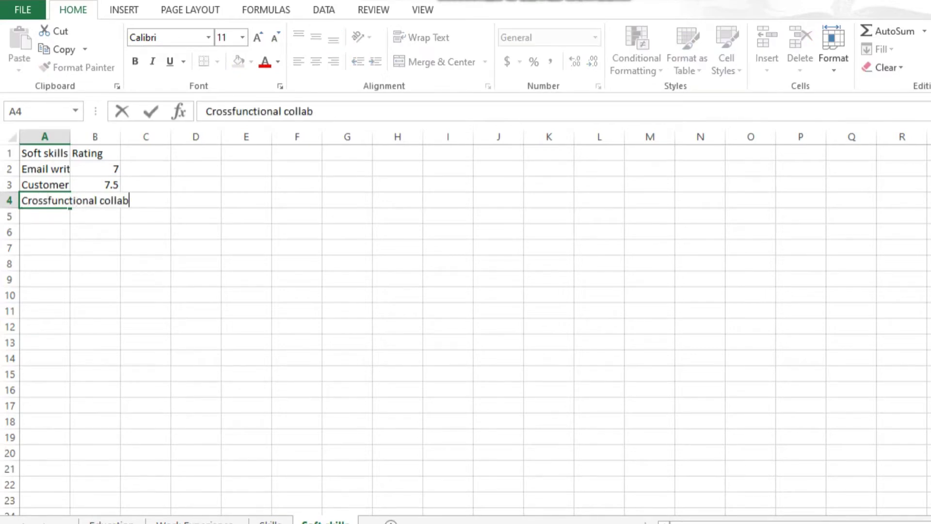
key(Tab)
text(8)
key(Return)
text(Presentation)
key(Tab)
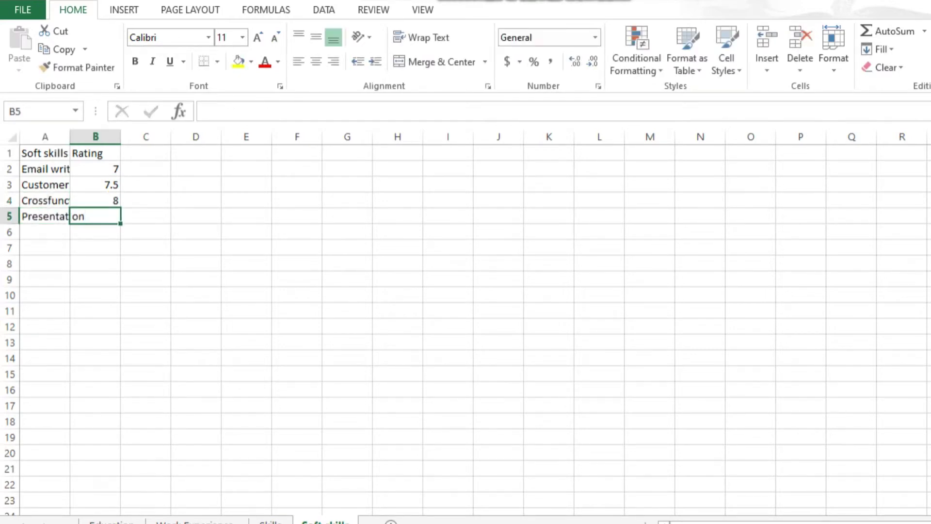
text(8)
key(Return)
- Add a new sheet named Key contribution with the header Tasks in A1
key(shift+F11)
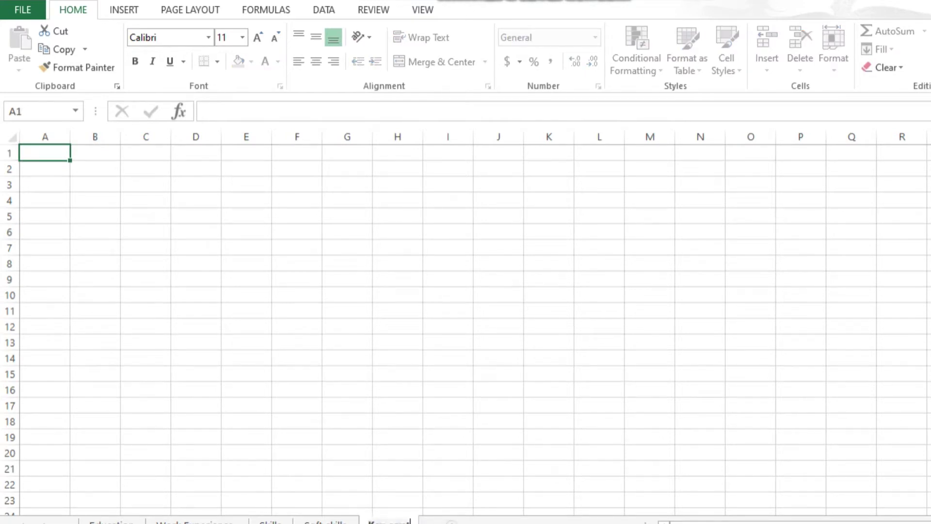
text(Tasks)
key(Return)
- List the tasks Case resolution and Knowledge transfer in rows 2 and 3, each with 90%
text(Case resolution)
key(Tab)
text(90%)
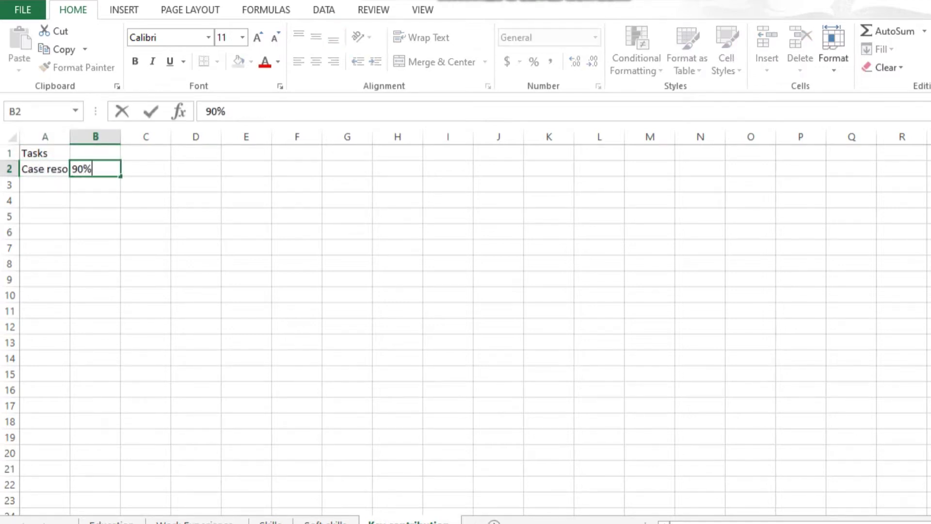
key(Return)
text(Knowledge transfer)
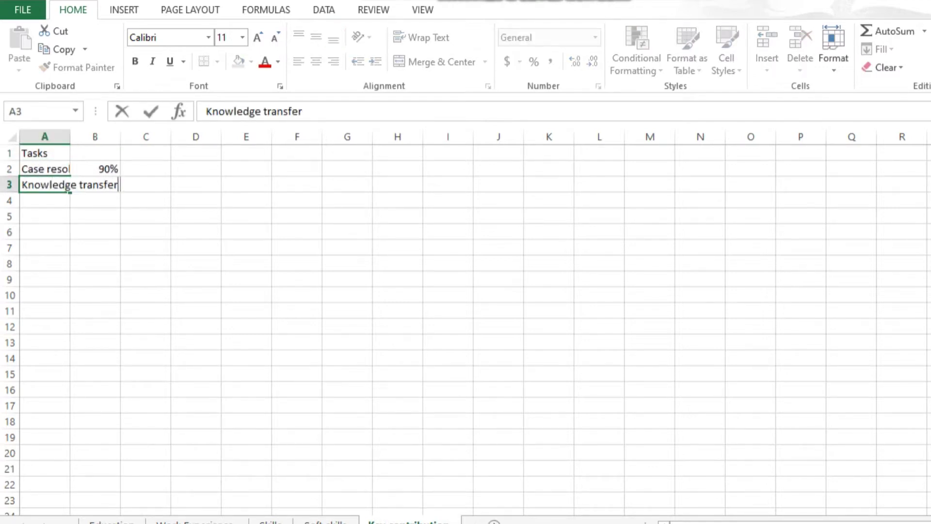
key(Tab)
text(90%)
key(Return)
- List the task Process improvement with 60% in row 4 of the Key contribution sheet
text(Proc)
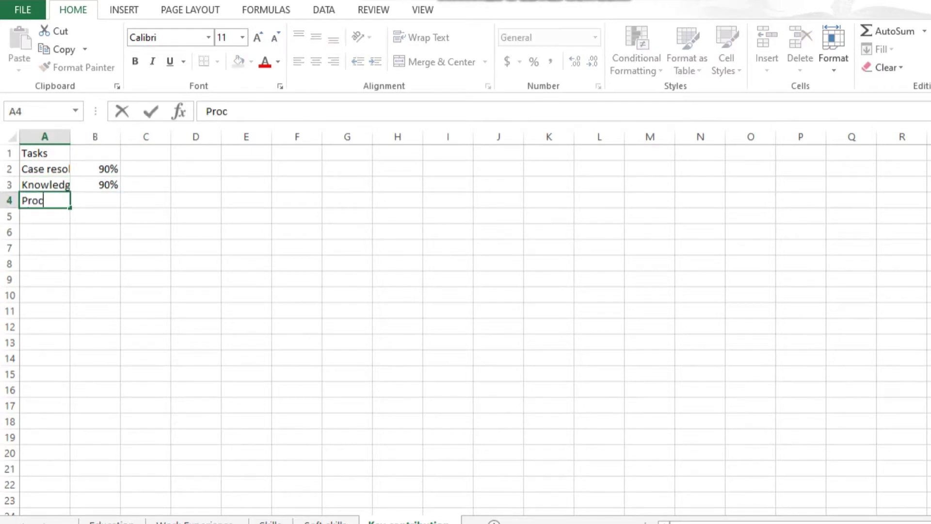
text(ess improvement)
key(Tab)
text(60%)
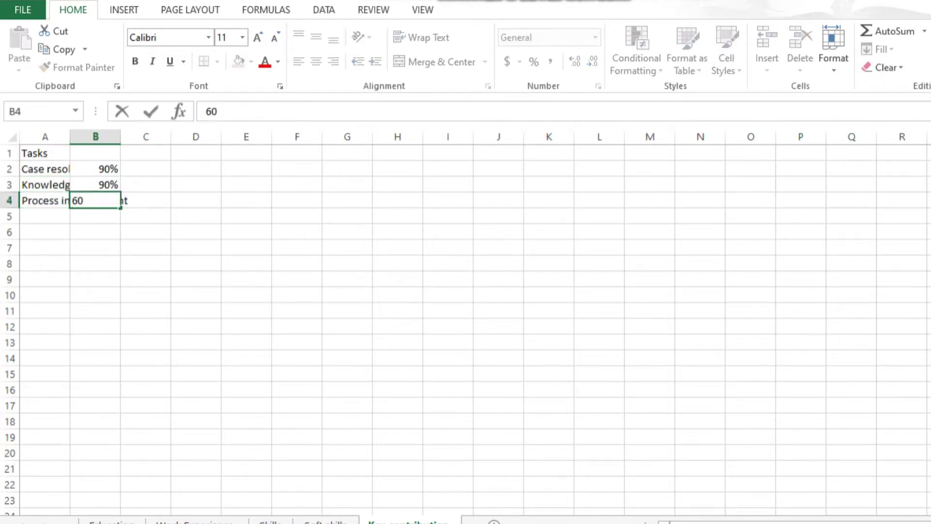
key(Return)
- AutoFit the width of column A to the task names
click(45, 184)
key(alt+h)
key(o)
key(i)
click(77, 279)
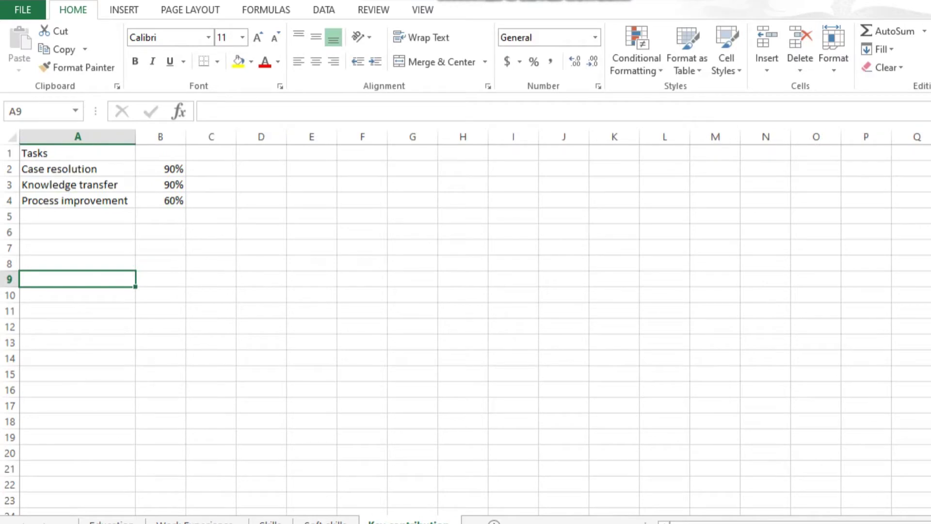
- On the Work Experience sheet, insert a column before the organisation names with header SR and numbers 1 to 3
click(111, 522)
click(194, 521)
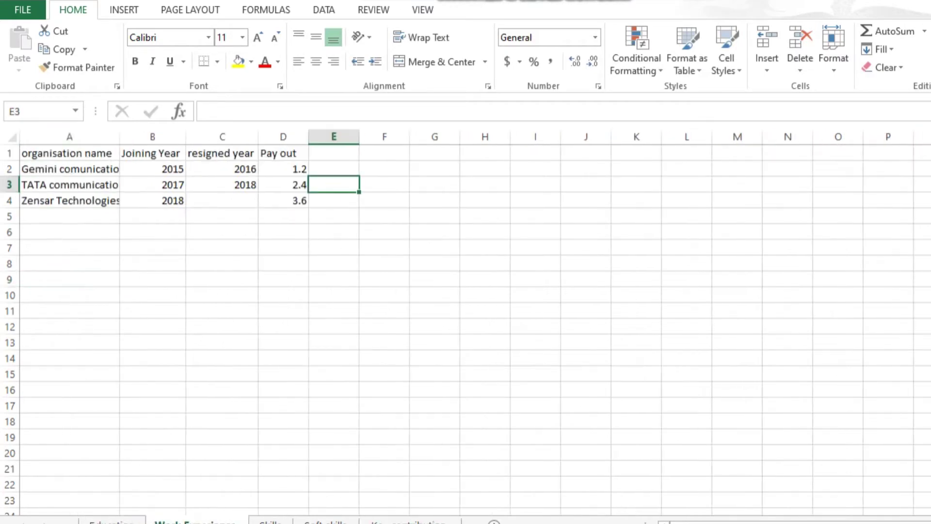
right_click(62, 136)
click(93, 246)
text(SR 1 2 3)
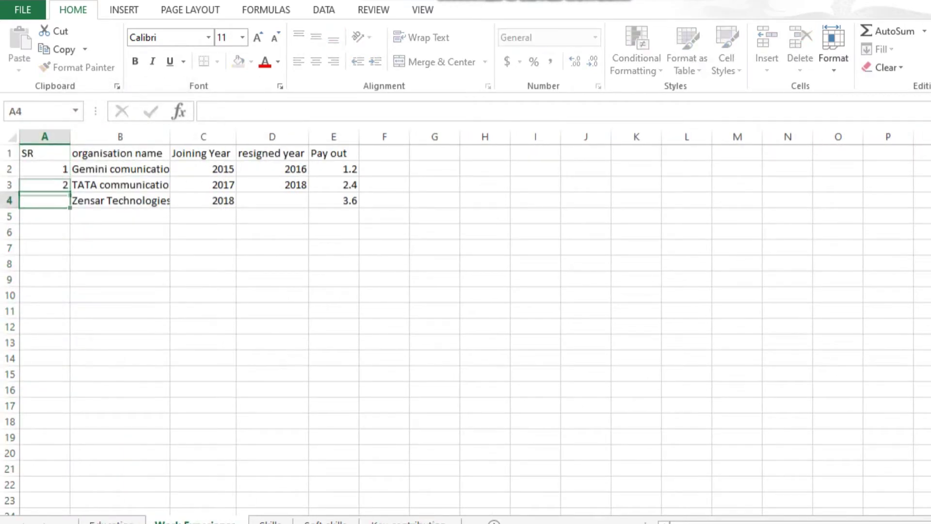
- On the Skills sheet, insert a first column with header SR and numbers 1 to 5
click(270, 522)
click(45, 136)
right_click(45, 137)
click(82, 248)
text(SR 1 2 3 4 5)
- On the Soft skills sheet, insert a first column with header SR and numbers 1 to 4
click(325, 521)
click(44, 136)
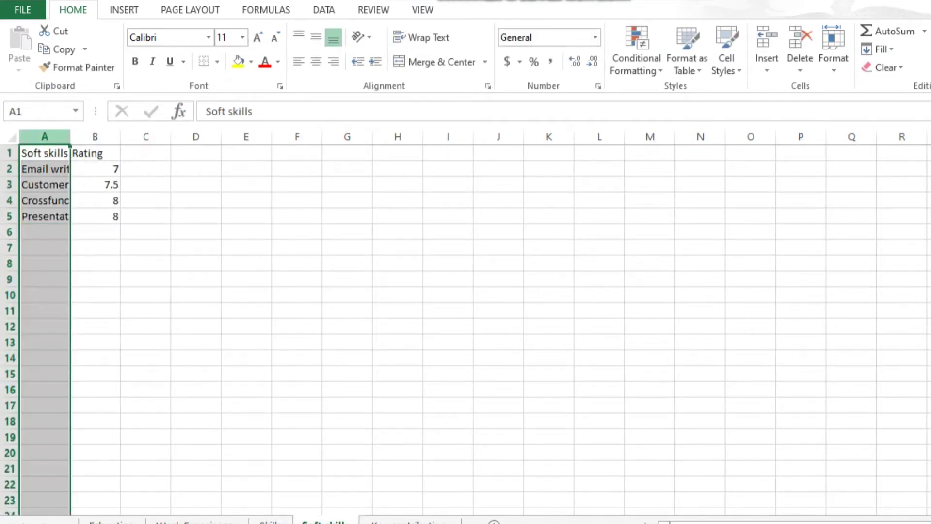
right_click(45, 136)
click(81, 248)
text(SR 1 2 3 4)
- On the Key contribution sheet, insert a first column with header SR and numbers 1 to 3
click(408, 521)
click(44, 136)
right_click(45, 136)
click(82, 247)
text(SR 1 2 3)
click(362, 436)
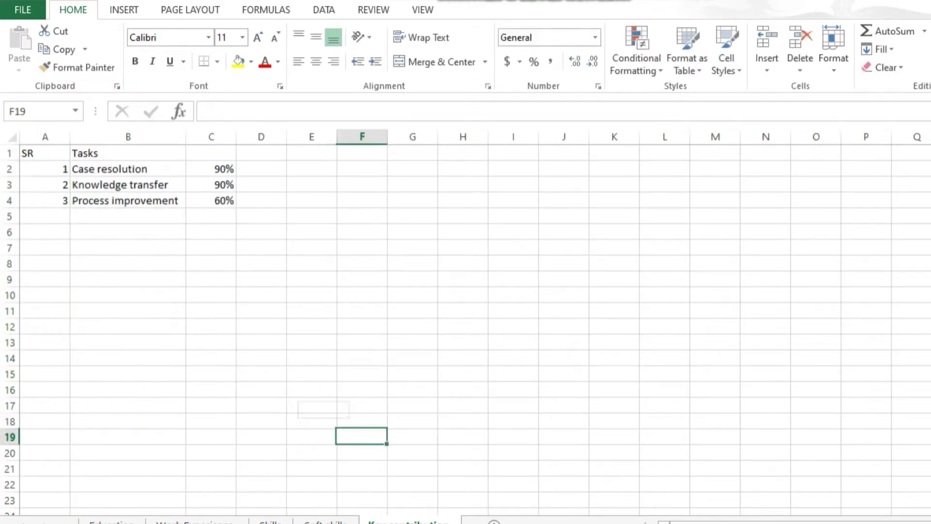
- Add a Certifications sheet with SR numbers 1 to 4 in column A, listing SQL and Python for Data Science in B2 and B3
click(495, 522)
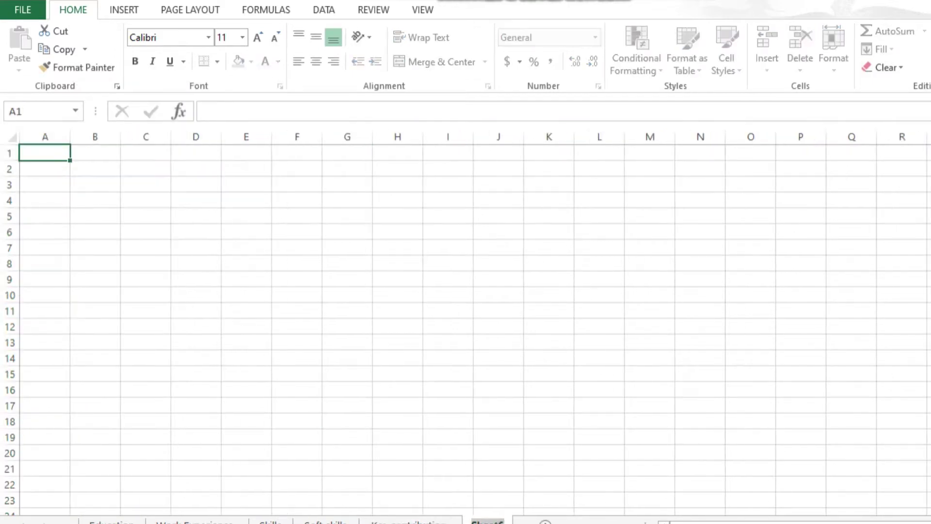
text(SR 1 2 3 4)
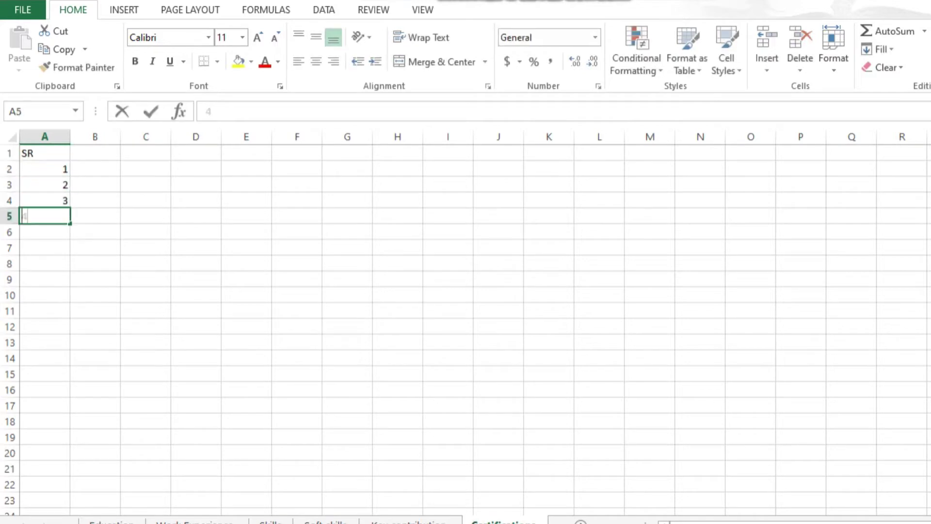
click(95, 169)
text(SQL)
key(Return)
text(Python fo)
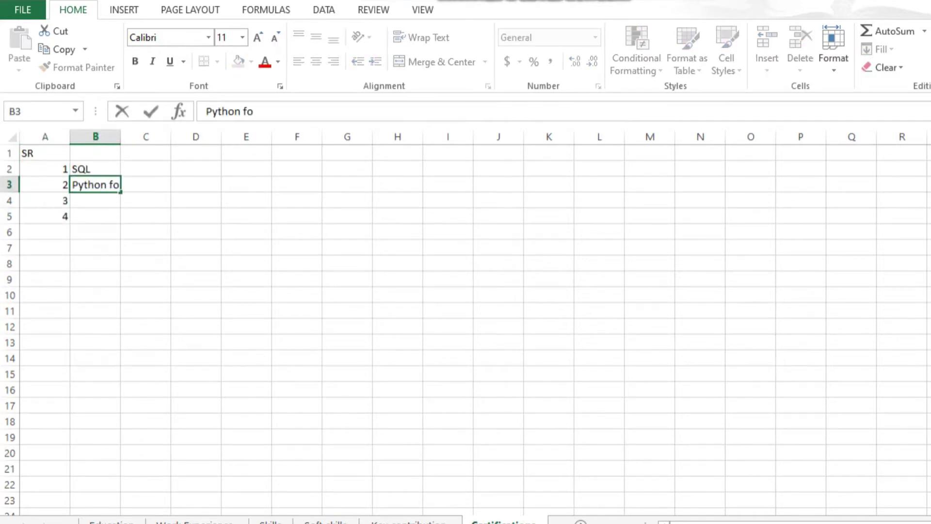
text(r Data Science)
key(Return)
key(Right)
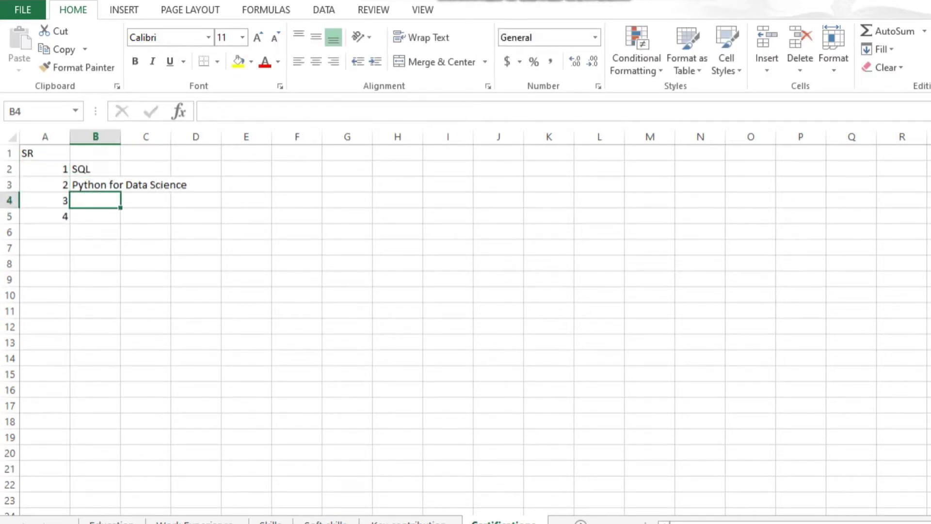
- List R programming and Tableau in B4 and B5, and fit column B to its contents
text(R programming)
key(Return)
text(Tableau)
key(Return)
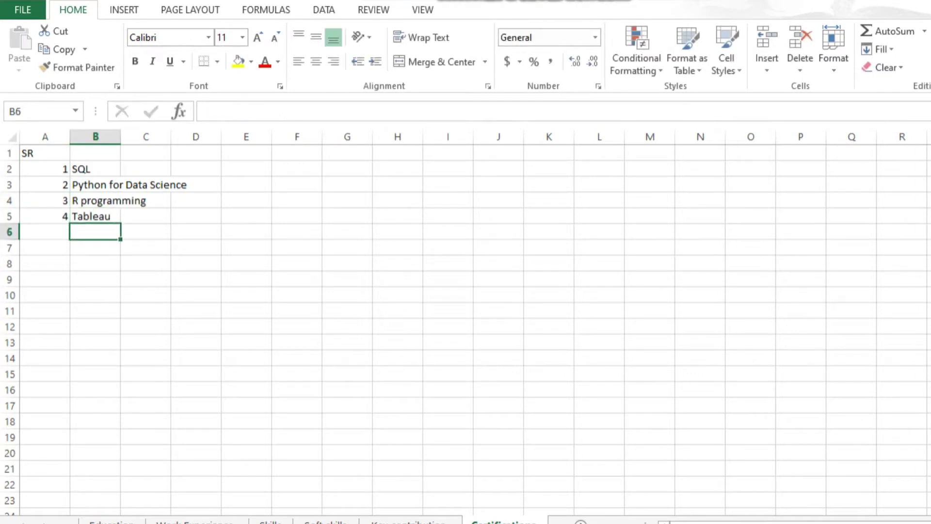
double_click(120, 136)
- Enter the headers Certificate Name in B1 and Rating in C1
click(131, 153)
text(C)
key(BackSpace)
text(Cer)
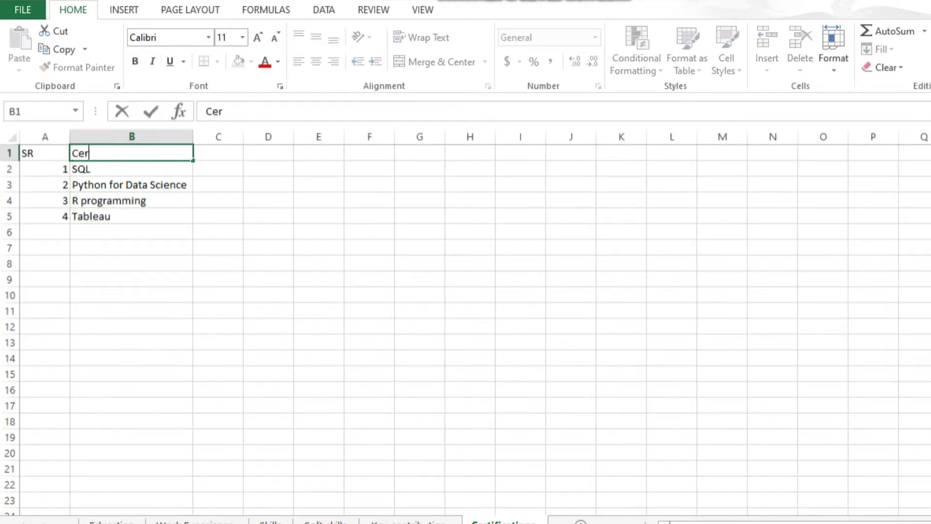
text(tificate Name)
key(Right)
text(Rating)
key(Return)
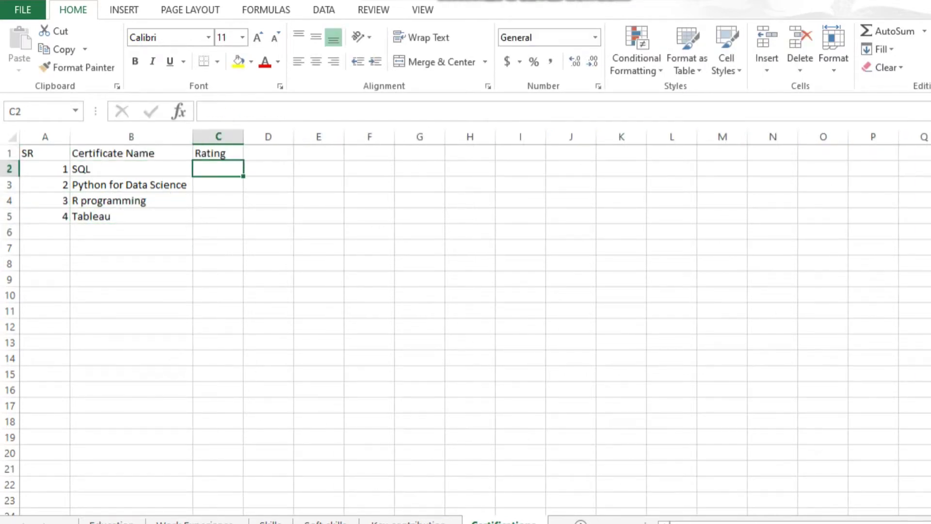
- Enter the ratings 8, 7, 7 and 9 for the four certificates in C2 to C5
text(8)
key(Return)
text(7)
key(Return)
text(7)
key(Return)
text(9)
key(Return)
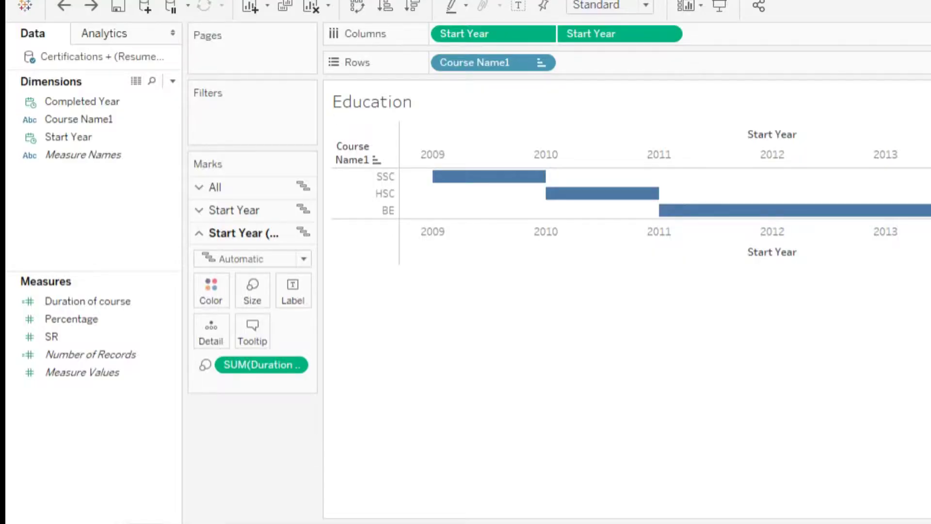
- In Tableau's Education worksheet, size the second Start Year marks by Percentage and synchronize the two date axes
drag(72, 319, 252, 291)
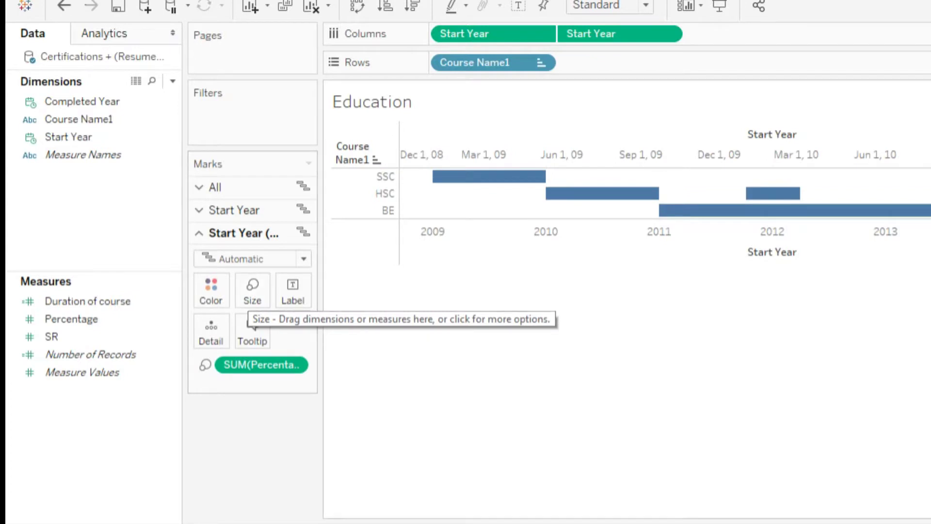
right_click(765, 154)
click(831, 257)
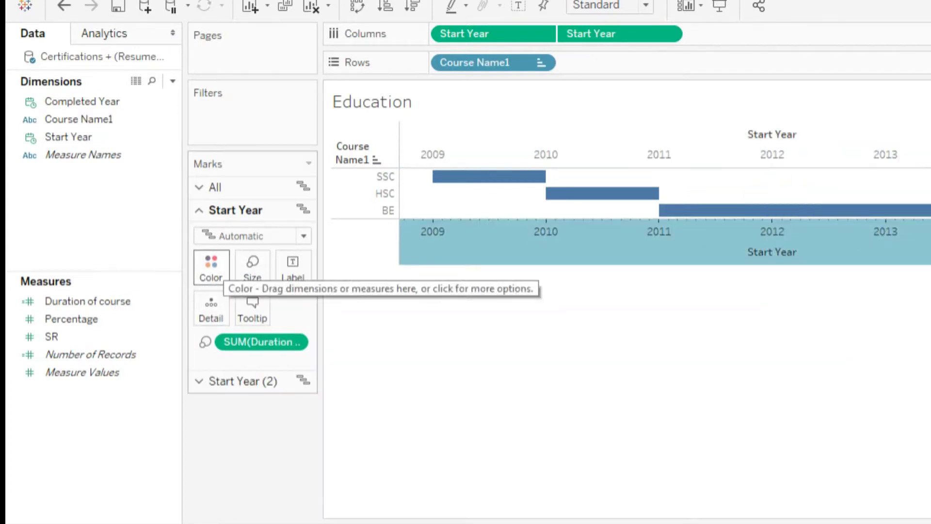
- Color the first Start Year marks orange and hide the duplicate Start Year axis header
click(211, 266)
click(254, 331)
right_click(523, 255)
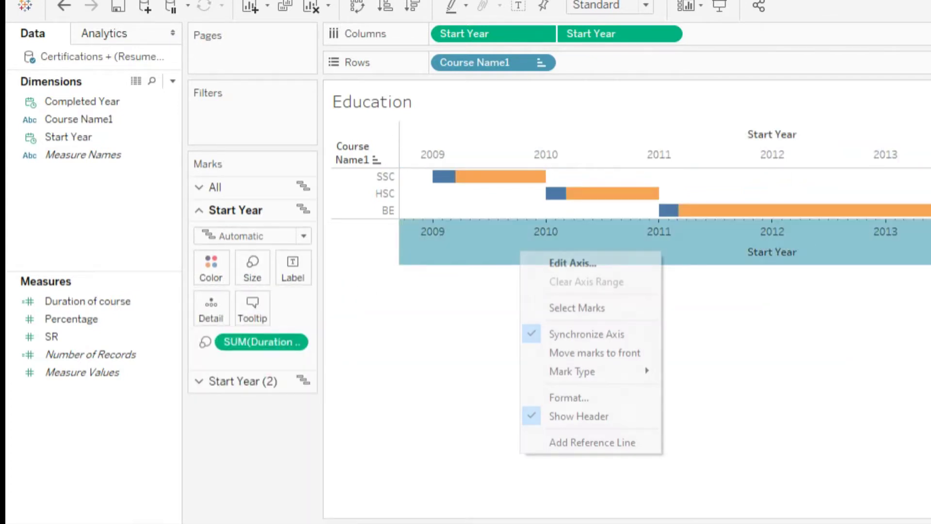
click(578, 416)
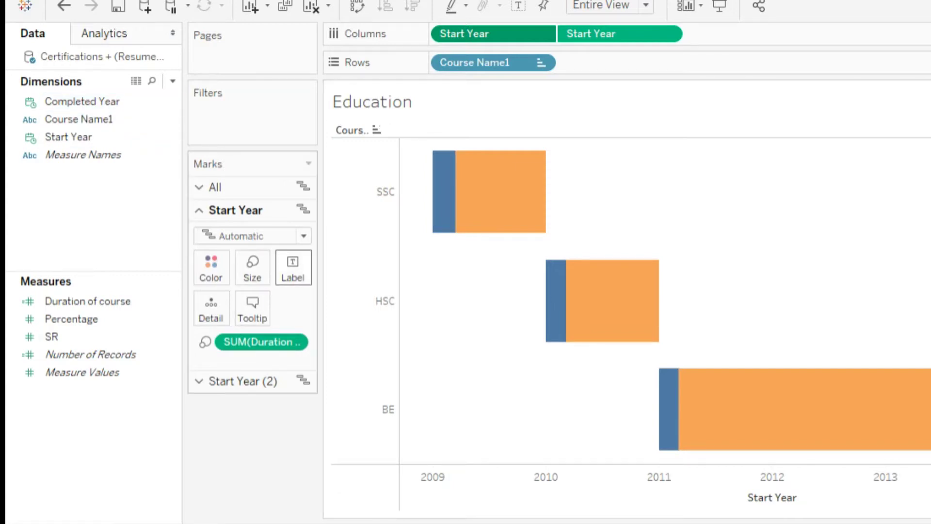
- Show mark labels on the first Start Year bars and label them with Percentage
click(293, 266)
click(330, 306)
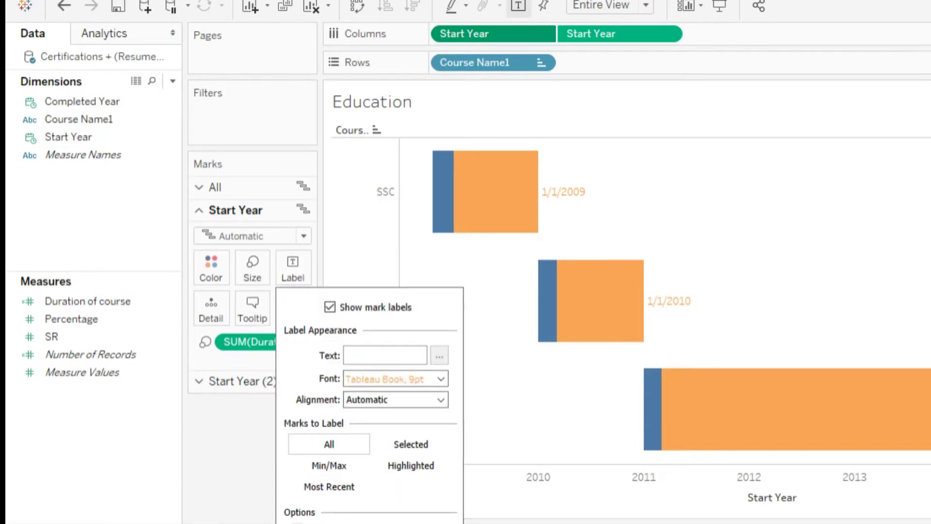
drag(72, 318, 293, 269)
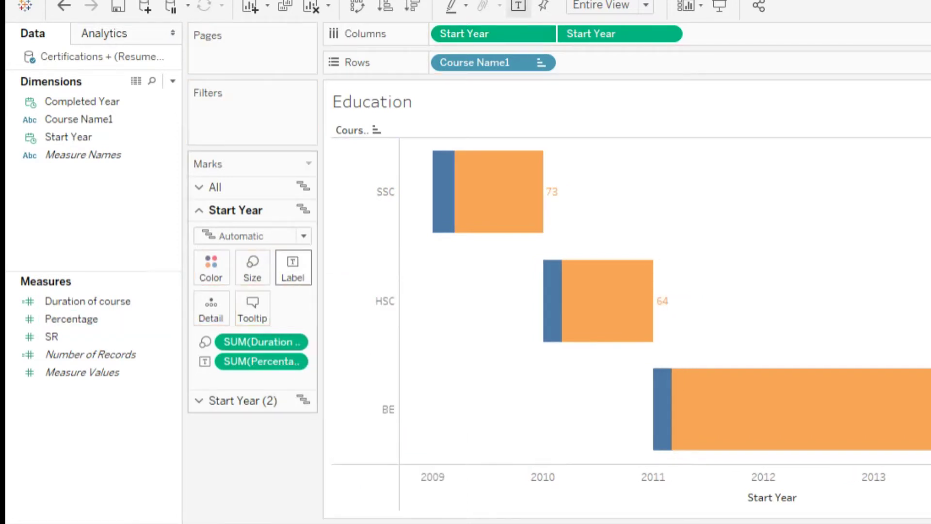
- Append % to the Percentage label text and format it as black, bold, size 14
click(293, 269)
click(439, 355)
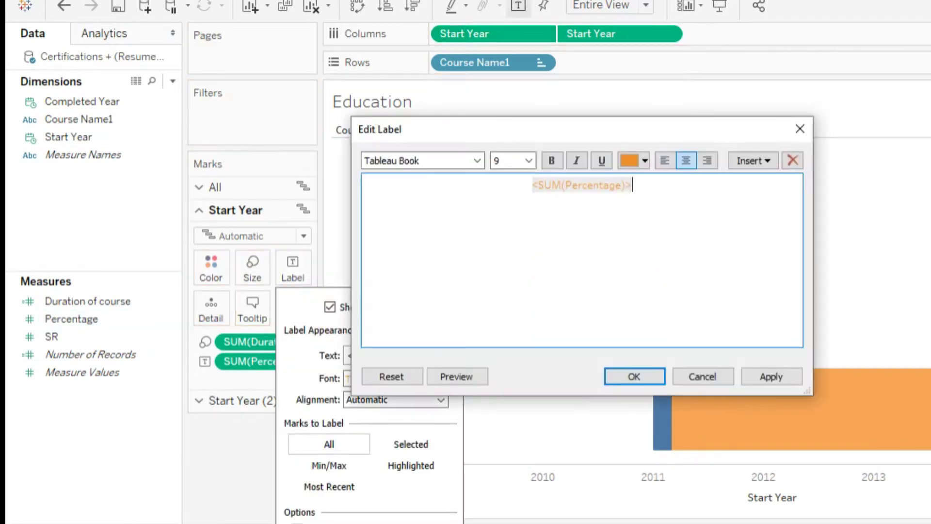
text(%)
key(ctrl+a)
click(645, 160)
click(630, 181)
click(551, 160)
click(528, 161)
click(498, 230)
- Put the text "Precentage :" in front of the Percentage value in the label
drag(615, 137, 629, 254)
key(Home)
text(Precentage )
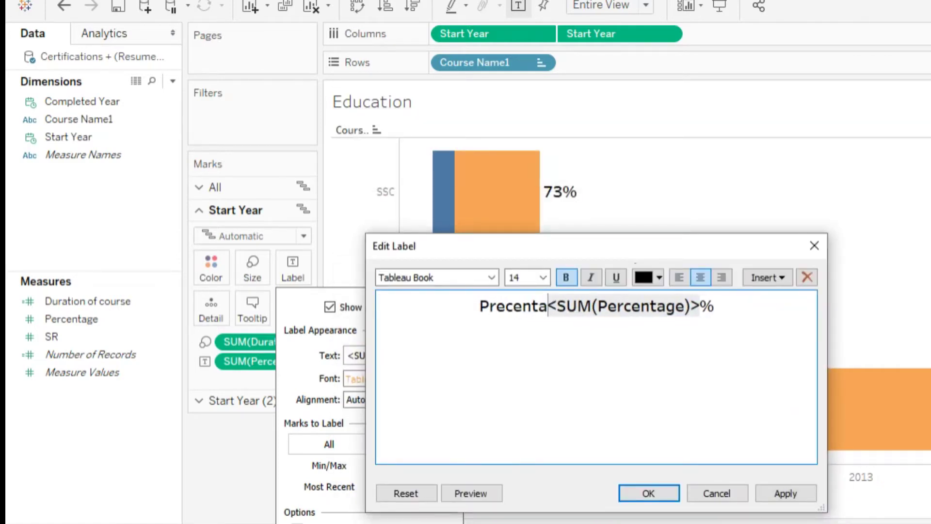
text(:)
- Add a line reading "1 Jan" above the percentage line and apply the edited label
key(Home)
key(Return)
key(Up)
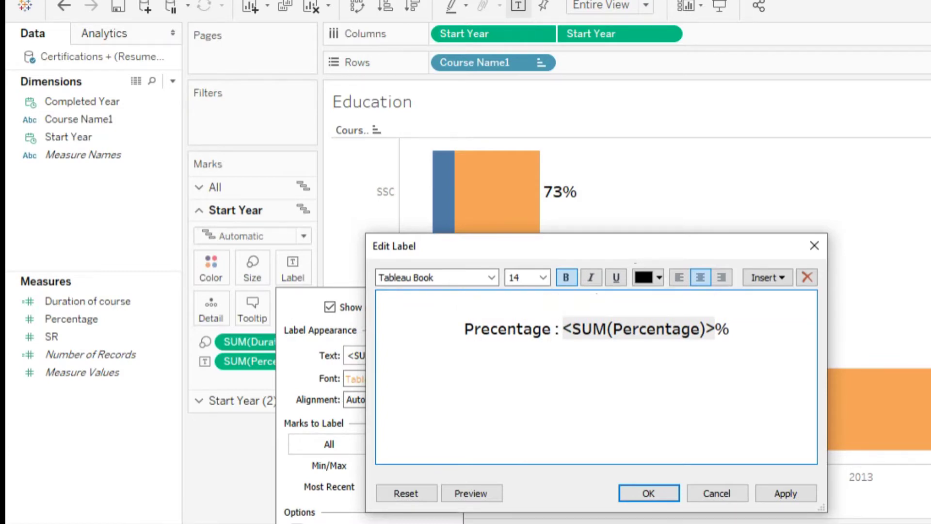
text(1 Jan)
click(768, 277)
key(Escape)
click(785, 493)
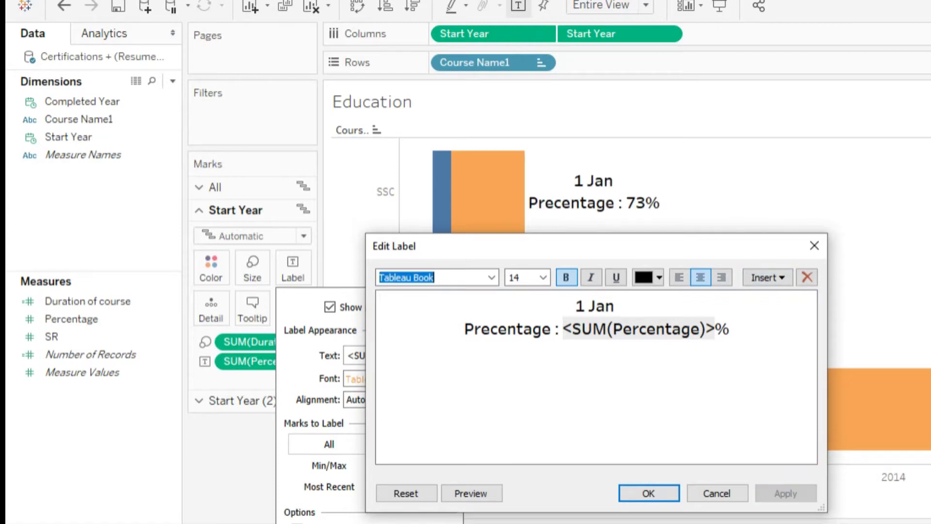
click(649, 493)
- Try Duration of course as an additional mark label, and remove it again
drag(88, 302, 293, 266)
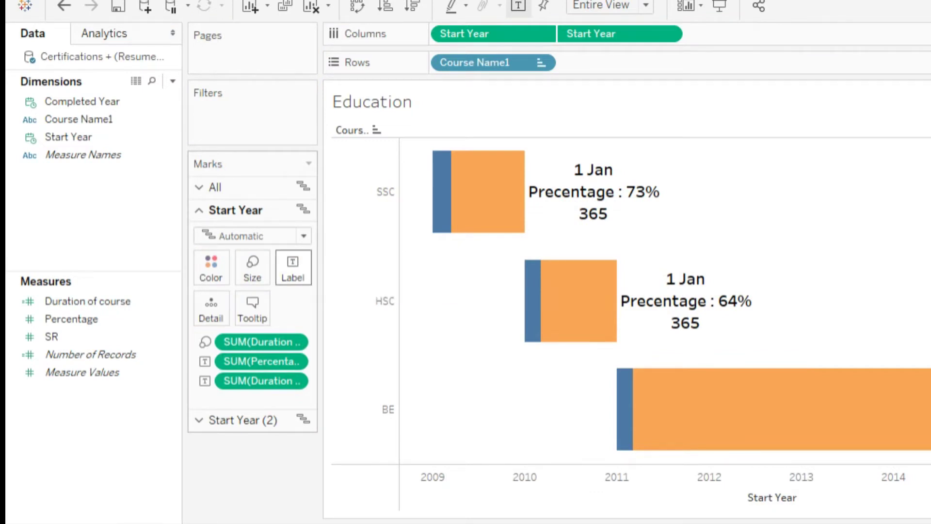
drag(262, 381, 146, 383)
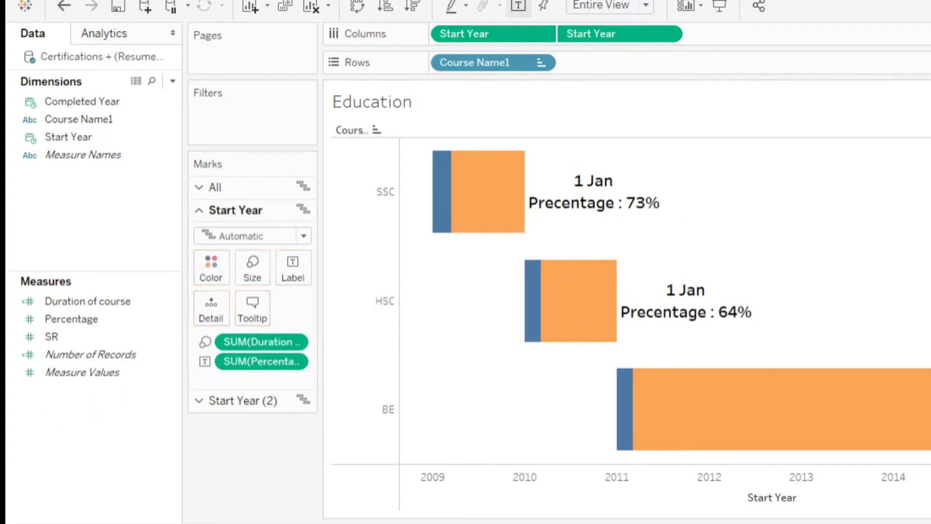
- Create a calculated field named Duration year with the formula [Duration of course]/365
text(Dur)
key(Tab)
text(dur)
key(Return)
text(/365)
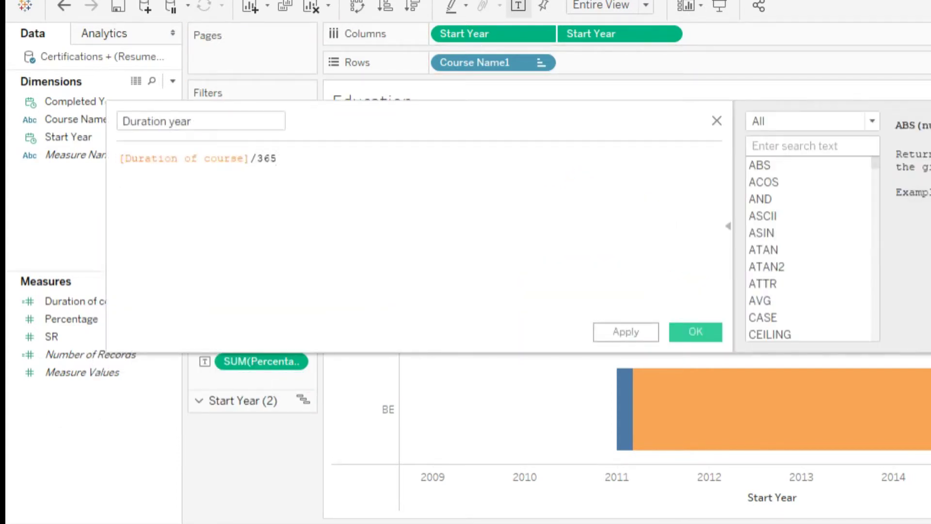
click(695, 332)
- Add Duration year to the bar labels and change its data type to Number (whole)
drag(76, 318, 293, 279)
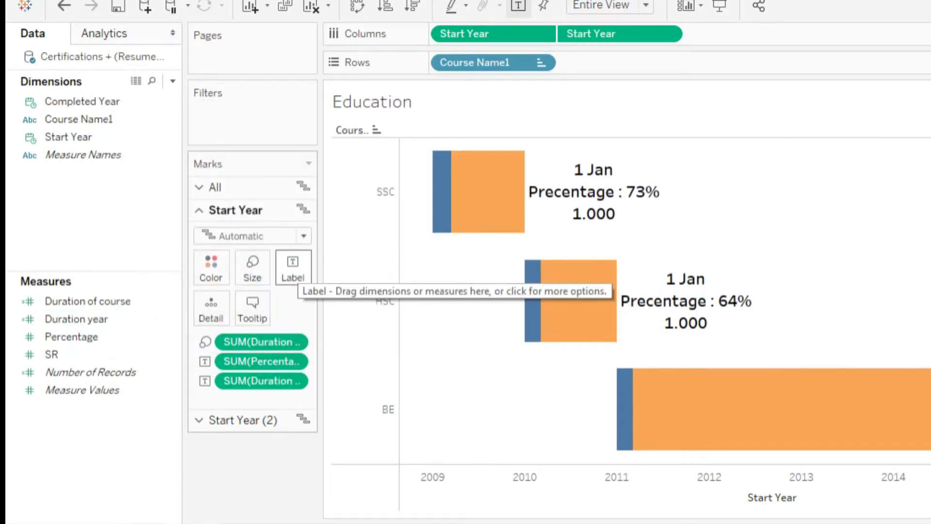
right_click(76, 319)
mouse_move(252, 217)
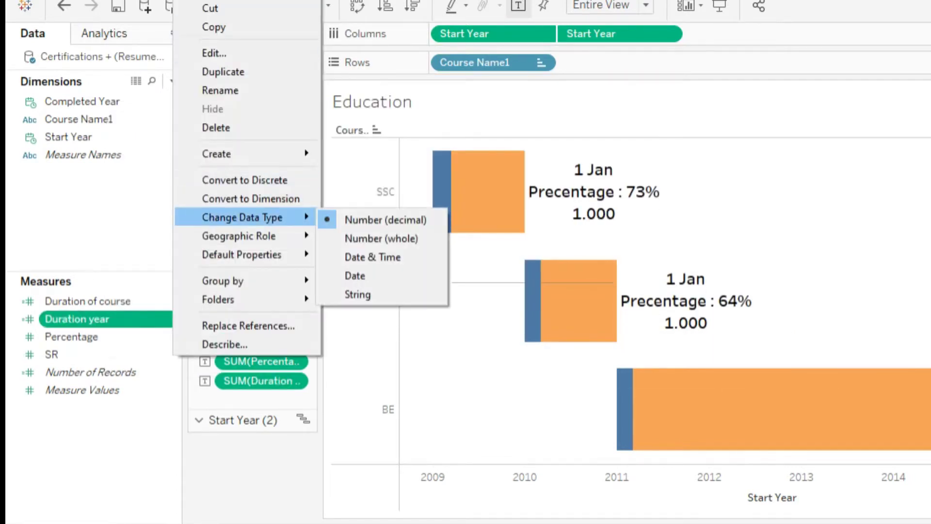
click(381, 238)
- Edit the label's duration line to read "Total duration:" before the Duration year value and "Year" after it
click(293, 267)
click(440, 355)
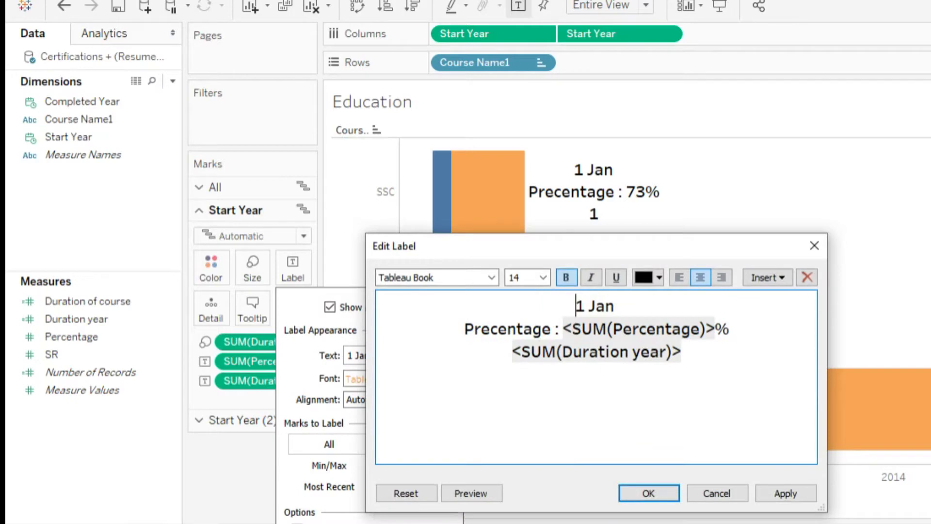
click(512, 351)
text(Total duration:)
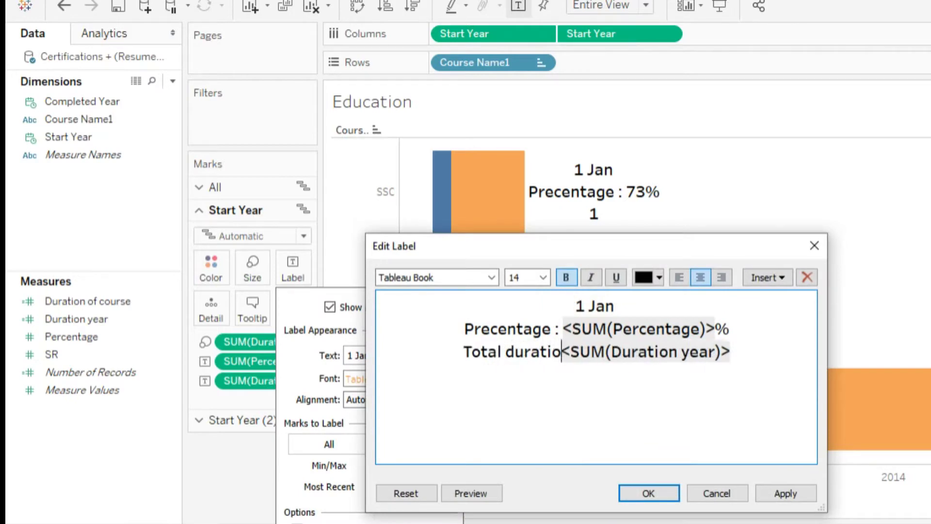
click(786, 494)
click(739, 351)
text(Year)
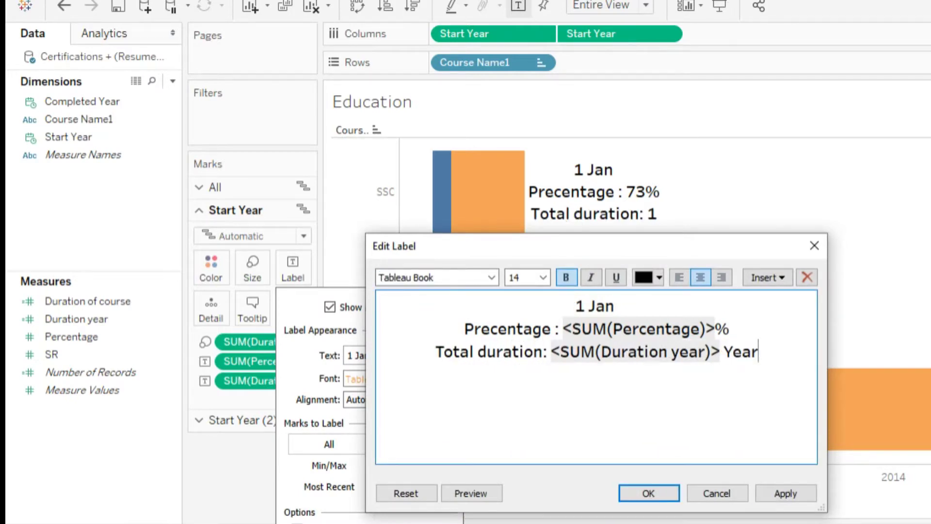
click(786, 493)
click(649, 493)
- Add the Start Year dimension to the labels of the first Start Year bars
click(485, 192)
click(293, 267)
click(293, 267)
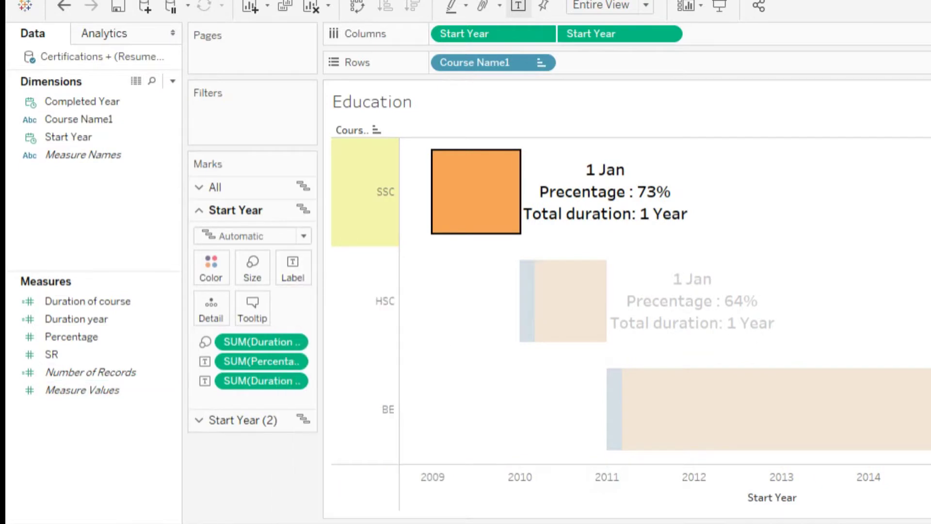
click(69, 137)
drag(68, 137, 293, 266)
- Remove the "1 Jan" text from the bar label and merge its separate lines into one continuous line
click(439, 356)
key(shift+End)
key(Delete)
key(Delete)
key(ctrl+a)
key(Delete)
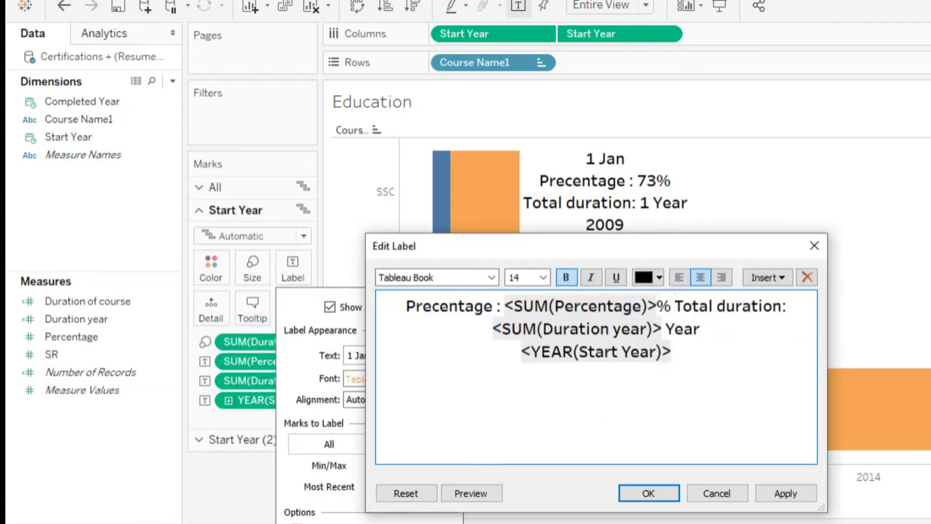
click(701, 328)
key(Delete)
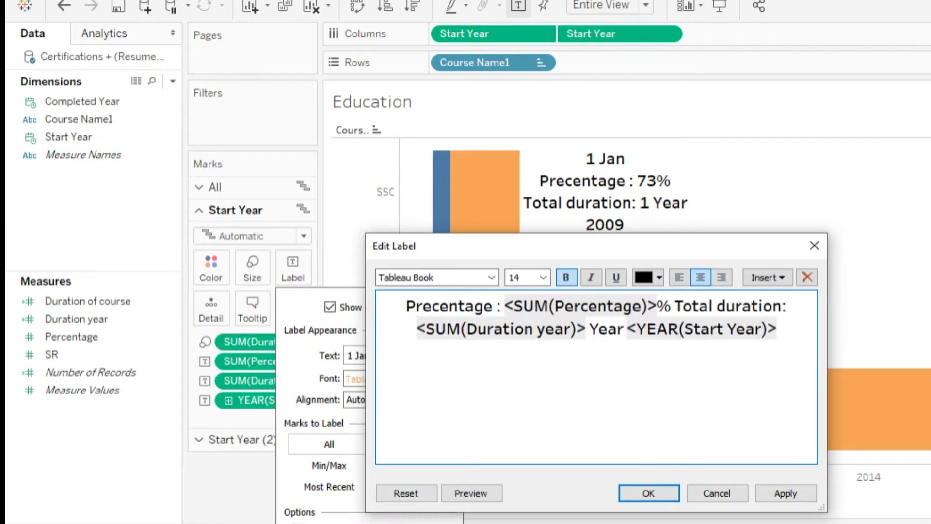
- Widen the label editing window, move it upward and left-align the whole label text
drag(366, 453, 17, 453)
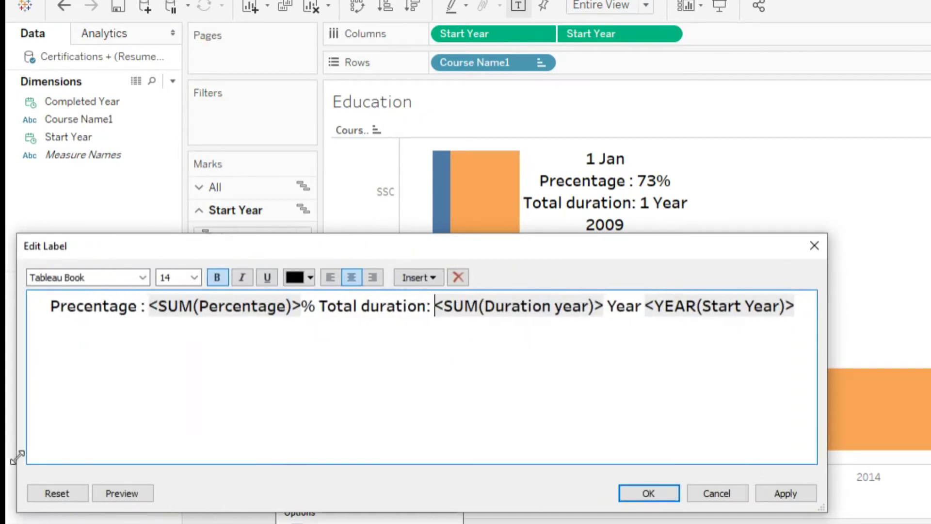
drag(194, 246, 223, 174)
key(ctrl+a)
click(360, 206)
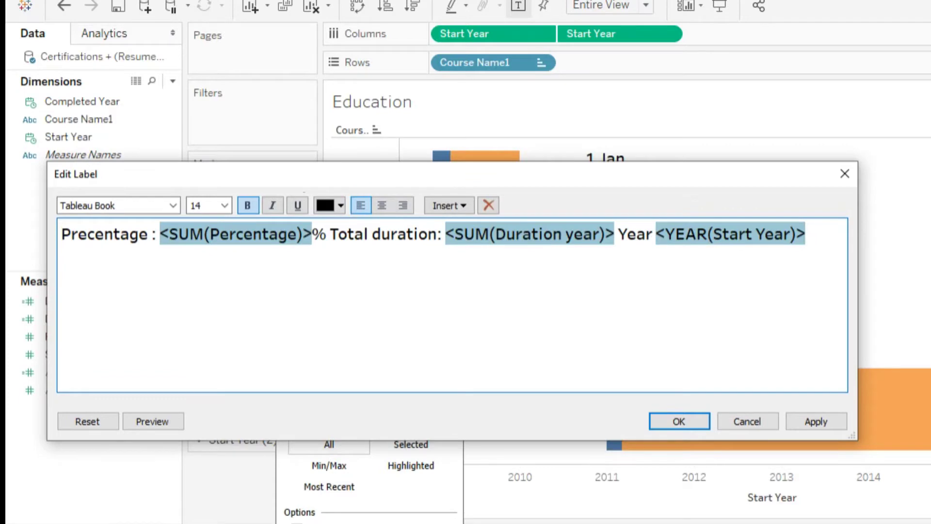
- Move the YEAR(Start Year) value to the beginning of the label, preceded by "Start Year:", and apply the label
key(shift+Left)
key(shift+Left)
key(shift+Left)
key(ctrl+c)
key(Delete)
click(61, 234)
text(Start Year:)
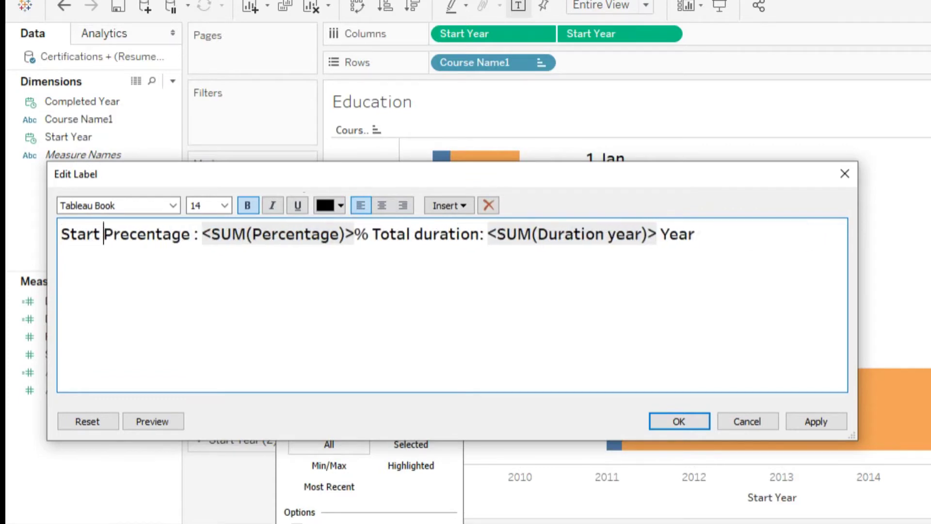
key(ctrl+v)
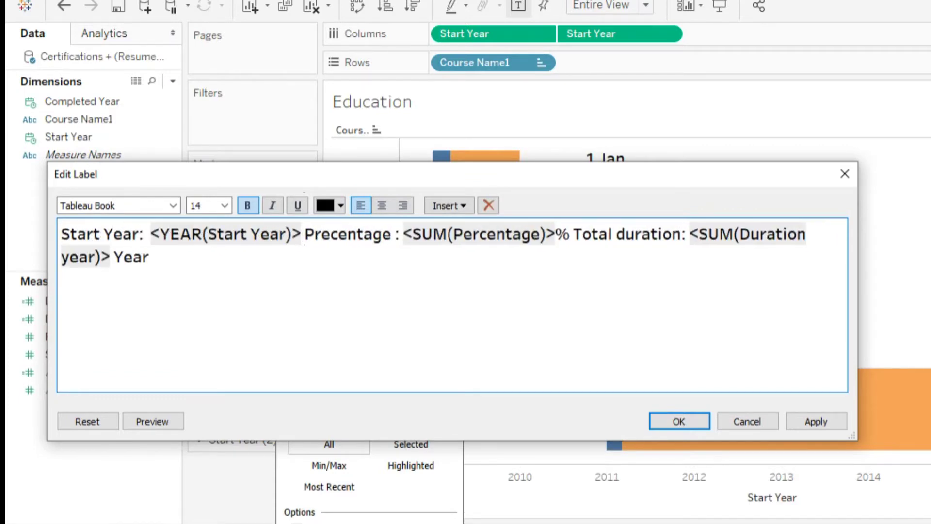
click(679, 421)
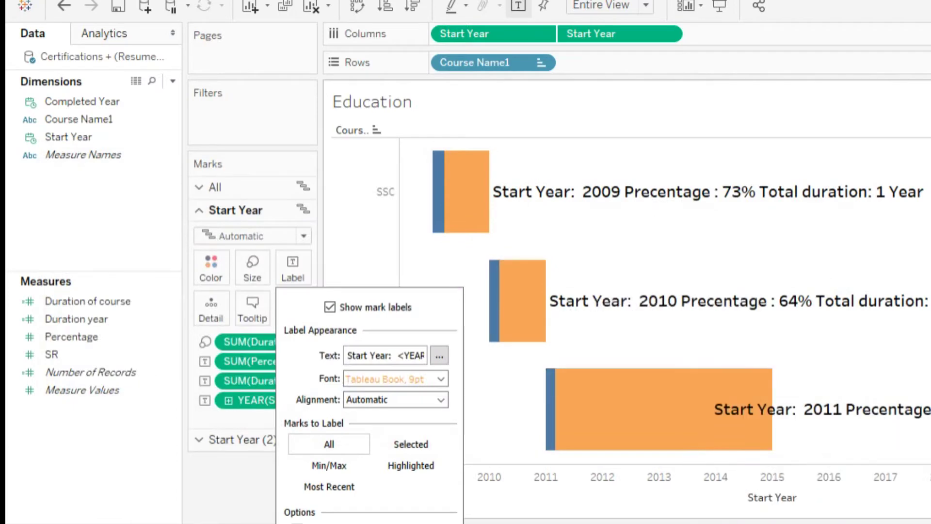
- Move the percentage part to the end of the label and separate start year, total duration and percentage with commas
key(Escape)
click(293, 272)
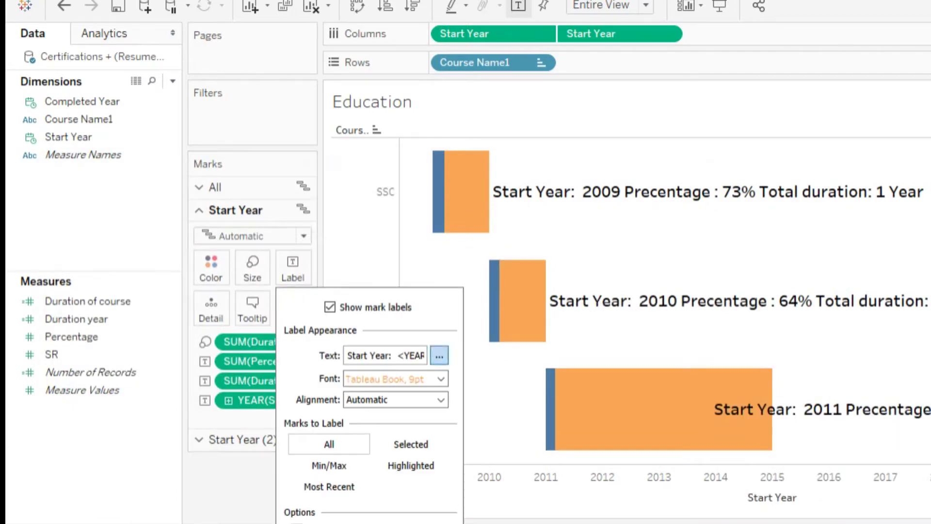
click(440, 355)
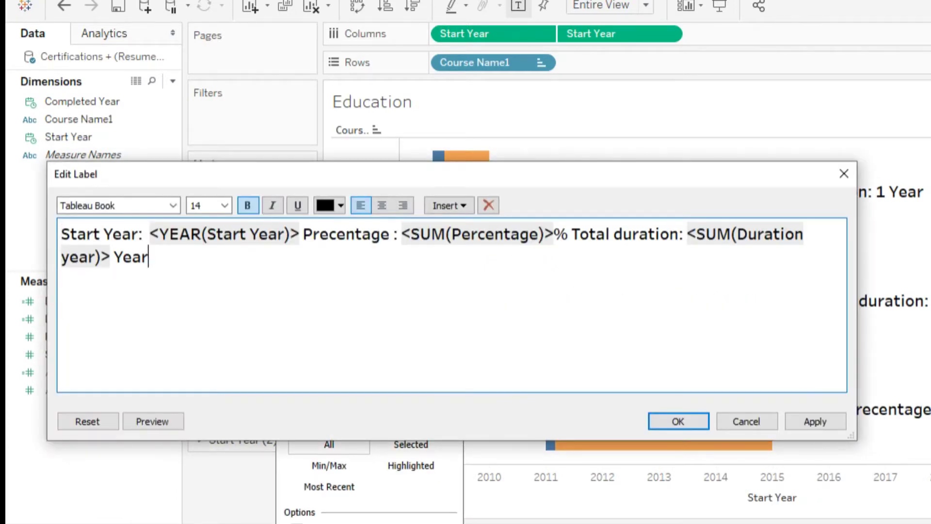
drag(571, 234, 303, 235)
key(ctrl+x)
key(ctrl+End)
key(ctrl+v)
text(,)
click(593, 234)
text(,)
- Try the whole label text at size 10 and in italics, and set its size to 12
key(ctrl+a)
click(224, 205)
click(204, 243)
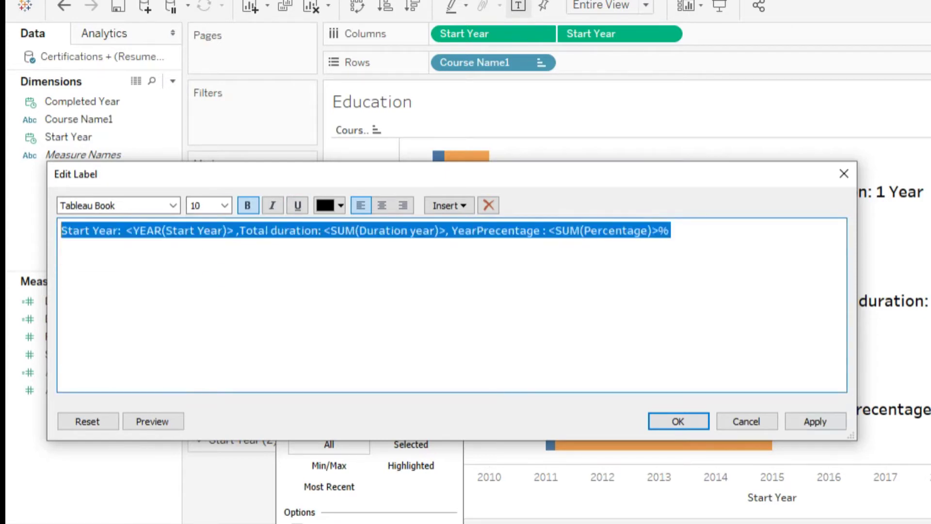
click(815, 421)
click(272, 205)
click(224, 205)
click(196, 264)
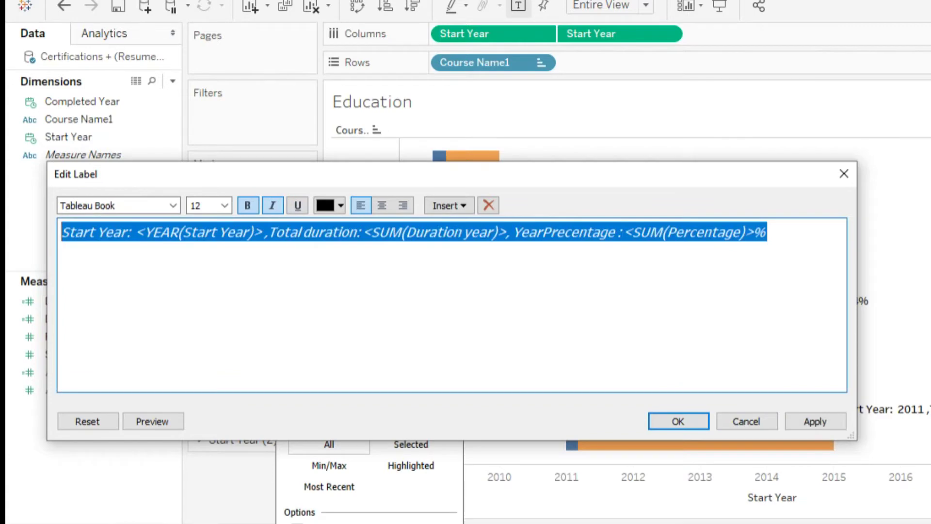
click(678, 421)
- Split the label into three lines for start year, total duration and percentage, removing the commas and the leading space
click(442, 355)
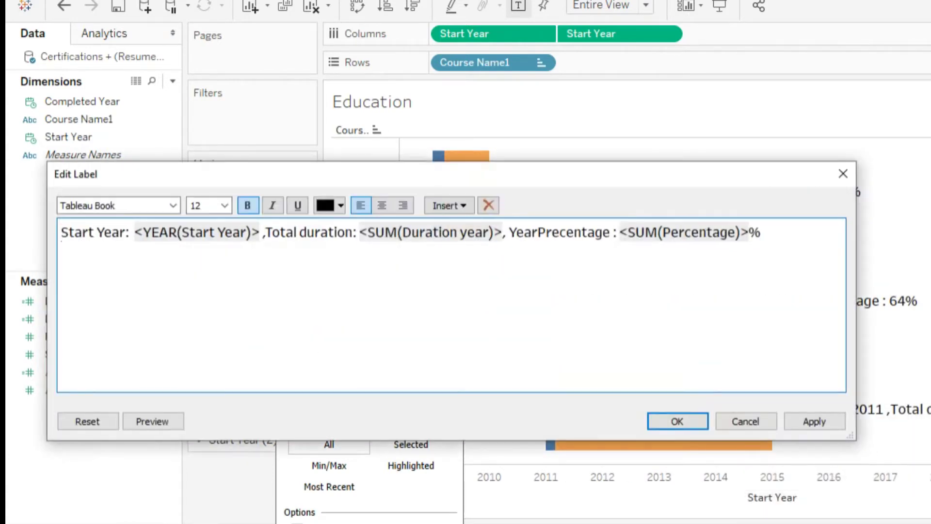
click(266, 232)
key(Return)
click(301, 252)
key(Return)
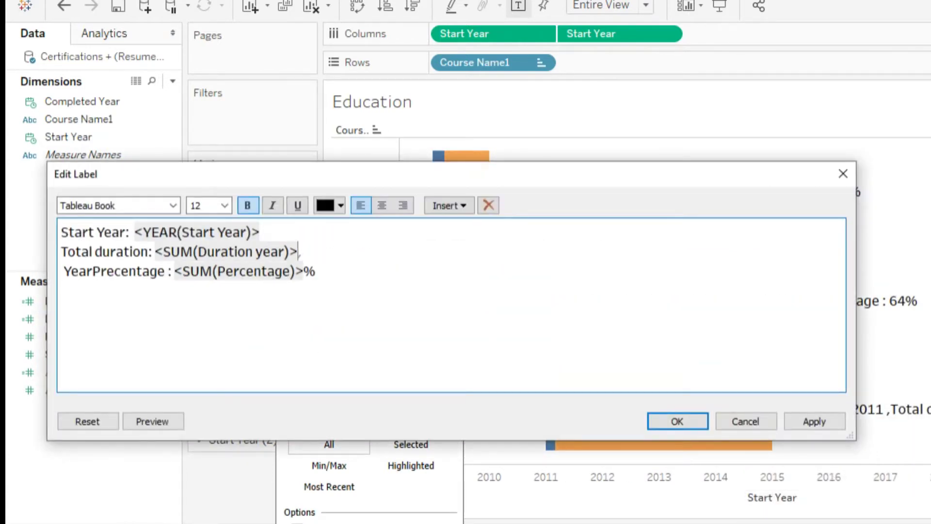
click(815, 421)
click(61, 271)
key(Delete)
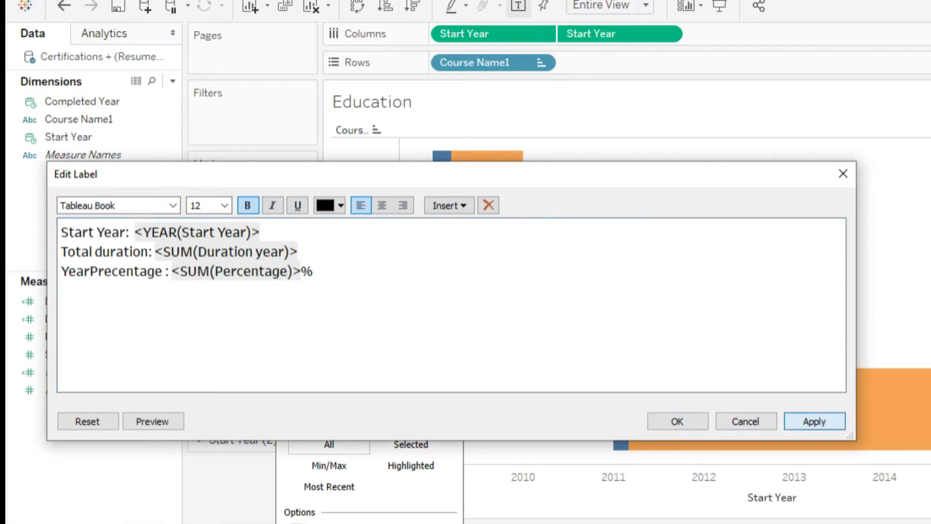
click(677, 421)
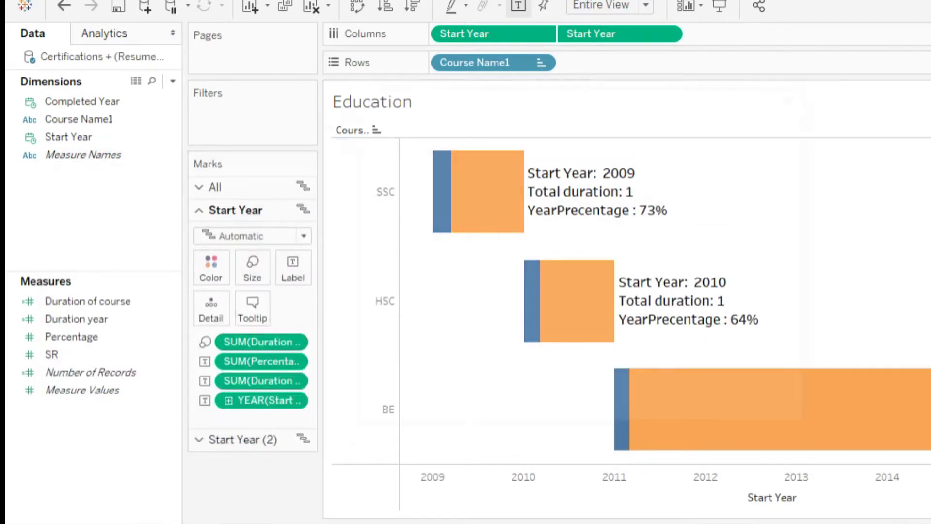
click(253, 307)
click(703, 408)
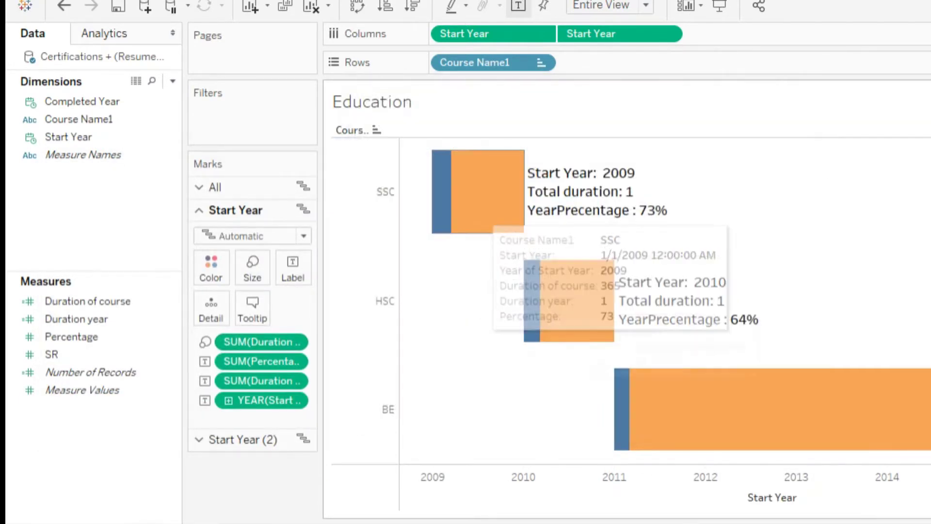
click(215, 187)
click(252, 286)
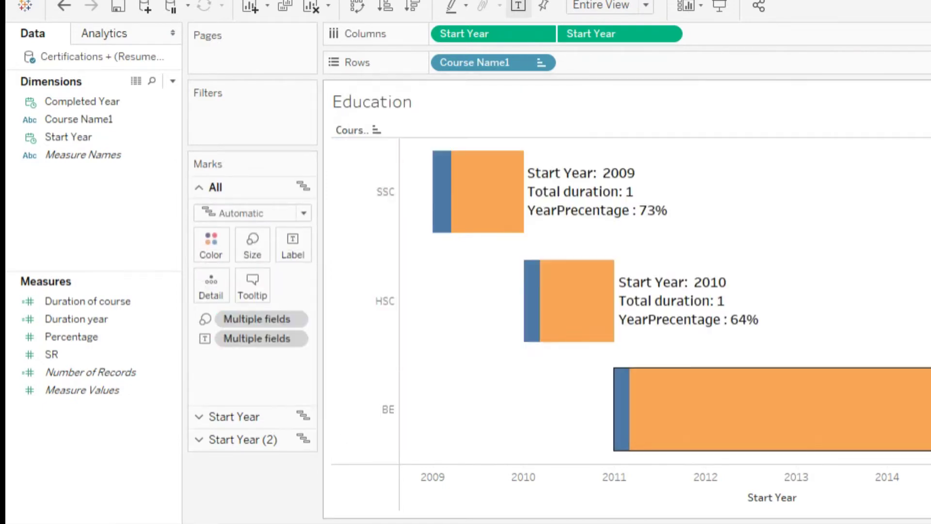
- Save the workbook as Tableau CV in the Tableau Resume folder on the Desktop
click(118, 6)
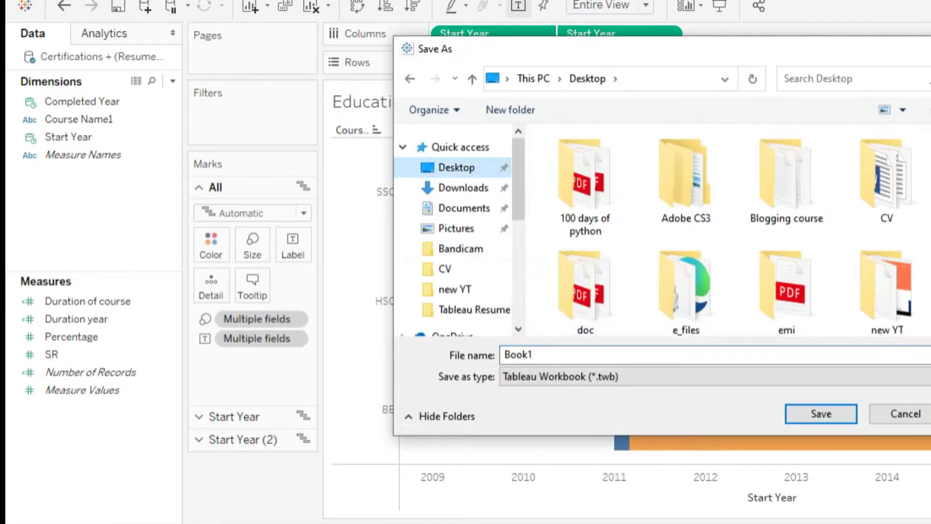
scroll(728, 243, down, 2)
double_click(589, 286)
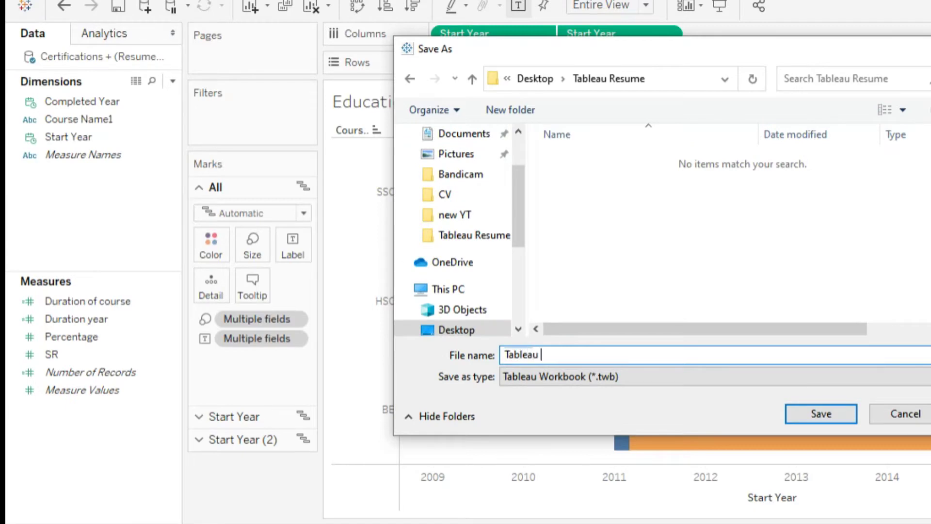
text(Tableau CV)
key(Return)
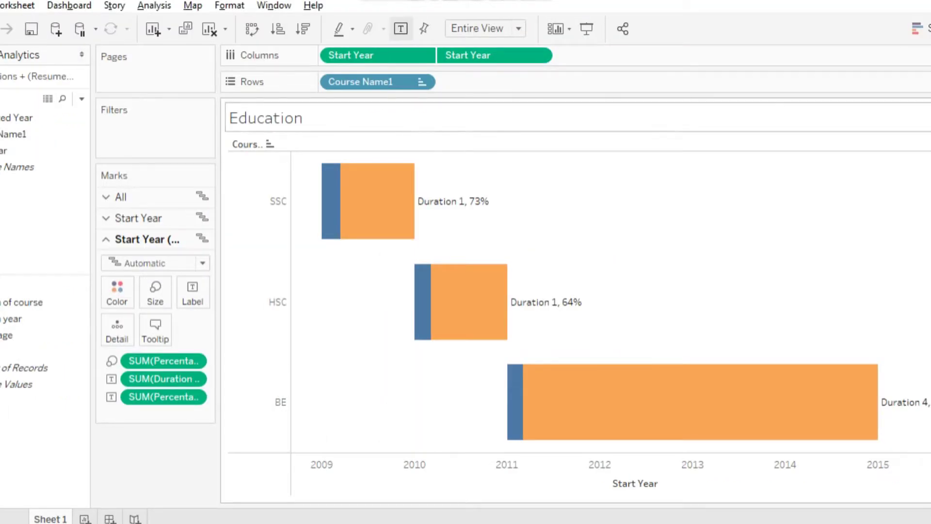
- Make the chart title smaller and bold, and rename Sheet 1 as Education
double_click(266, 118)
click(635, 371)
click(508, 371)
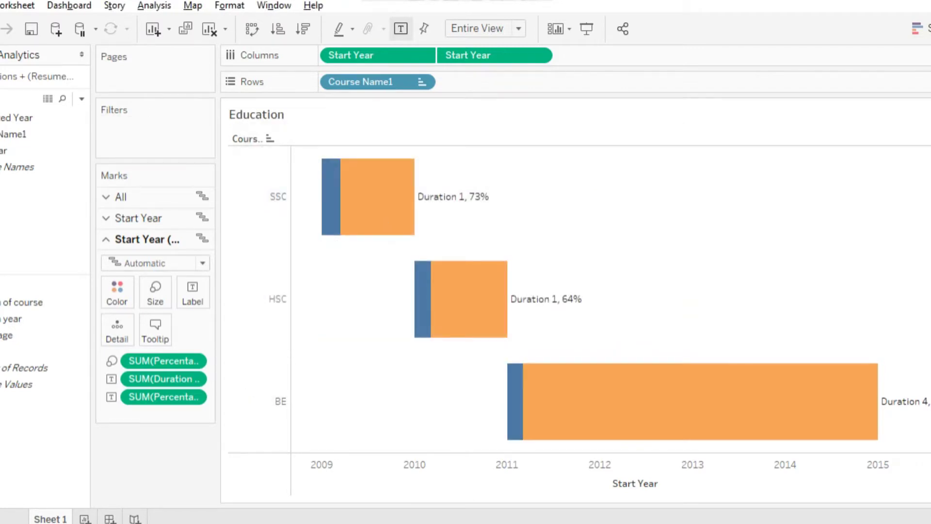
double_click(50, 518)
text(Education)
key(Return)
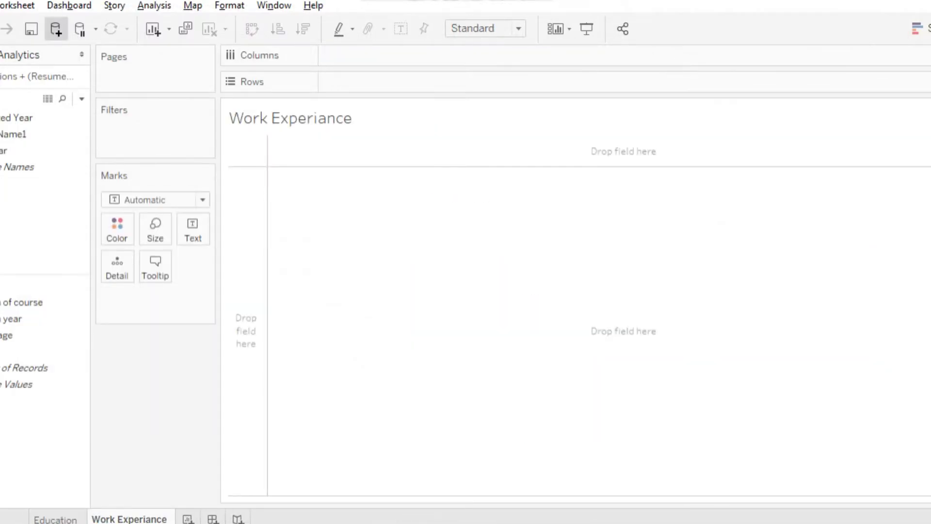
- Connect to the Resume CSV Excel workbook from the Tableau Resume folder as a new data source
click(56, 29)
click(106, 67)
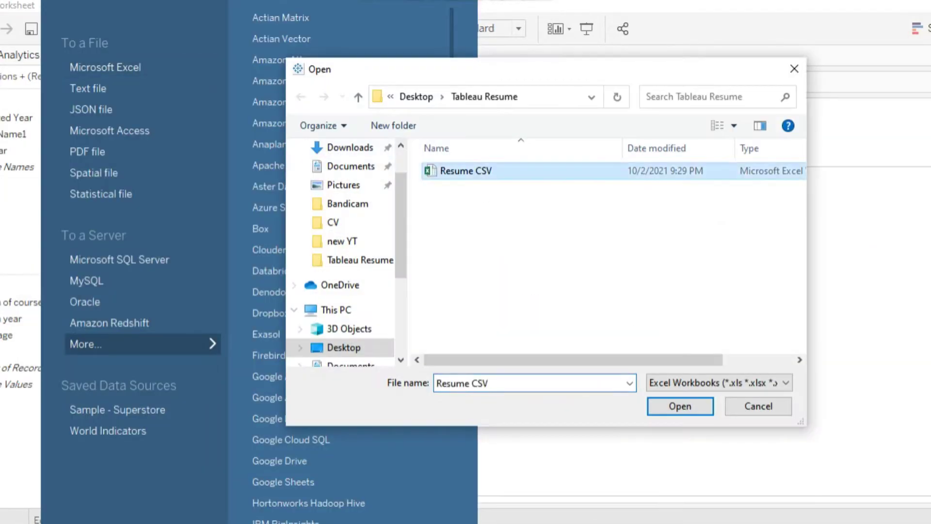
key(Return)
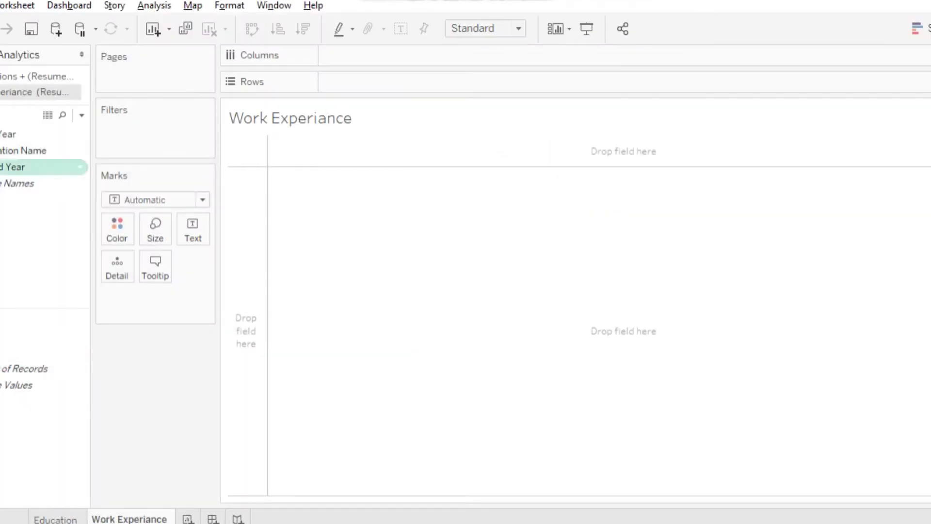
- Rename the two year fields of the work experience data source as From Year and To Year
click(38, 135)
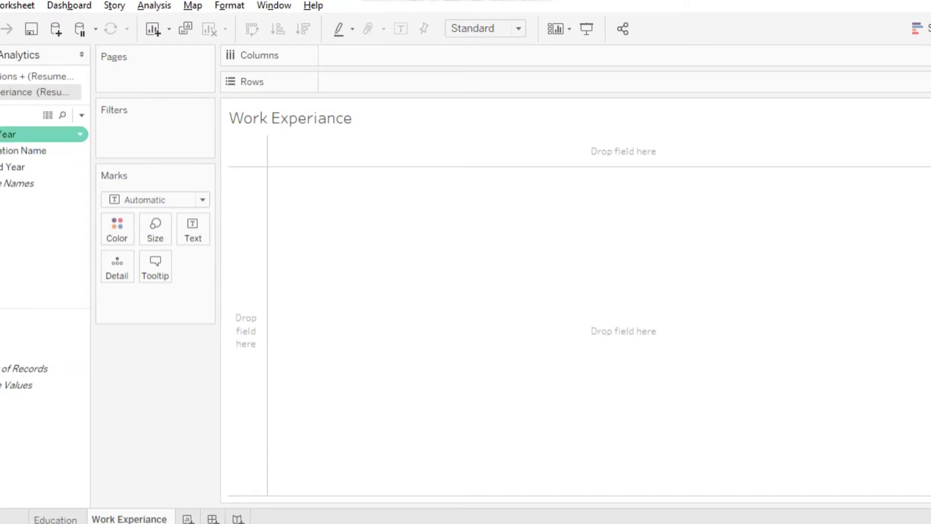
right_click(9, 136)
click(29, 187)
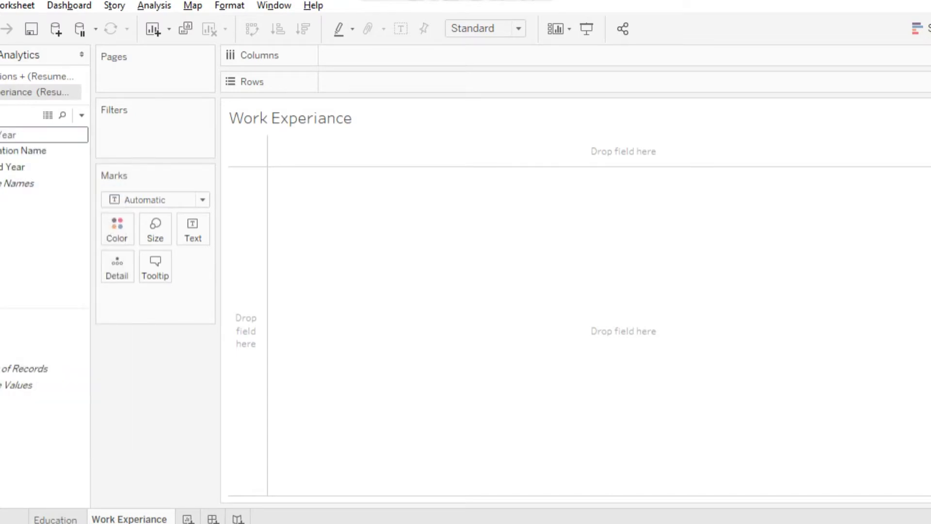
click(25, 167)
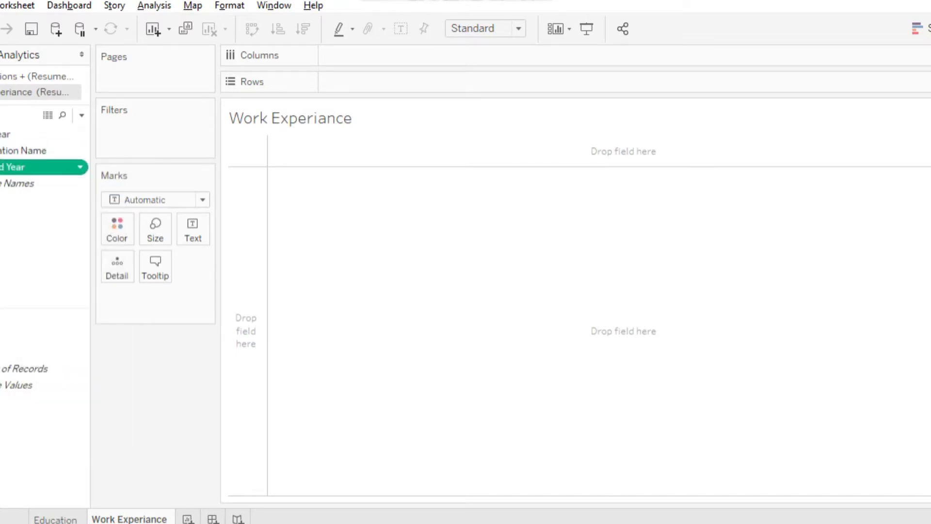
click(24, 167)
click(39, 134)
right_click(38, 134)
click(58, 283)
click(19, 167)
right_click(20, 167)
key(Escape)
- Create a calculated field named Total experiance that subtracts From Year from To Year
right_click(5, 221)
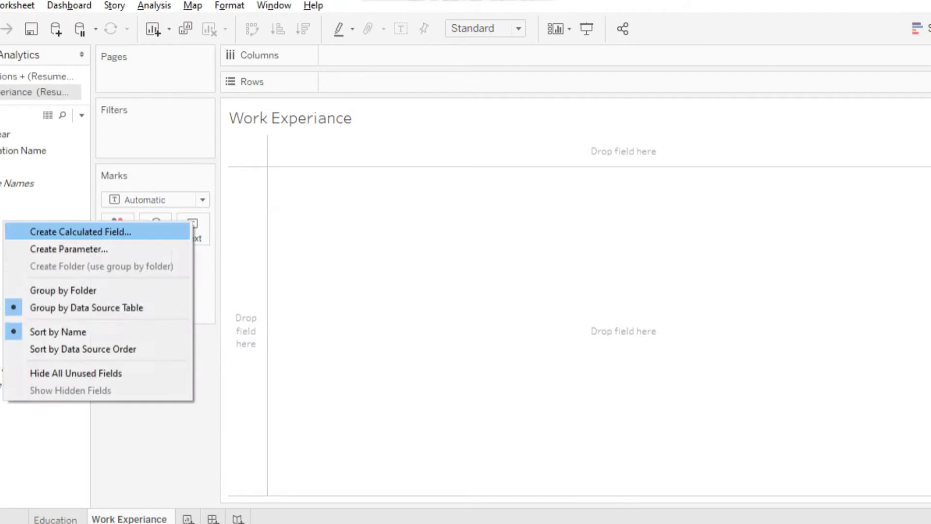
click(73, 231)
text(tot)
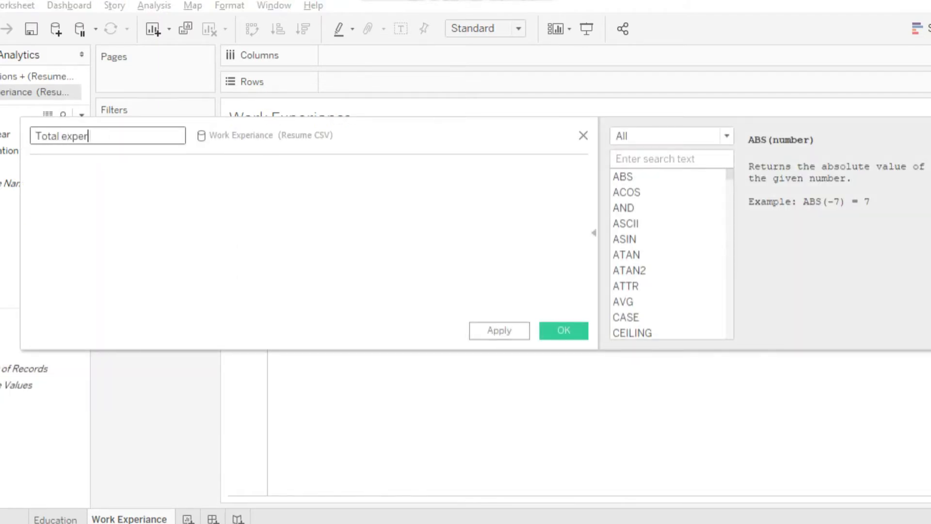
click(564, 330)
right_click(63, 369)
click(100, 83)
text(to)
key(Return)
text(-fro)
key(Return)
key(Return)
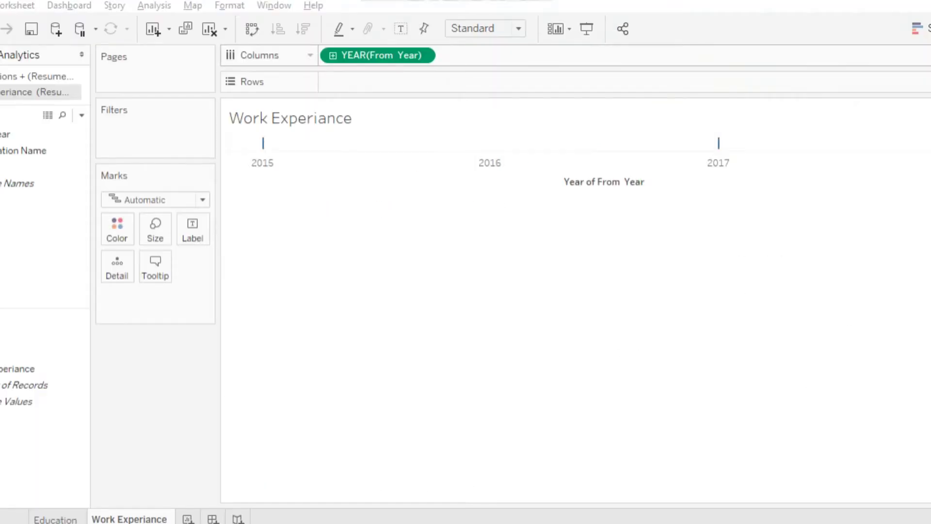
- Place Organisation Name on the rows and Total experiance on the columns beside From Year
drag(24, 150, 388, 82)
drag(20, 368, 490, 55)
- Sort Organisation Name in ascending order by the minimum of the Total experiance field
click(427, 81)
key(Escape)
click(427, 81)
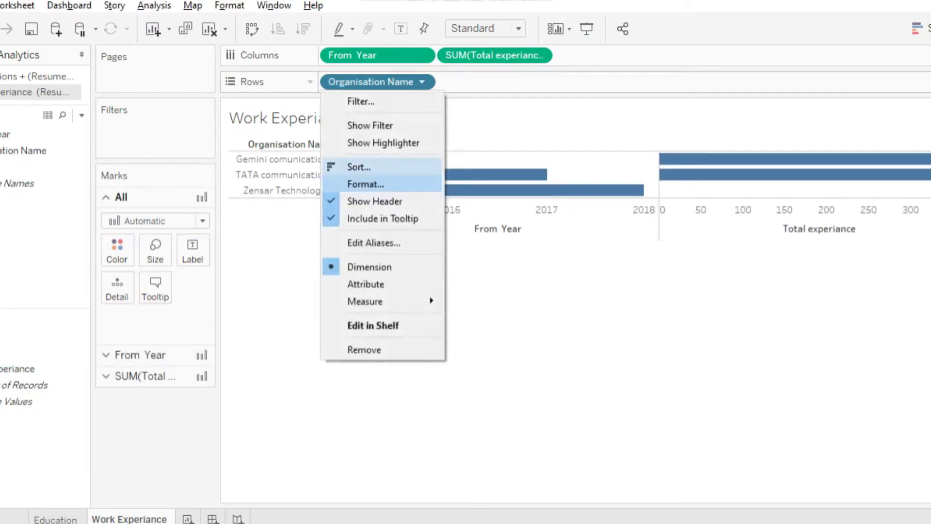
click(350, 167)
click(543, 221)
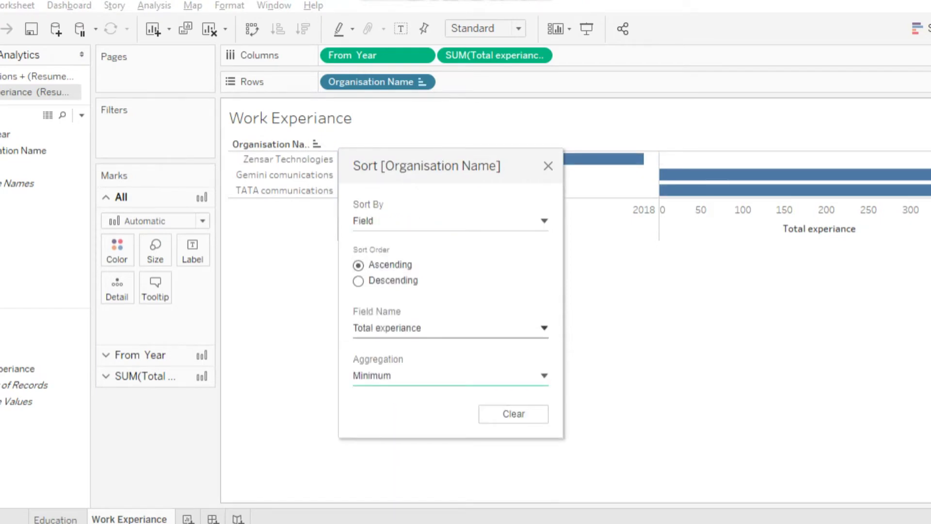
key(Escape)
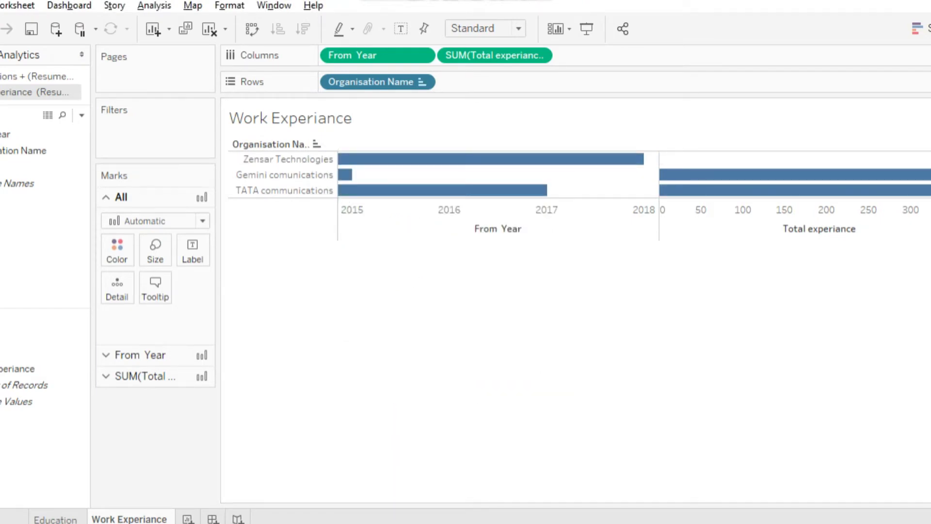
- Move Total experiance from the columns to the size of the marks
drag(495, 54, 155, 228)
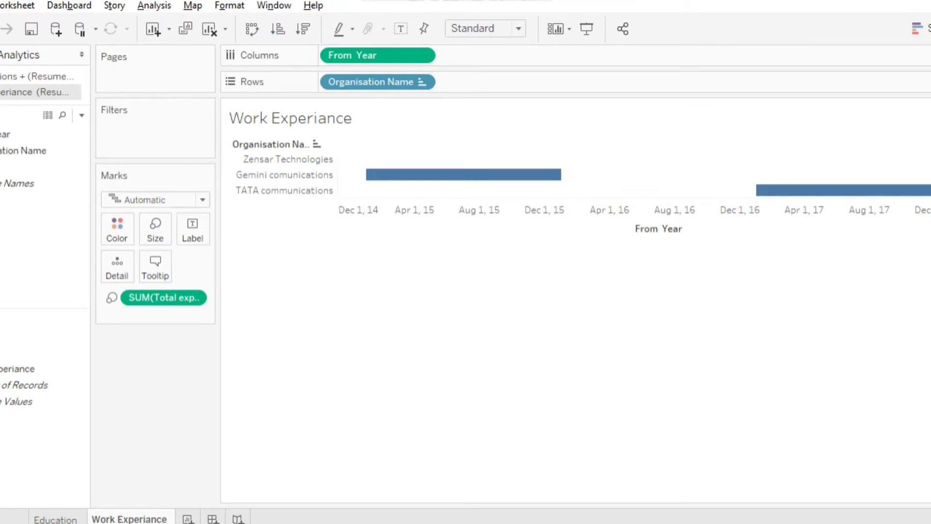
mouse_move(764, 187)
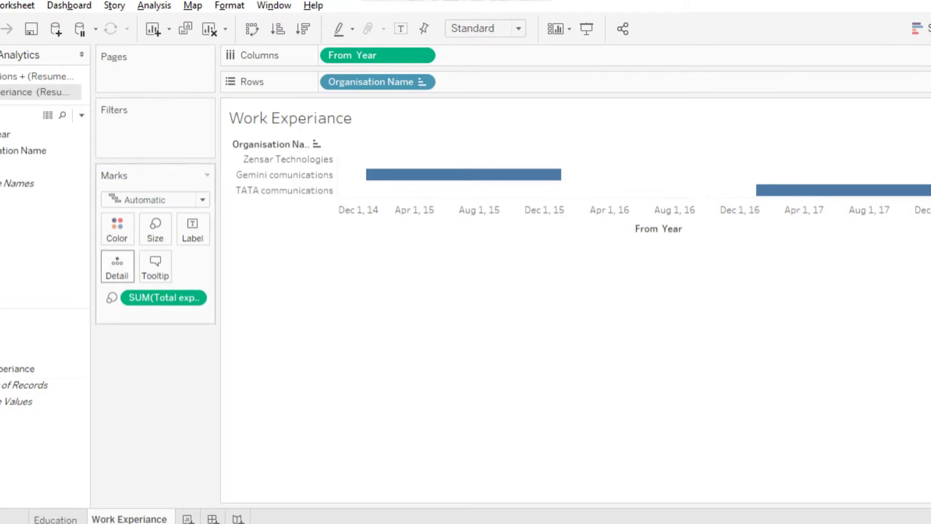
- Add To Year to the columns beside From Year as an exact date and combine both on a dual axis
drag(20, 168, 495, 55)
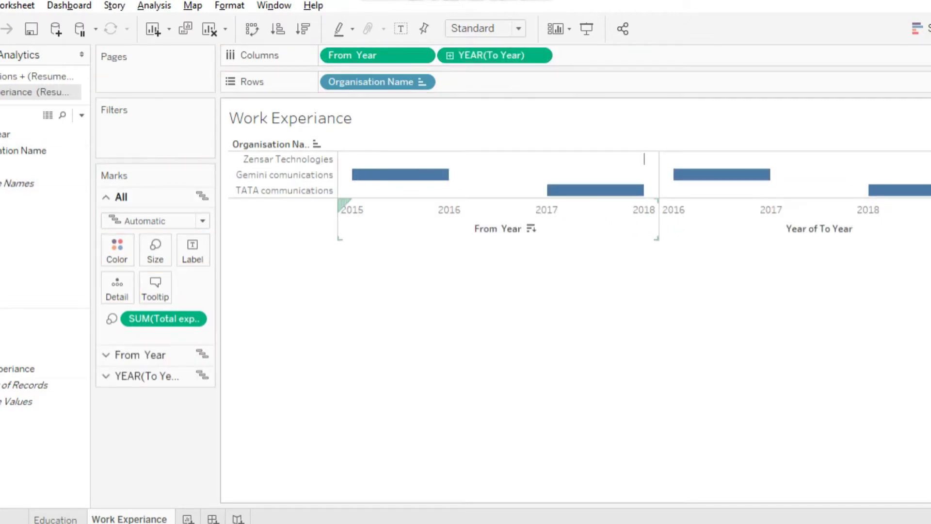
right_click(494, 55)
click(524, 272)
right_click(495, 55)
click(524, 427)
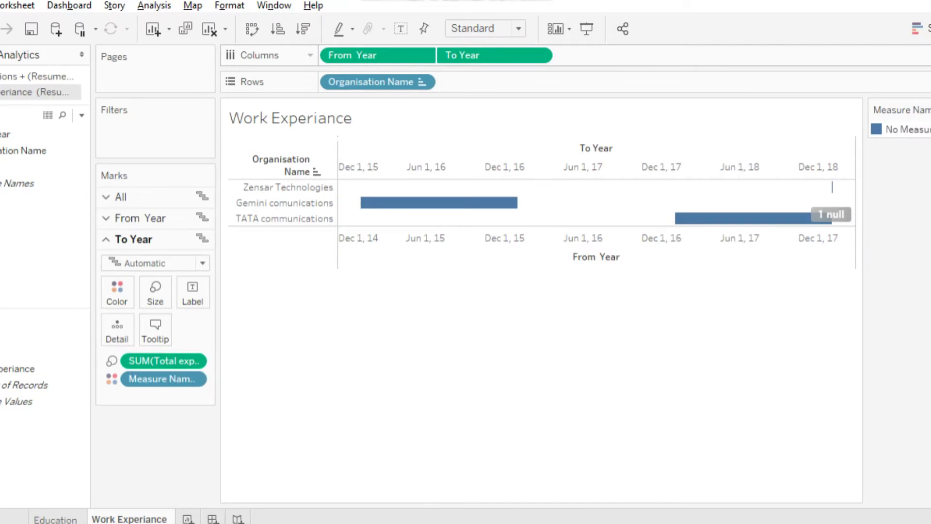
- Clear the worksheet and place From Year on the columns as an exact date
key(alt+shift+BackSpace)
drag(5, 134, 378, 55)
right_click(378, 55)
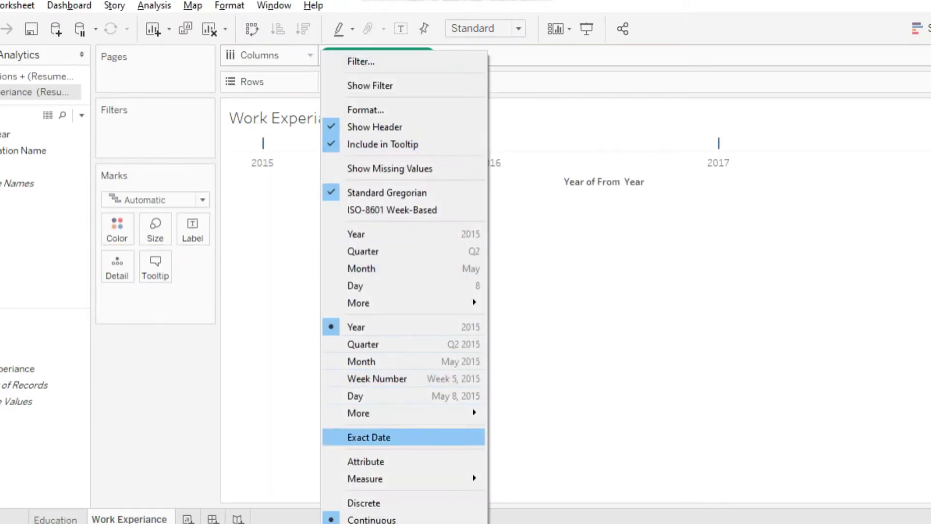
click(369, 437)
- Color the marks by Organisation Name and size them by Total experiance
drag(24, 150, 116, 228)
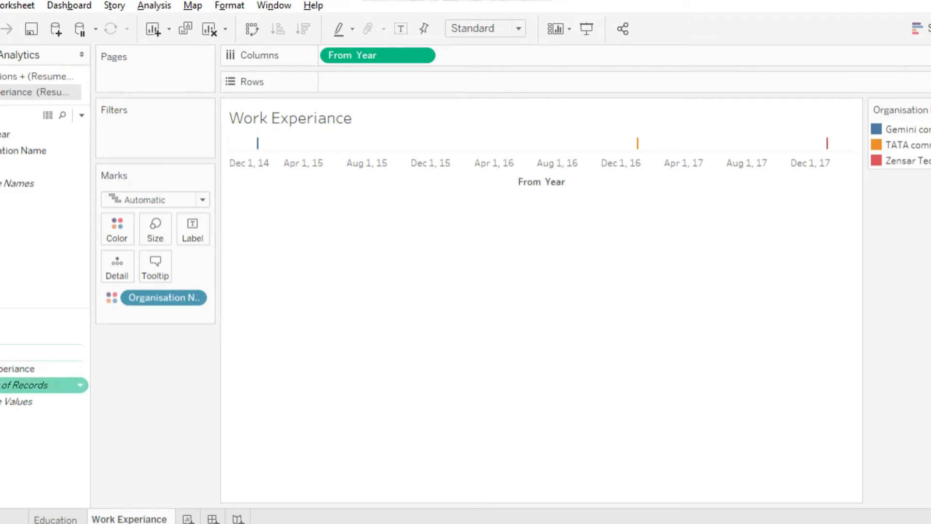
drag(42, 368, 155, 228)
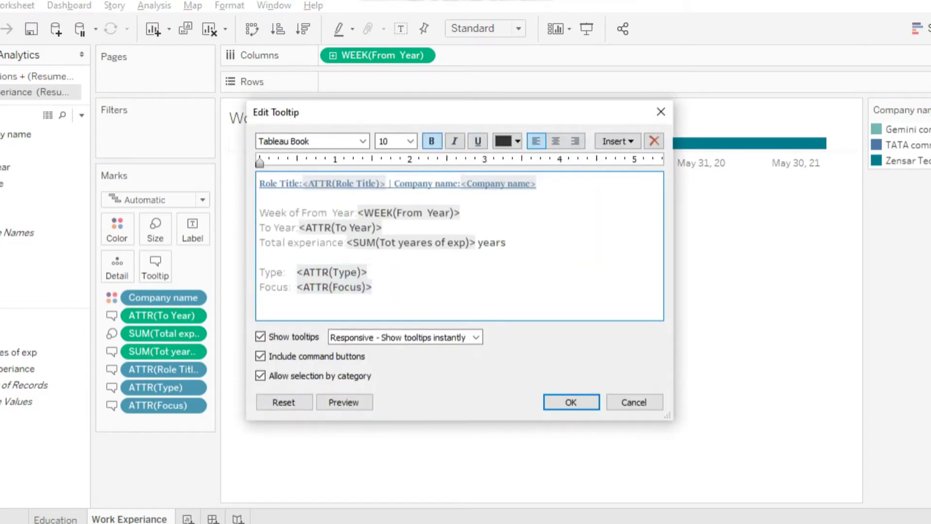
- Color the tooltip's detail lines, from Week of From Year to Focus, blue
drag(260, 213, 372, 287)
click(518, 141)
click(538, 170)
click(354, 212)
drag(355, 212, 344, 243)
click(291, 228)
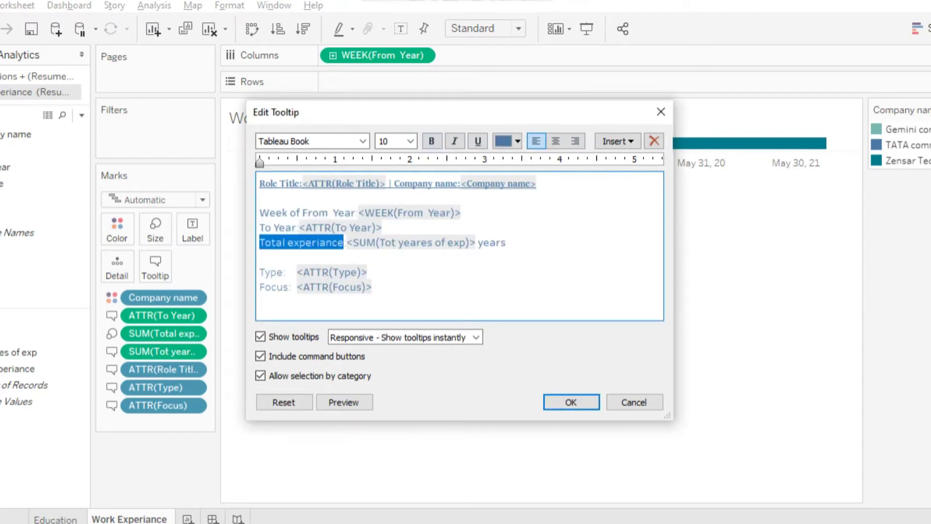
- Relabel the tooltip's Type line as "Employment Type:" and its Focus line as "Responciblities:", removing the extra spaces
drag(259, 272, 296, 272)
key(Left)
text(Enploy)
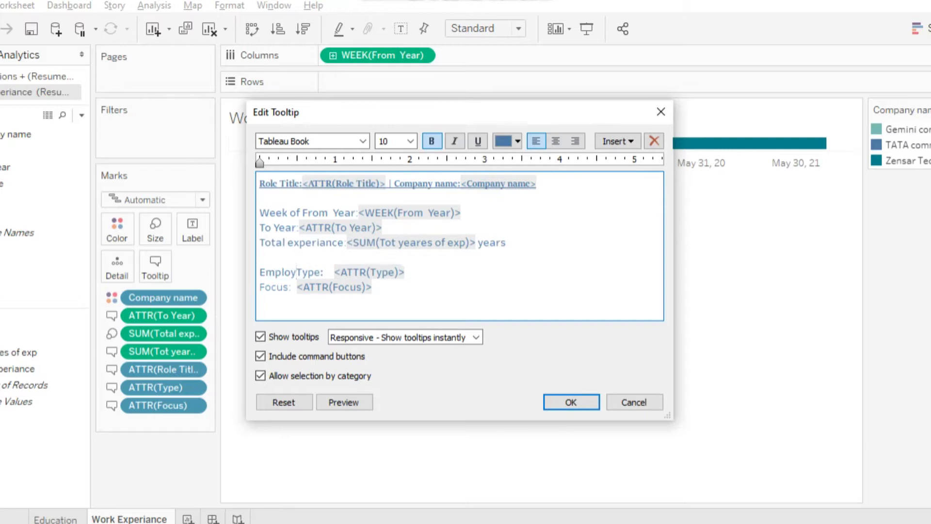
text(ment)
drag(259, 287, 372, 272)
text(Responciblities:)
double_click(296, 287)
key(BackSpace)
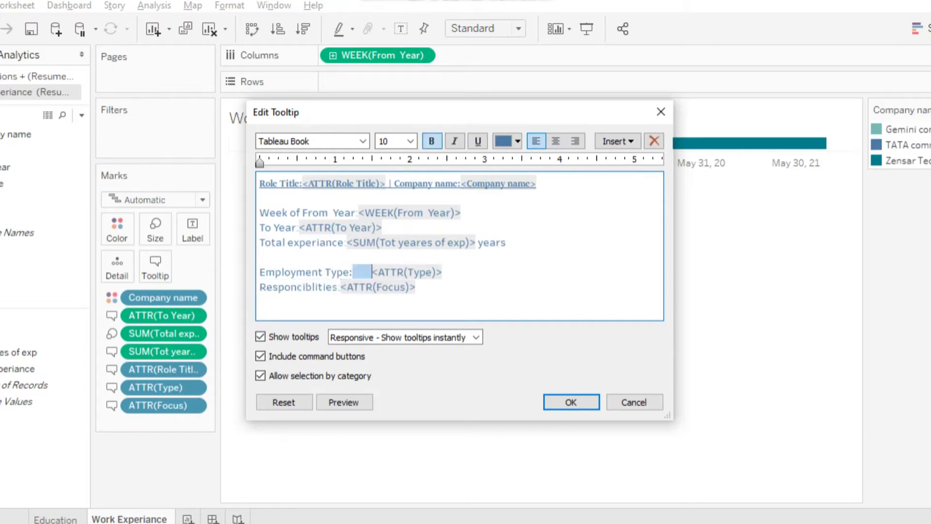
key(BackSpace)
click(571, 402)
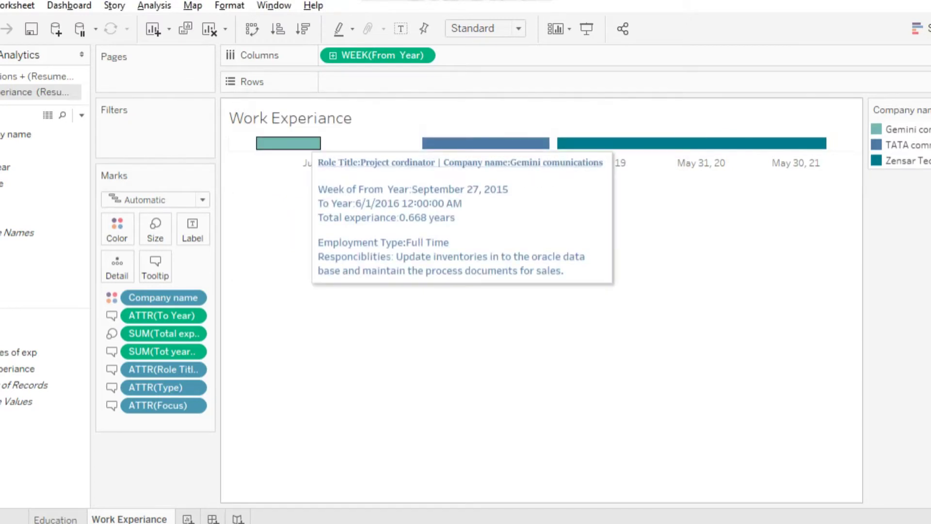
- Make the tooltip's detail lines below the heading bold and black
click(155, 267)
drag(417, 279, 260, 213)
click(431, 141)
click(517, 141)
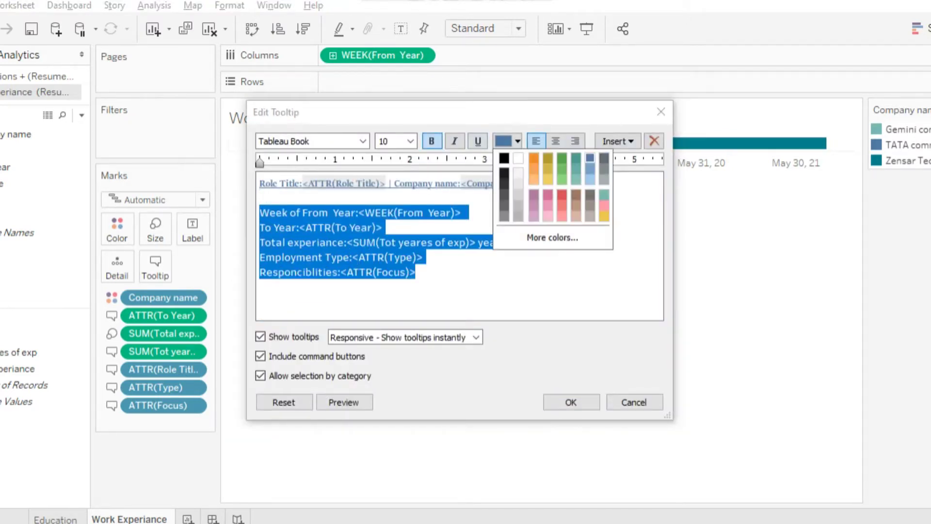
click(504, 157)
- Set the font size of the tooltip's Role Title and Company name heading to 12
drag(601, 185, 259, 184)
click(410, 141)
click(388, 192)
click(461, 296)
drag(415, 275, 259, 216)
click(571, 402)
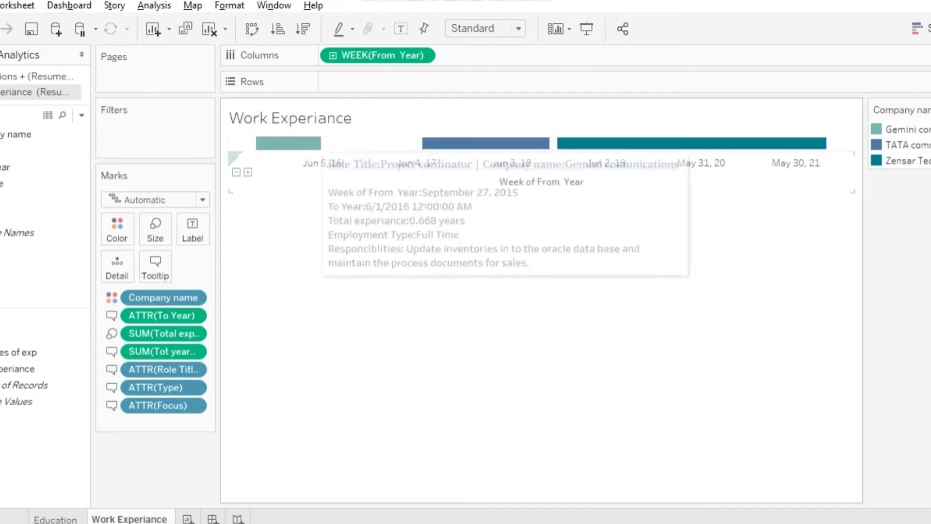
- Move the Focus value in the tooltip onto its own line below the Responciblities label
click(155, 267)
click(259, 246)
key(BackSpace)
key(Return)
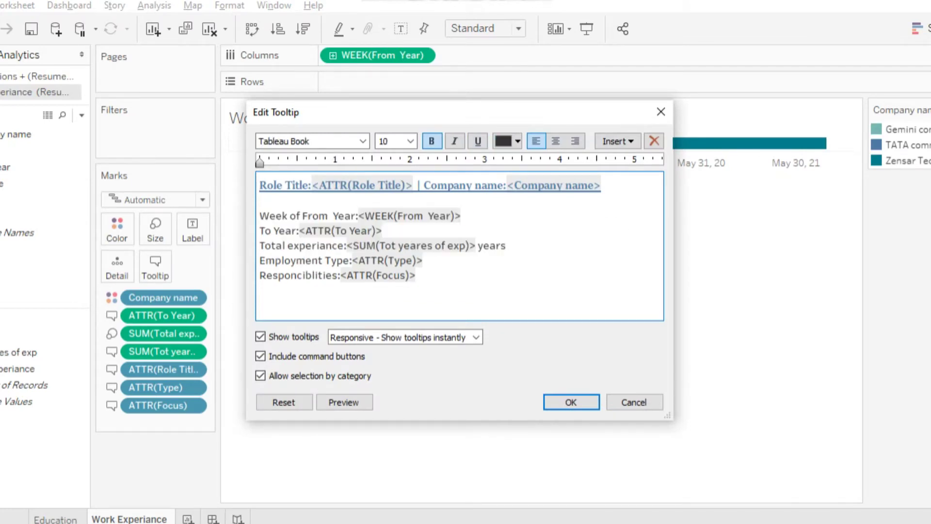
click(341, 275)
key(Return)
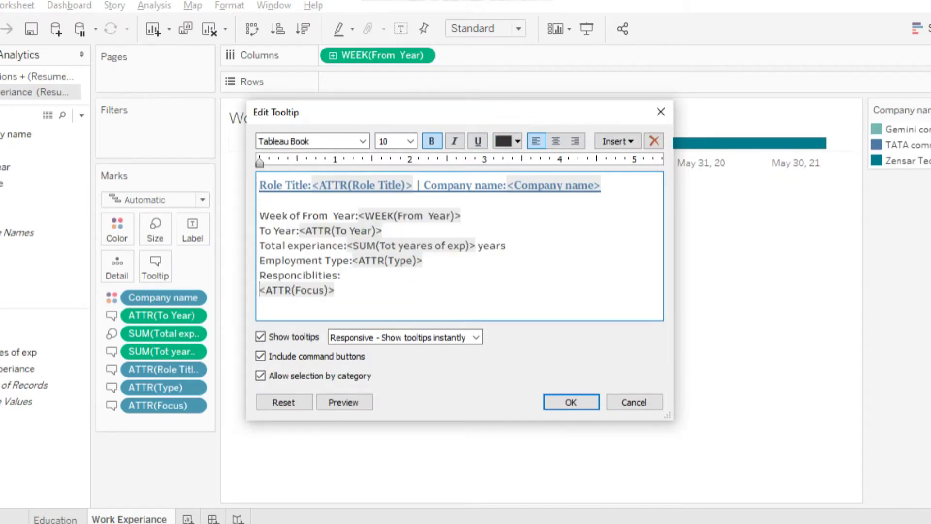
click(571, 402)
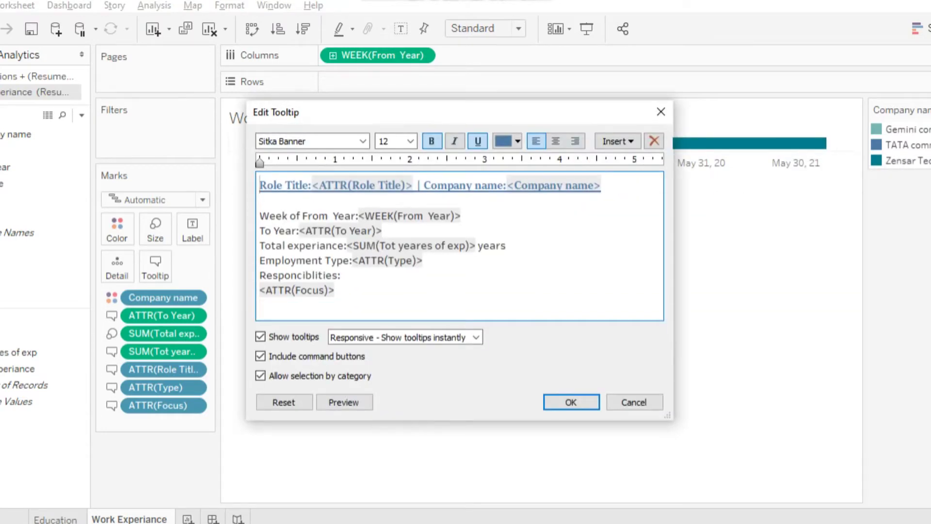
- Set the tooltip's Responciblities label to font size 12 and insert a blank line above it
drag(259, 275, 340, 275)
click(410, 141)
click(391, 193)
click(423, 261)
key(Return)
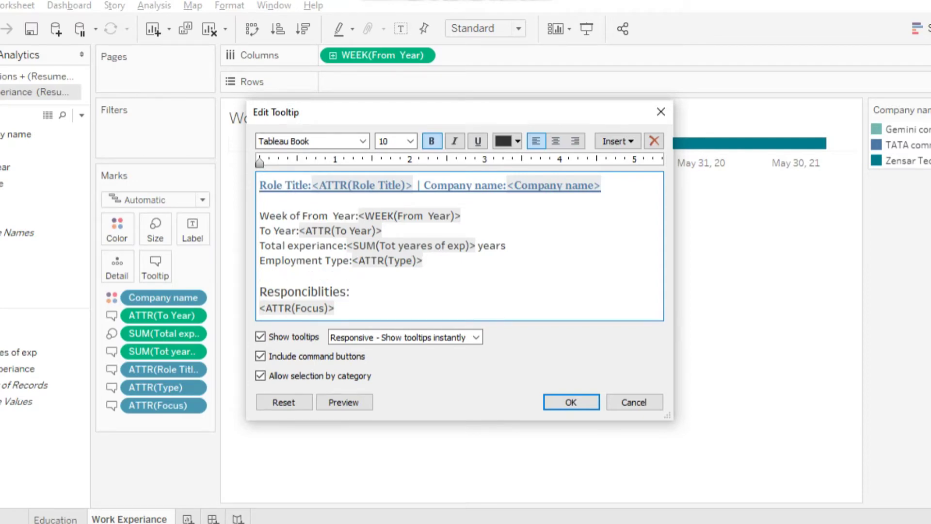
click(571, 402)
- Replace the tooltip's Responciblities label with "Focus:" and adjust its font size and bold formatting
click(155, 264)
drag(260, 291, 339, 291)
key(BackSpace)
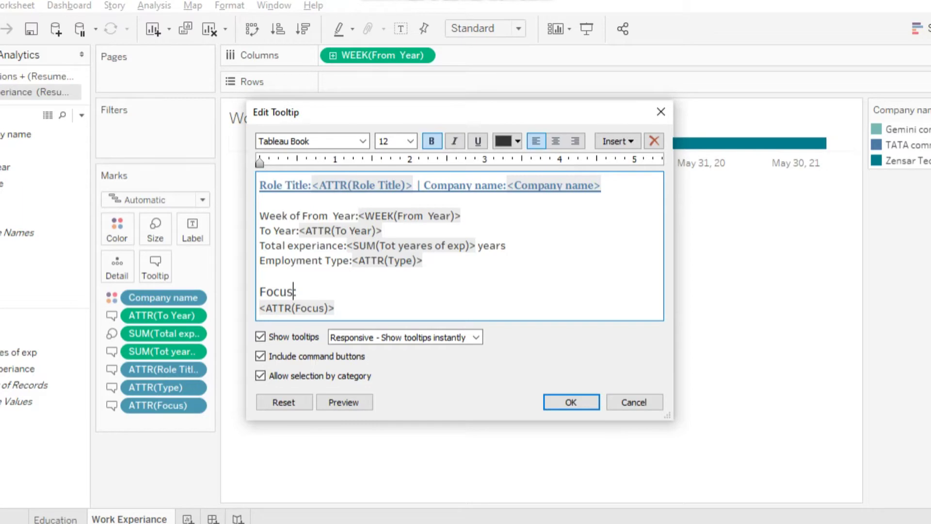
drag(259, 291, 296, 291)
click(410, 141)
click(388, 178)
click(431, 140)
key(Return)
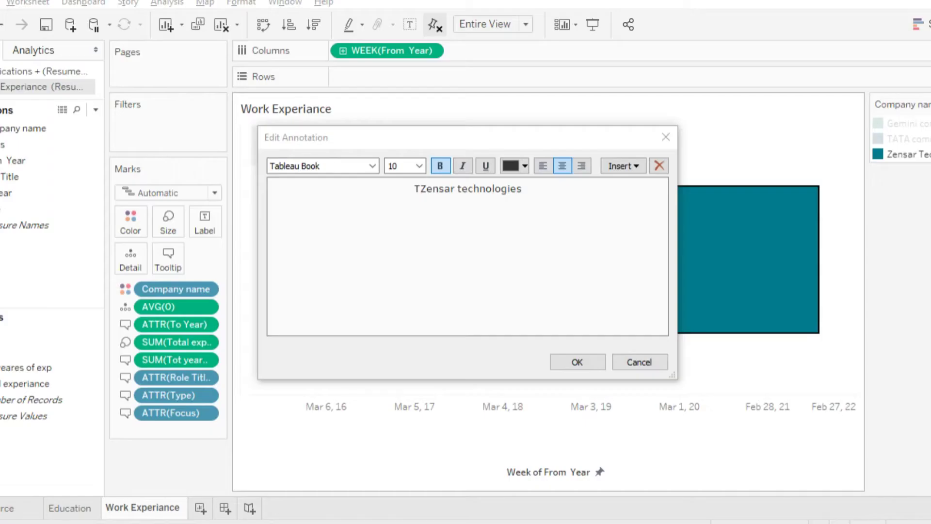
- Annotate the last work experience bar with "Zensar Technologies" and "Dec 2018 - Present Date" on two lines
key(Return)
click(419, 188)
key(BackSpace)
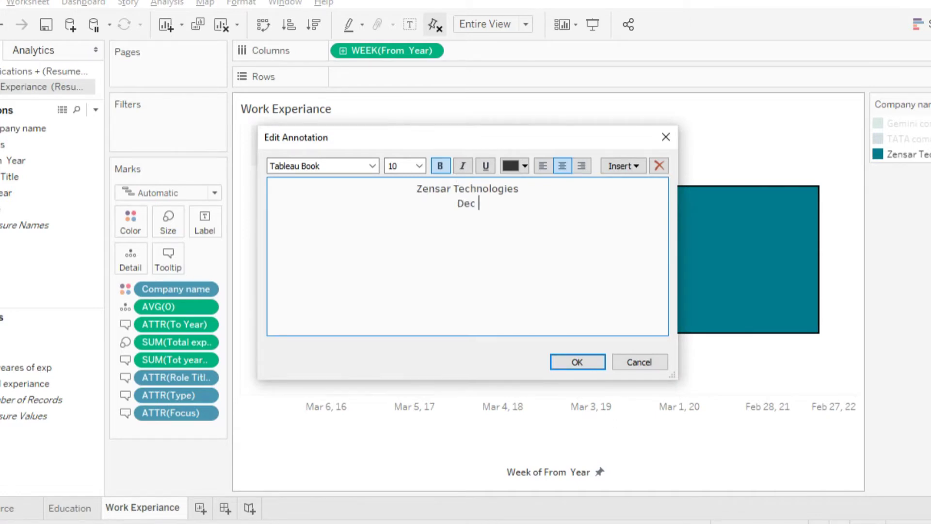
text(nt Date)
click(577, 362)
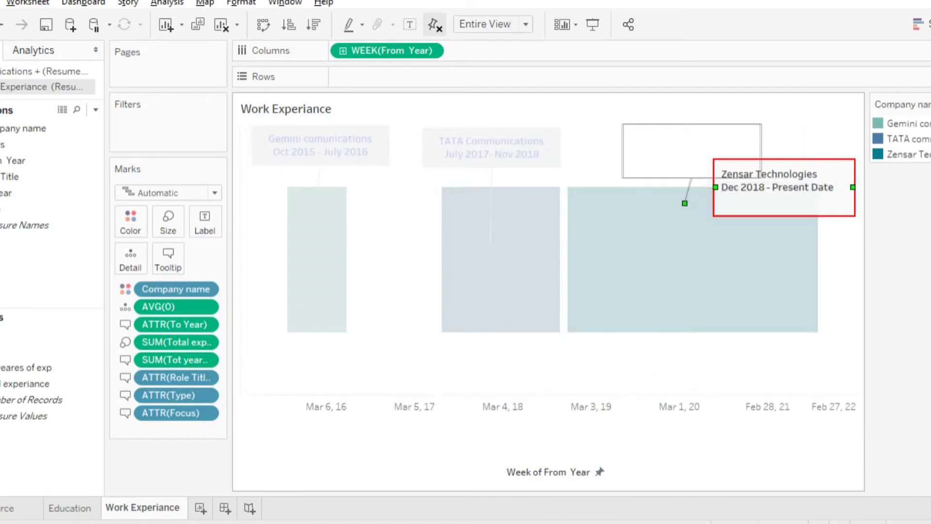
- Position the Zensar Technologies annotation above its bar and color its text blue
double_click(690, 144)
key(ctrl+a)
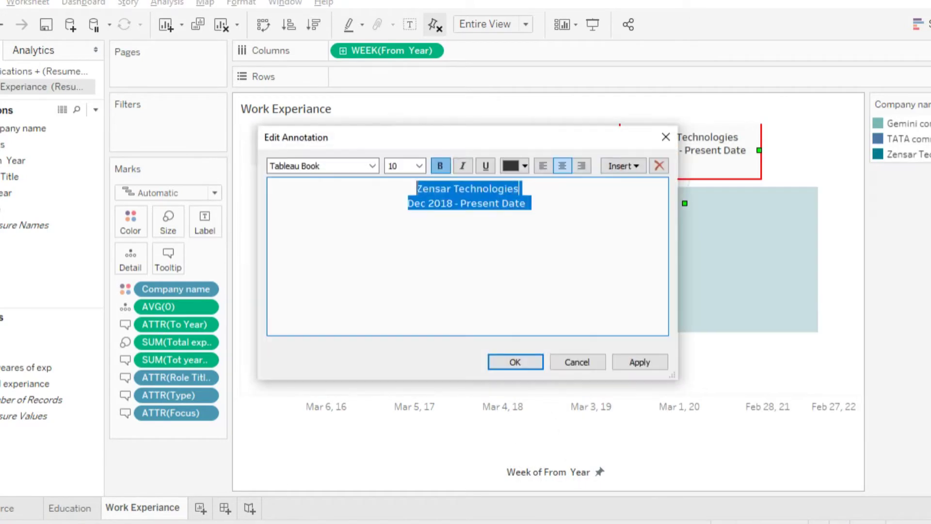
click(524, 166)
click(558, 253)
click(639, 362)
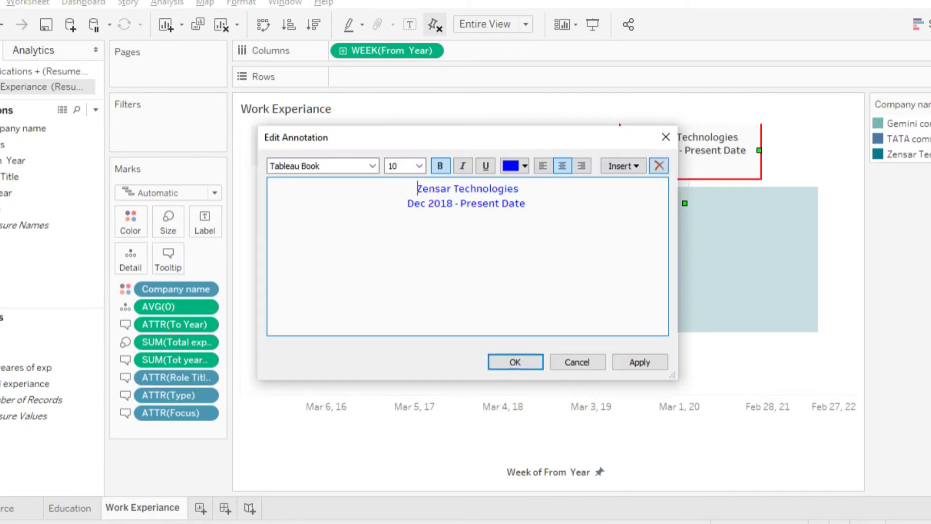
key(Return)
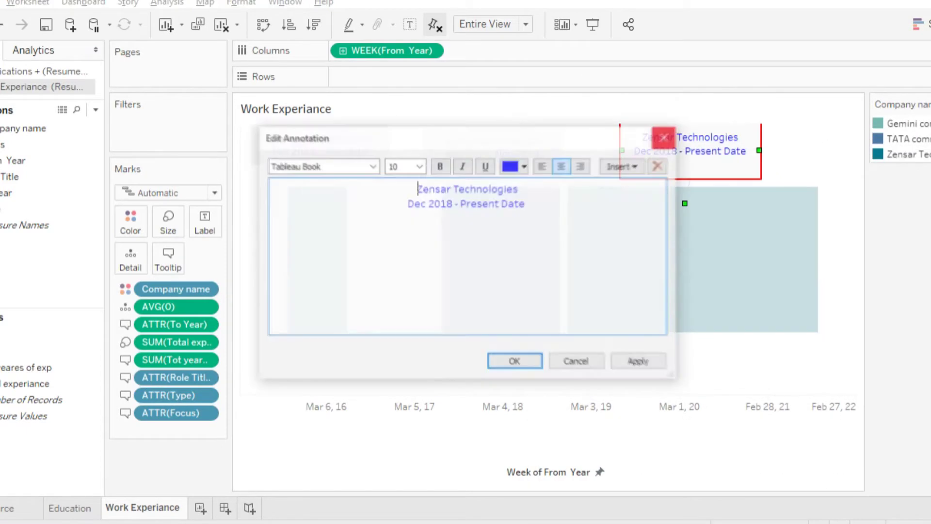
key(ctrl+a)
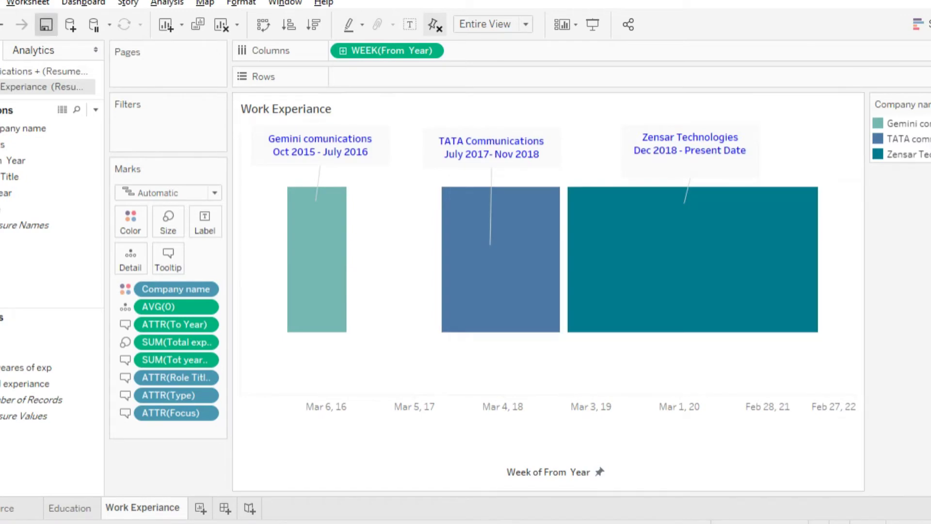
- Create a new worksheet named Tech skils and switch to the skills data source (Resume CSV)
key(ctrl+m)
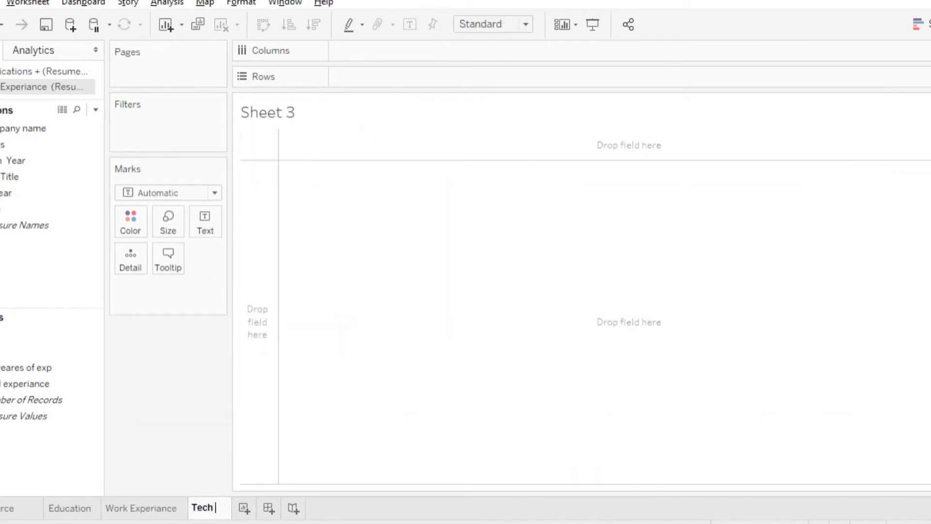
key(ctrl+d)
click(83, 60)
click(127, 105)
key(Return)
drag(72, 277, 252, 105)
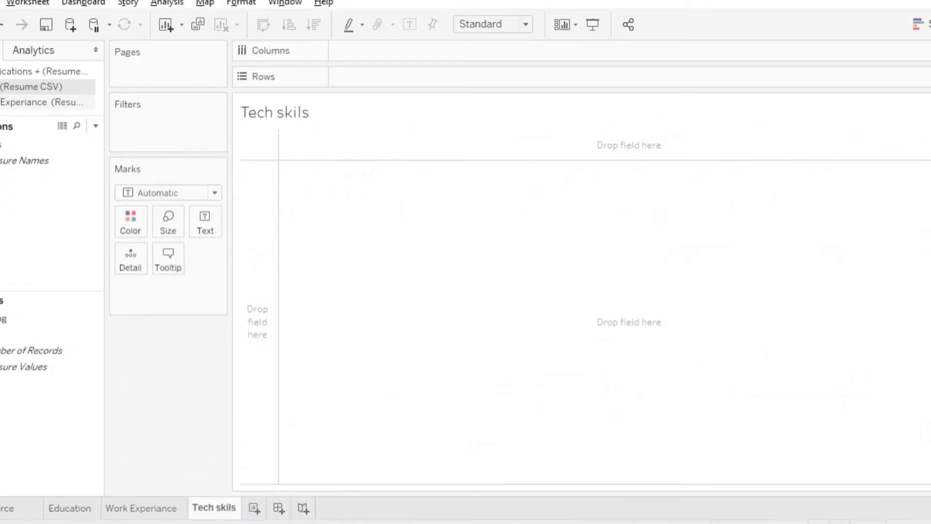
- Add a measure named Total to the skills data source
key(shift+F10)
key(Escape)
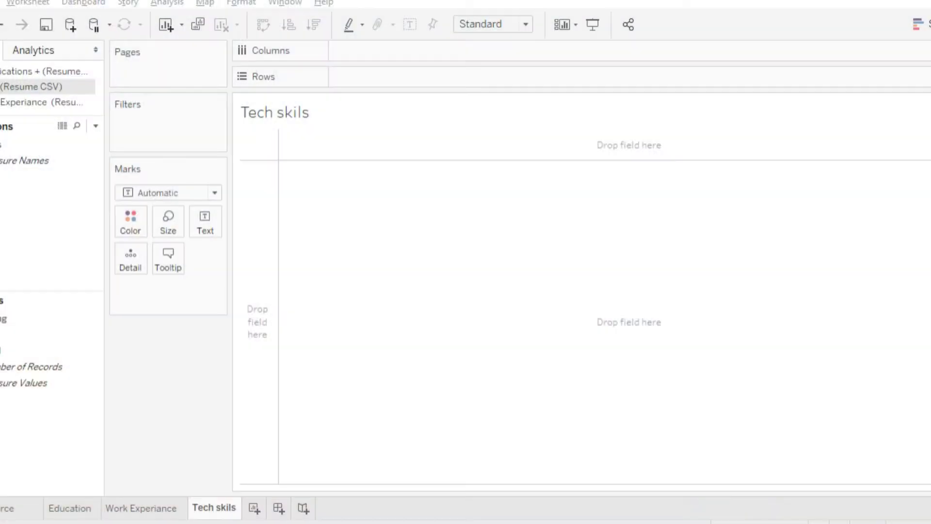
- Place Rating and Total on the columns and Skills on the rows
mouse_move(10, 319)
mouse_down()
mouse_move(10, 349)
mouse_move(339, 52)
mouse_up()
drag(9, 319, 502, 51)
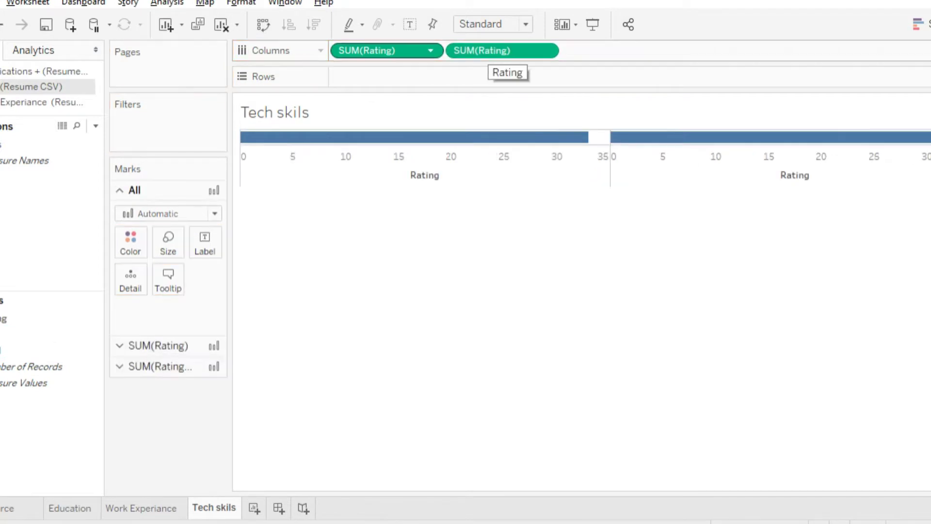
drag(15, 145, 349, 76)
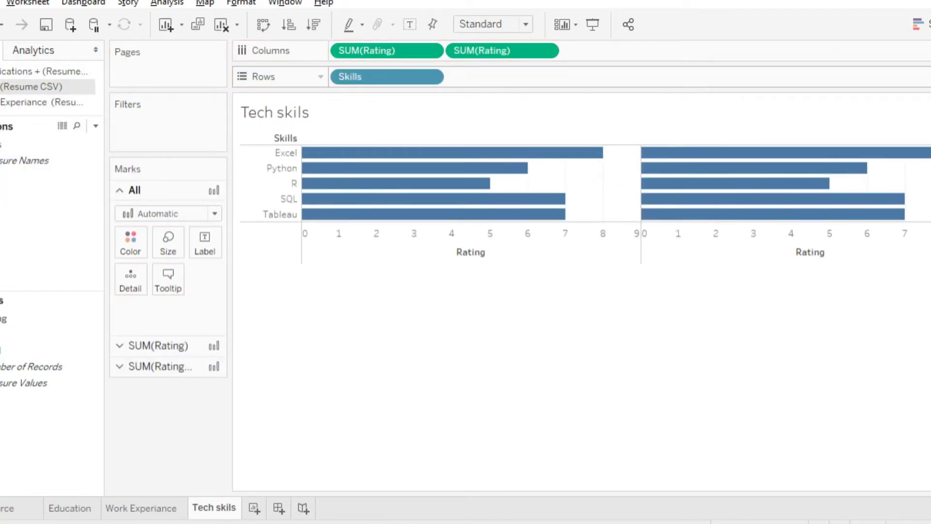
drag(502, 51, 59, 291)
drag(10, 349, 502, 50)
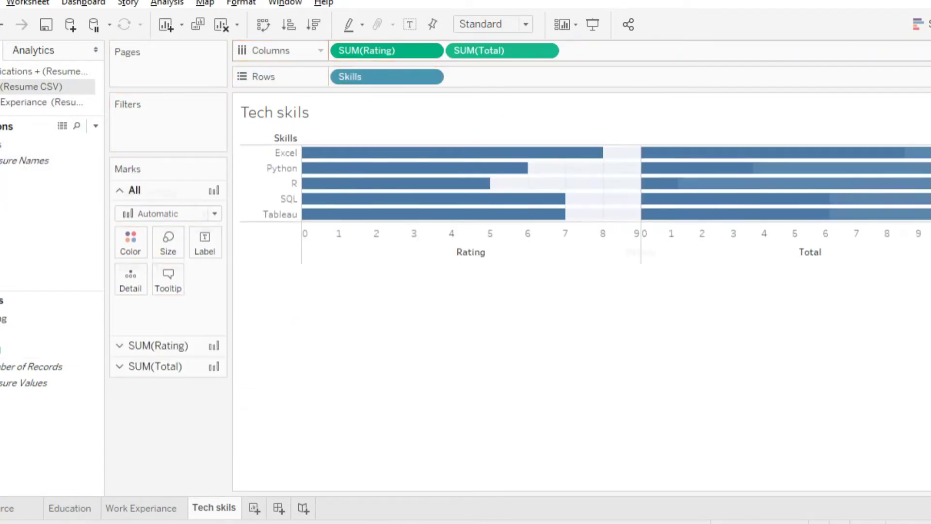
- Color the Total bars light gray
click(155, 366)
click(130, 284)
click(154, 109)
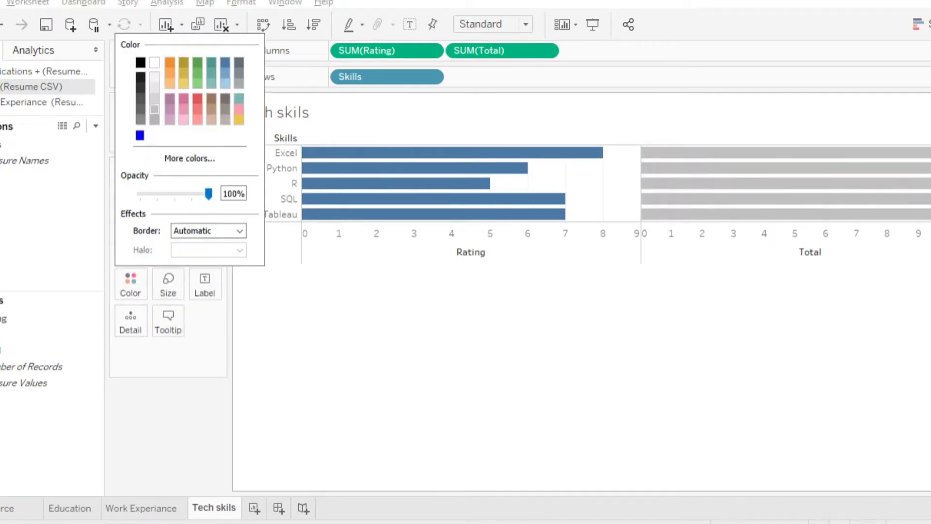
key(Escape)
- Combine Rating and Total on a dual axis and set the Total mark type to Bar
click(552, 50)
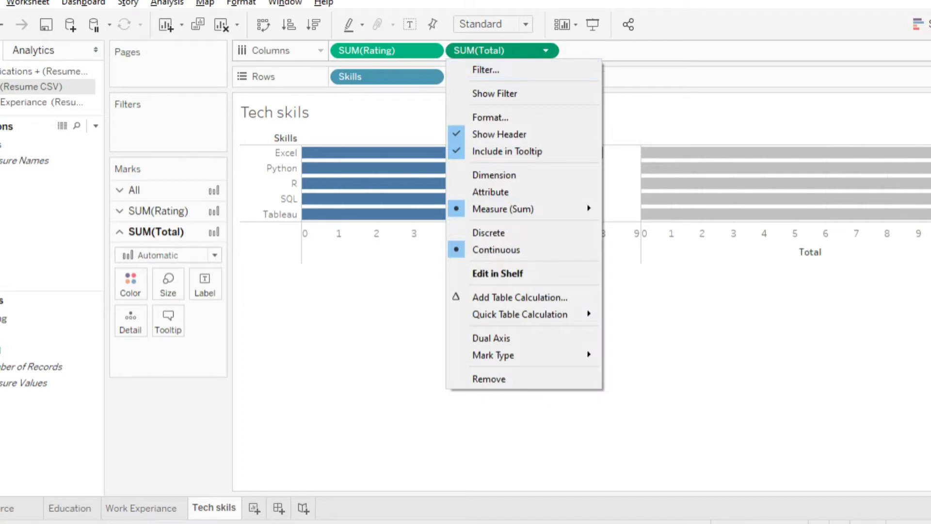
click(480, 337)
click(214, 255)
click(141, 279)
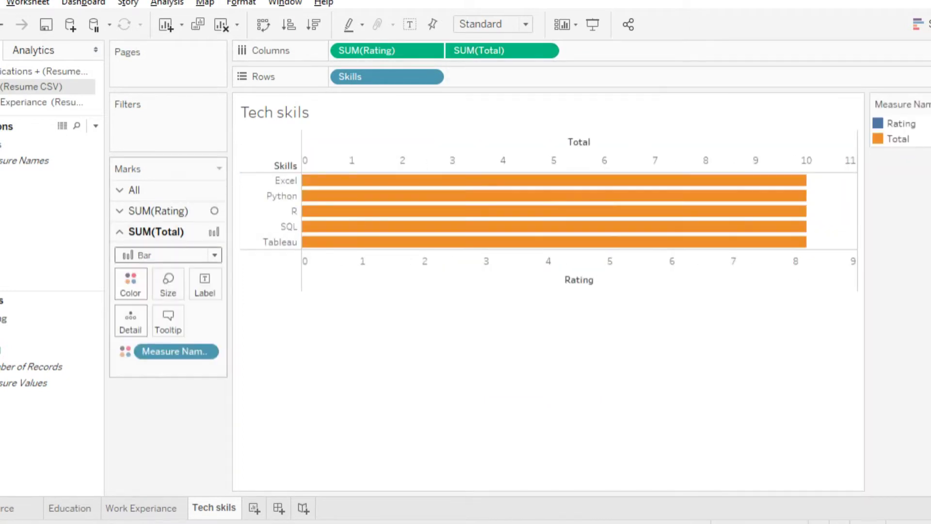
click(130, 283)
click(184, 333)
key(Return)
- Set the Rating mark type to Bar and place Rating after Total on the columns
click(159, 210)
click(215, 234)
click(145, 254)
click(184, 313)
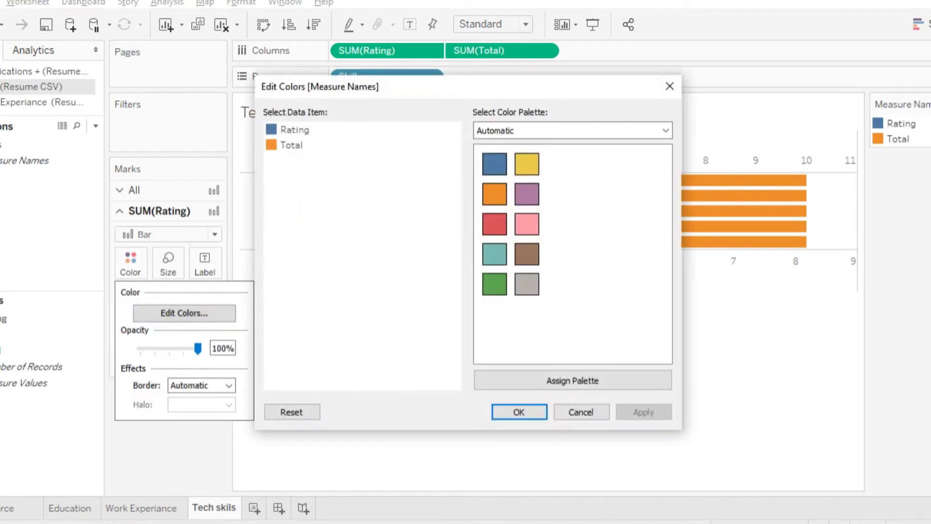
key(Return)
drag(386, 50, 563, 50)
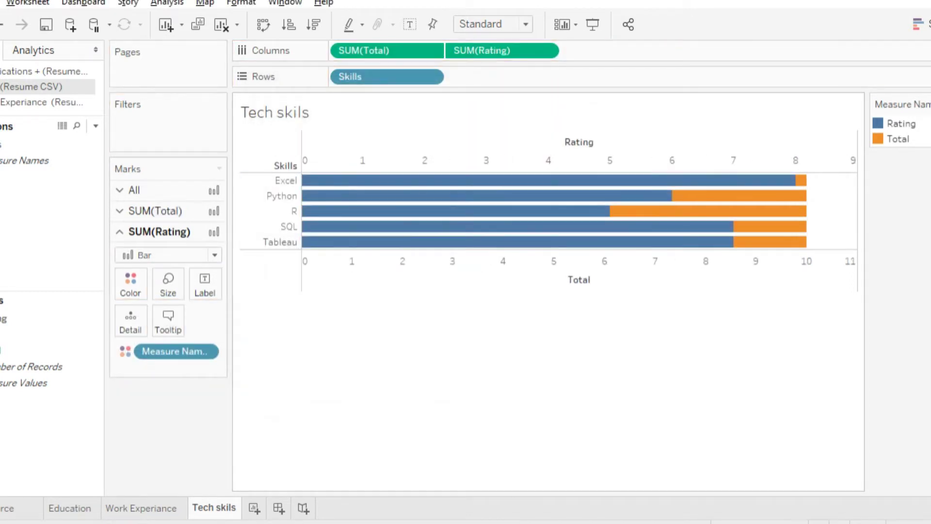
- Color the Total measure gray from the Automatic palette
click(159, 211)
click(159, 211)
click(130, 264)
click(184, 313)
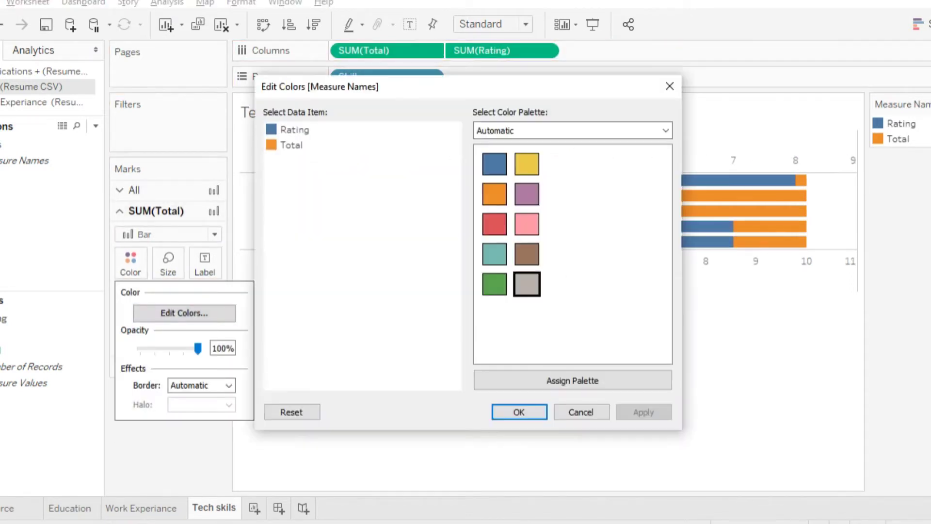
click(644, 412)
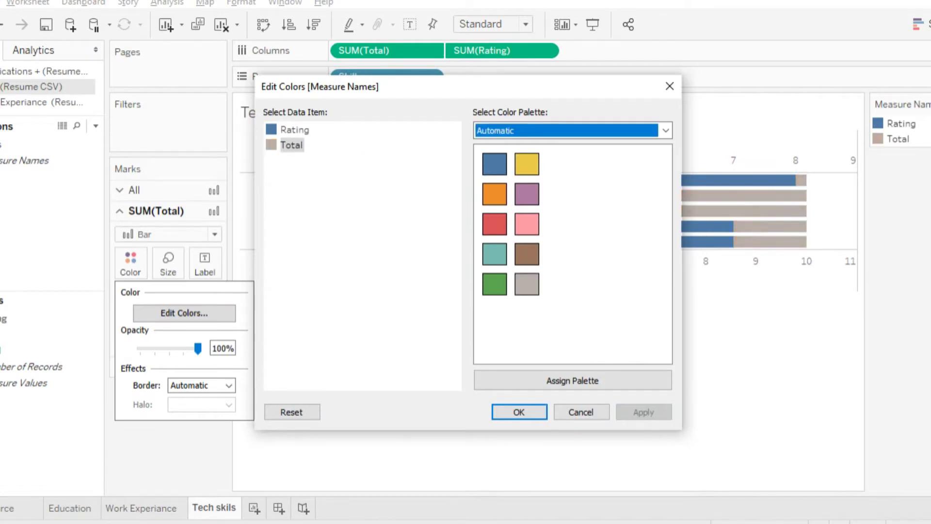
key(Return)
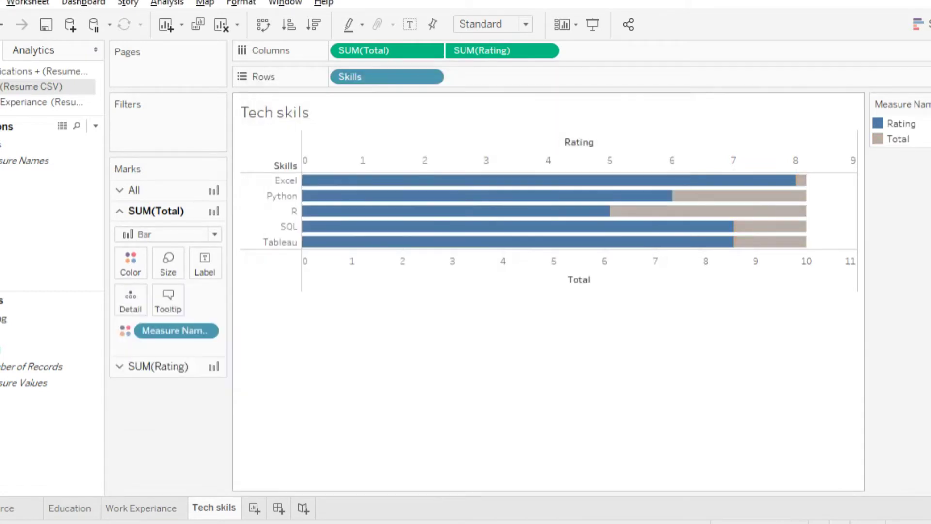
- Hide the Rating and Total axis headers on the Tech skils chart
right_click(399, 167)
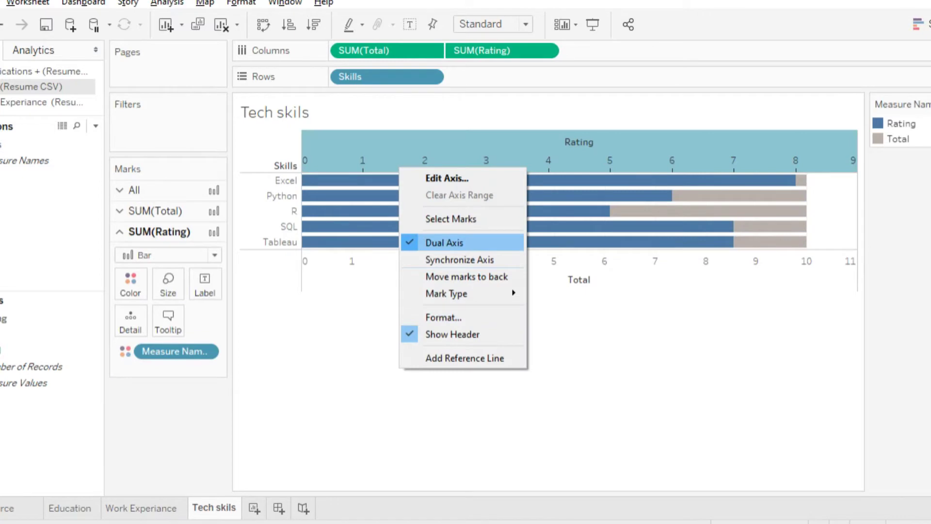
click(452, 334)
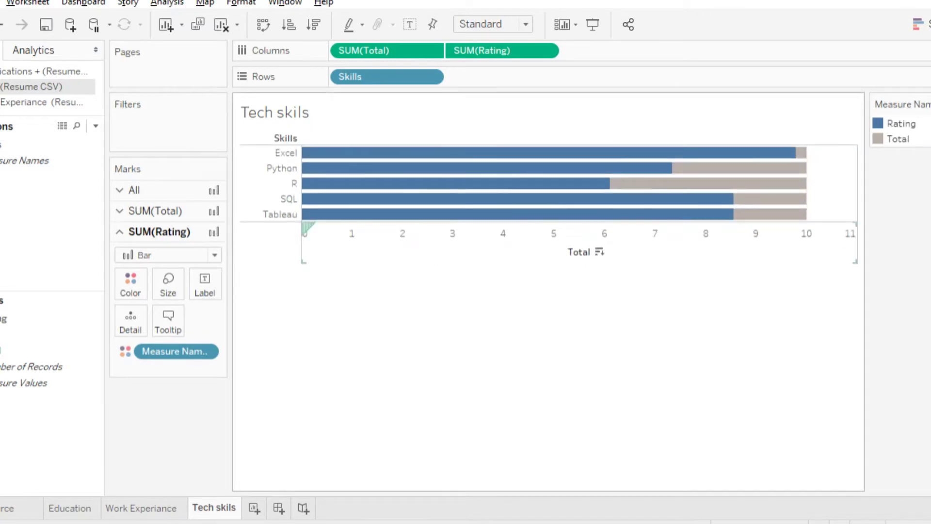
right_click(539, 247)
click(590, 401)
right_click(279, 138)
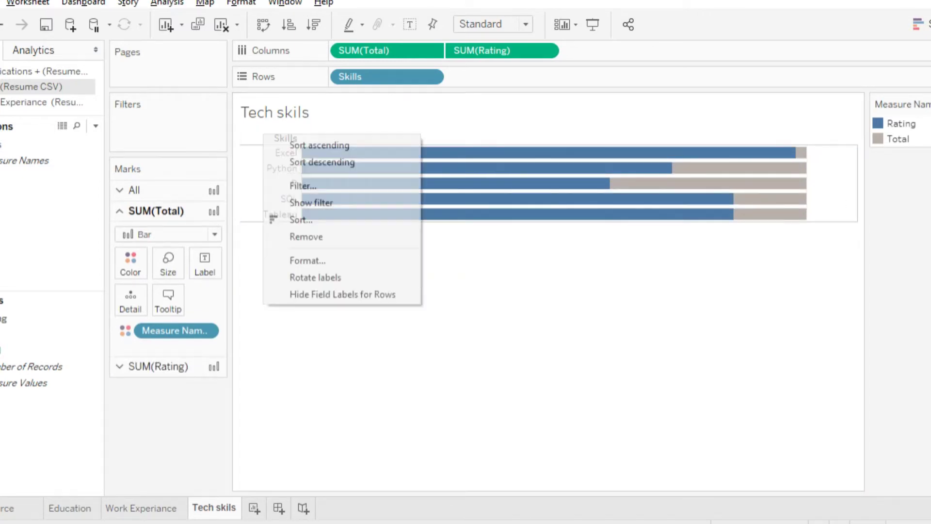
click(306, 236)
key(ctrl+z)
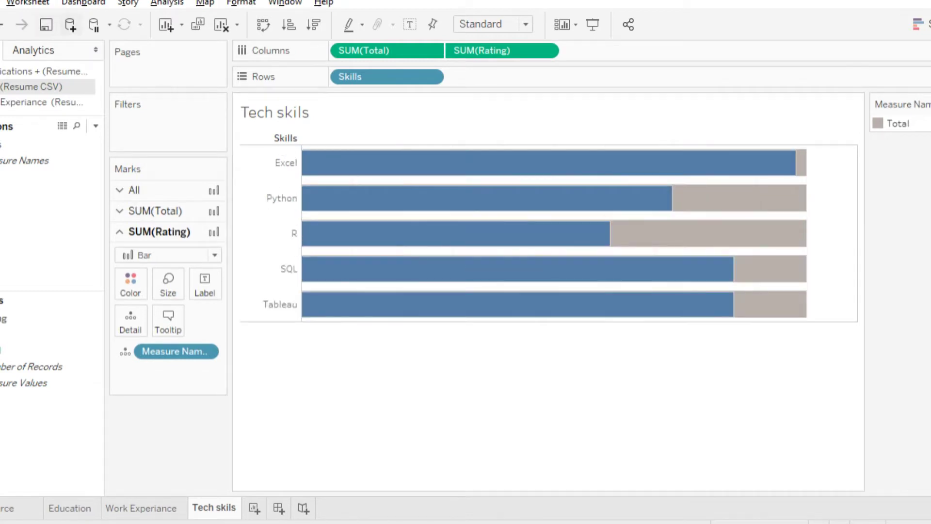
- Create a worksheet named Soft skill and connect to the Resume CSV Excel workbook as a new data source
key(ctrl+m)
key(Return)
key(ctrl+d)
click(124, 62)
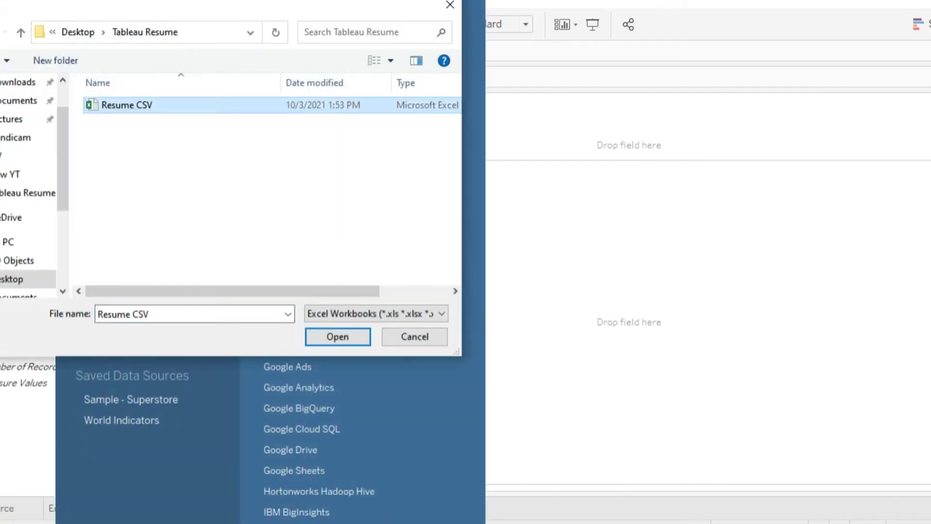
key(Return)
- Build a bar chart from the Soft skills sheet with Total and Rating on the columns and Soft skills on the rows
drag(29, 293, 204, 104)
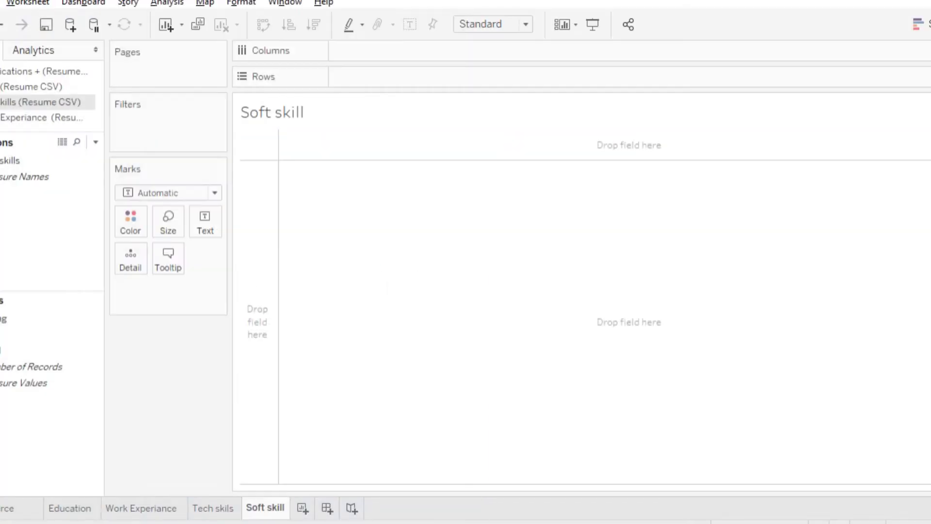
drag(48, 334, 502, 50)
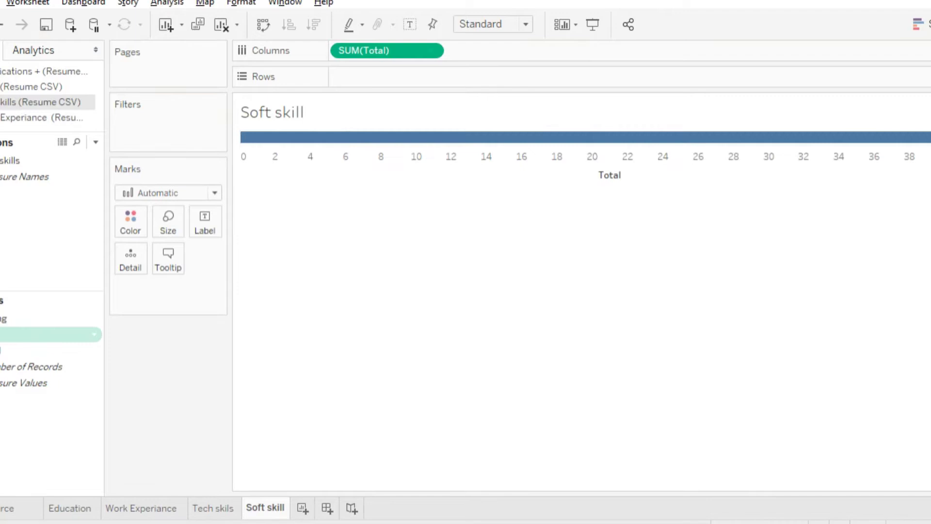
drag(20, 160, 388, 77)
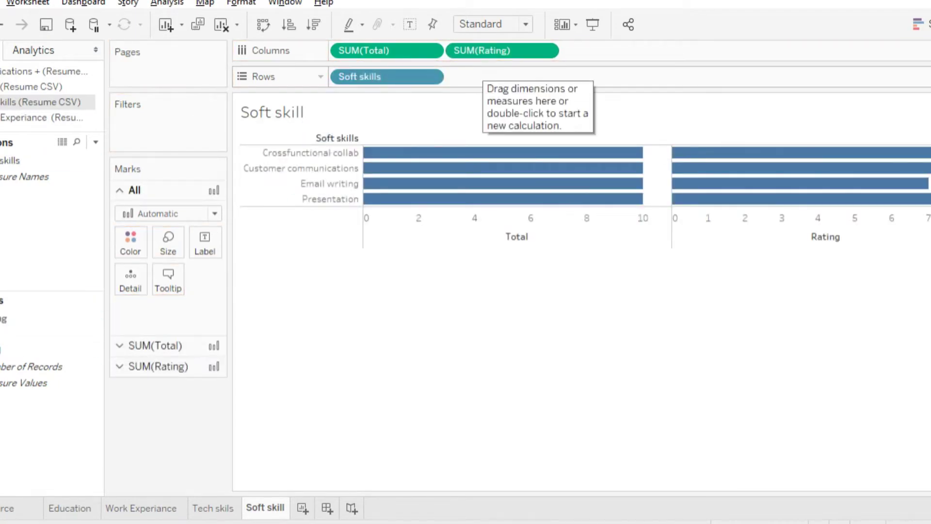
- Color the Total bars light gray and reduce their size to thin lines
click(155, 345)
click(130, 264)
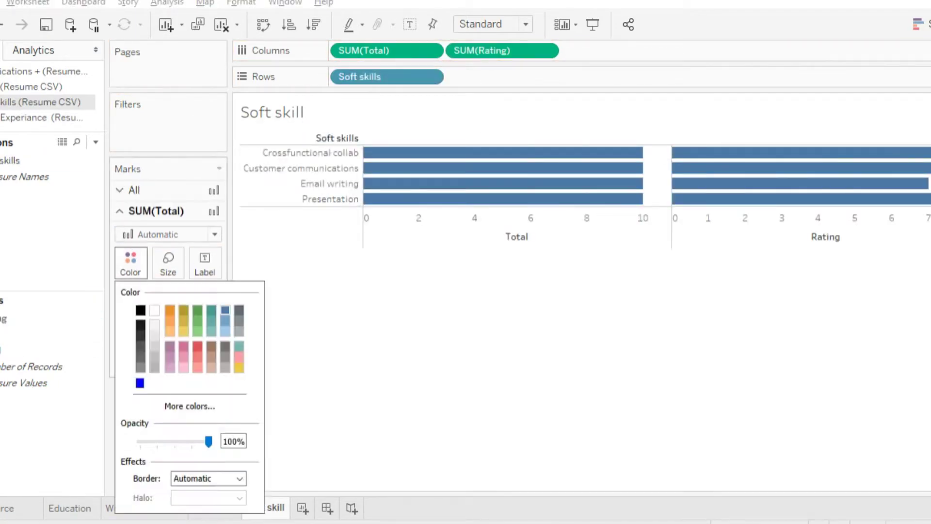
click(154, 367)
drag(170, 441, 210, 441)
click(168, 263)
drag(260, 301, 187, 301)
- Try different mark types for Rating and settle on Circle
click(158, 366)
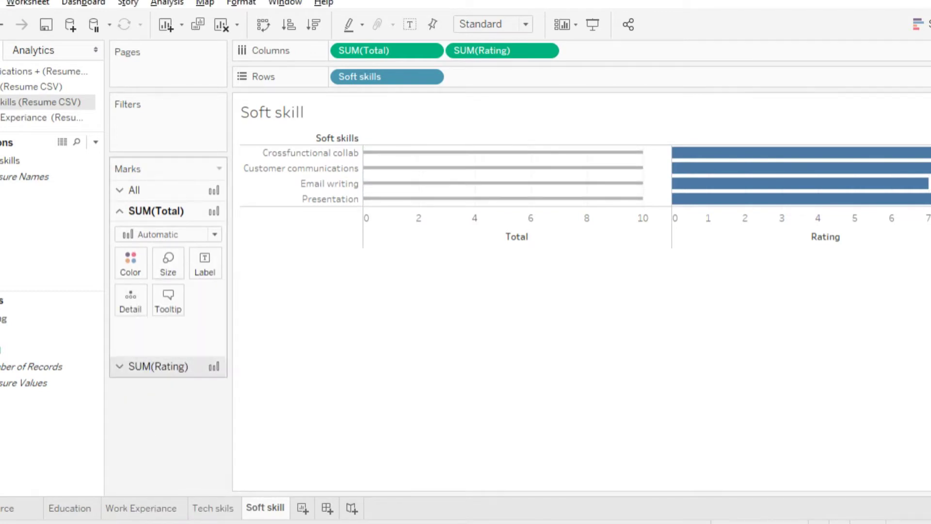
click(158, 366)
click(168, 255)
click(145, 357)
click(168, 255)
click(146, 482)
click(167, 255)
click(145, 428)
click(167, 254)
click(146, 483)
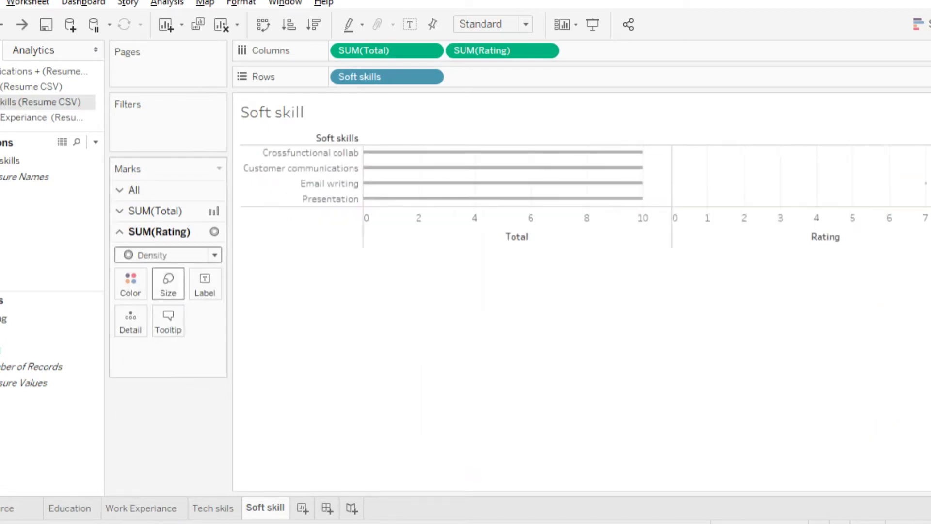
click(168, 254)
click(145, 359)
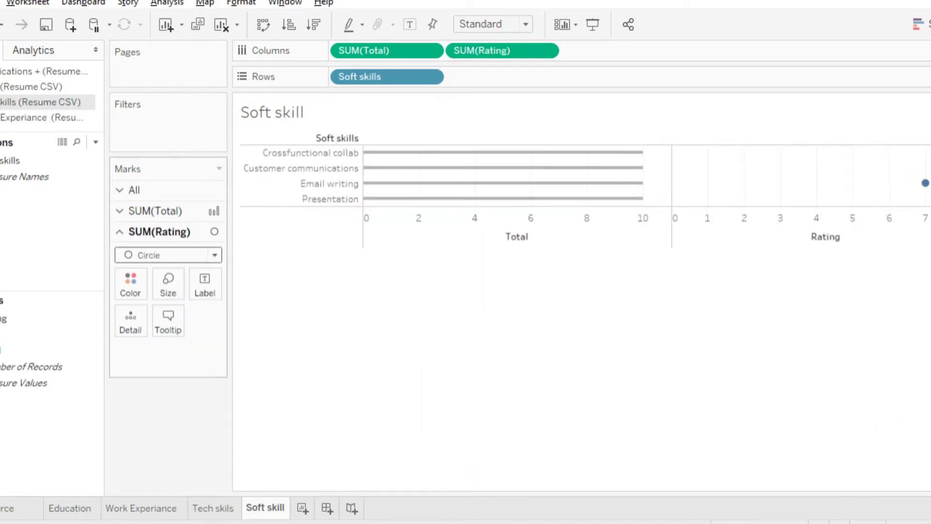
- Combine Total and Rating on a synchronized dual axis, with Total drawn as Bar marks
click(550, 51)
click(493, 336)
click(155, 210)
click(168, 234)
click(146, 268)
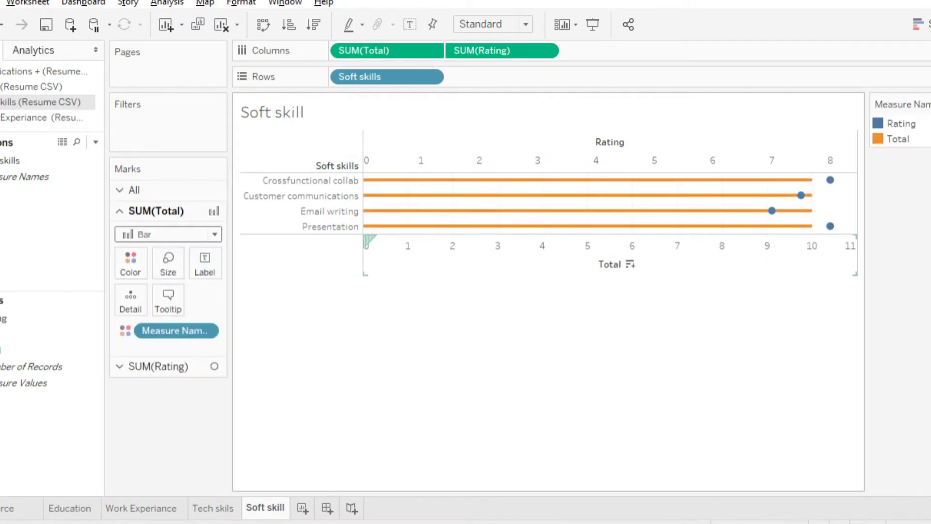
right_click(655, 251)
click(703, 326)
- Color Total gray from the Automatic palette on the Soft skill chart
click(131, 262)
click(184, 313)
click(519, 411)
click(130, 262)
click(184, 313)
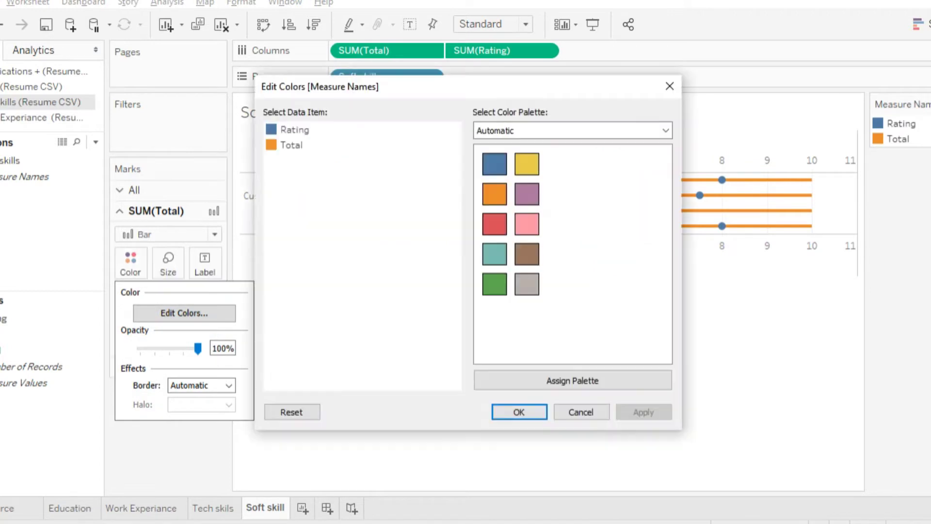
click(527, 284)
click(644, 412)
click(519, 411)
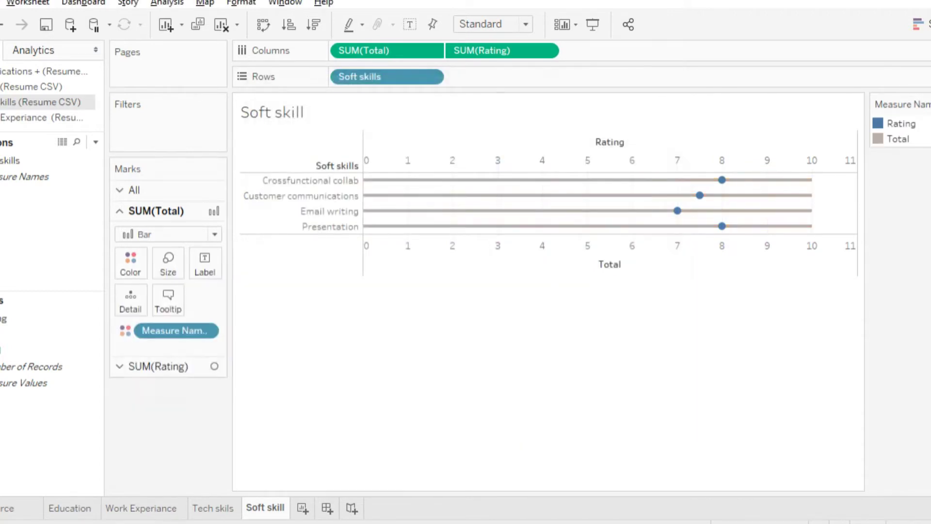
- Enlarge the Rating circles and hide the axis headers of the Soft skill chart
click(158, 366)
click(168, 283)
drag(196, 321, 213, 322)
key(Escape)
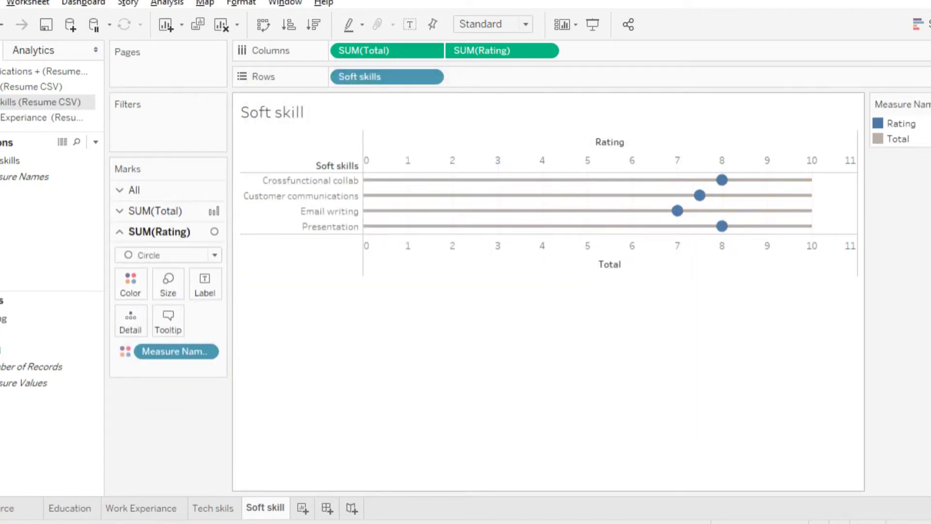
right_click(525, 248)
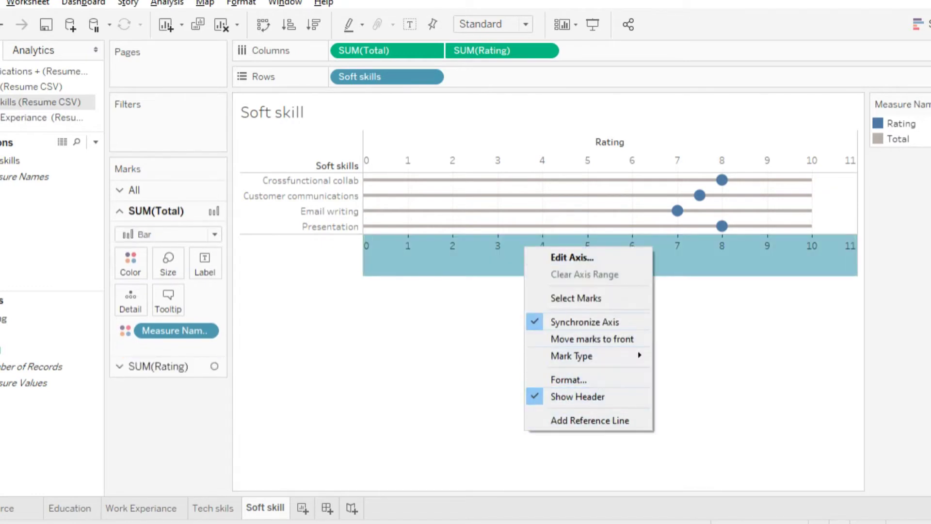
click(562, 395)
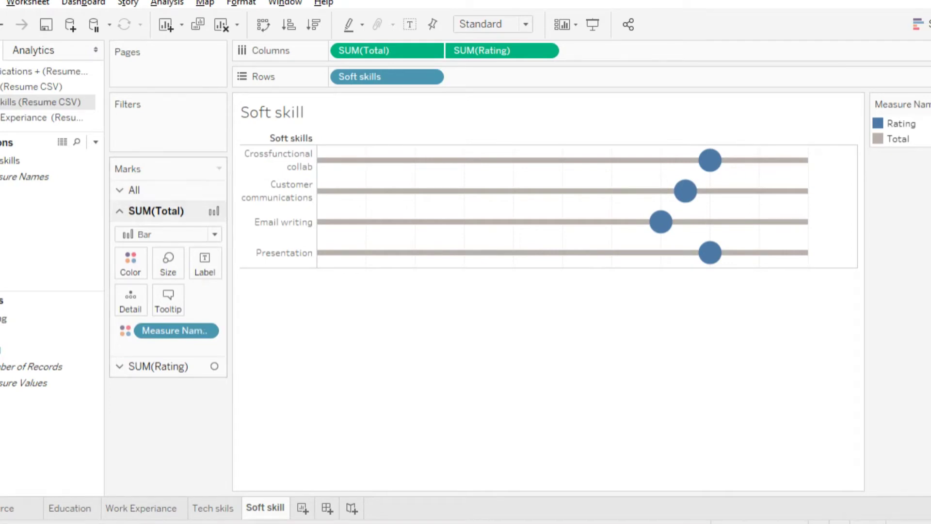
- Sort Soft skills by the field Rating in ascending order with the Minimum aggregation
click(134, 190)
click(436, 77)
click(368, 158)
click(459, 214)
click(383, 259)
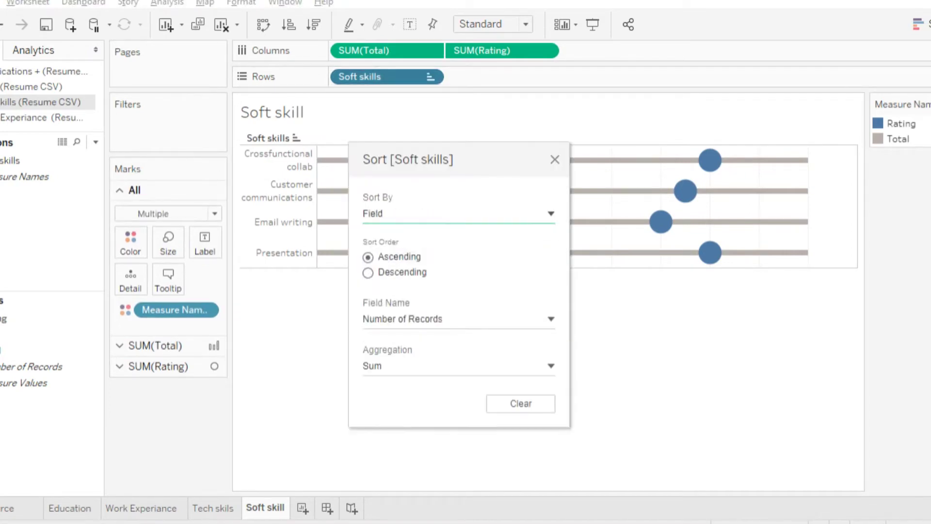
click(458, 319)
click(383, 370)
click(459, 366)
click(387, 449)
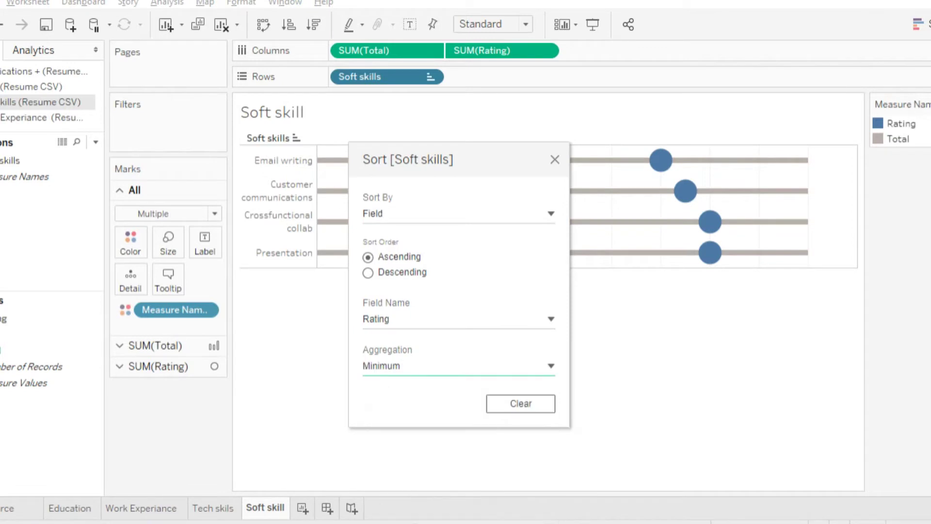
click(555, 160)
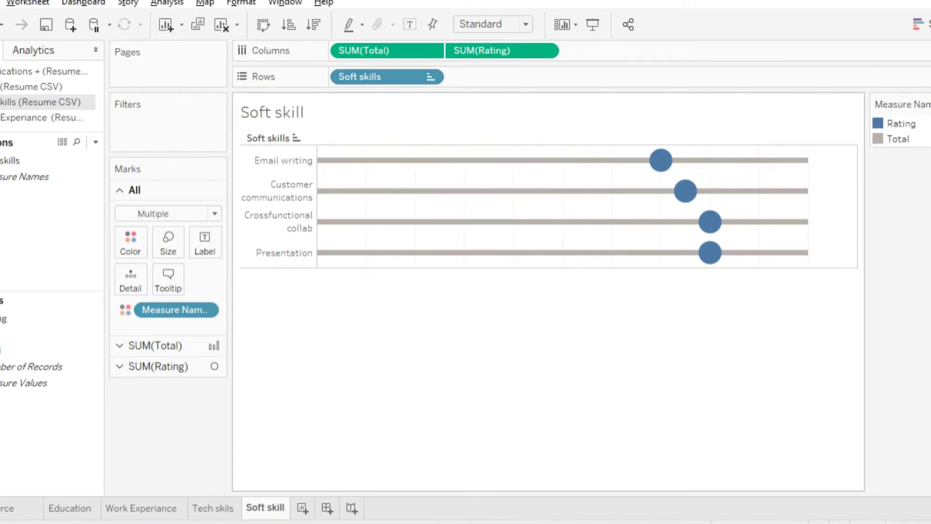
- Open the border formatting options
right_click(412, 182)
click(447, 210)
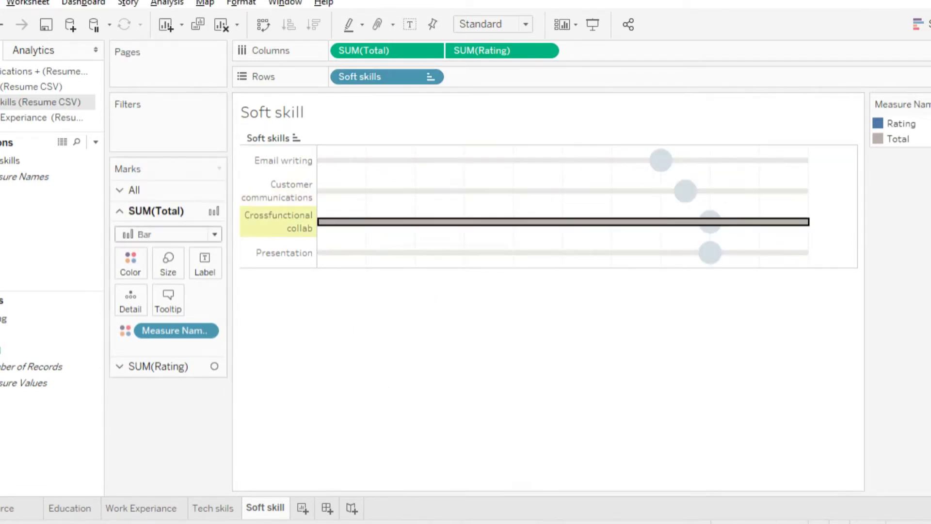
click(745, 99)
click(96, 141)
key(Escape)
click(27, 3)
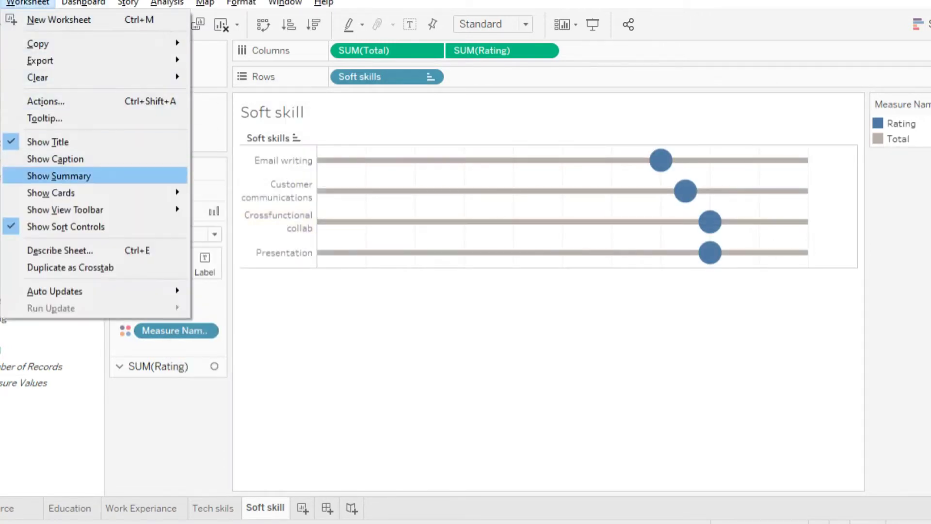
click(241, 2)
click(257, 70)
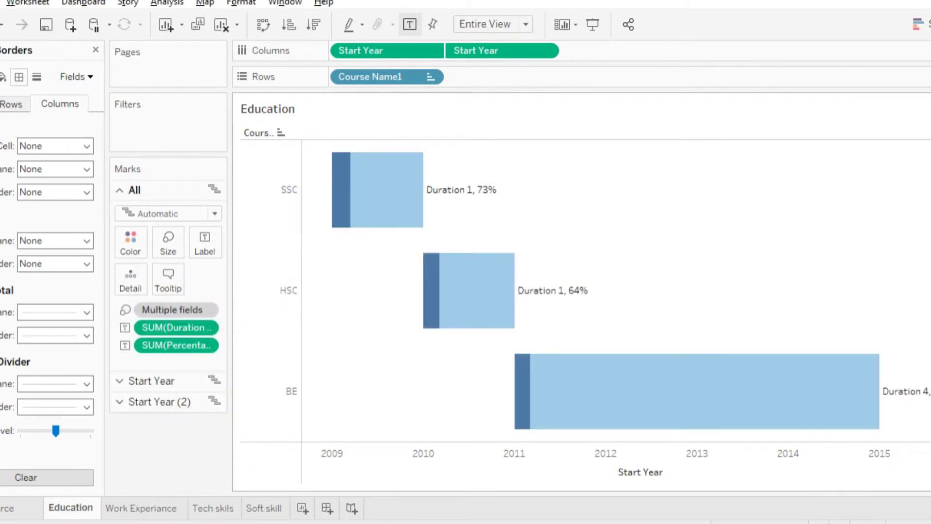
- Review the Work Experiance, Tech skils and Soft skill worksheets one after another
key(ctrl+Tab)
key(ctrl+Tab)
key(ctrl+Tab)
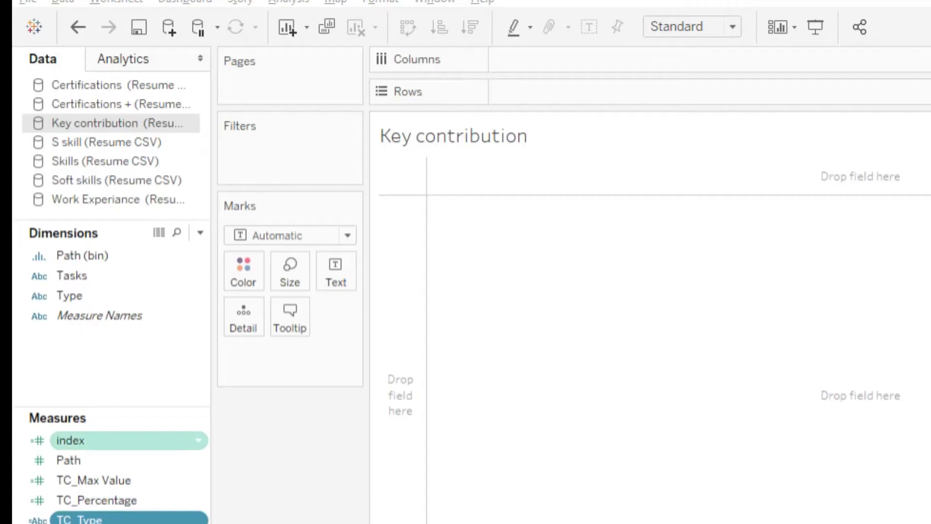
- Create a calculated field named x in the Key contribution data with the formula COS(RADIANS([index]))
right_click(165, 440)
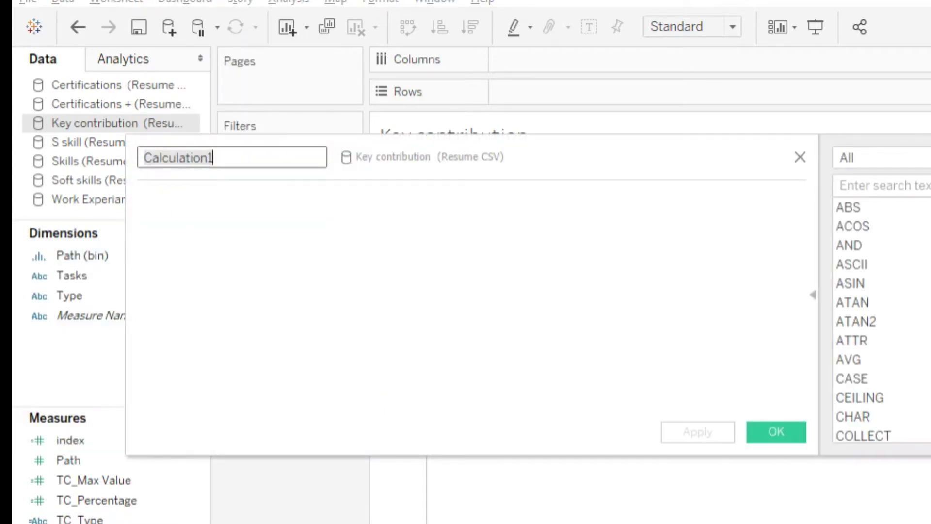
text(x)
click(139, 199)
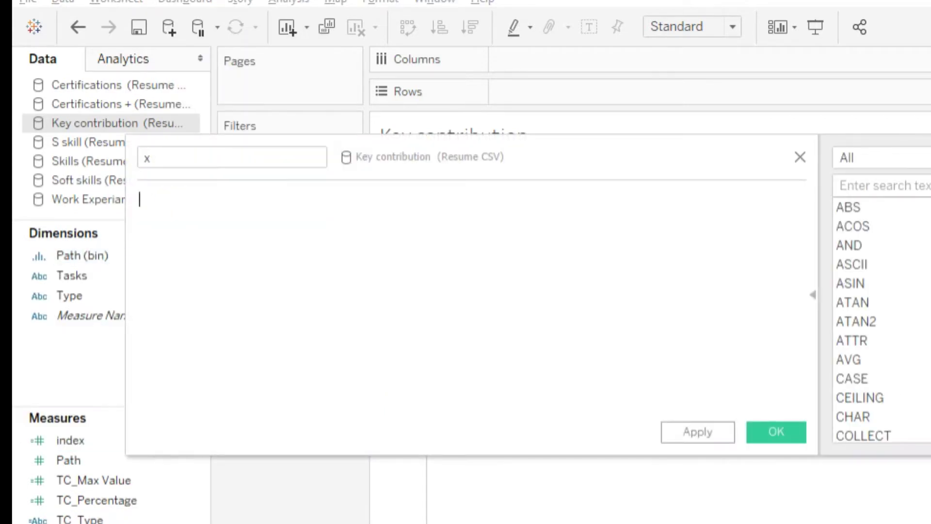
text(cos(R)
key(Return)
text([index])
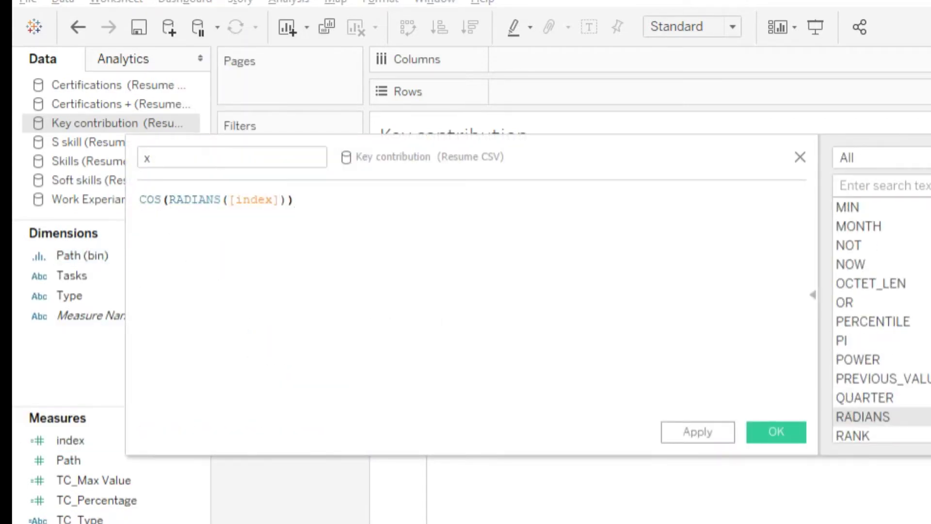
click(776, 432)
- Create a calculated field named y and start its formula with if [TC_Type] = "bottom" then
click(201, 232)
click(111, 252)
text(y)
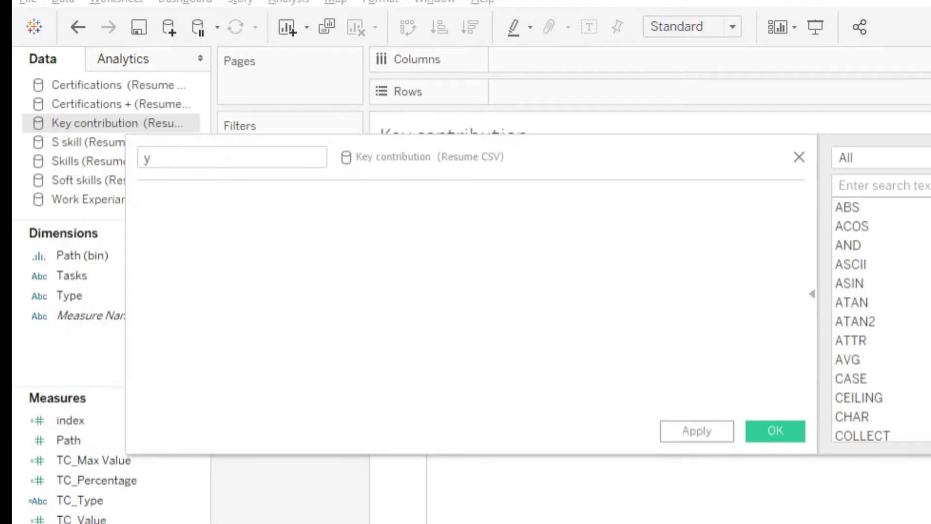
text(TC)
key(Down)
key(Down)
key(Return)
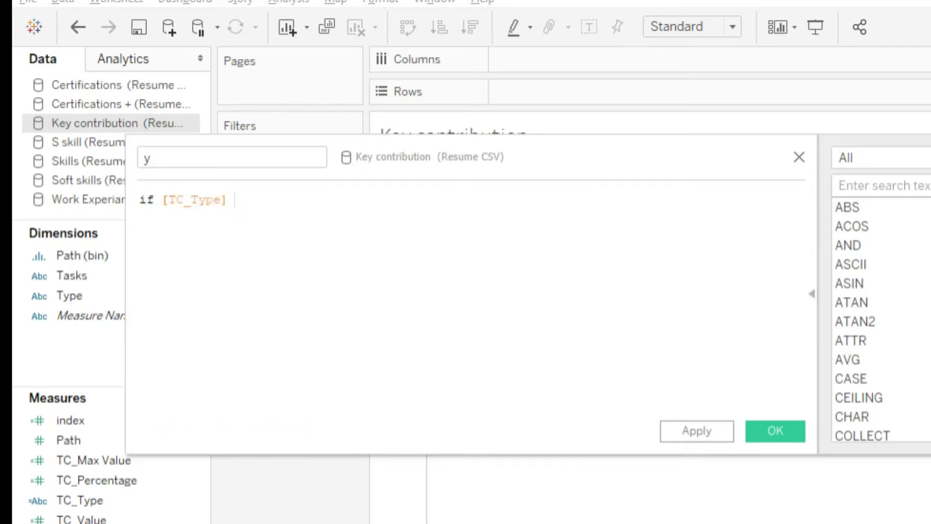
text(= "BOTTOM" THEN)
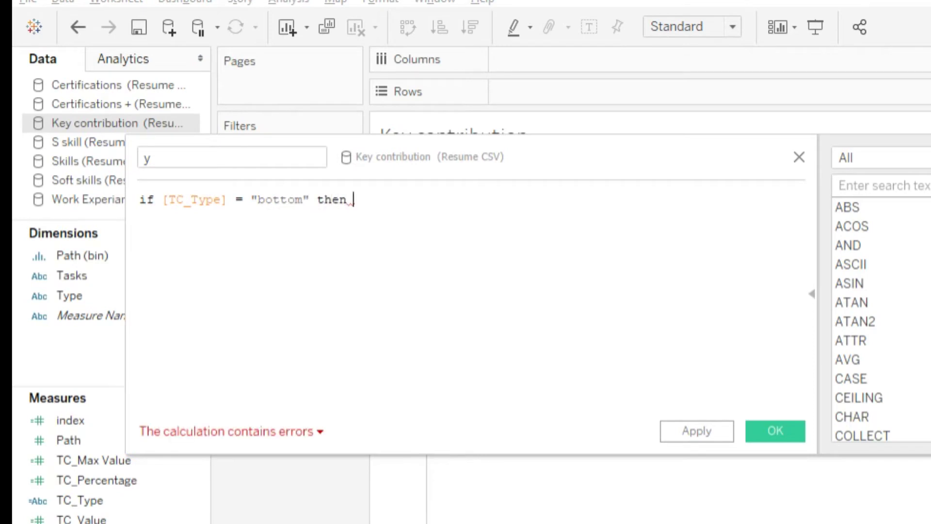
- Continue the y formula with a nested condition: if [index] <181 THEN SIN(RADIANS([index]))/2*-1
key(Return)
text(if inde)
key(Return)
text(<181 tehen)
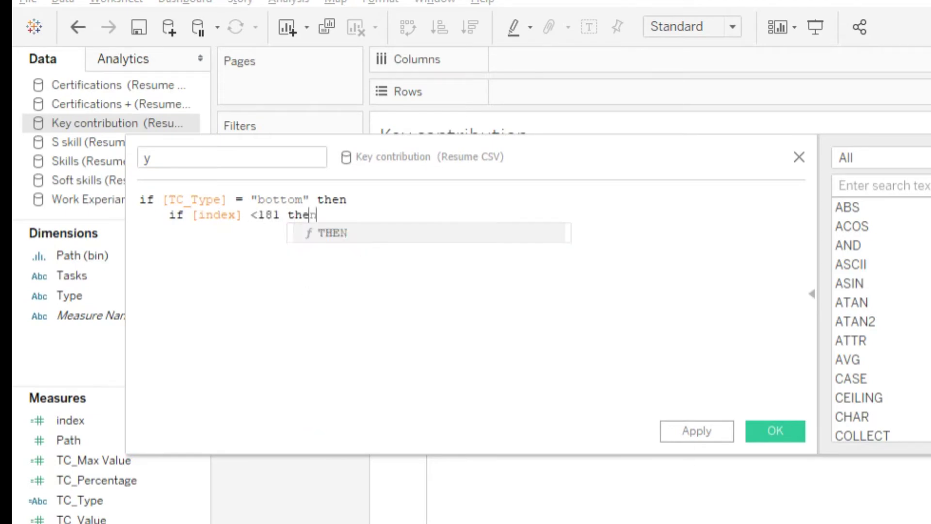
key(Return)
double_click(331, 199)
text(The)
key(Return)
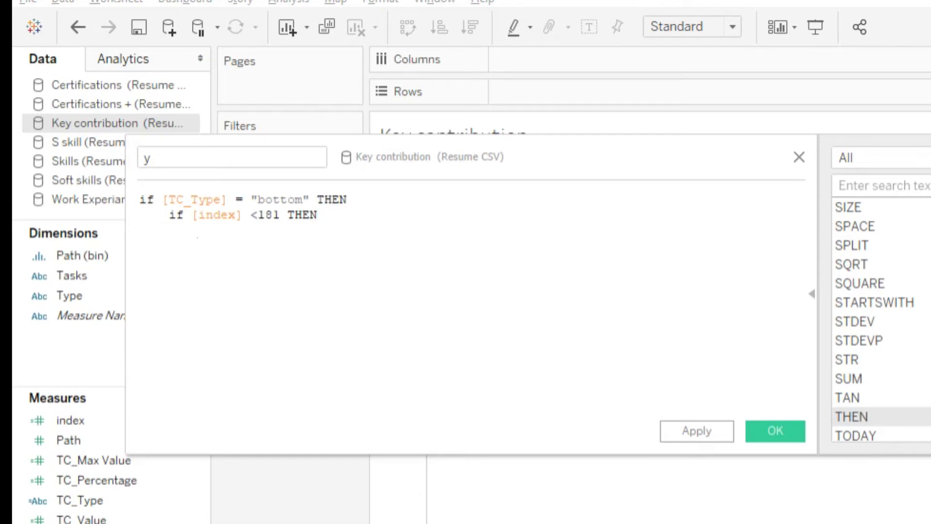
text(SIN(RADIANS(ind)
key(Return)
text()))
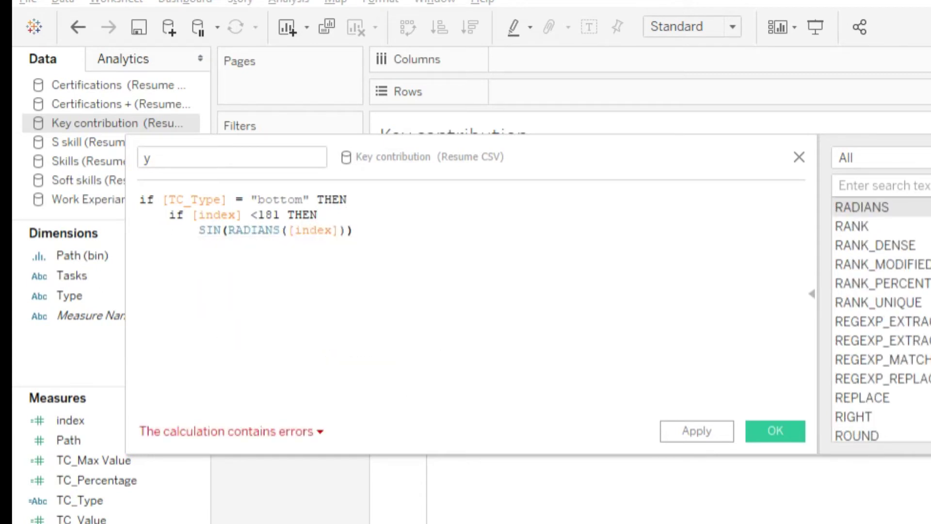
text(/2*-1)
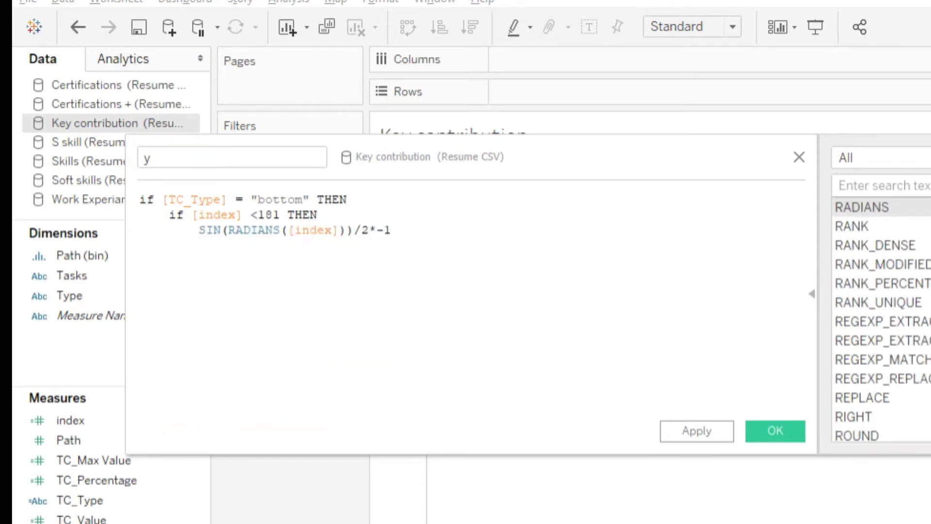
- Complete the nested condition in the y formula with ELSE SIN(RADIANS([index]))/2+[TC_Percentage]*5 and END
text(else)
key(Return)
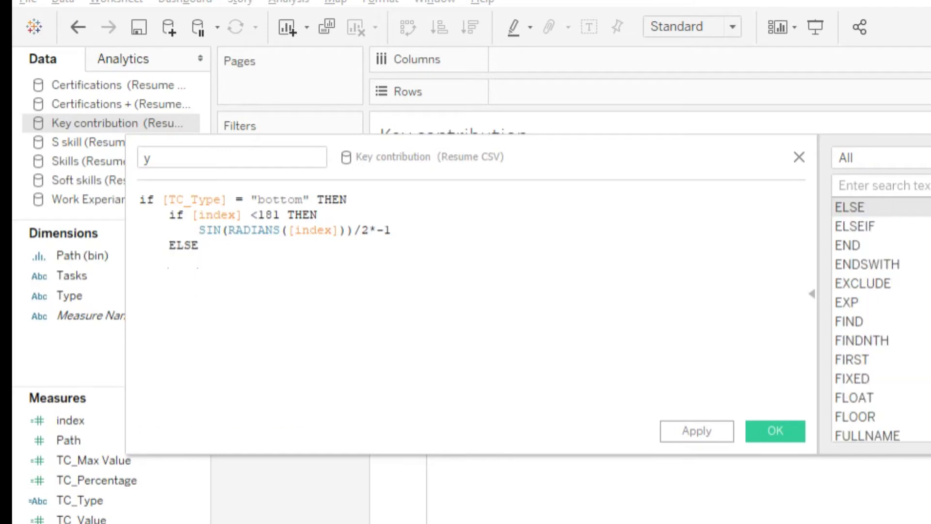
text(SIN(RADIANS(ind)
key(Return)
text()))
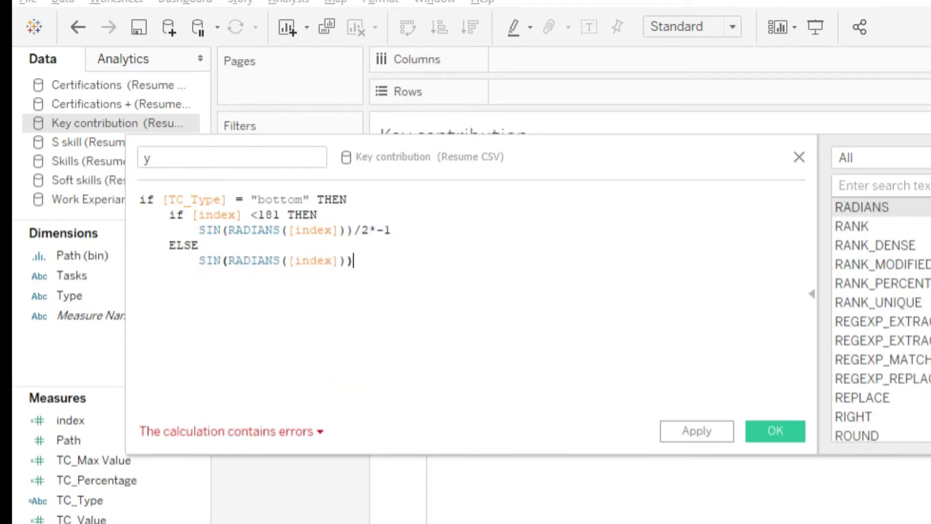
text(/2+[TC_Percentage])
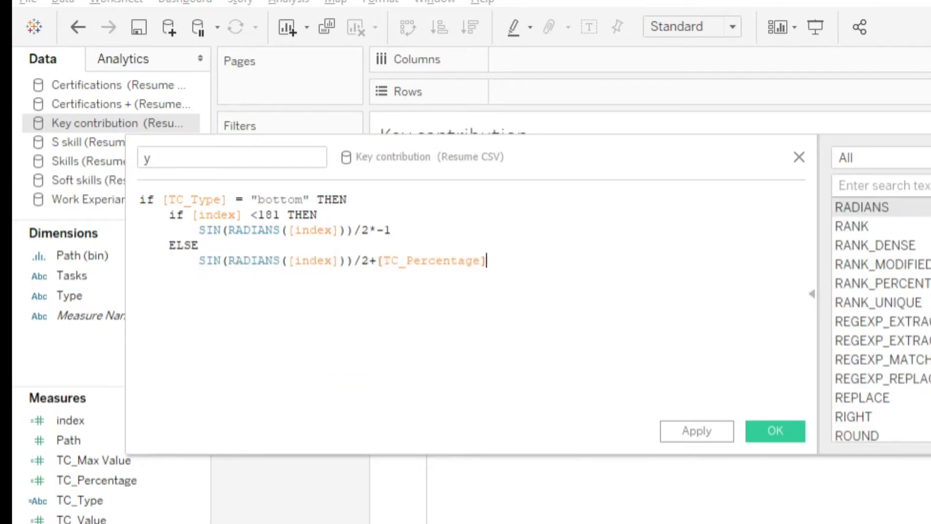
text(*5)
key(Return)
text(en)
key(Return)
key(Return)
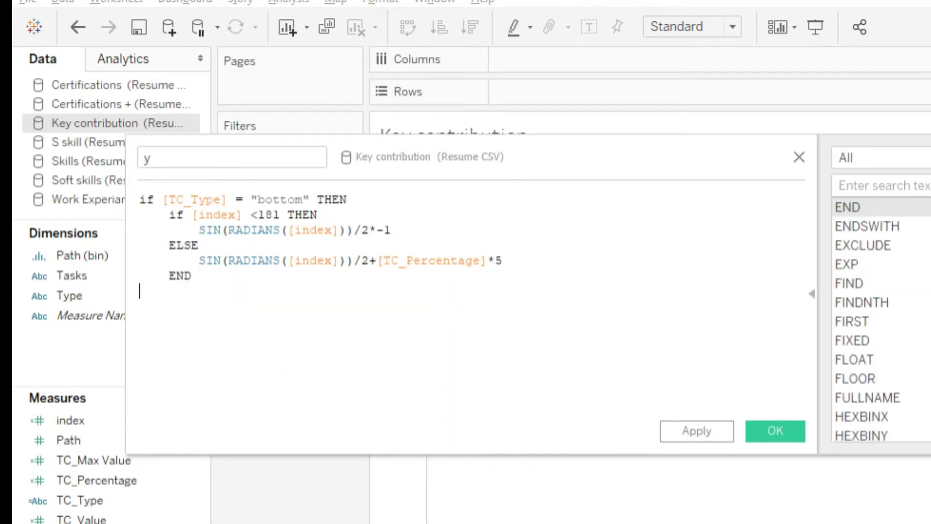
- Finish the y formula with an outer ELSE SIN(RADIANS([index]))/2+[TC_Percentage]*5 and END, and save the calculated field
key(Return)
text(els)
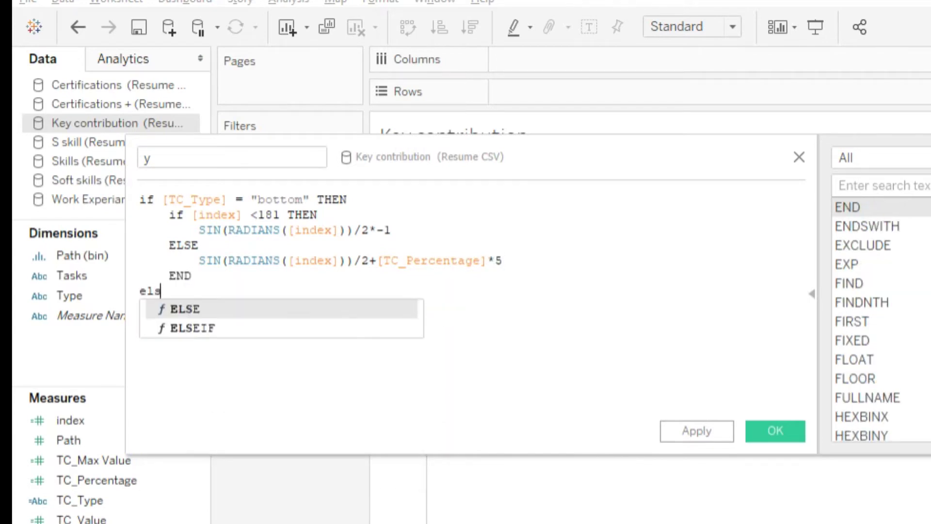
key(Return)
key(Tab)
text(sin)
key(Return)
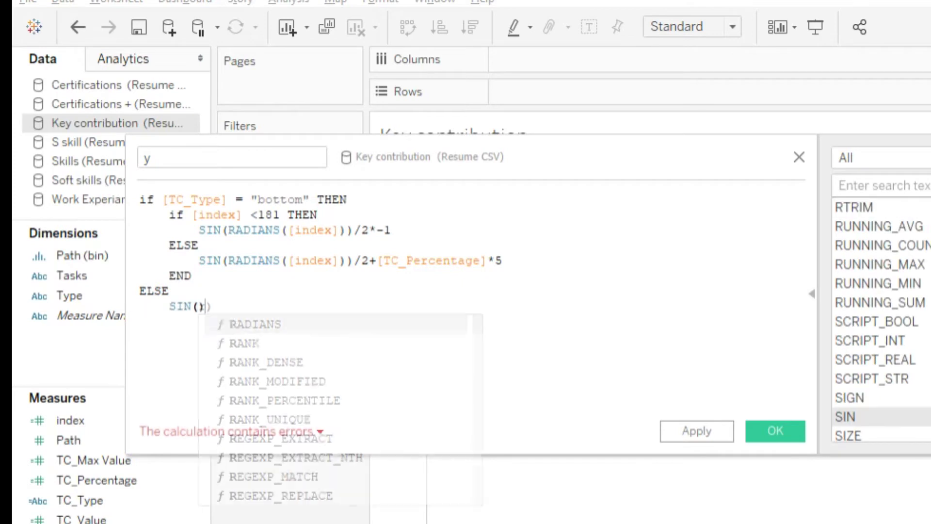
text(rad)
key(Return)
text([index])
text(/2+tc)
key(Down)
key(Return)
text(*)
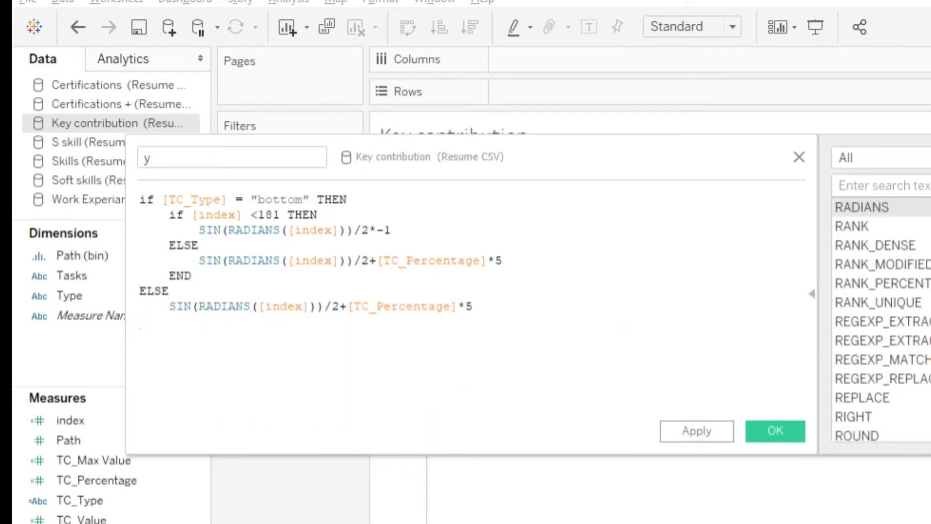
text(end)
key(Return)
click(775, 431)
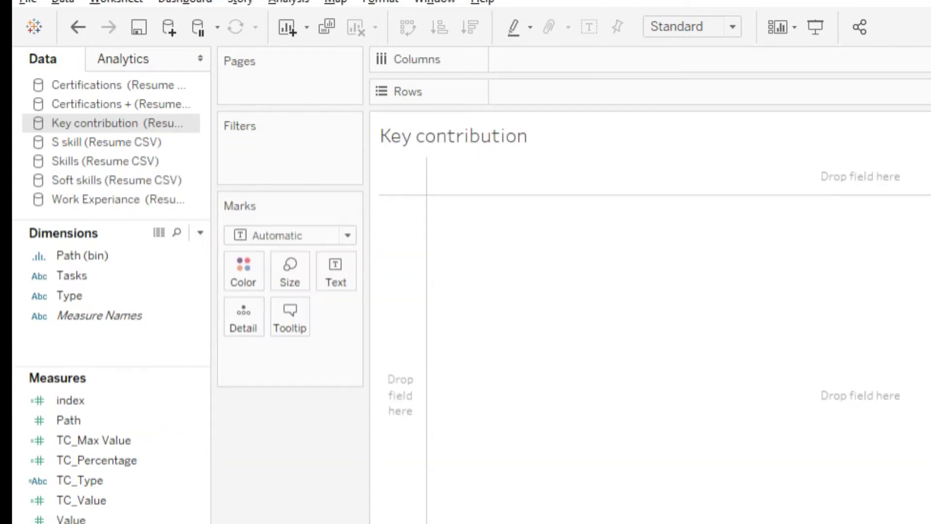
- Set the mark type of the Key contribution sheet to Polygon and place Tasks on both Columns and Color
drag(69, 296, 194, 279)
click(348, 235)
click(262, 491)
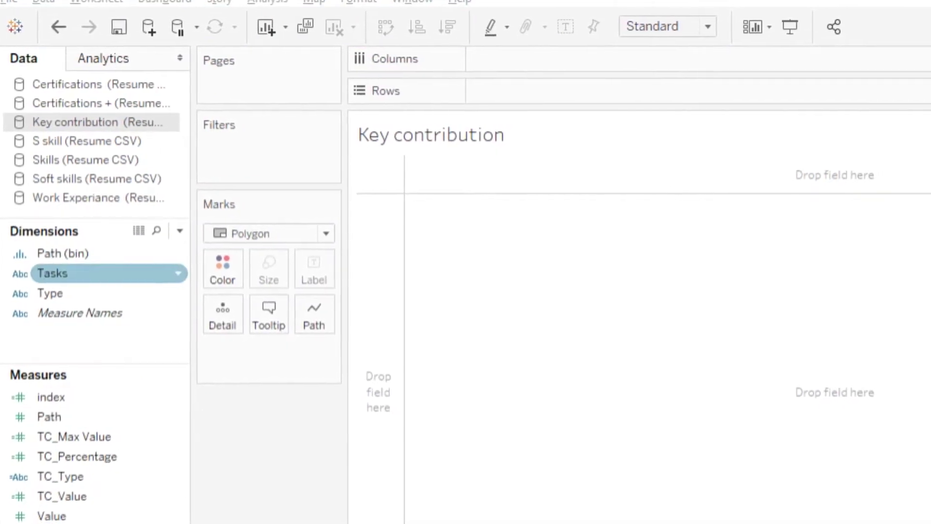
double_click(55, 273)
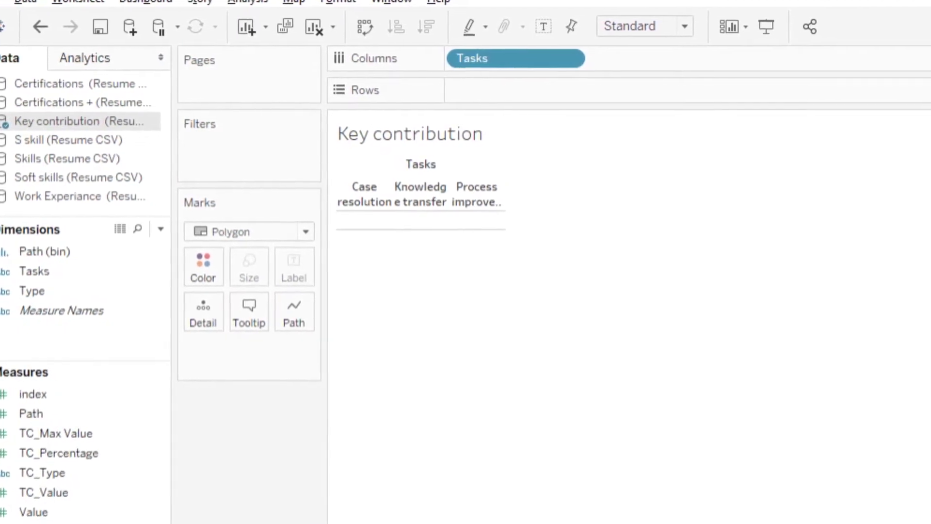
drag(30, 290, 200, 264)
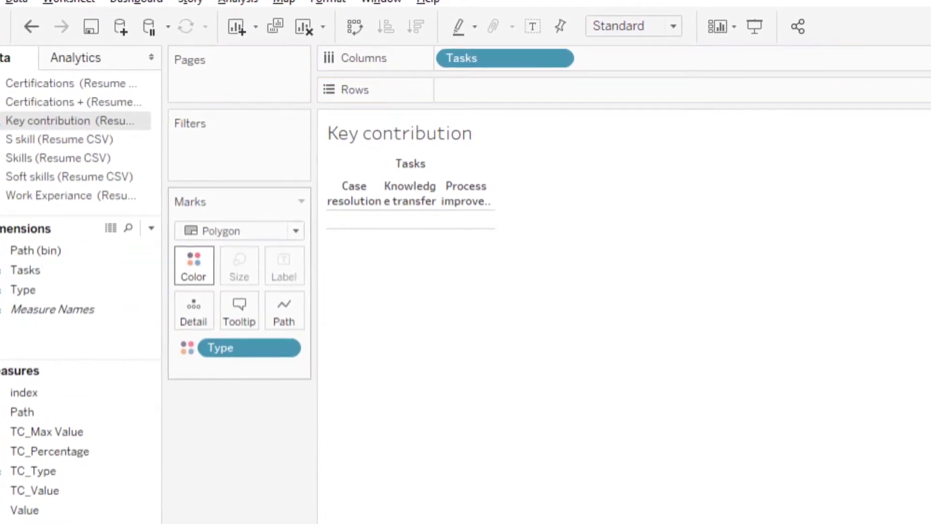
drag(16, 269, 184, 265)
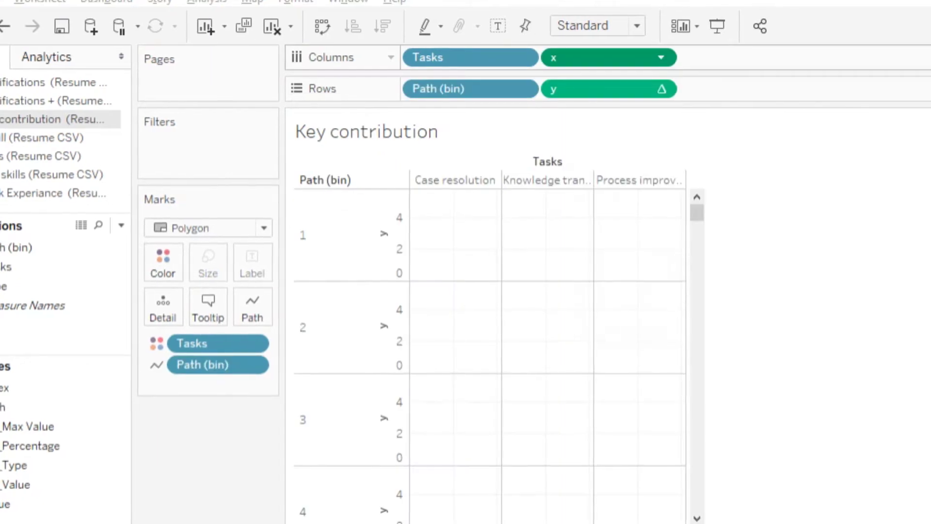
- Compute the x and y table calculations on the Key contribution sheet along Path (bin)
click(669, 57)
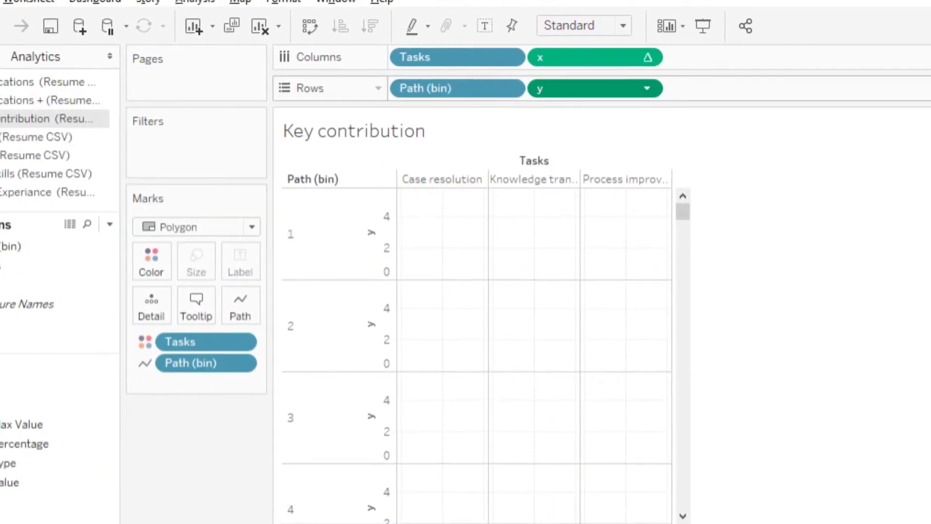
click(647, 88)
click(756, 361)
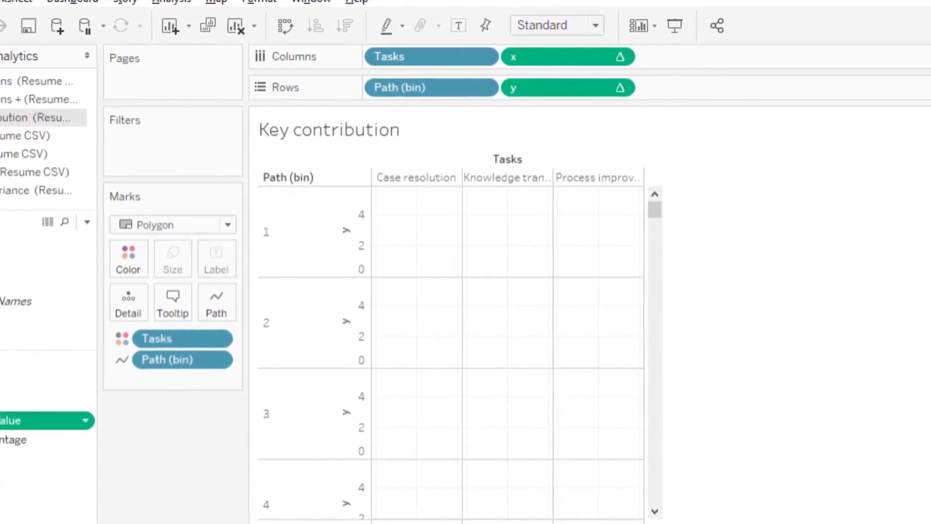
- Add TC_Max Value to the marks as detail and color the polygons by Type instead of Tasks
drag(15, 421, 366, 264)
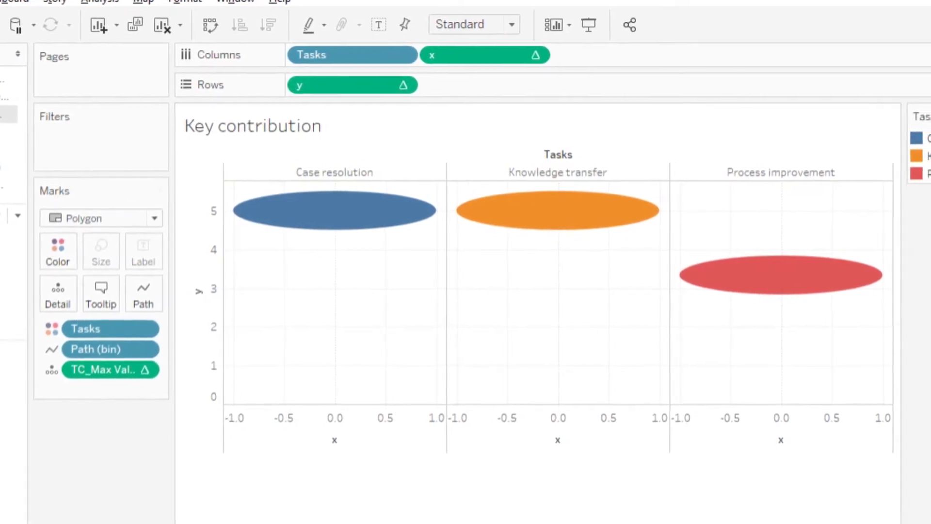
drag(11, 273, 52, 250)
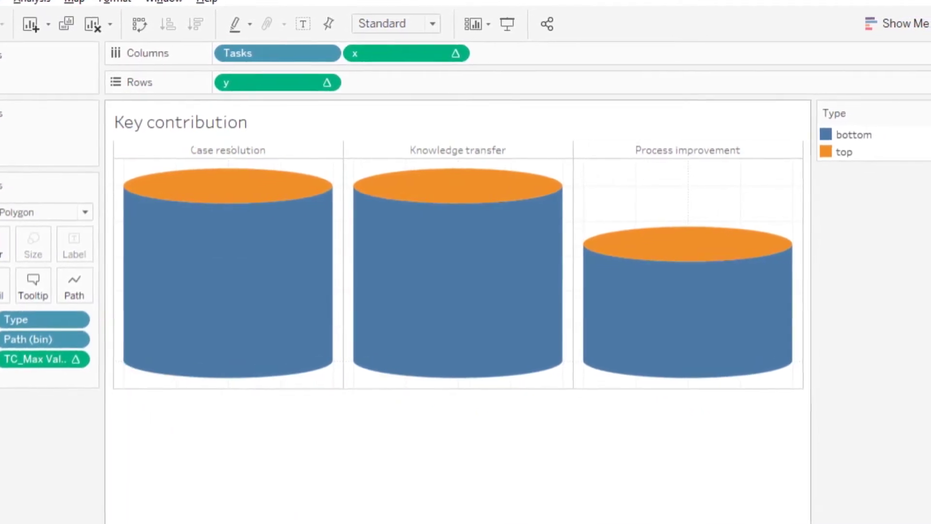
- Remove the grid lines and borders from the Key contribution chart
key(alt+o)
key(Escape)
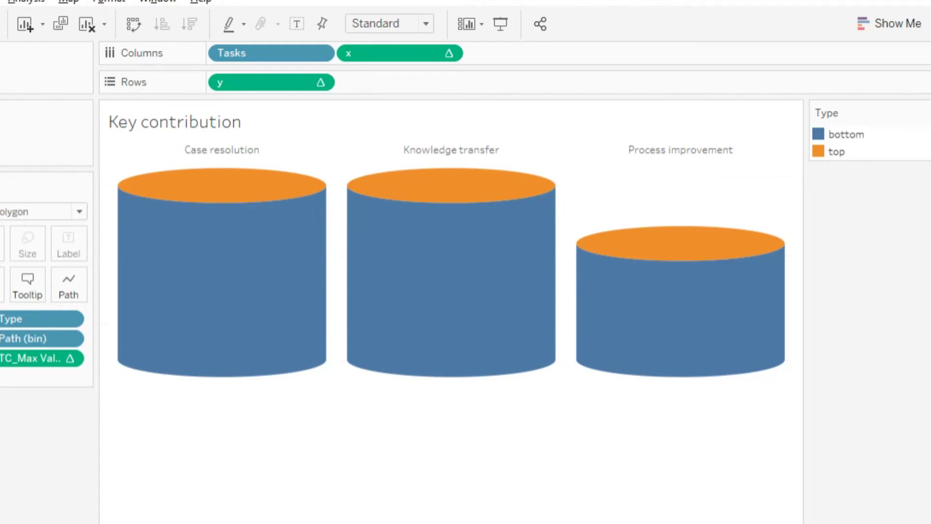
- Change the color of the top Type to grey in the Automatic palette and apply it to the cylinders
click(2, 243)
click(44, 299)
drag(315, 92, 15, 108)
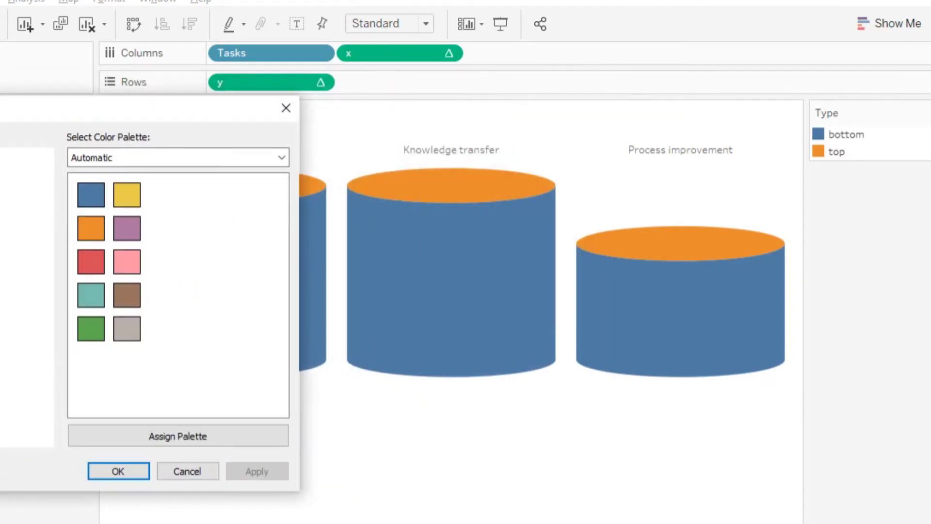
key(alt+a)
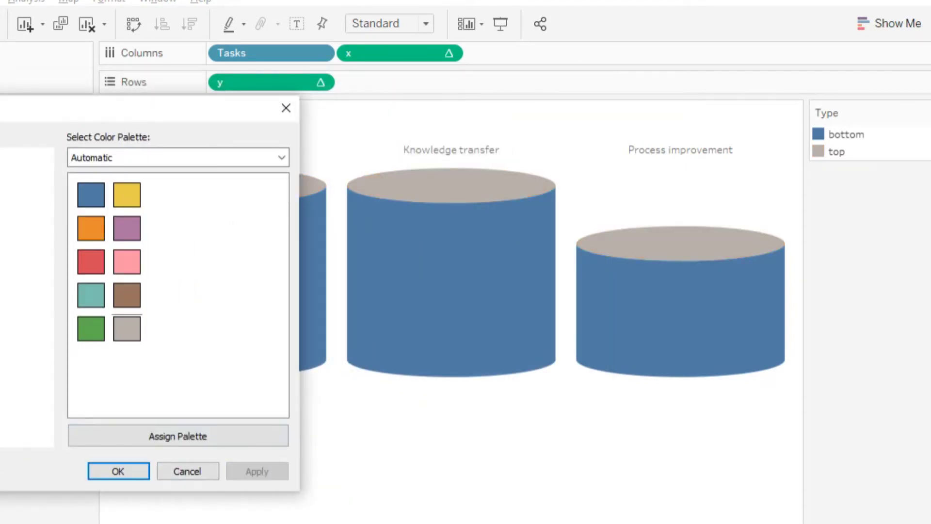
key(alt+a)
key(Return)
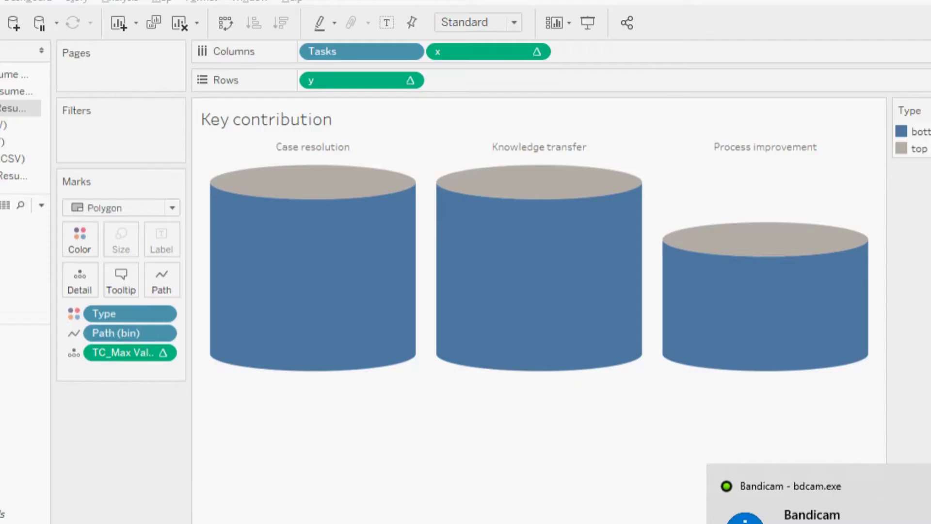
- Duplicate y on Rows and compute the copy along Path (bin)
click(410, 80)
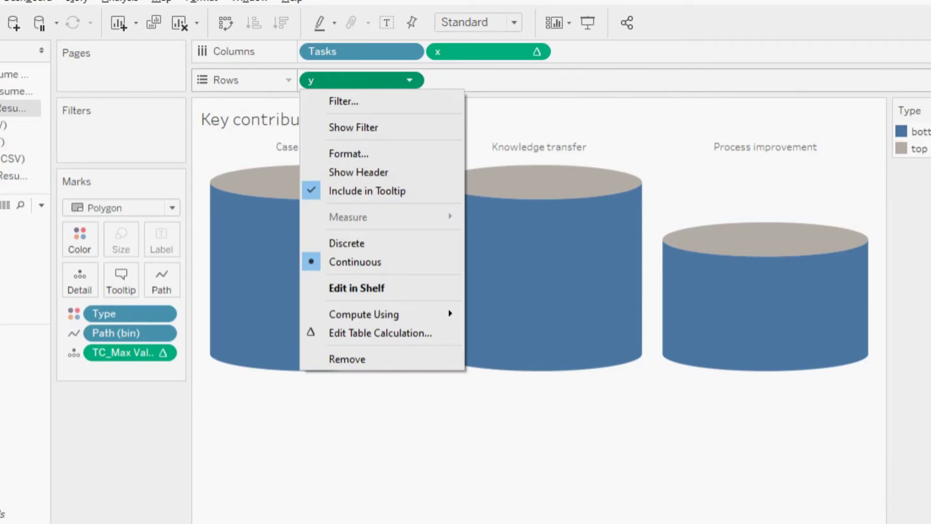
click(410, 81)
drag(359, 80, 485, 80)
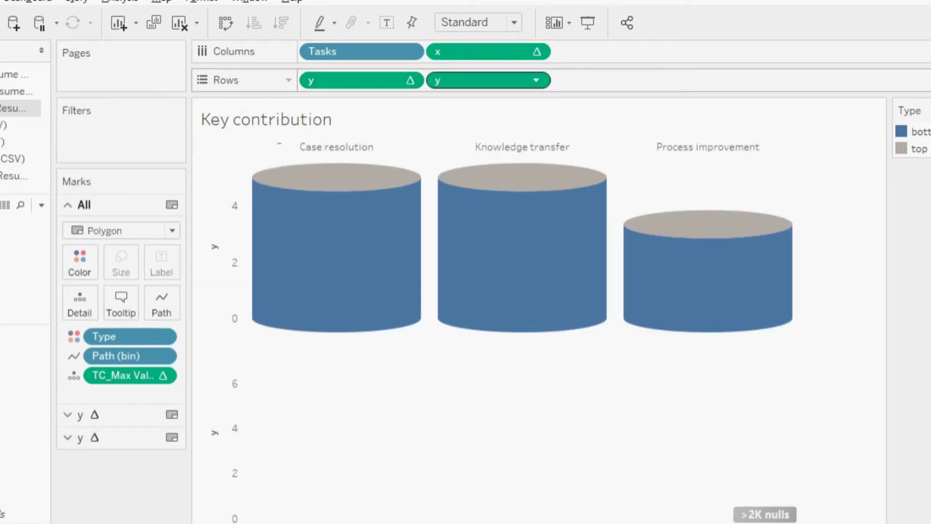
click(536, 80)
mouse_move(489, 314)
click(625, 427)
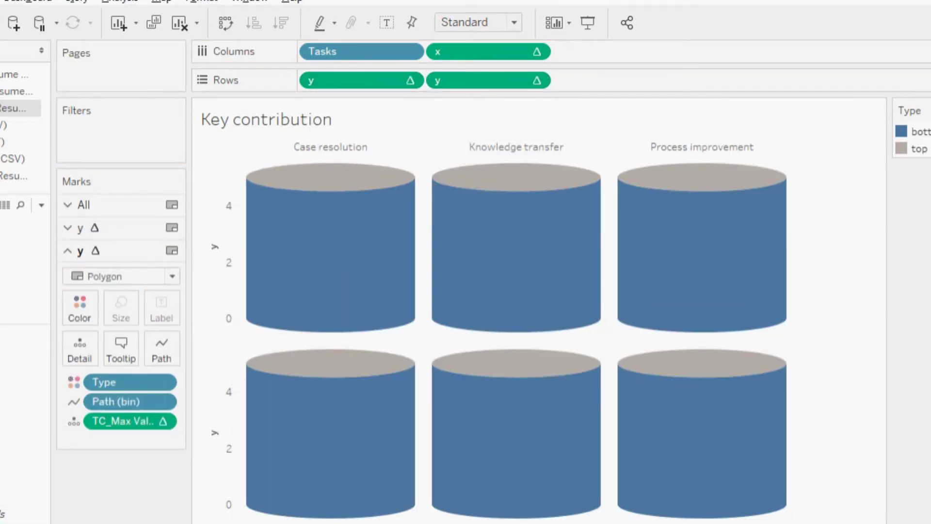
- Combine the two y measures into a dual-axis chart and swap their order on Rows
click(538, 80)
click(473, 476)
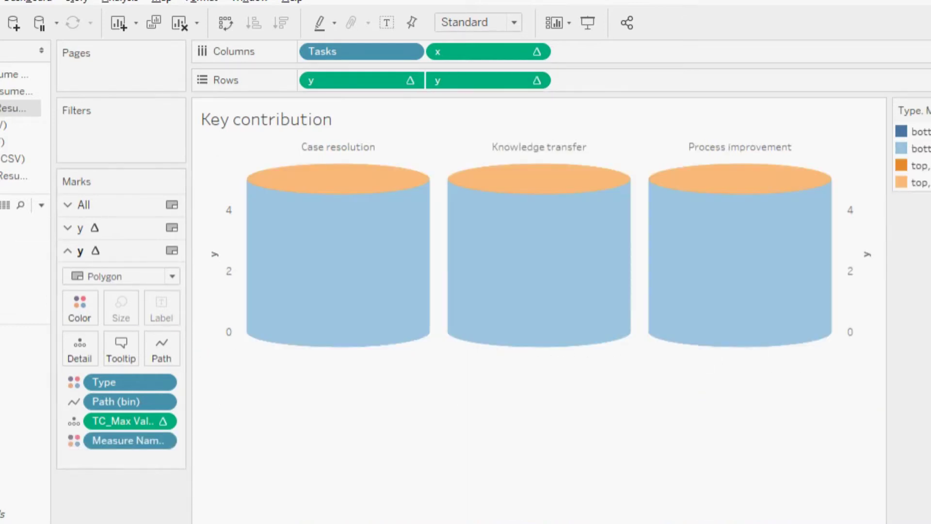
click(79, 308)
mouse_move(153, 402)
mouse_down()
mouse_move(103, 401)
mouse_move(153, 401)
mouse_up()
drag(359, 80, 489, 80)
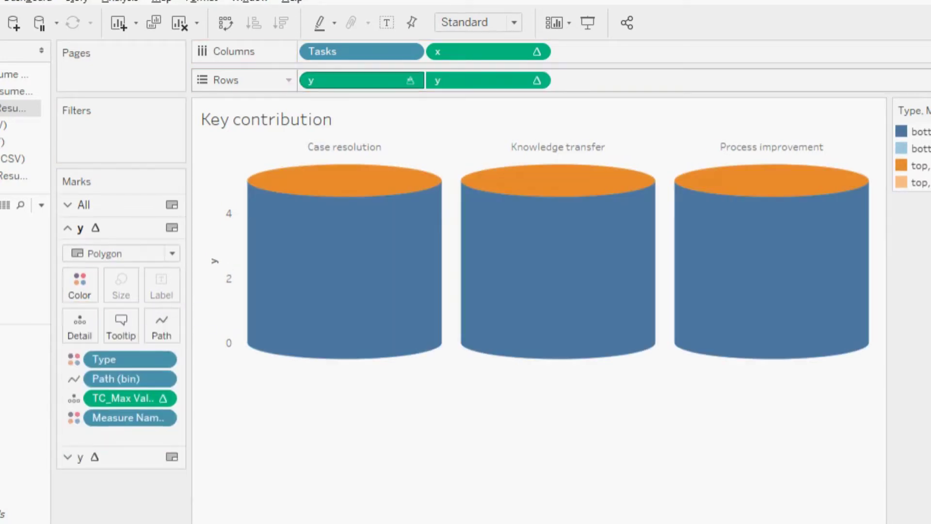
- Set the opacity of the second y measure's polygons to 23%
click(80, 457)
click(79, 303)
drag(154, 402, 105, 401)
click(138, 363)
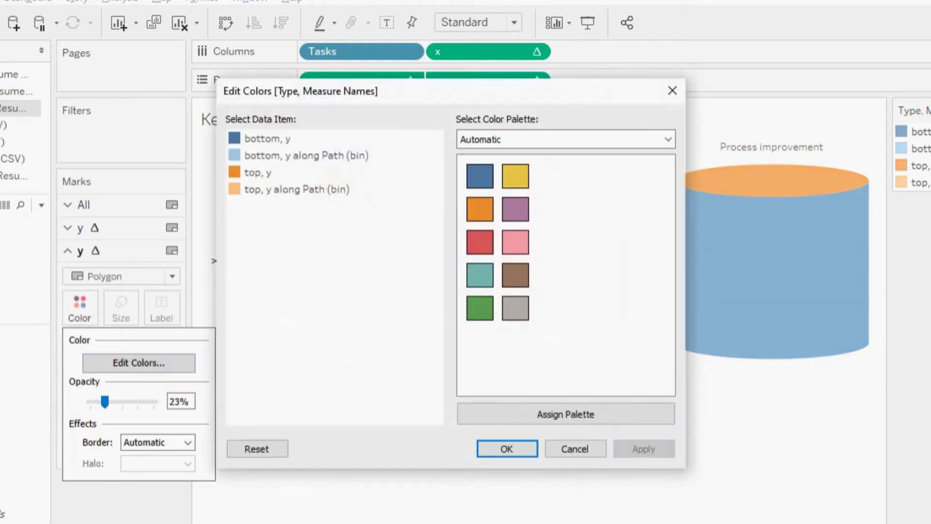
click(672, 90)
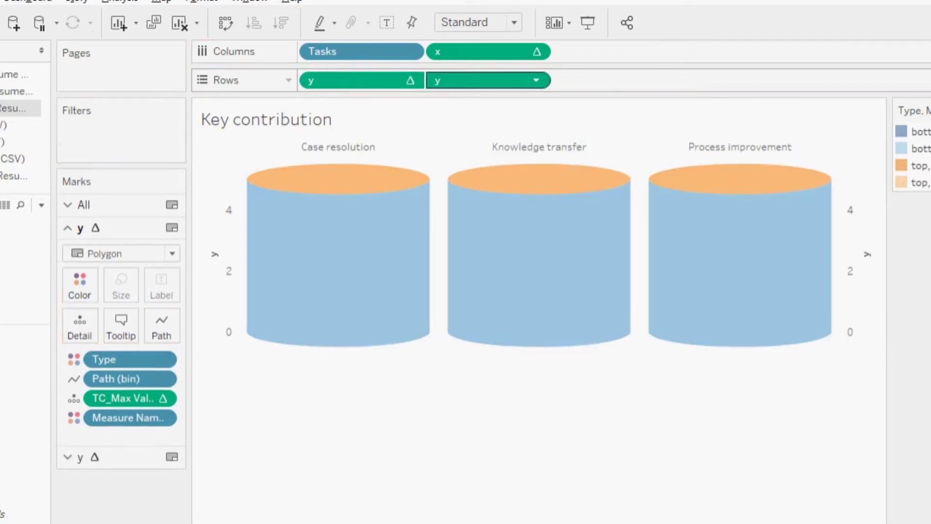
- Remove the second y from Rows and raise the opacity of the remaining cylinders
drag(485, 80, 485, 126)
click(498, 279)
key(Escape)
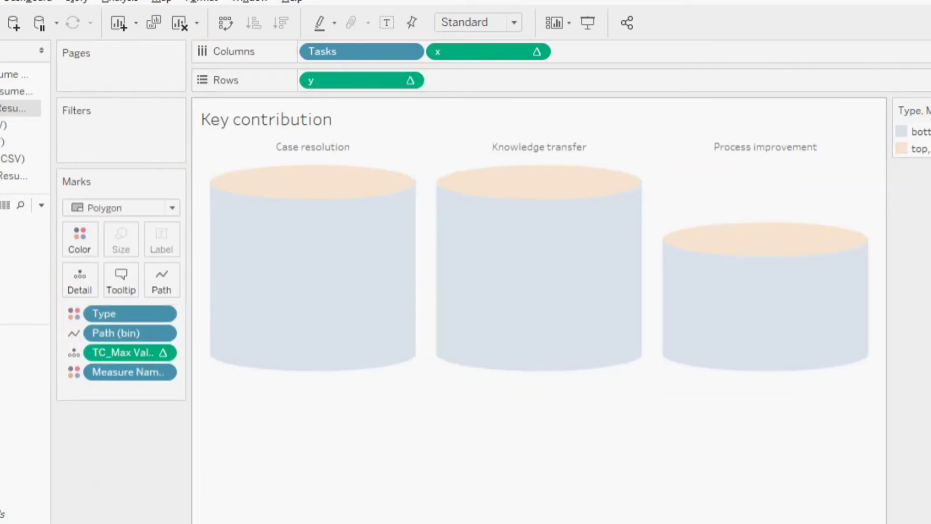
click(79, 239)
drag(105, 333, 152, 333)
key(Escape)
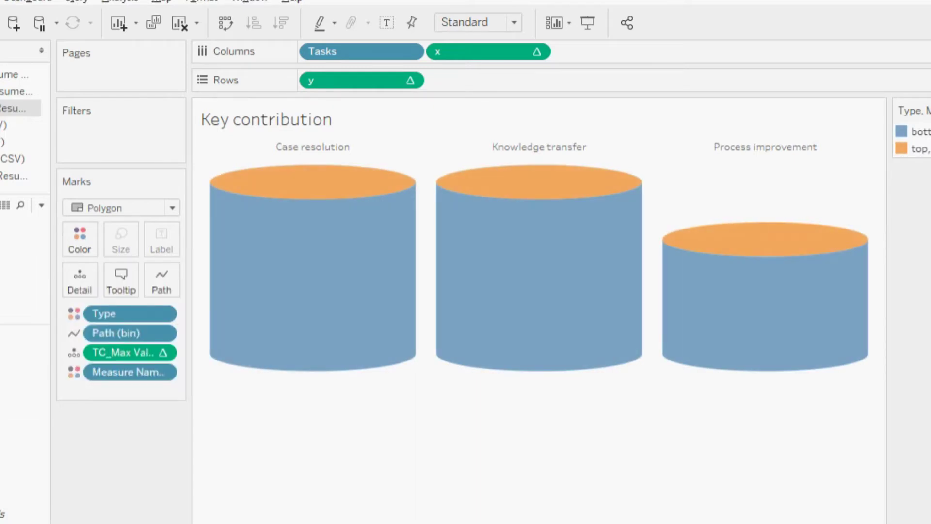
- Place another copy of y on Rows and change the field along which the first y is computed
drag(361, 80, 488, 80)
click(537, 80)
key(Escape)
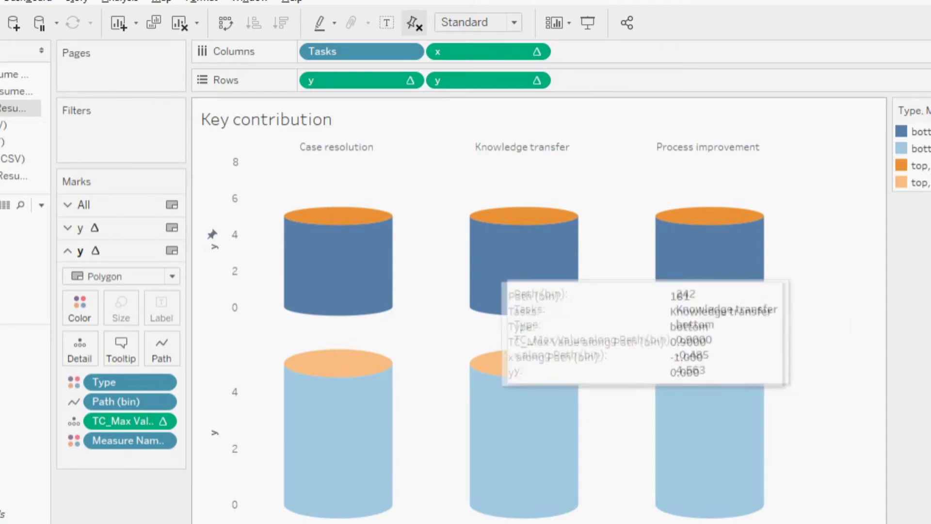
click(416, 80)
mouse_move(363, 311)
click(494, 410)
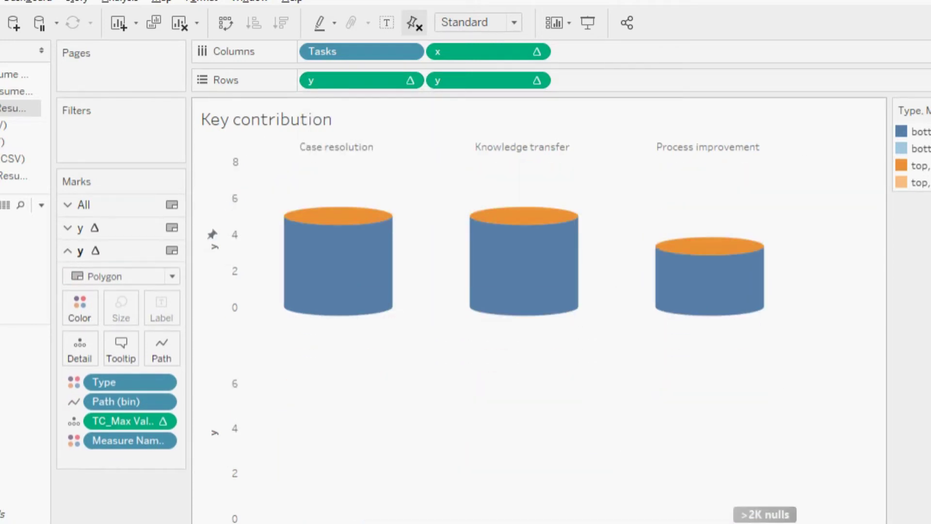
- Change the field along which both y measures on Rows are computed, using Path (bin) for the second
click(416, 80)
mouse_move(369, 357)
click(490, 407)
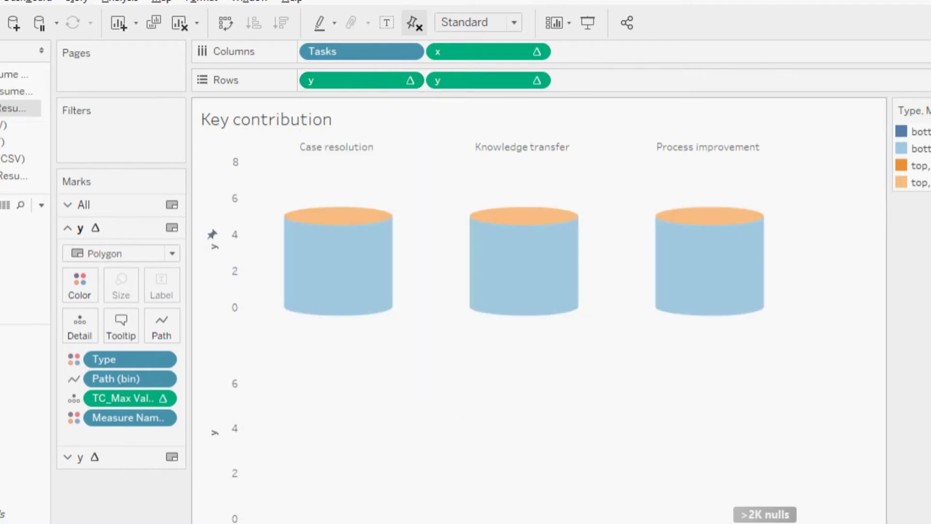
click(543, 80)
mouse_move(480, 312)
click(660, 408)
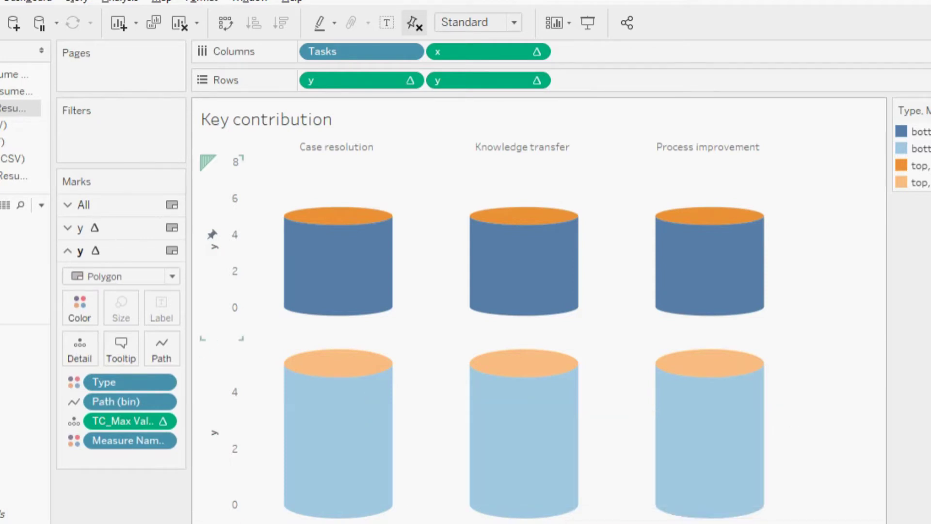
- Combine the two y measures into a dual-axis chart and synchronize their axes
click(543, 80)
click(466, 358)
right_click(848, 231)
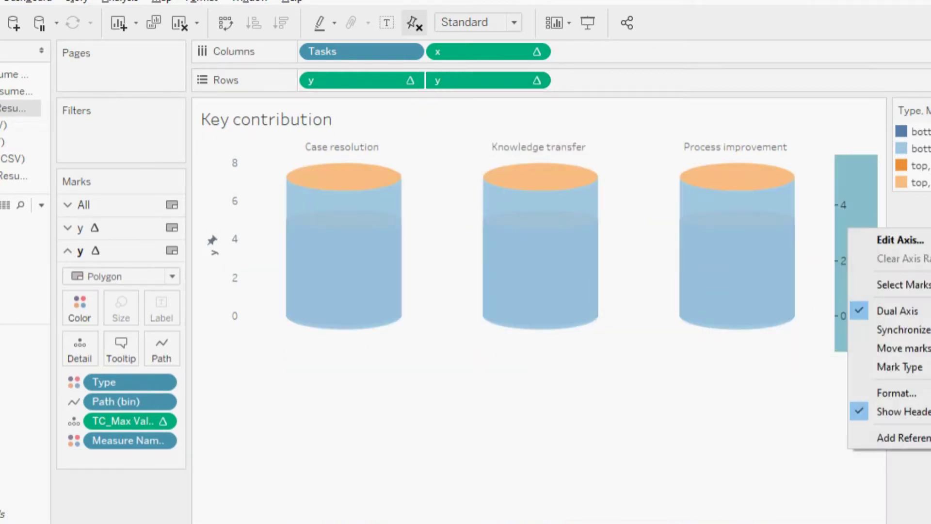
click(902, 330)
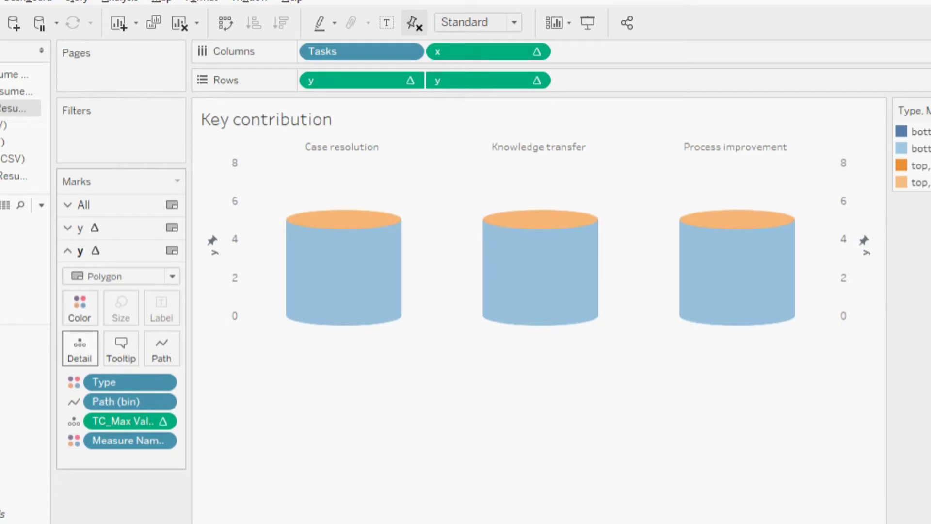
- Adjust the polygon opacity of the second y measure and open the color settings of the first y measure
click(80, 305)
drag(150, 401, 154, 401)
click(67, 227)
click(79, 281)
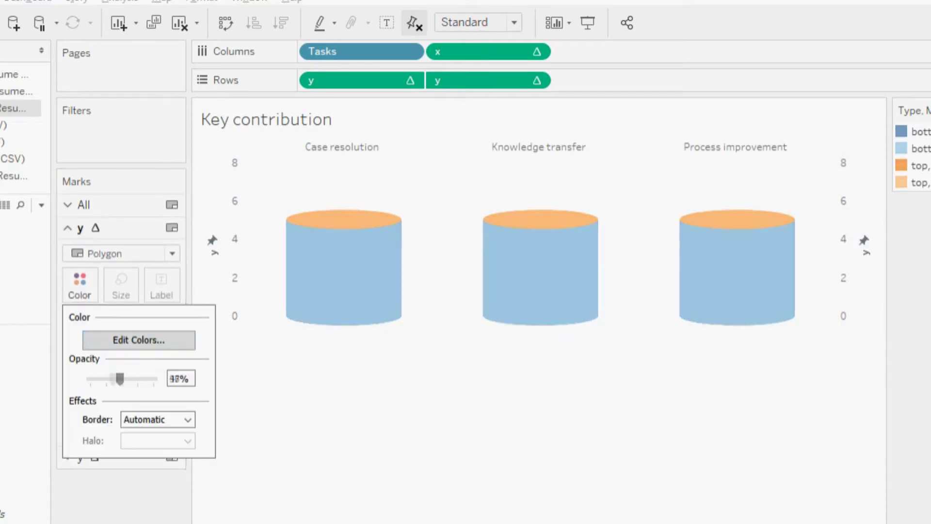
key(Escape)
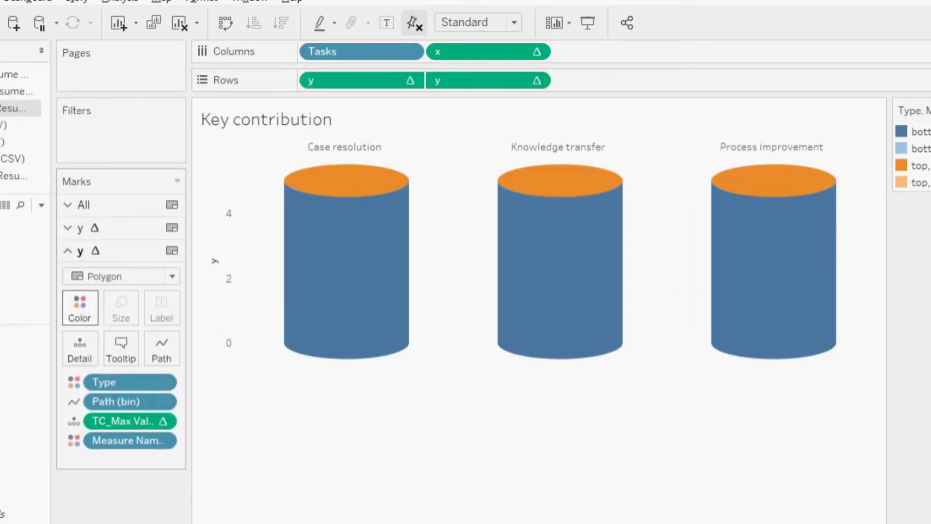
- Set the opacity of the second y measure's polygons to 44%
click(79, 306)
drag(123, 402, 87, 401)
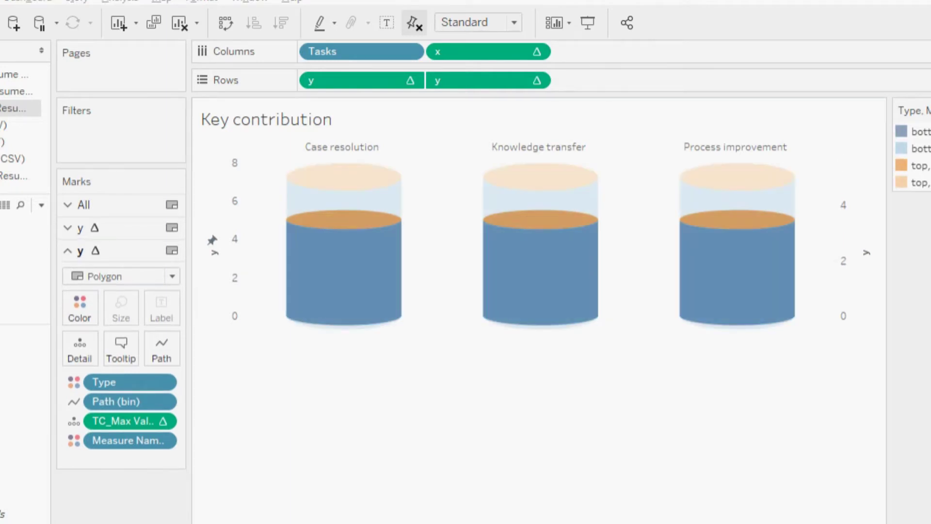
click(80, 306)
mouse_move(120, 402)
mouse_down()
mouse_move(138, 402)
mouse_move(118, 401)
mouse_up()
key(Escape)
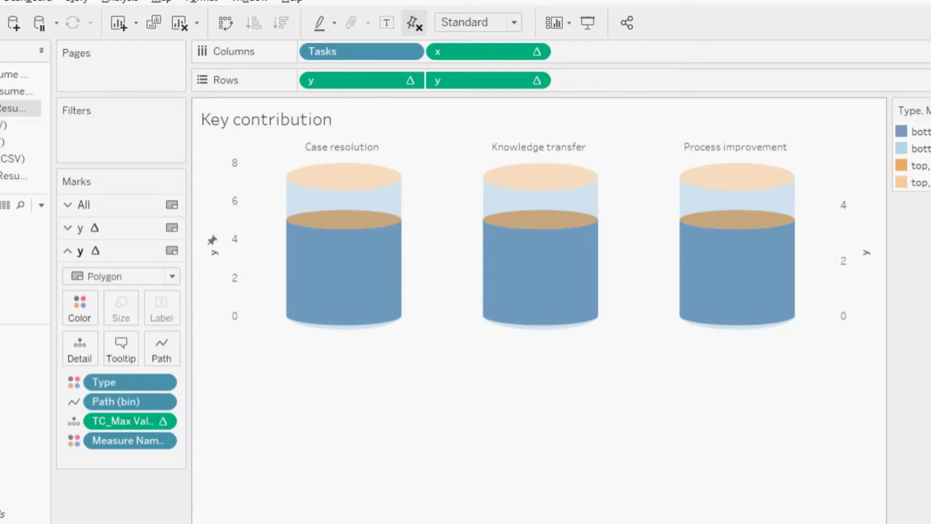
- Color the items bottom, y and bottom, y along Path (bin) slate gray from the Seattle Grays palette
click(79, 306)
click(139, 363)
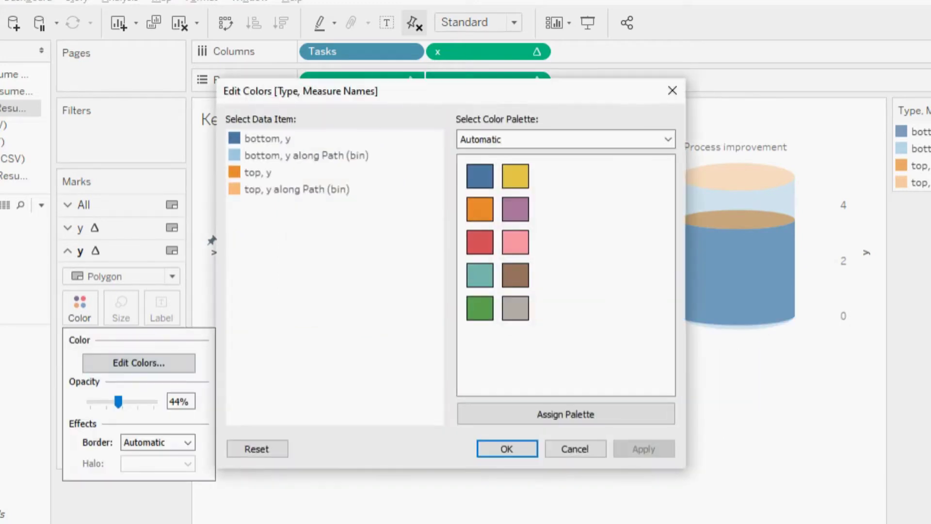
key(alt+Down)
key(Down)
key(Down)
key(Down)
key(Down)
key(Return)
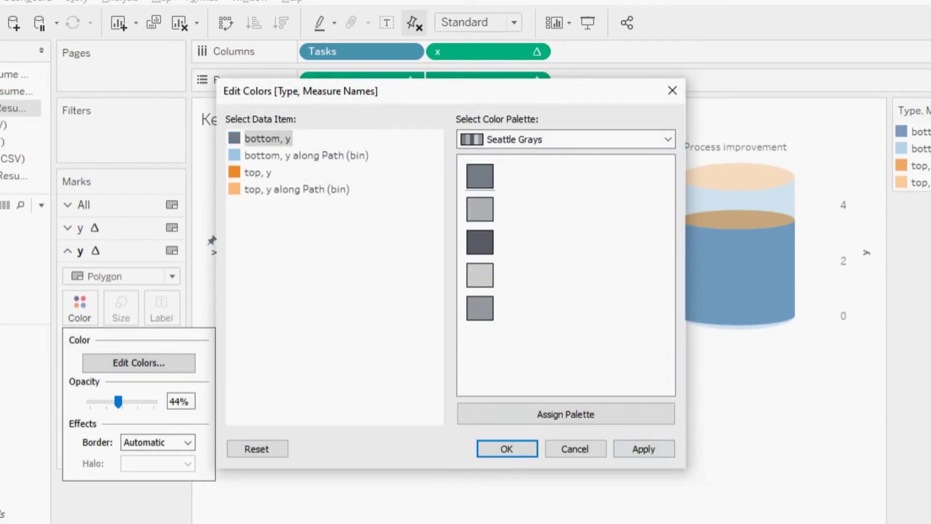
click(306, 155)
click(480, 176)
- Color top, y and top, y along Path (bin) with the lightest Seattle Grays shade and apply the colors
click(257, 172)
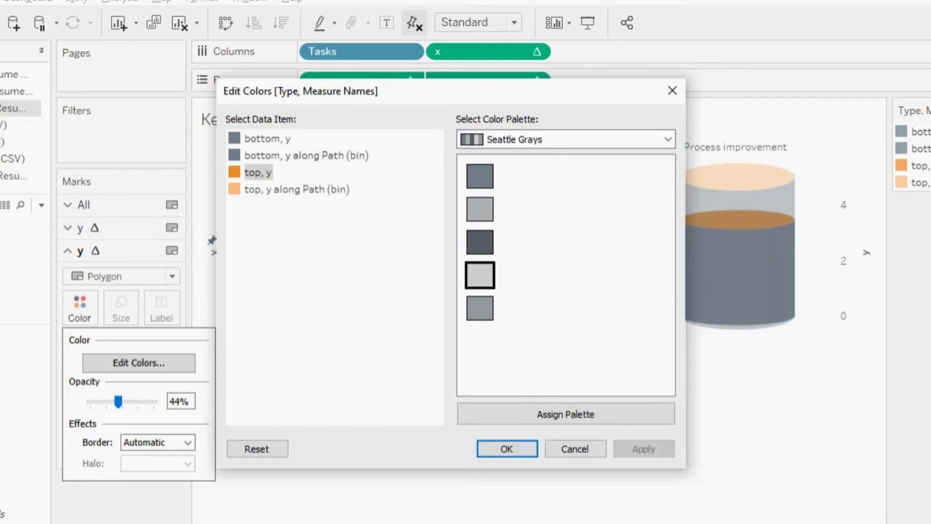
click(480, 275)
click(297, 189)
click(479, 275)
click(644, 448)
click(507, 448)
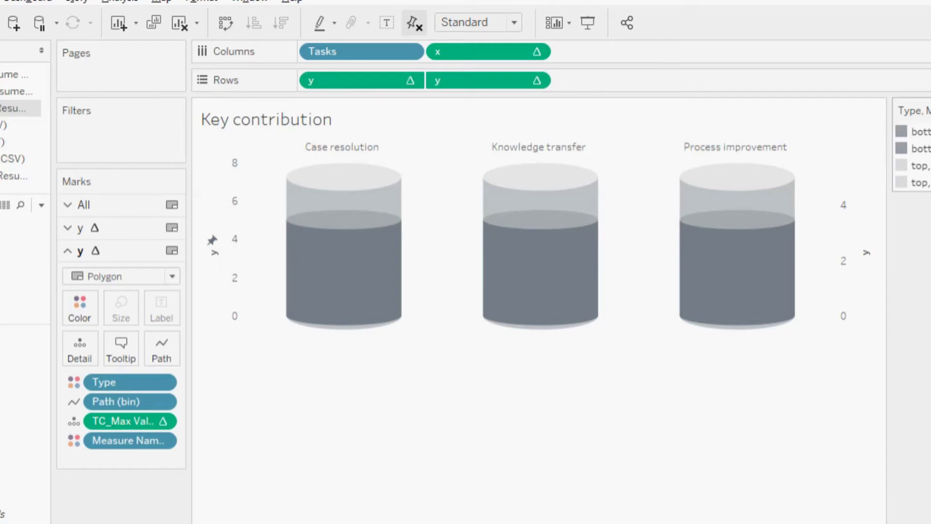
- Recolor the item bottom, y along Path (bin) blue for the outer cylinders
click(79, 307)
click(138, 363)
click(644, 449)
click(507, 448)
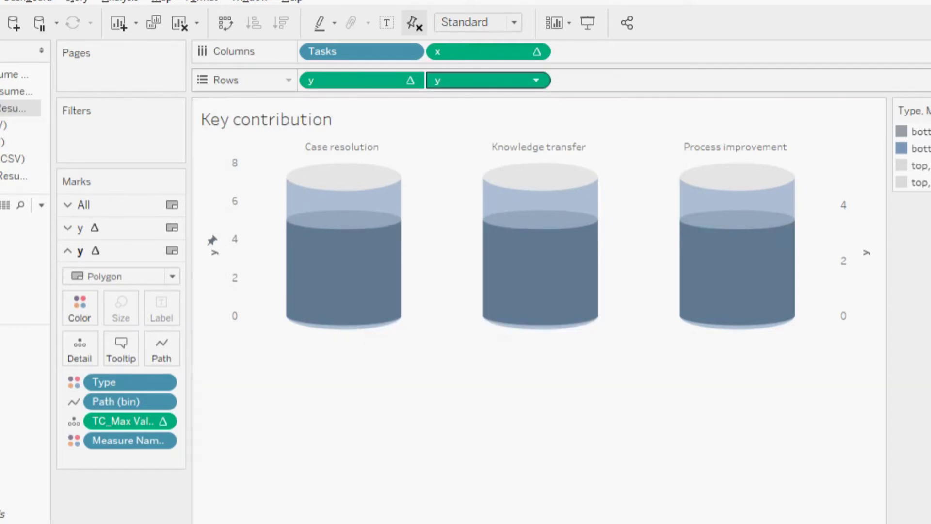
drag(22, 461, 614, 80)
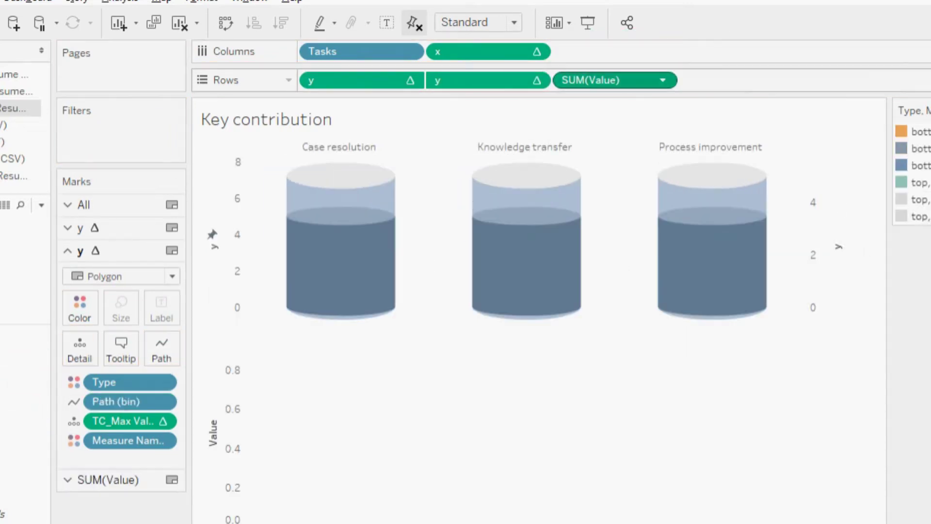
click(668, 80)
click(769, 295)
drag(615, 80, 136, 491)
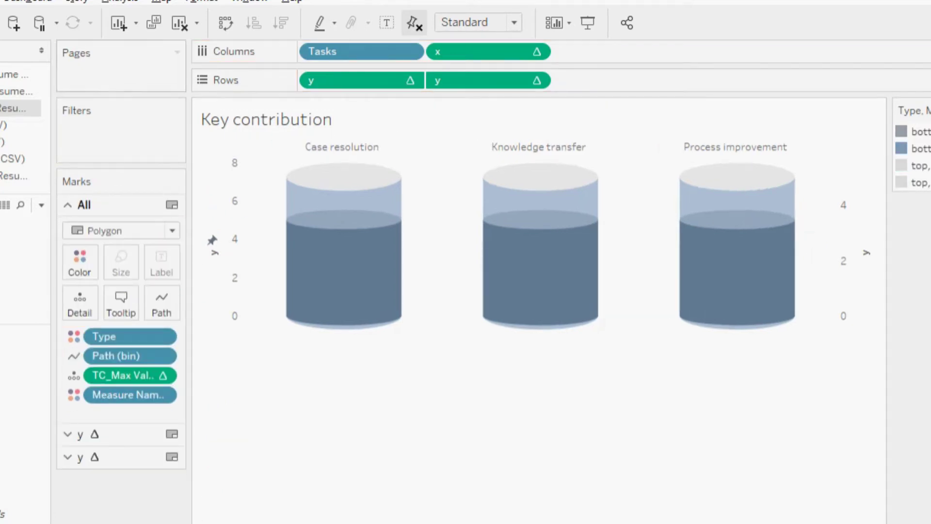
- Hide the header of the secondary y axis in the Key contribution chart
right_click(846, 274)
click(901, 457)
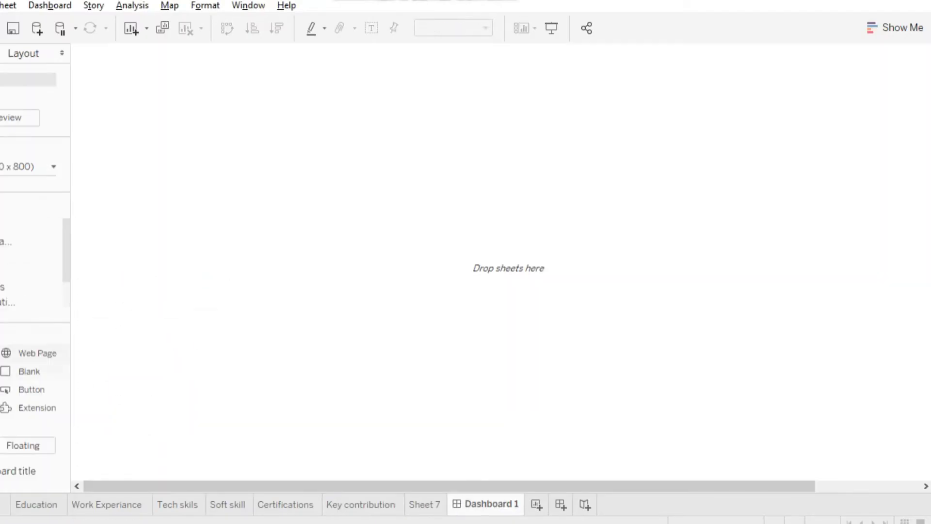
- Add the Education, Work Experiance and Tech skils sheets to the empty Dashboard 1
click(508, 269)
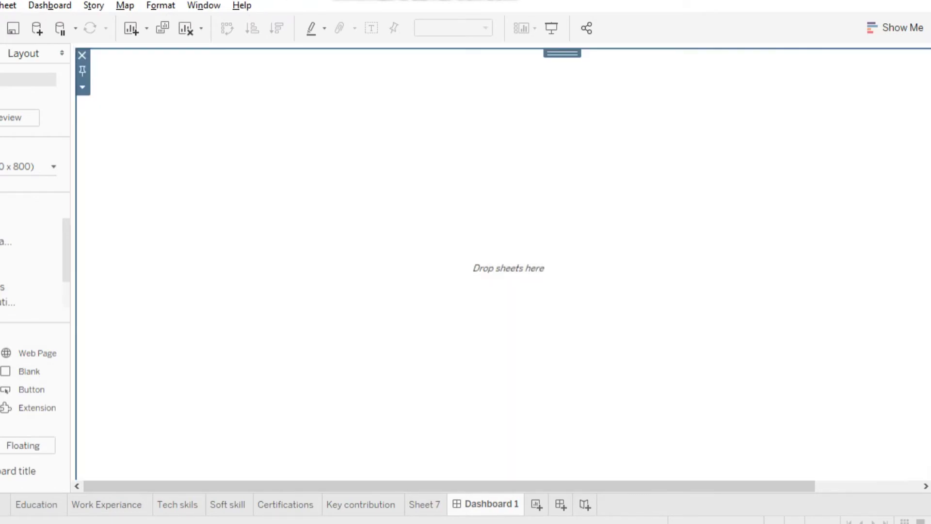
drag(29, 225, 77, 221)
double_click(29, 226)
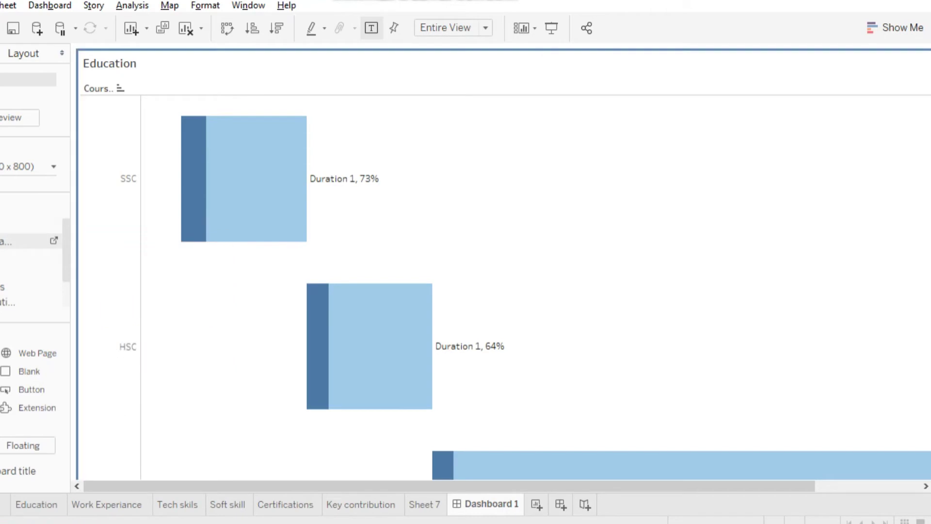
double_click(29, 241)
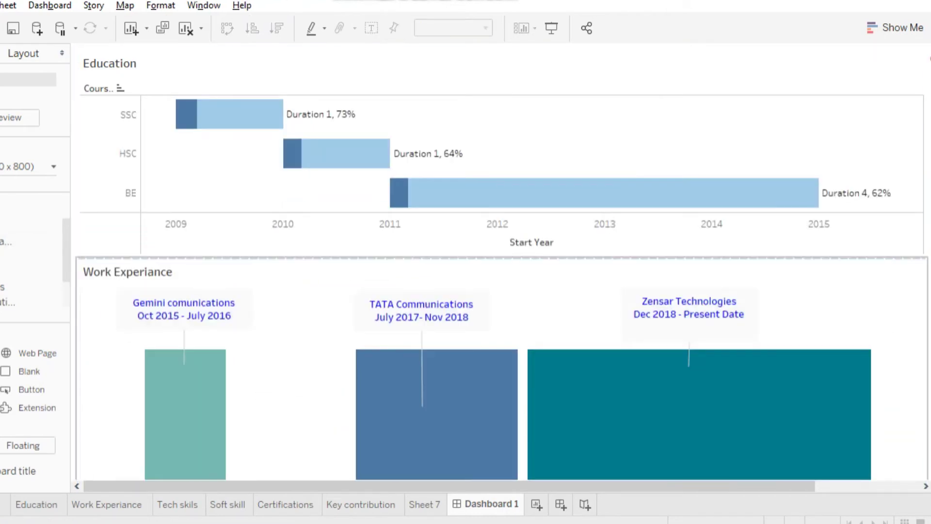
double_click(29, 257)
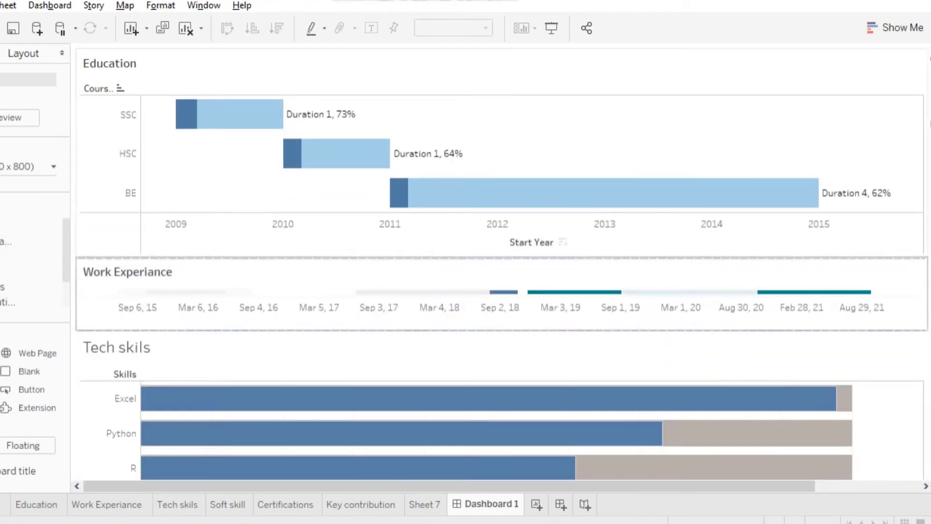
- Open the title options of the Work Experiance sheet on the dashboard
right_click(454, 201)
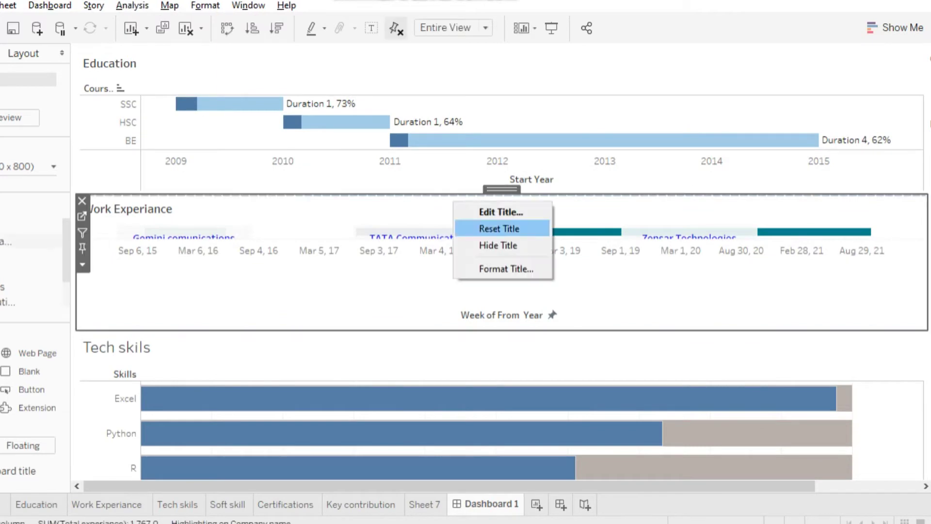
key(Escape)
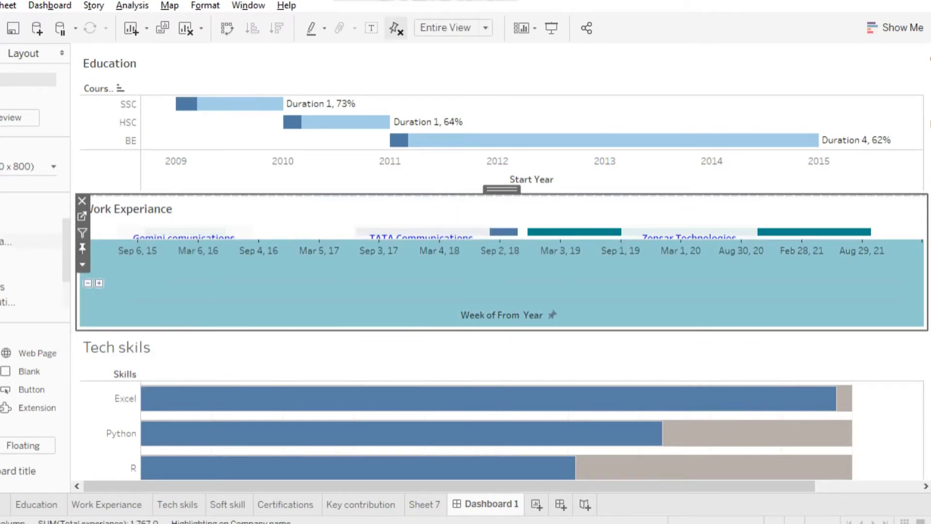
key(Escape)
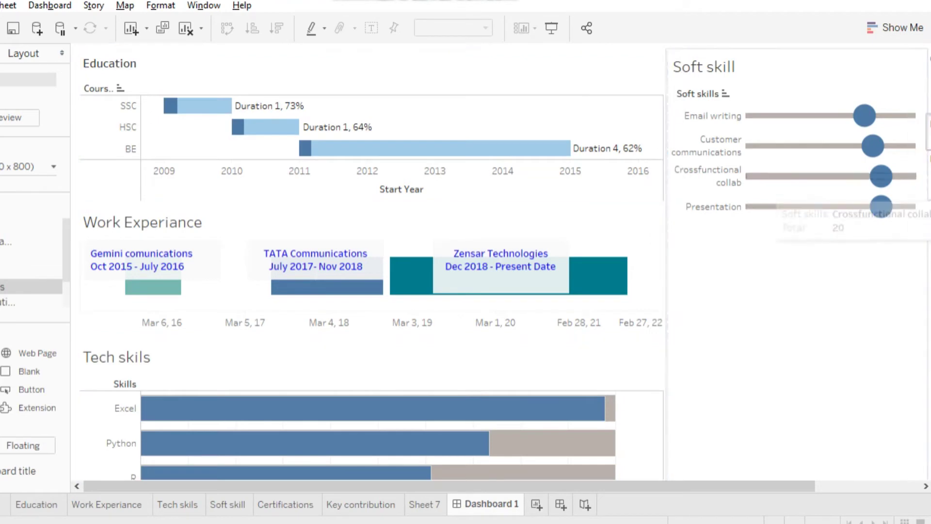
scroll(371, 262, down, 3)
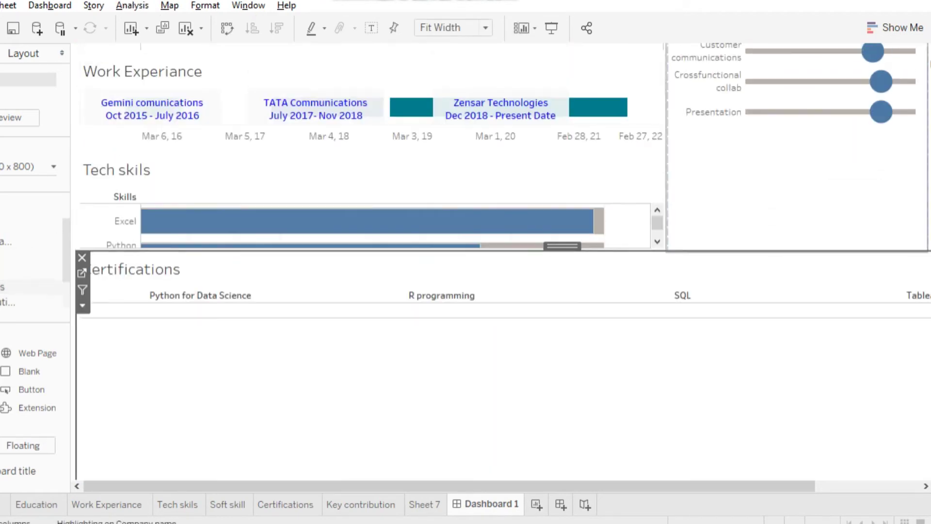
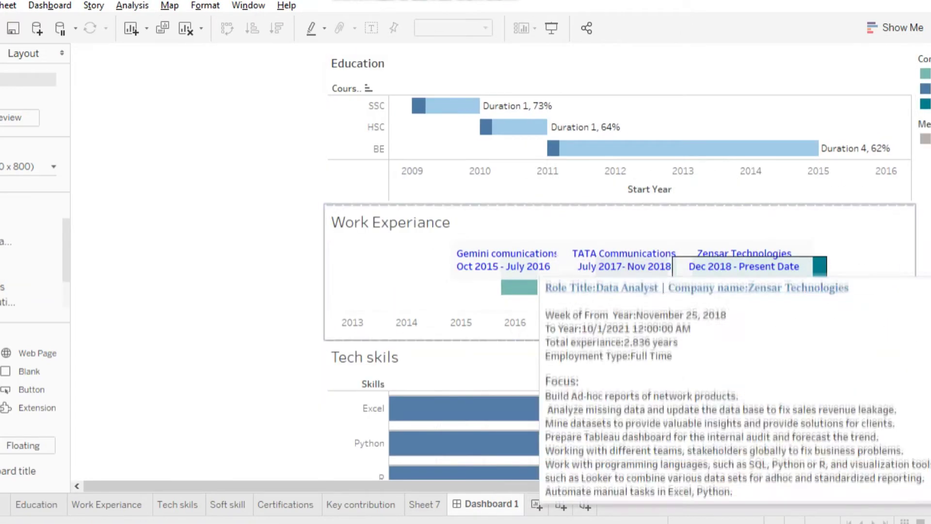
- Fit the Tech skils sheet on the dashboard to Entire View
scroll(582, 291, down, 3)
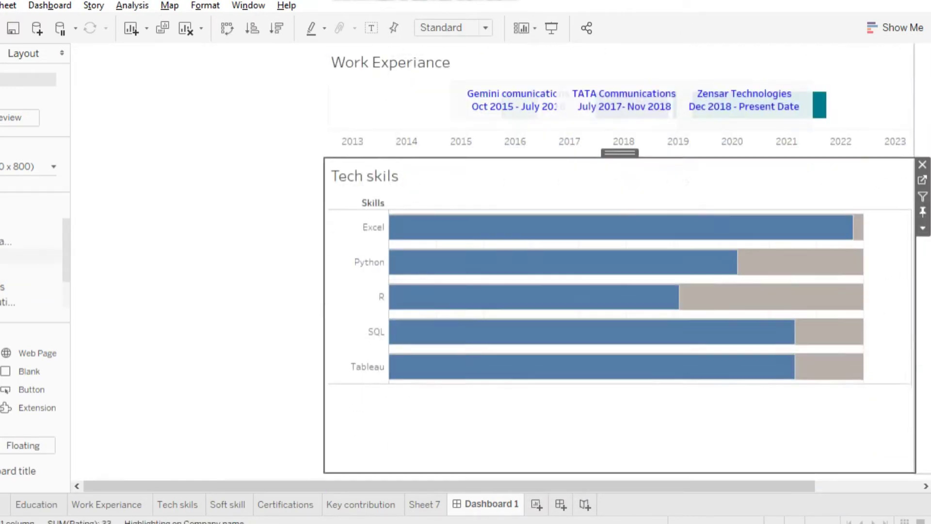
right_click(544, 183)
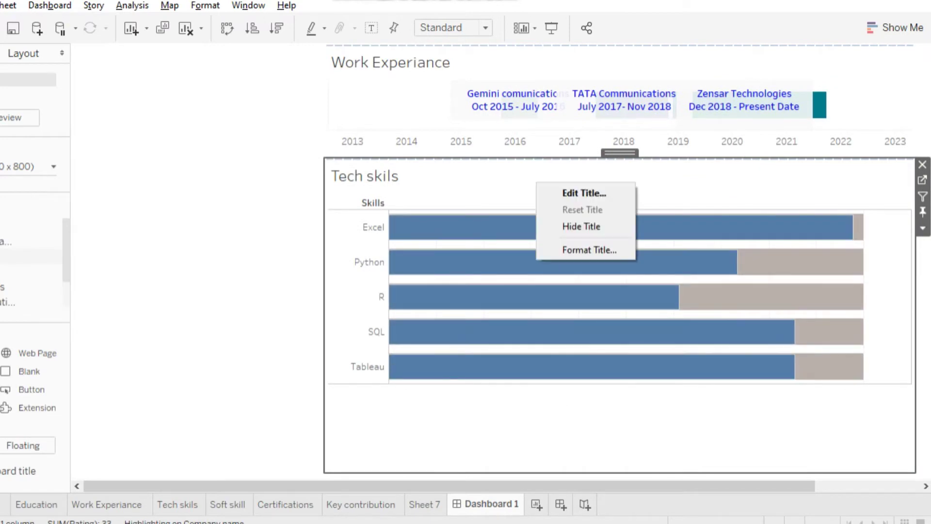
click(922, 228)
click(755, 302)
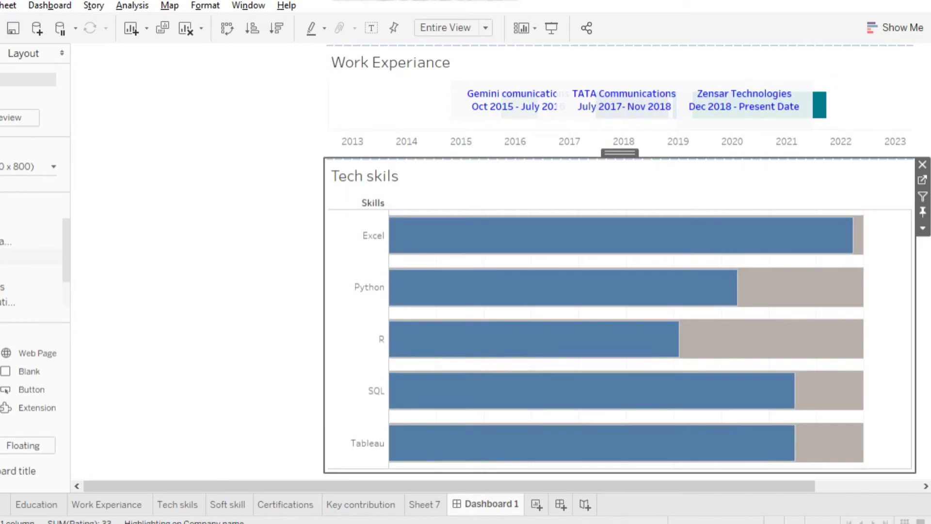
- Give the Education, Work Experiance and Tech skils sheets equal heights and hide the Start Year axis title in Education
scroll(616, 291, up, 5)
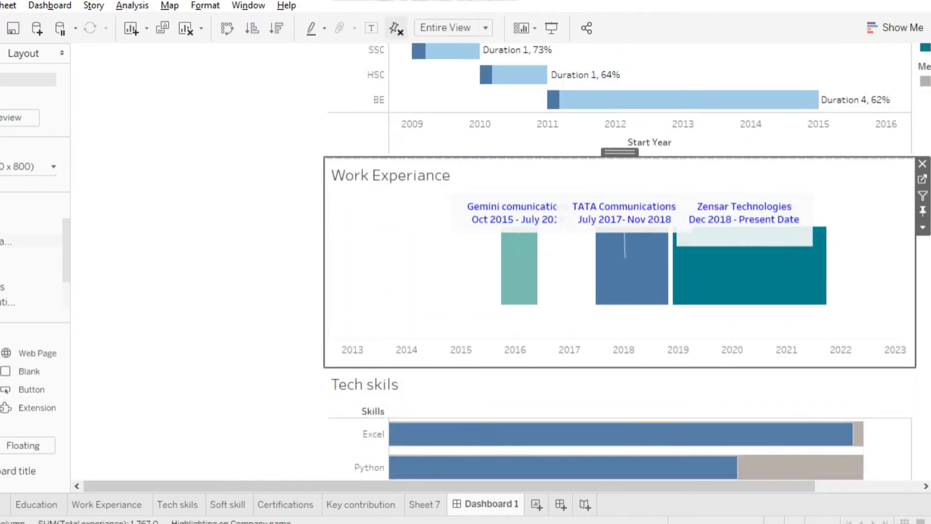
click(922, 228)
click(838, 307)
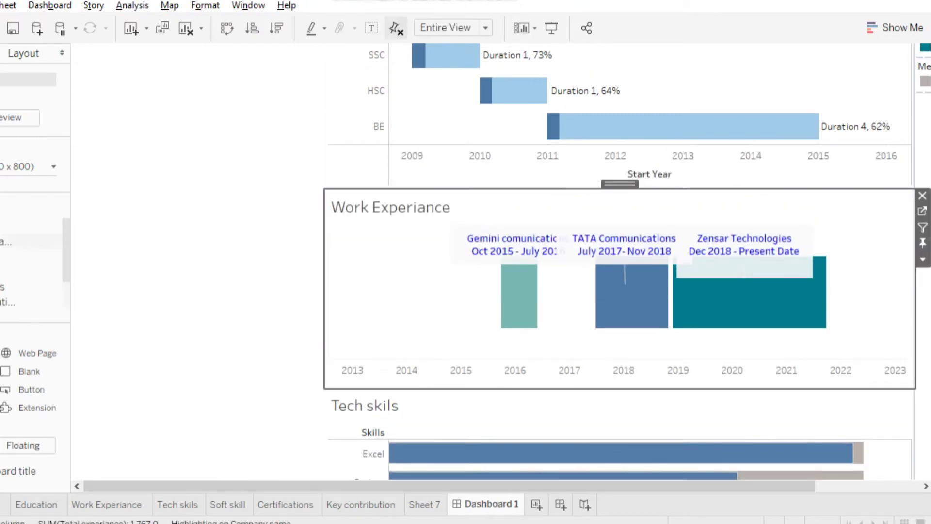
scroll(616, 262, up, 2)
click(616, 146)
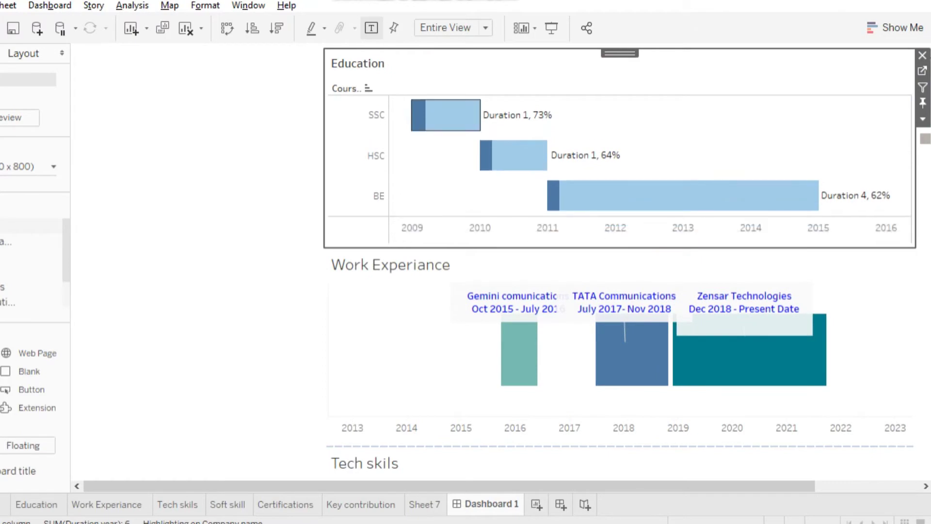
- Open the Work Experiance worksheet from its sheet on the dashboard
scroll(616, 262, down, 3)
click(616, 272)
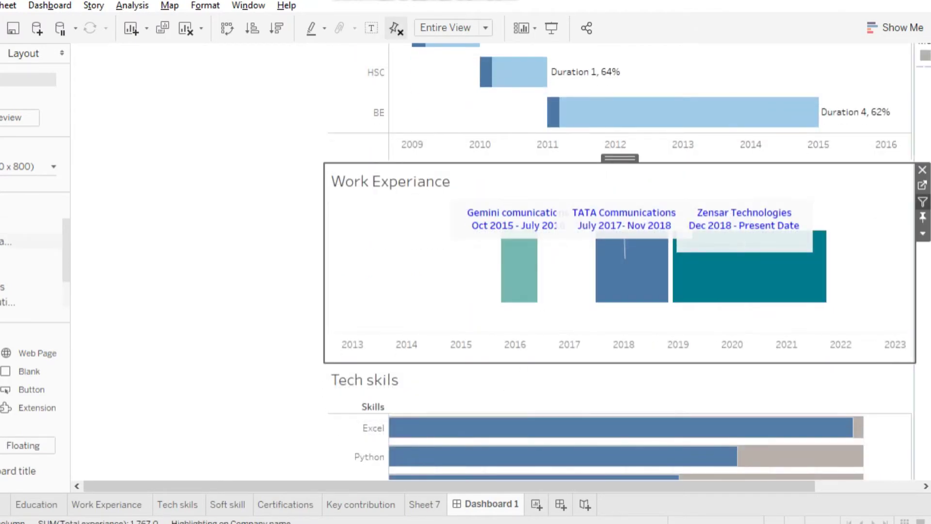
click(923, 185)
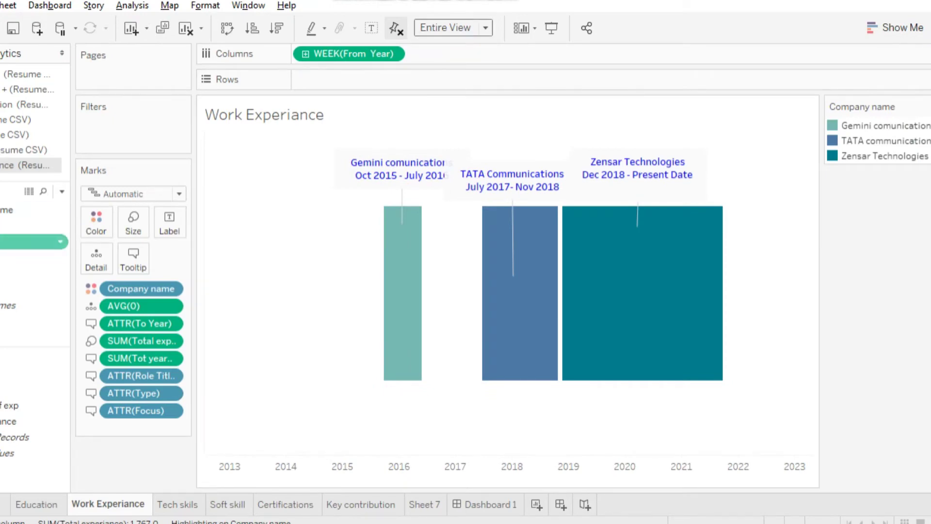
- Add a From Year range-of-dates filter to the Work Experiance sheet and show its filter control
drag(34, 241, 131, 121)
click(451, 429)
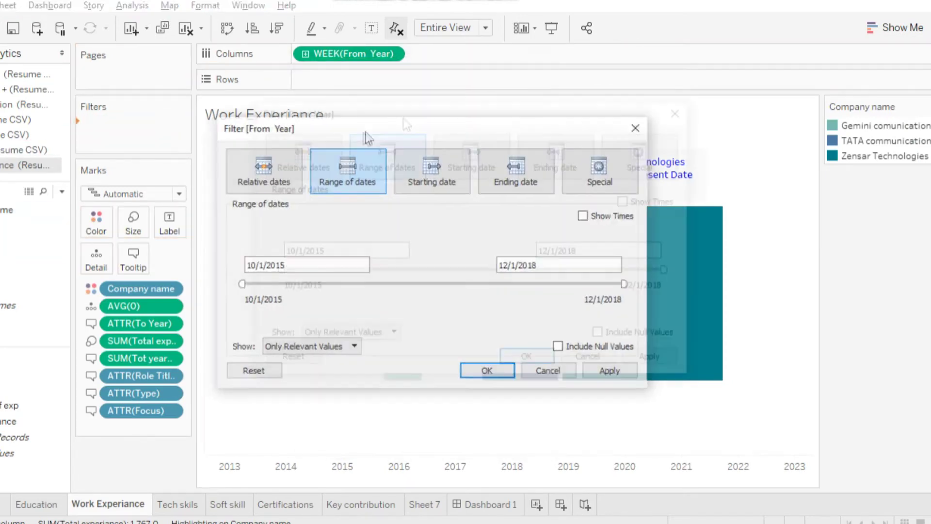
drag(365, 132, 563, 61)
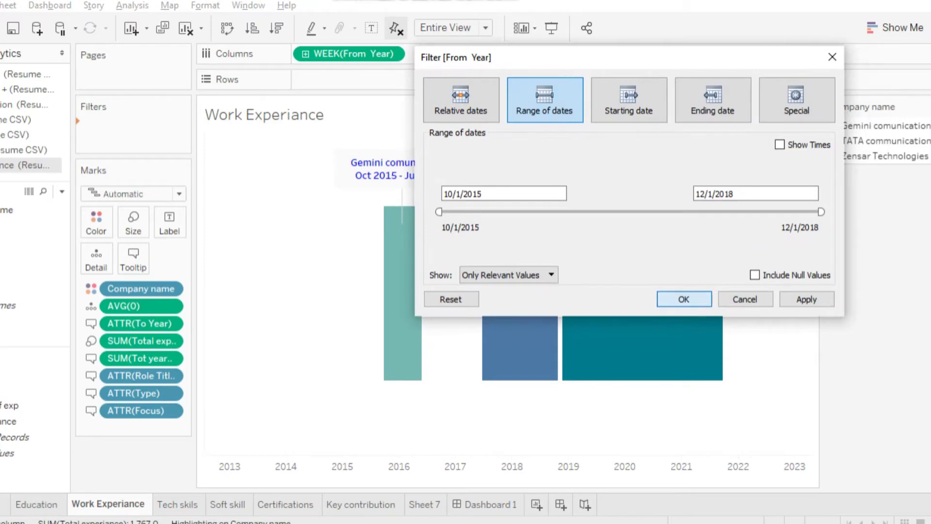
key(Return)
click(174, 127)
click(129, 108)
- Remove the From Year filter from the Work Experiance sheet
mouse_move(831, 141)
mouse_down()
mouse_move(846, 141)
mouse_move(831, 141)
mouse_up()
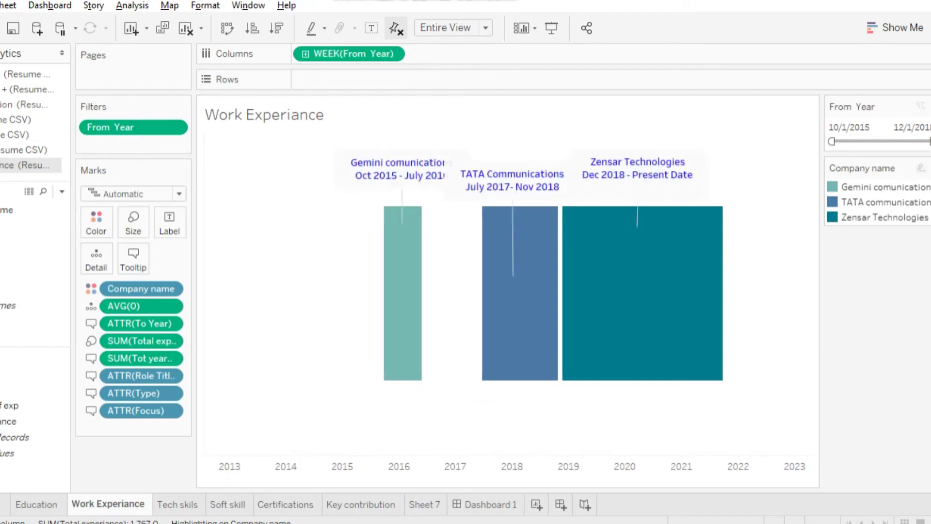
click(928, 106)
click(832, 210)
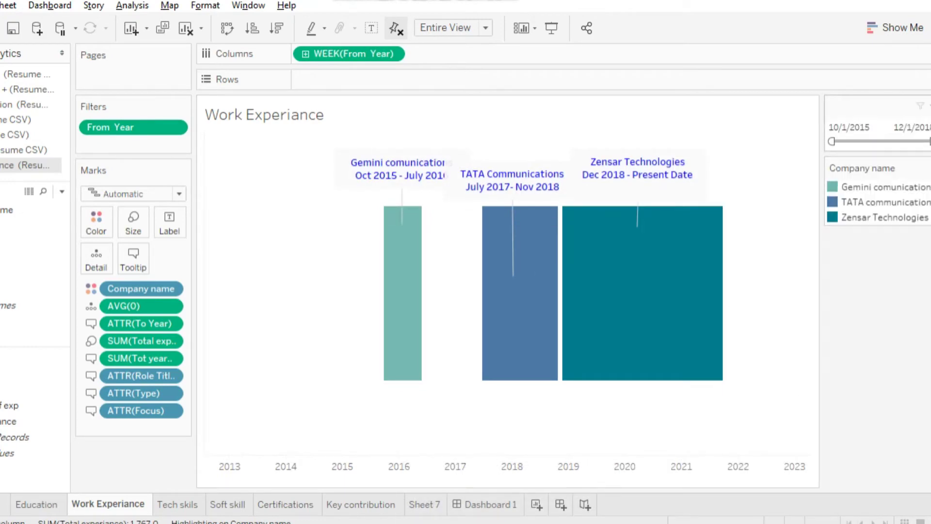
click(927, 106)
click(834, 139)
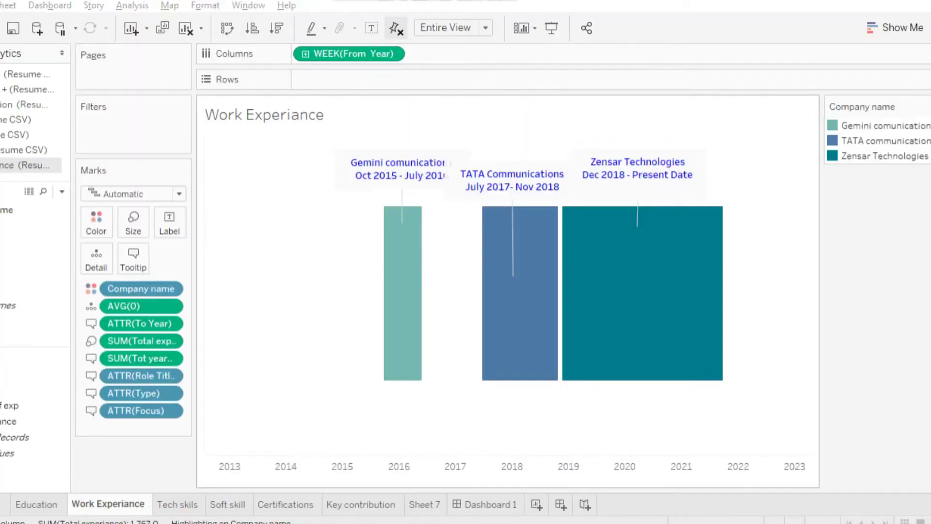
- Reduce the mark size of the bars in the Work Experiance chart
click(133, 221)
drag(194, 260, 170, 260)
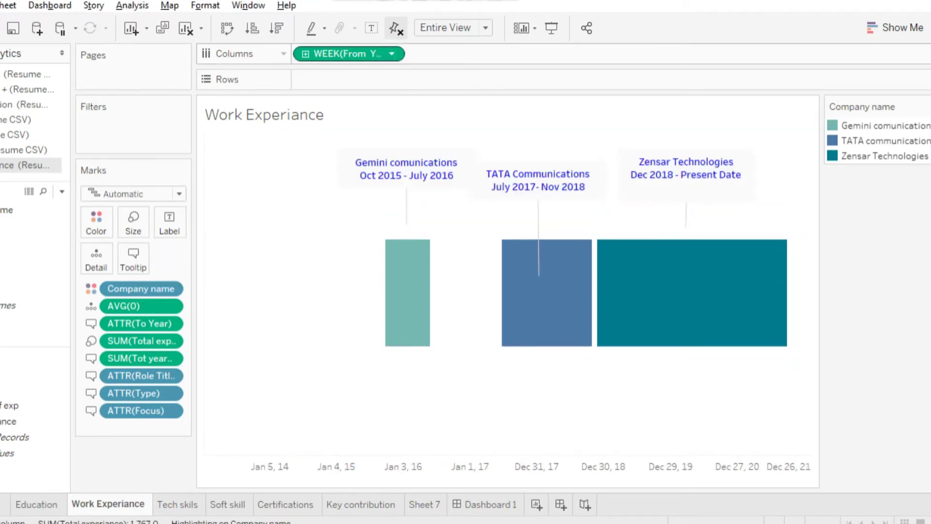
click(392, 53)
click(339, 420)
key(ctrl+z)
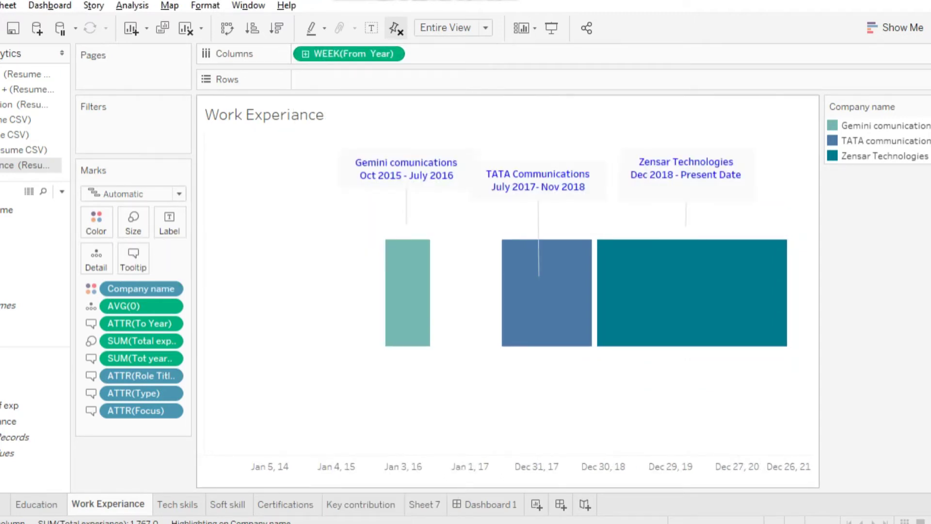
right_click(280, 311)
key(Escape)
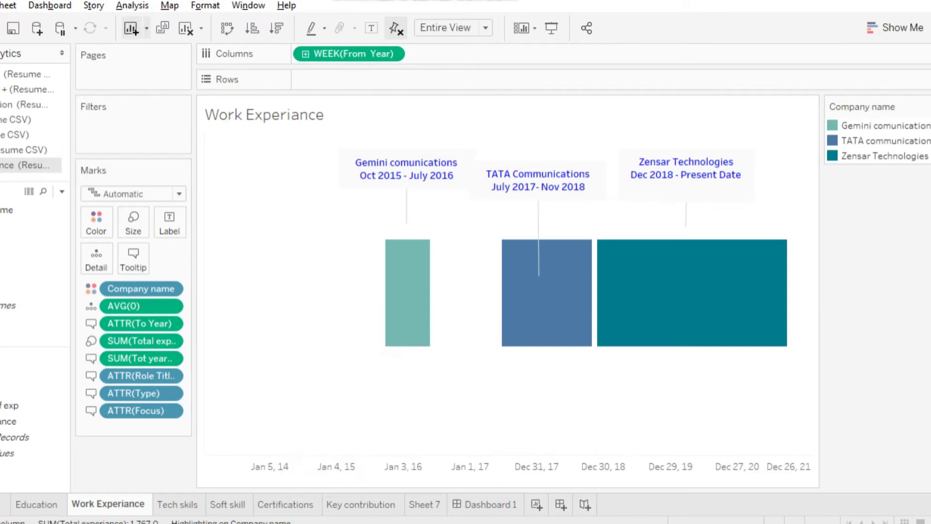
- Return to Dashboard 1 and show the full Course Name1 header in the Education chart
click(485, 504)
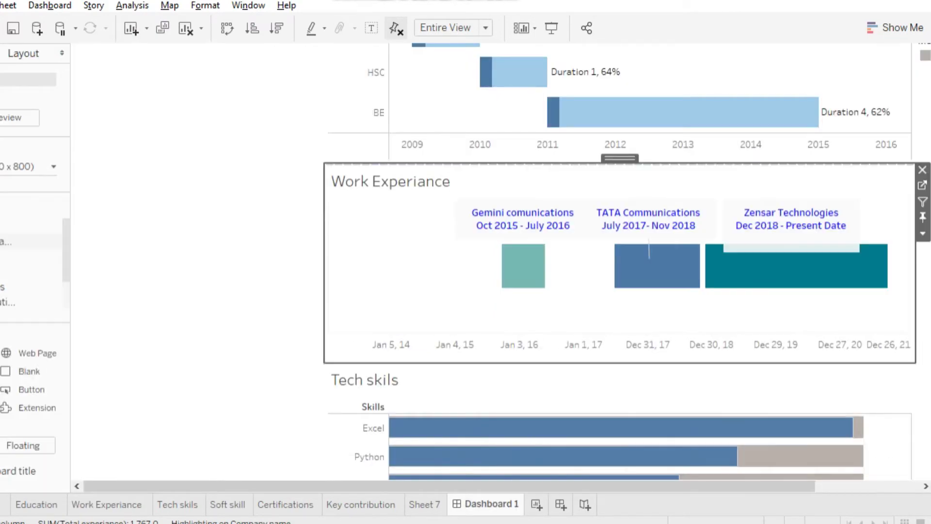
scroll(626, 262, up, 3)
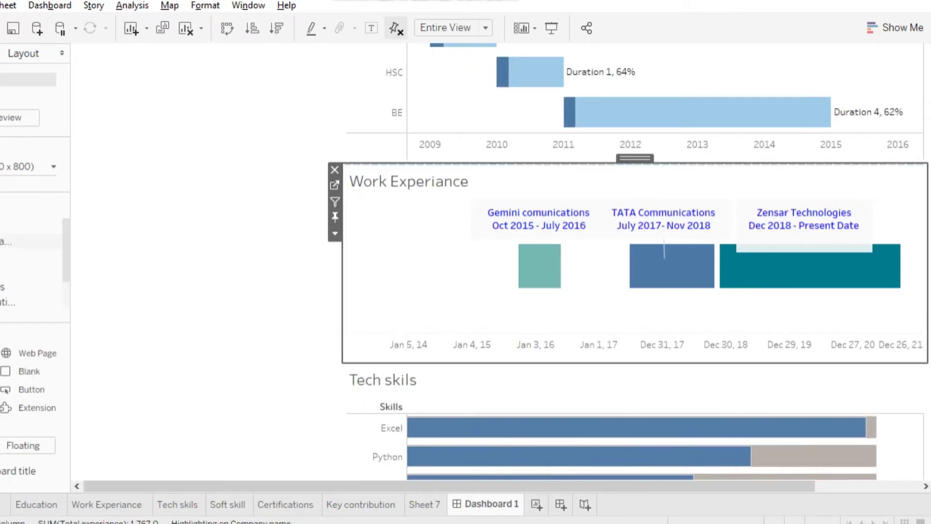
click(548, 80)
right_click(548, 80)
click(601, 99)
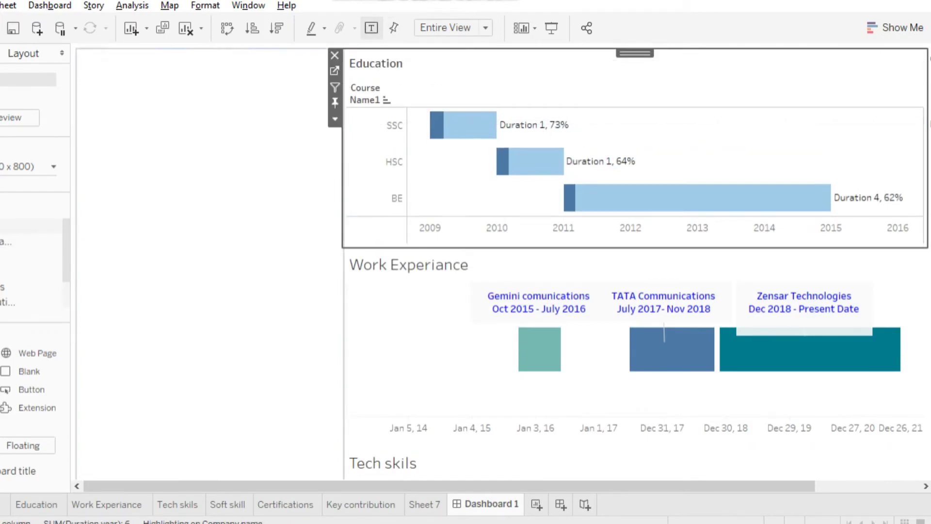
- Remove the Company name and Measure Names legends from the dashboard
click(194, 262)
scroll(512, 262, up, 4)
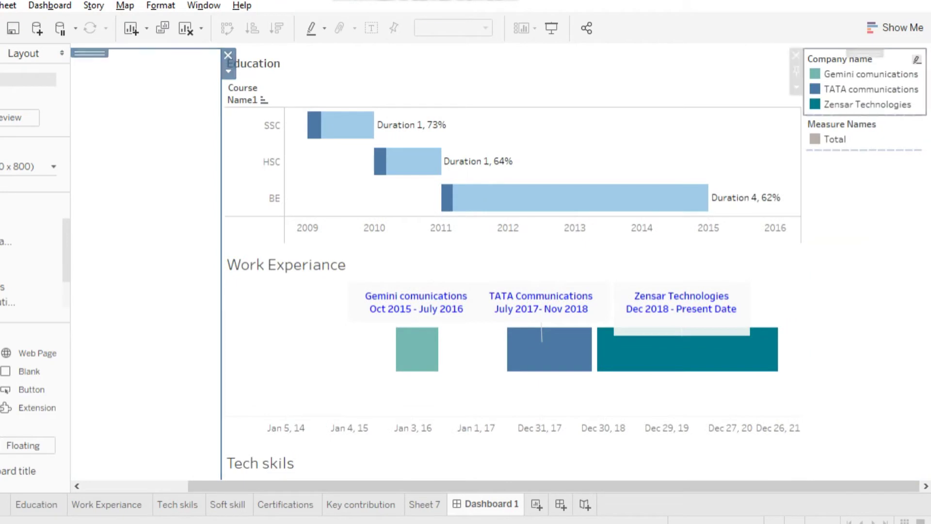
click(796, 56)
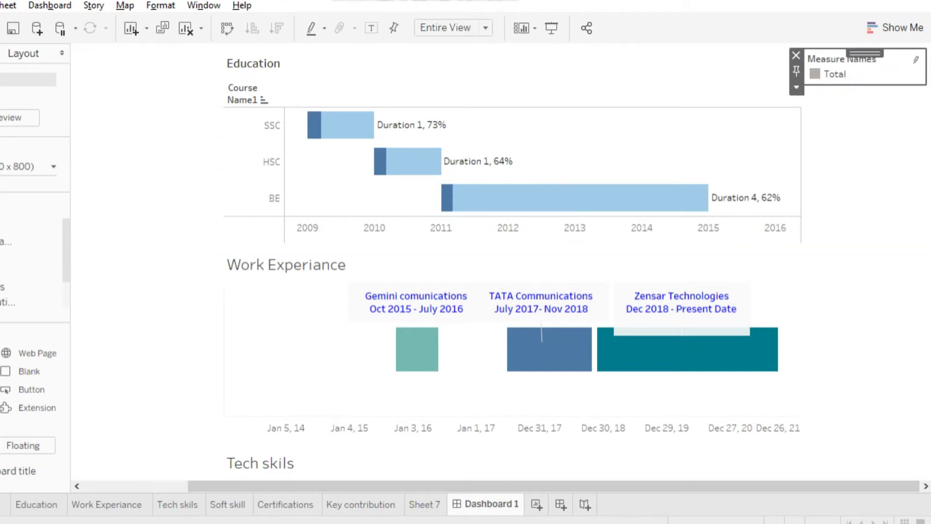
drag(333, 262, 333, 261)
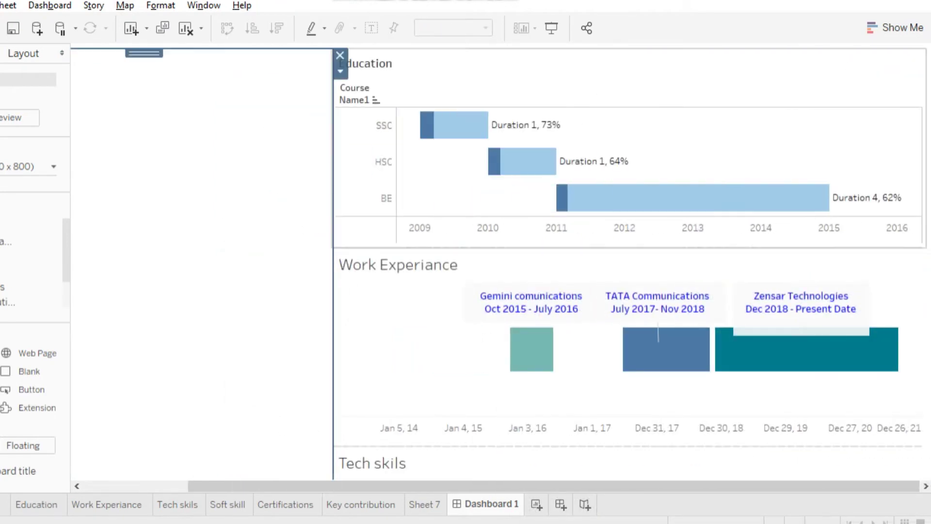
- Try placing the Soft skill sheet in the empty column beside the Education sheet
drag(29, 279, 179, 136)
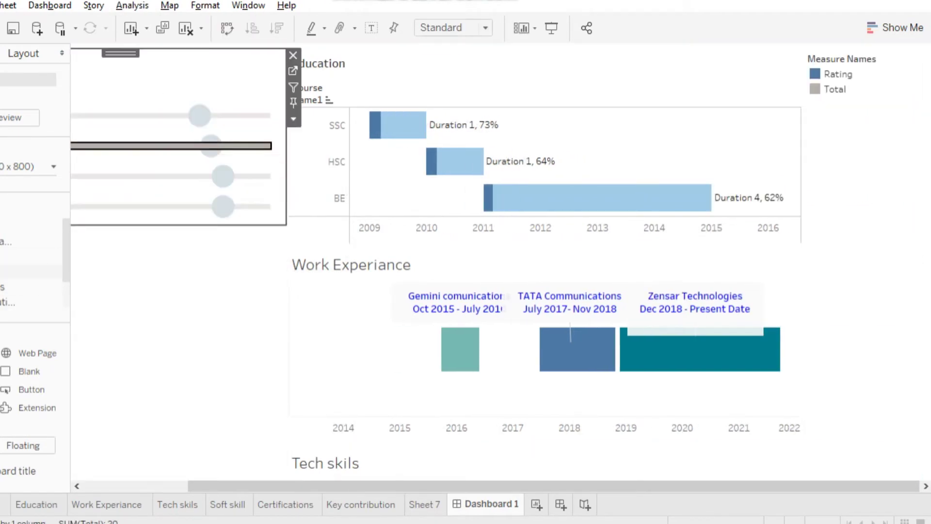
scroll(436, 262, down, 3)
click(293, 50)
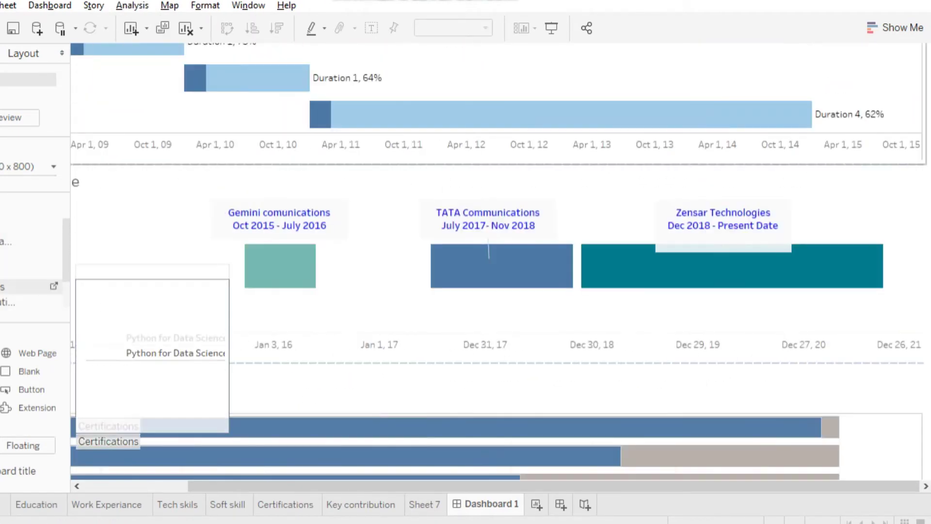
- Arrange the Certifications, Soft skill and Key contribution sheets from top to bottom in a column beside the Education sheet
drag(29, 287, 117, 422)
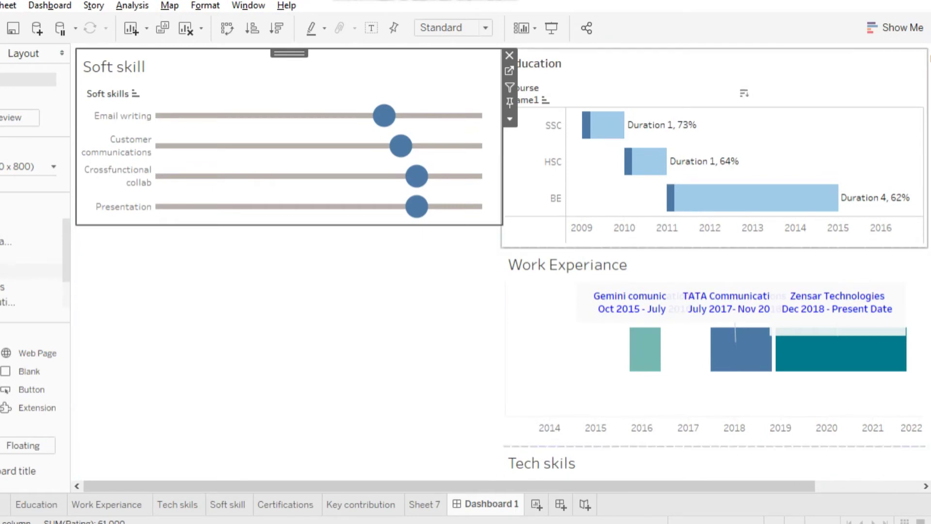
drag(29, 315, 146, 340)
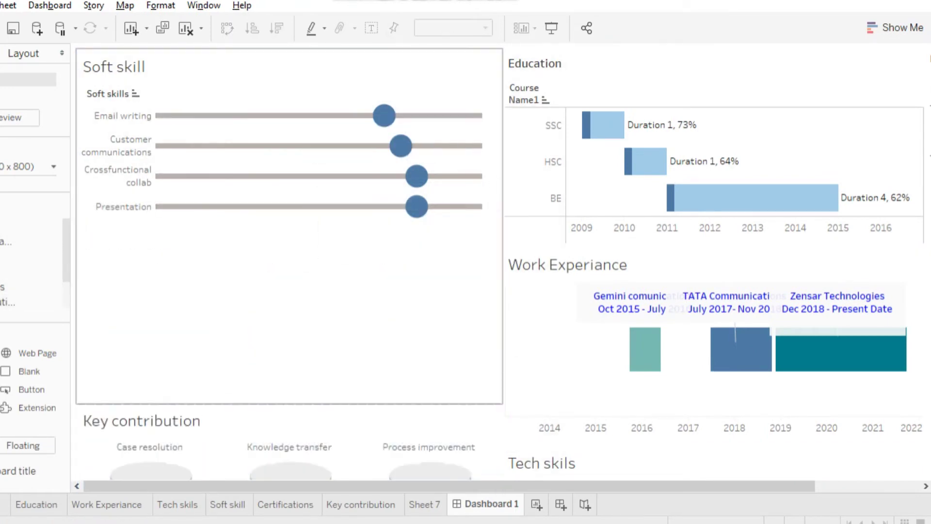
drag(15, 302, 194, 68)
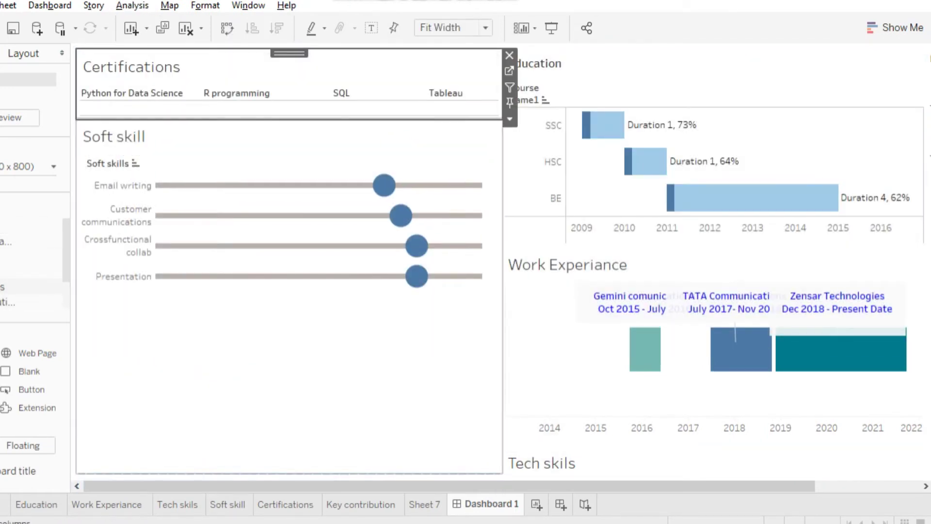
- Add a floating Blank object at the top of the dashboard and enlarge the Certifications sheet above Soft skill
drag(29, 371, 291, 73)
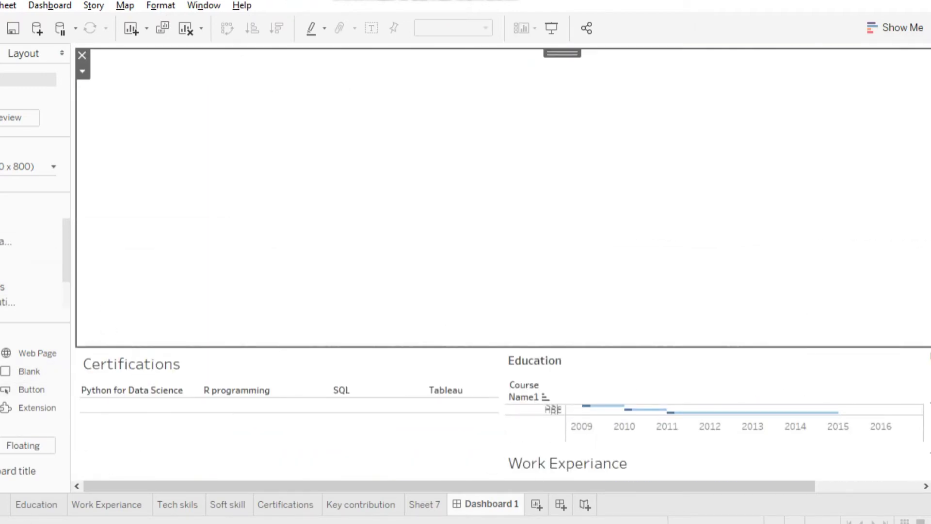
click(83, 71)
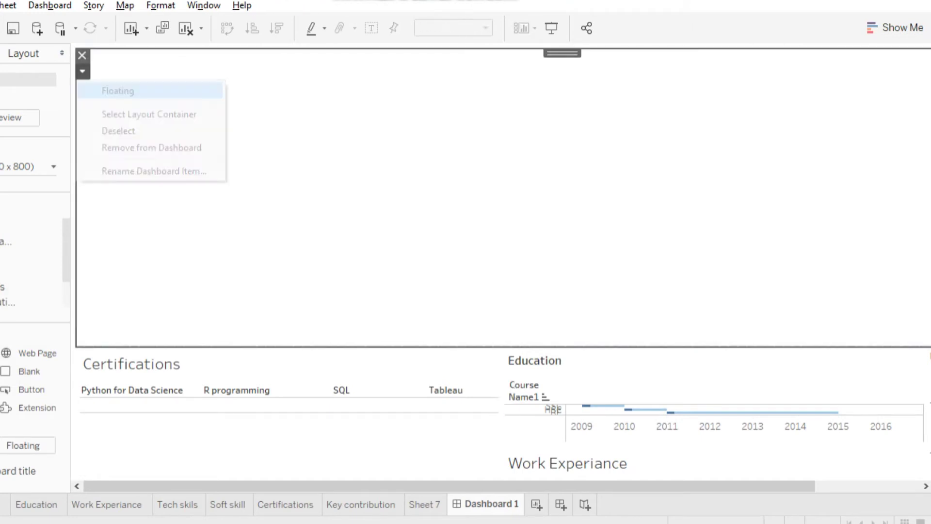
click(104, 89)
drag(244, 68, 252, 125)
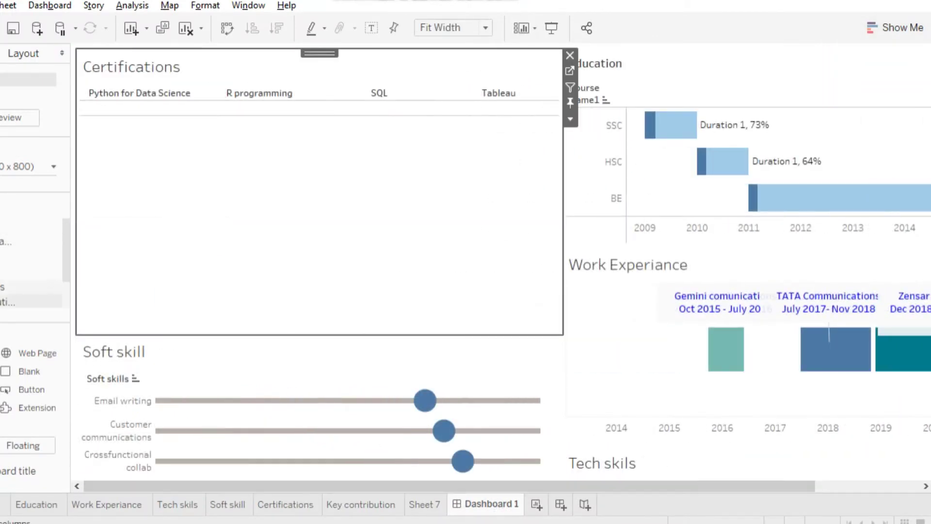
scroll(503, 262, down, 1)
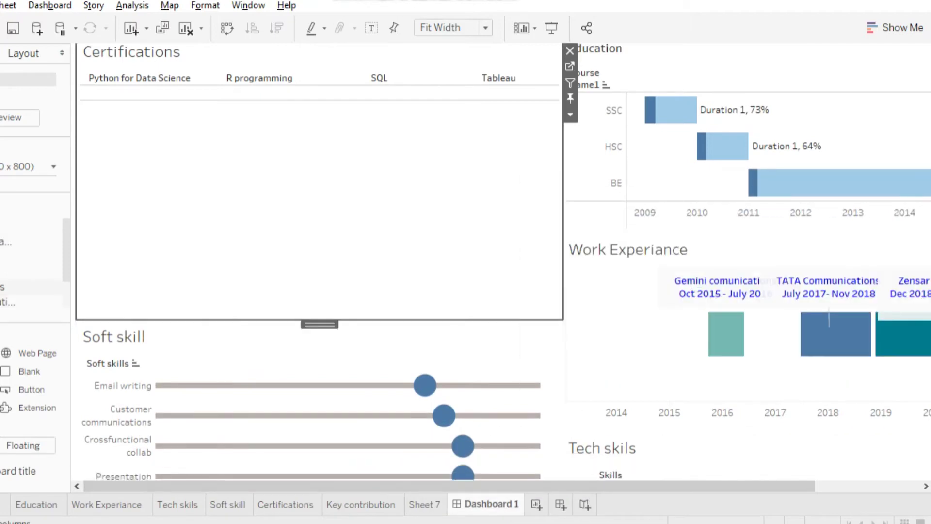
- Open the Education sheet from the dashboard and bring up its label settings
scroll(503, 262, up, 1)
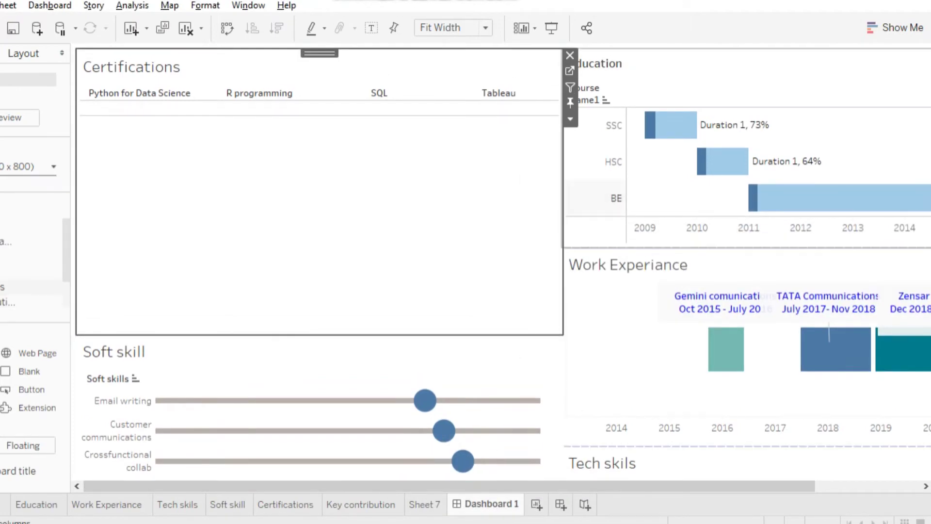
click(747, 145)
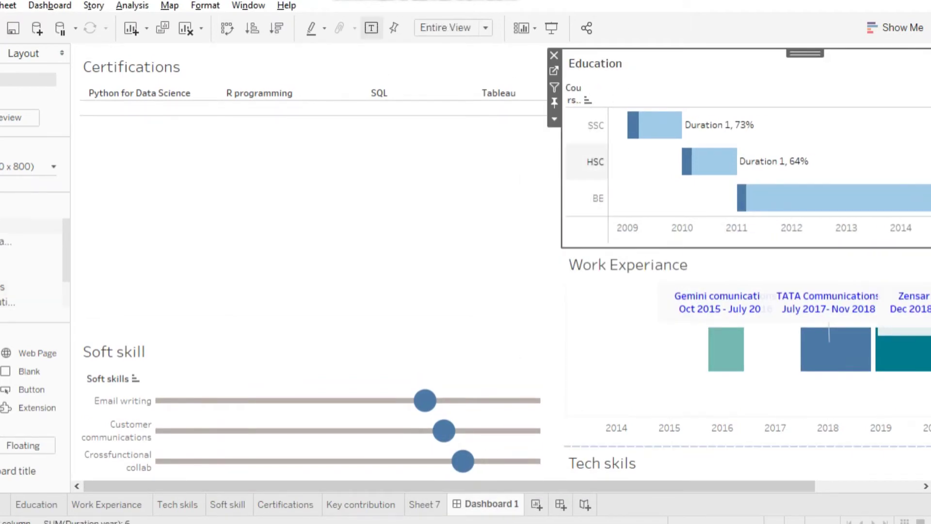
click(554, 71)
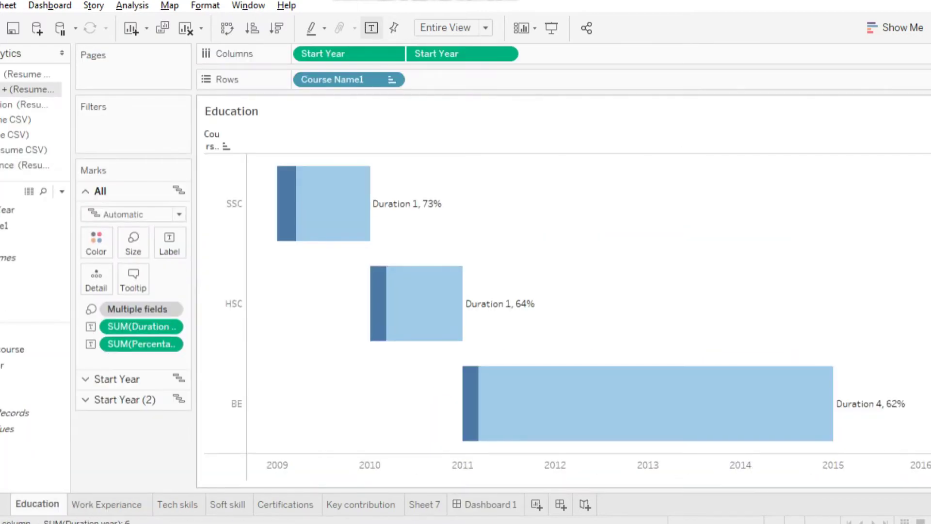
click(170, 245)
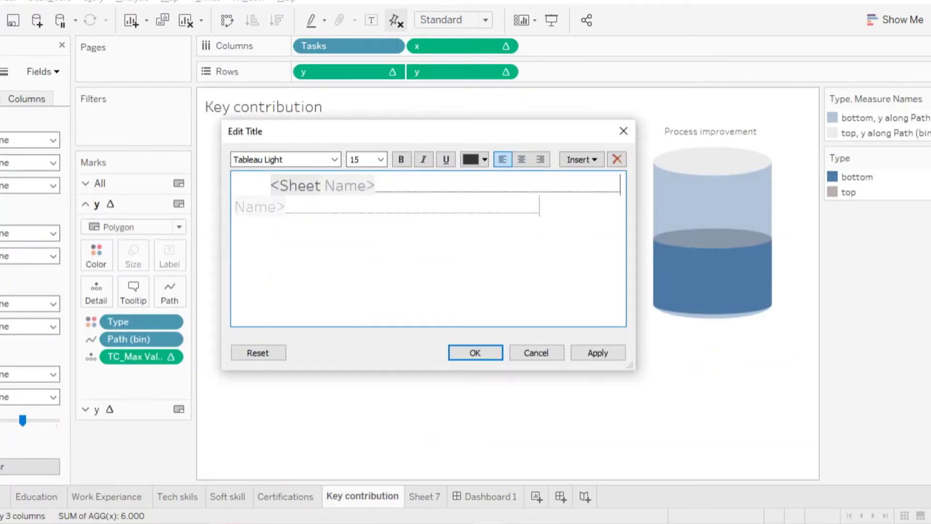
- Format the whole title of the Key contribution sheet as bold, blue, size 11 text
key(ctrl+a)
click(484, 159)
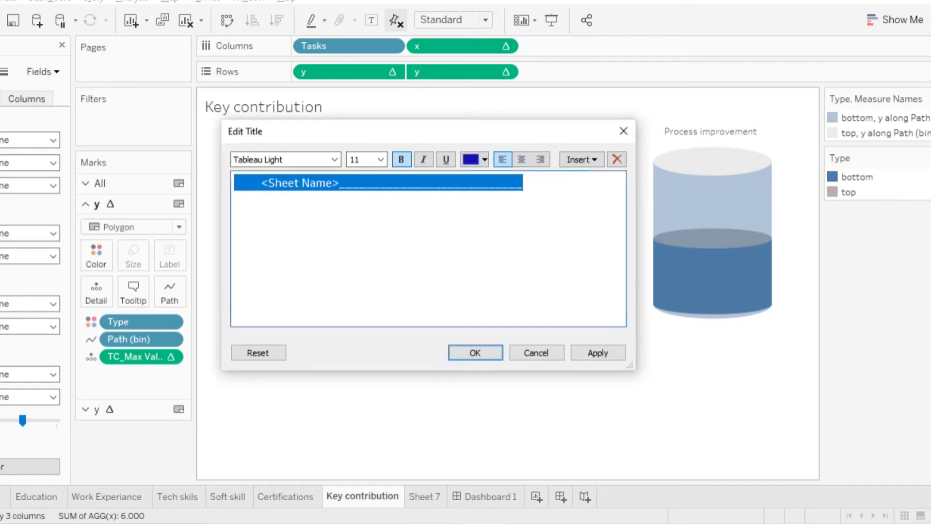
click(485, 194)
click(476, 353)
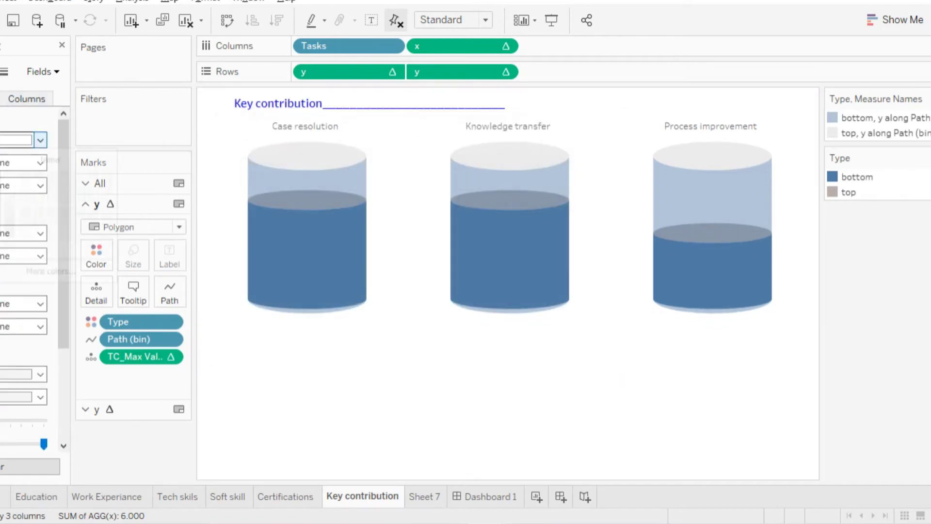
- Set the Key contribution sheet's background shading to light beige
click(19, 139)
click(38, 177)
key(Escape)
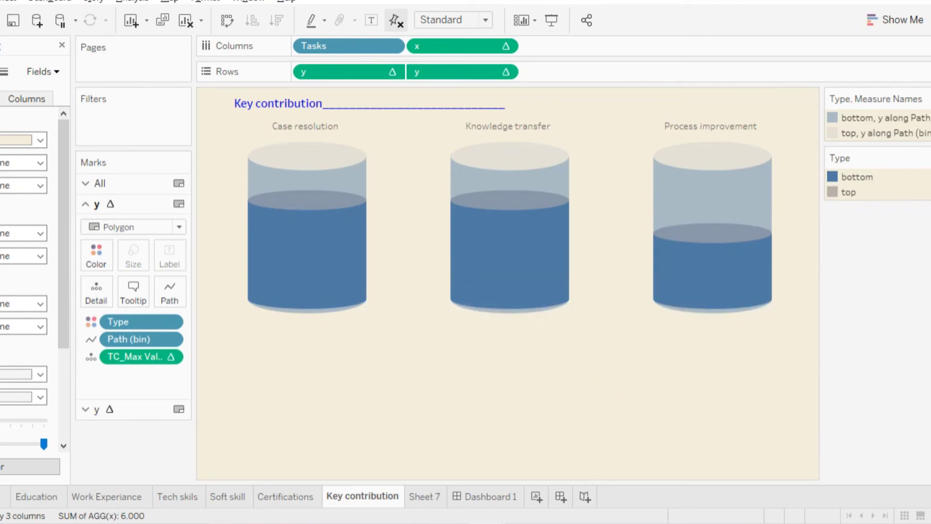
- Return to Dashboard 1 and widen the Soft skill sheet's label column so each skill name fits on one line
click(485, 496)
scroll(321, 315, down, 4)
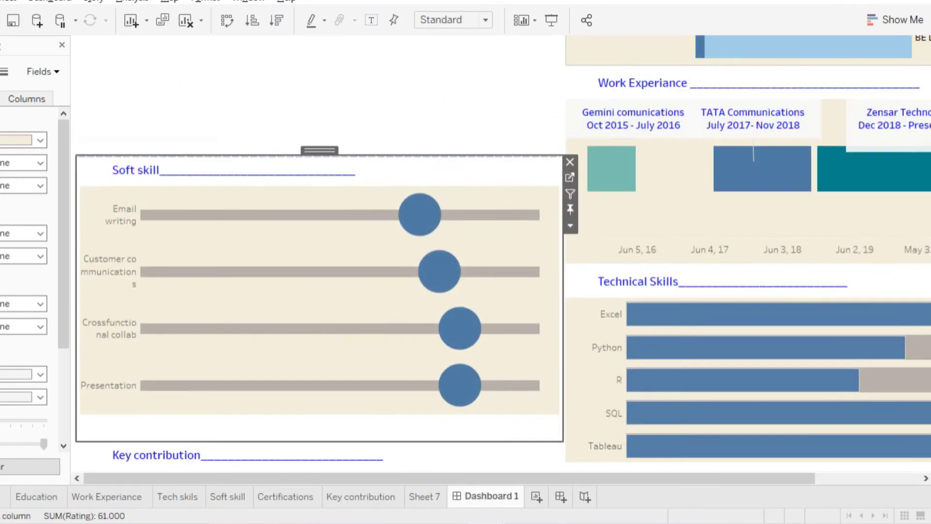
click(320, 97)
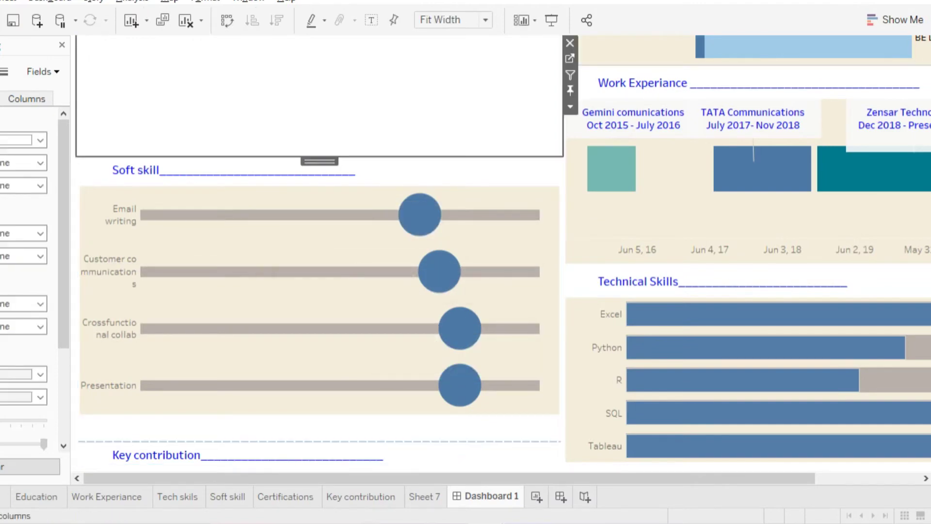
scroll(320, 291, up, 1)
scroll(320, 291, up, 3)
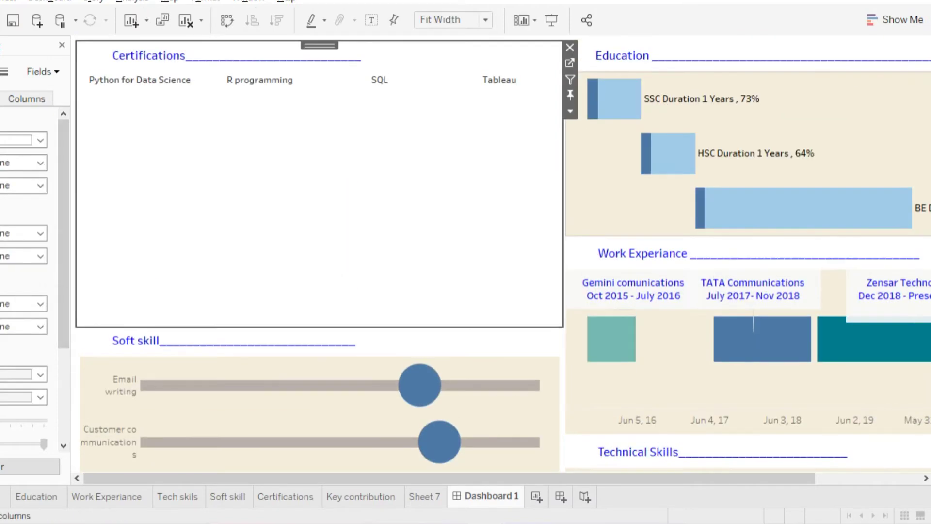
scroll(320, 291, down, 4)
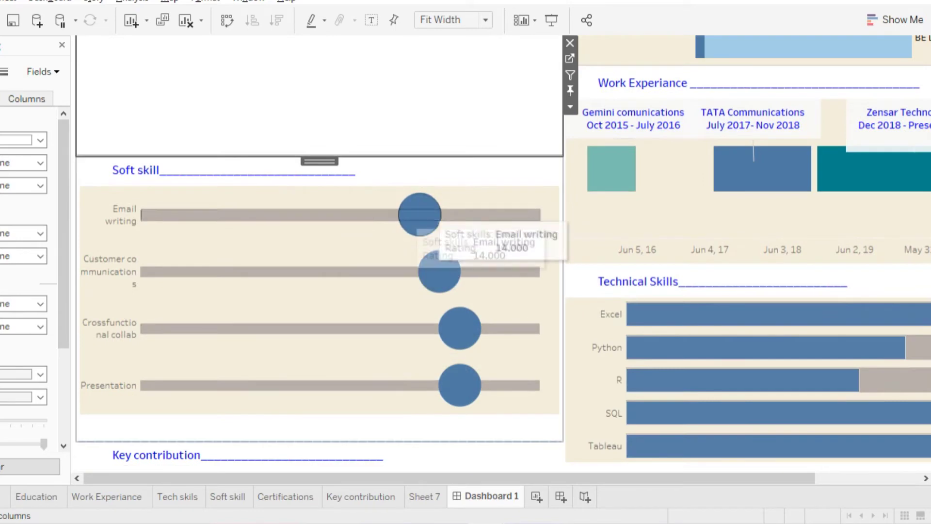
click(150, 272)
click(150, 272)
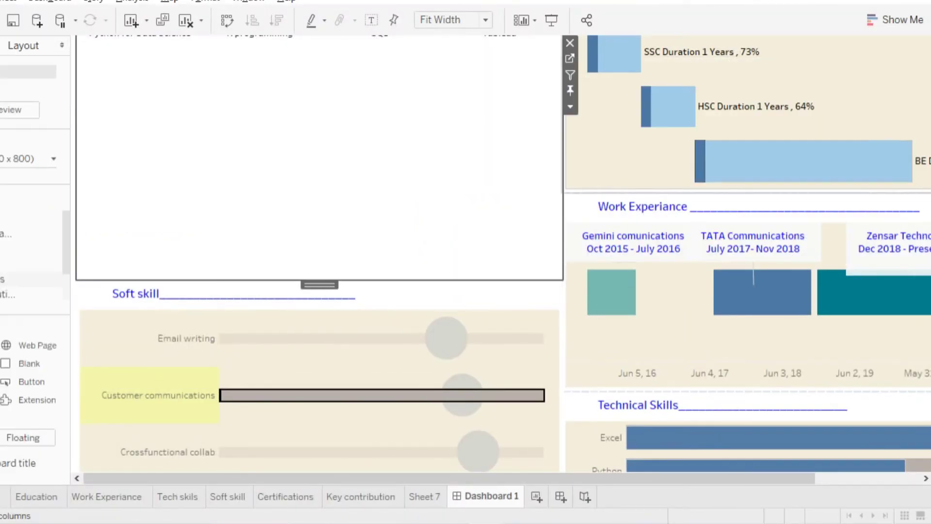
- Set the title of the empty sheet above Certifications to "About me:" in bold blue Tw Cen MT, size 15
scroll(502, 254, up, 2)
scroll(502, 254, right, 3)
click(509, 258)
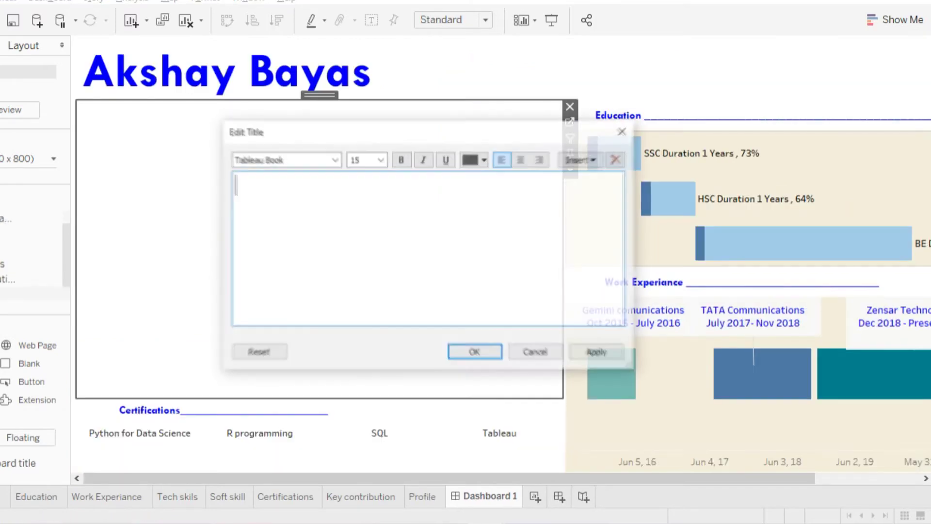
text(About me:)
click(335, 160)
click(272, 299)
click(401, 160)
click(485, 160)
click(474, 246)
click(598, 353)
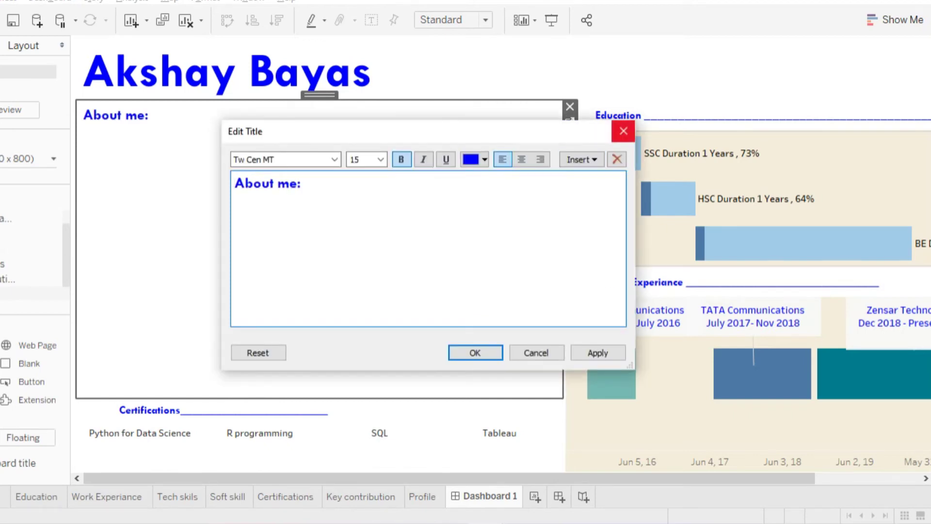
click(624, 131)
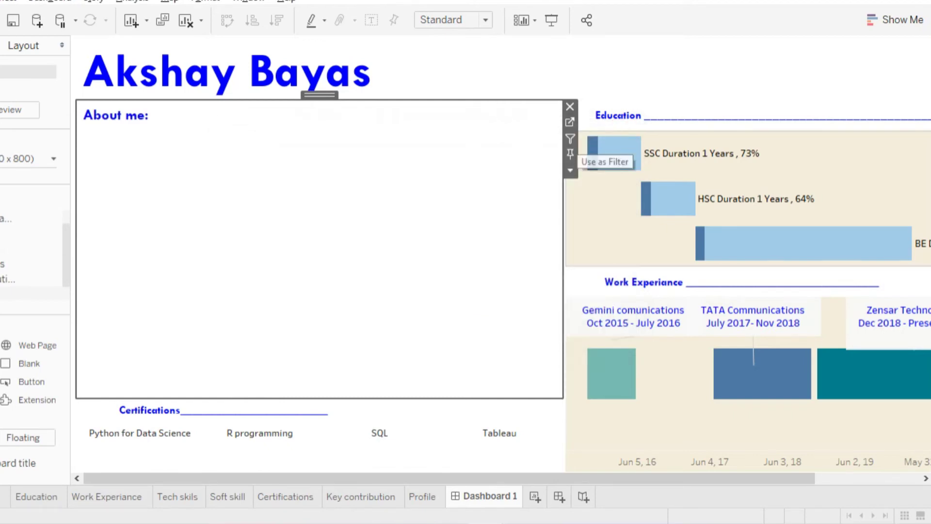
- Add a text object with the professional summary beginning "Data Analyst with 4+ years of experience" and ending "effective analyses of data."
double_click(319, 252)
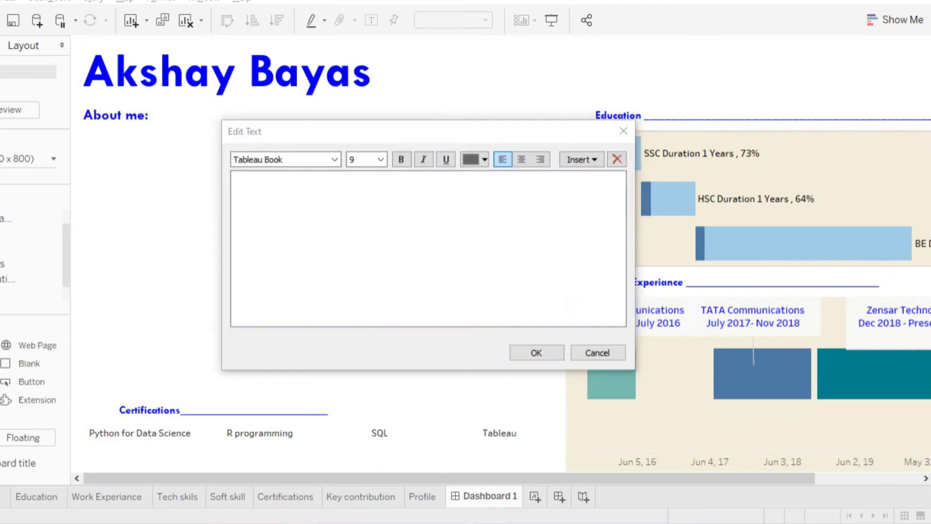
text(Data Analyst with 4+ years of experience interpreting and analyzing data in order to drive successful business solutions. Proficient knowledge in statistics, mathematics, and analytics. Excellent understanding of business operations and analytics tools for effective analyses of data.)
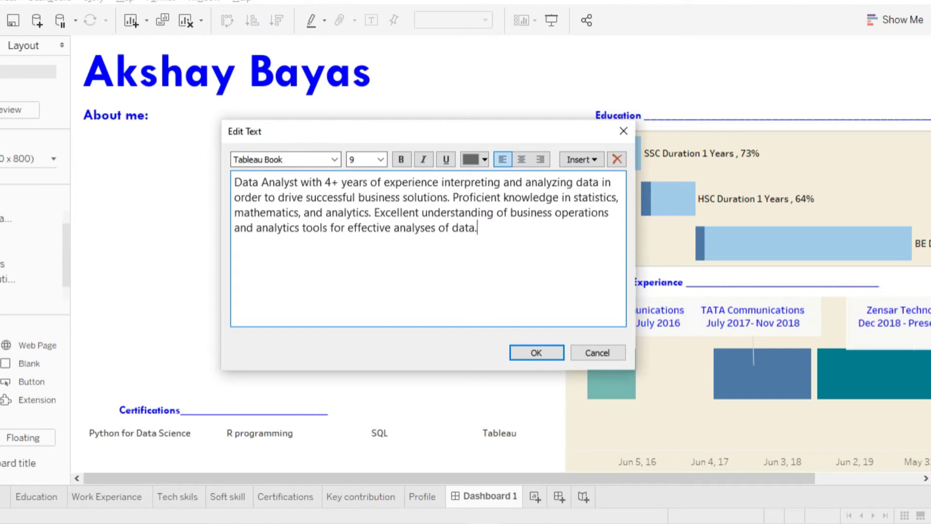
key(Return)
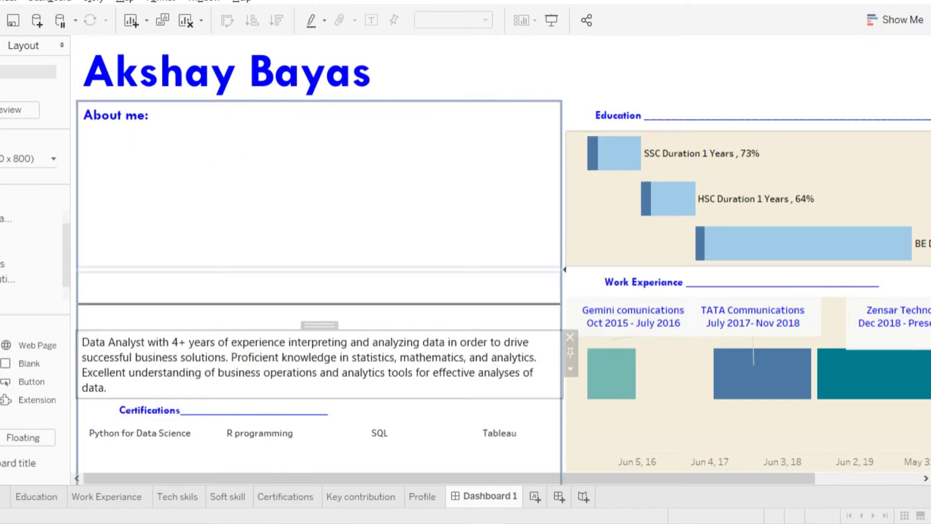
- Shrink the About me sheet and the summary text object so the text and Certifications move up beneath the title
drag(319, 399, 319, 307)
double_click(310, 213)
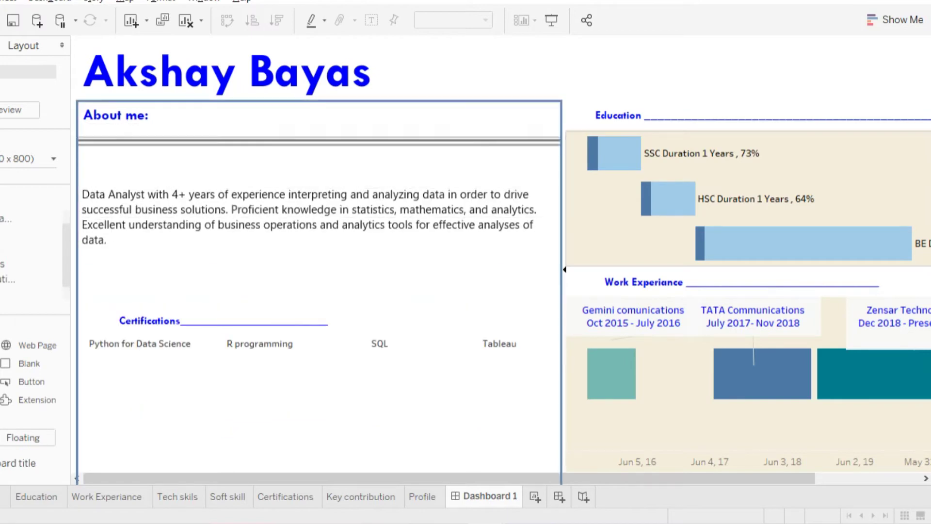
key(Return)
drag(319, 311, 319, 172)
mouse_move(319, 127)
mouse_down()
mouse_move(319, 183)
mouse_move(319, 118)
mouse_up()
click(320, 242)
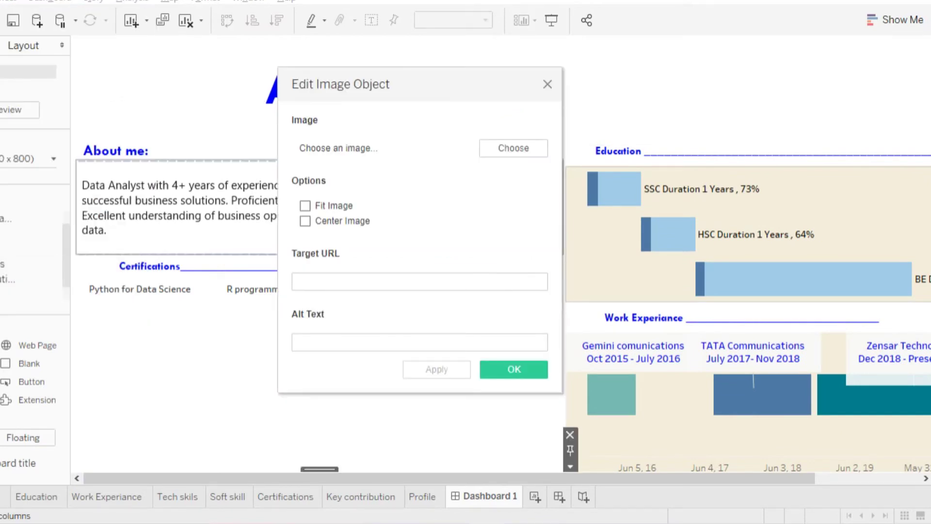
- Load the DSC_1297 photo into the image object and make the object floating
click(514, 148)
click(326, 243)
click(630, 193)
click(663, 405)
click(514, 369)
scroll(466, 253, down, 3)
right_click(328, 353)
click(375, 376)
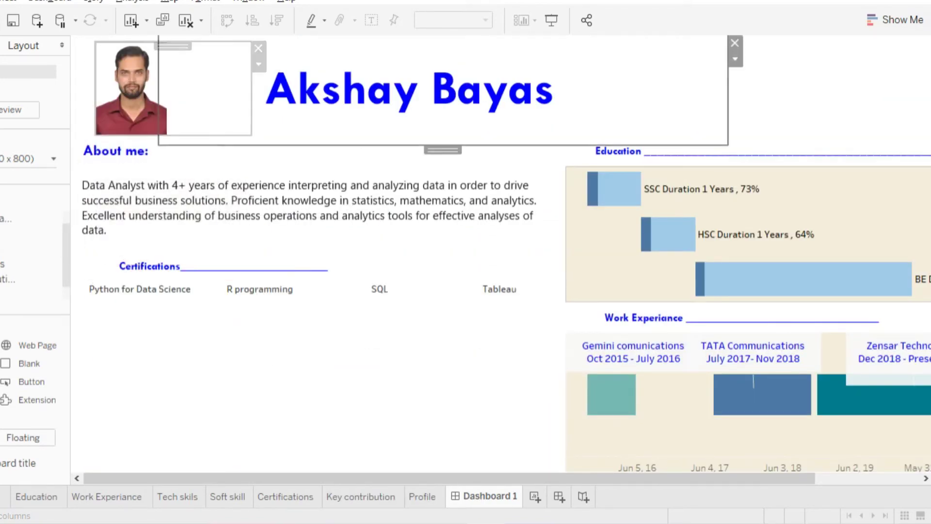
- Replace the profile photo with its circular version and place it beside the name heading
right_click(136, 85)
mouse_move(208, 169)
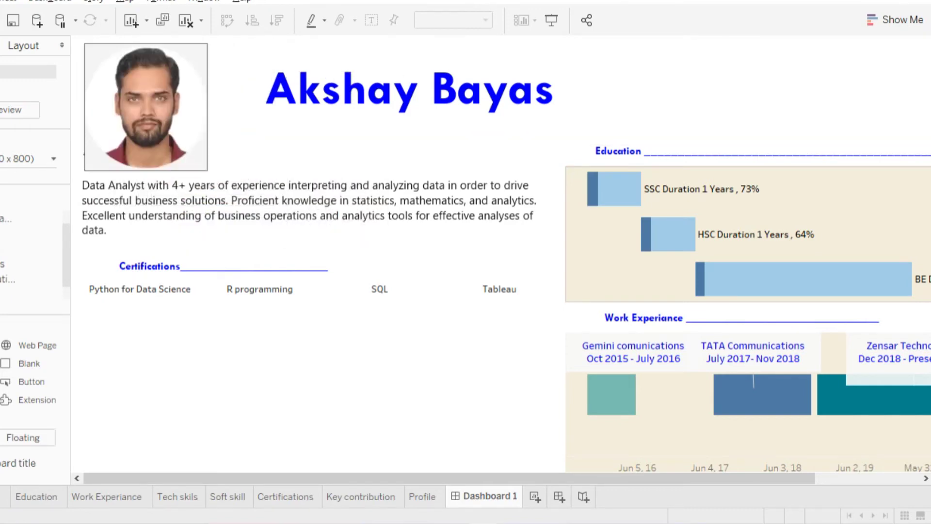
click(485, 121)
click(310, 206)
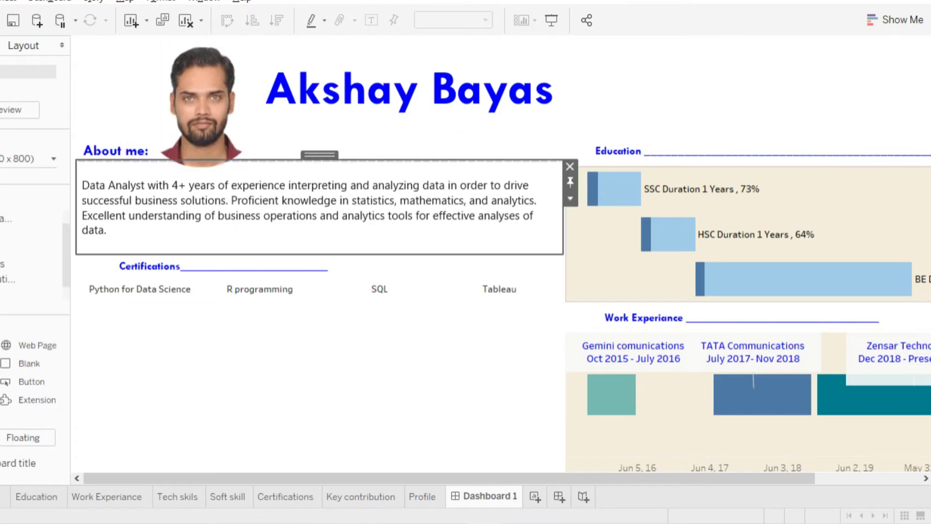
click(201, 107)
- Move the About me section below the profile photo and close the gap between its title and the summary text
click(310, 194)
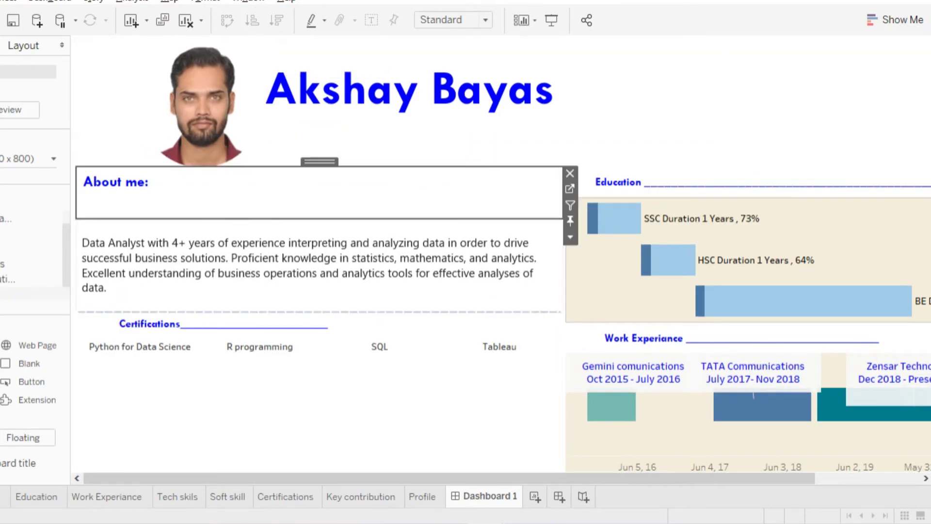
click(310, 257)
click(485, 121)
scroll(485, 291, right, 5)
scroll(485, 291, left, 5)
click(320, 378)
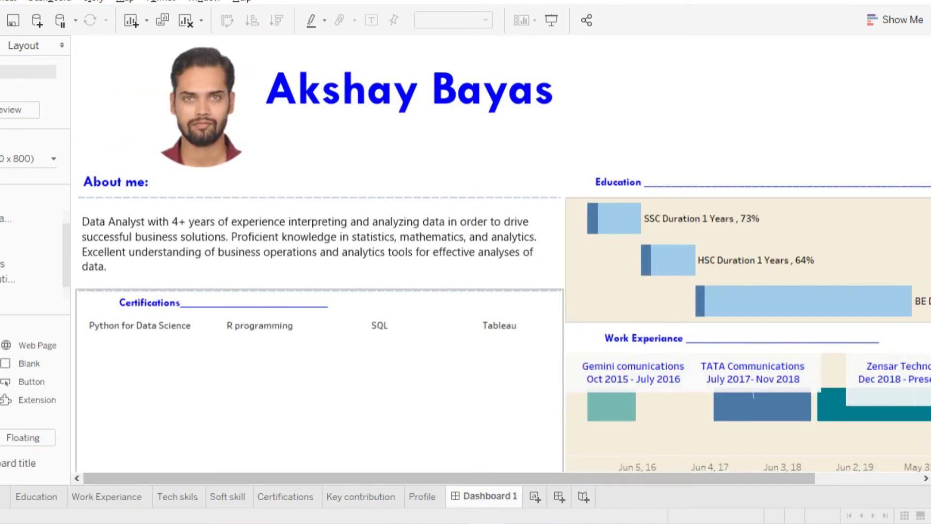
- Add an image object below the Certifications sheet, load the cert image from the Tableau Resume folder and make it floating
scroll(320, 291, down, 4)
drag(29, 327, 179, 326)
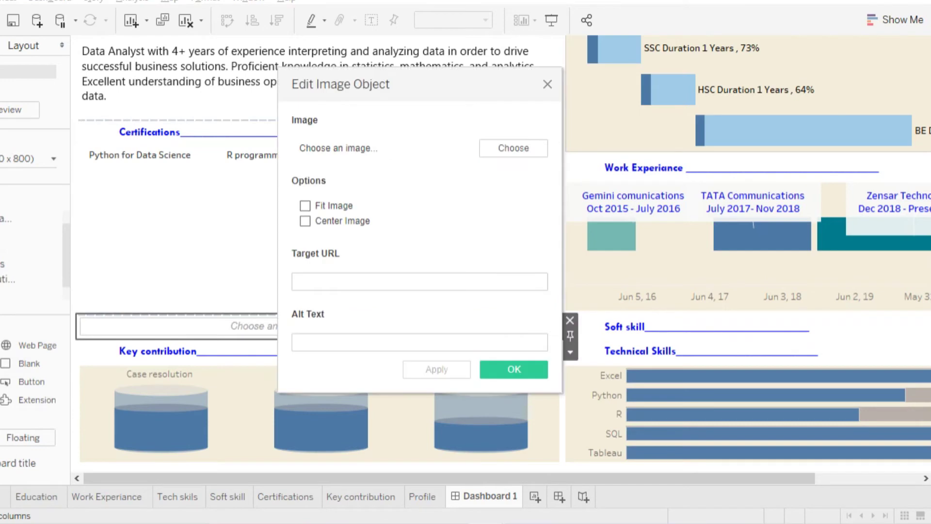
click(514, 148)
click(343, 226)
click(451, 183)
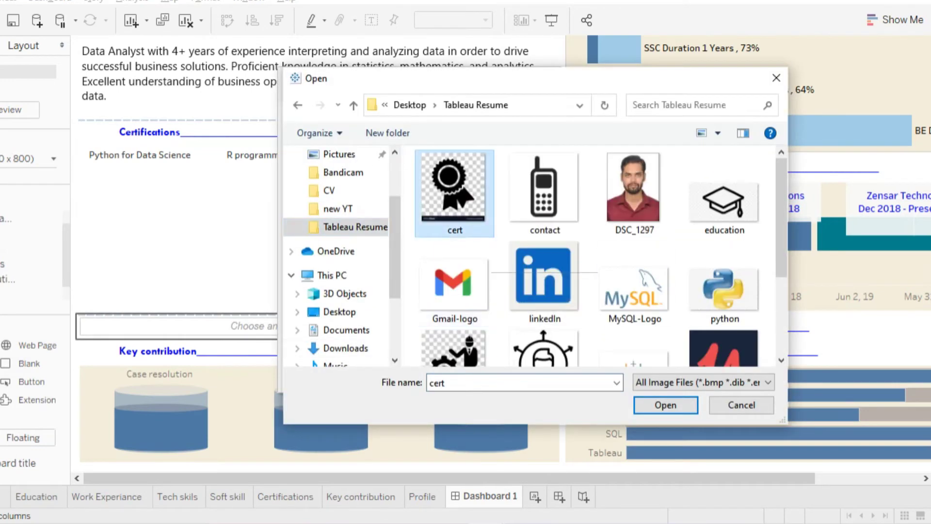
click(661, 406)
click(513, 369)
right_click(327, 306)
click(354, 332)
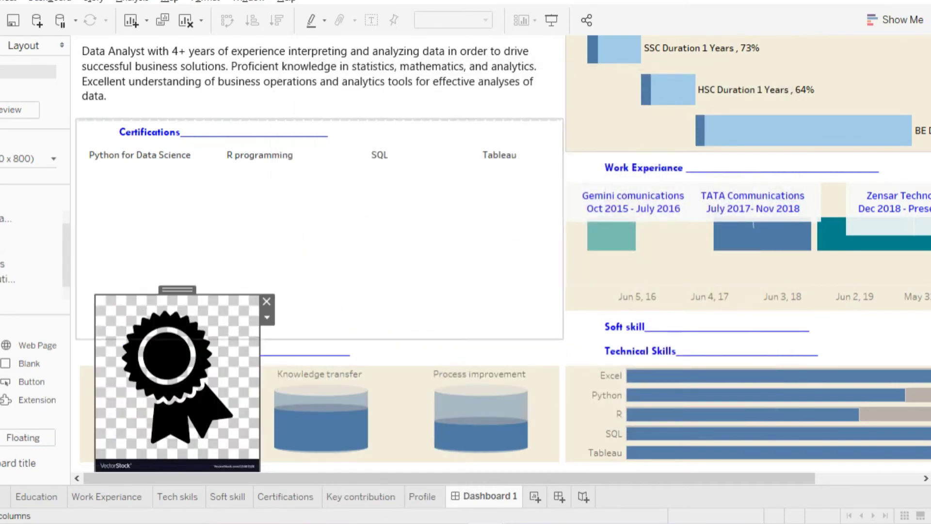
- Shrink the award badge to a small icon beside the Certifications title and reduce the title's leading indent
drag(94, 184, 90, 121)
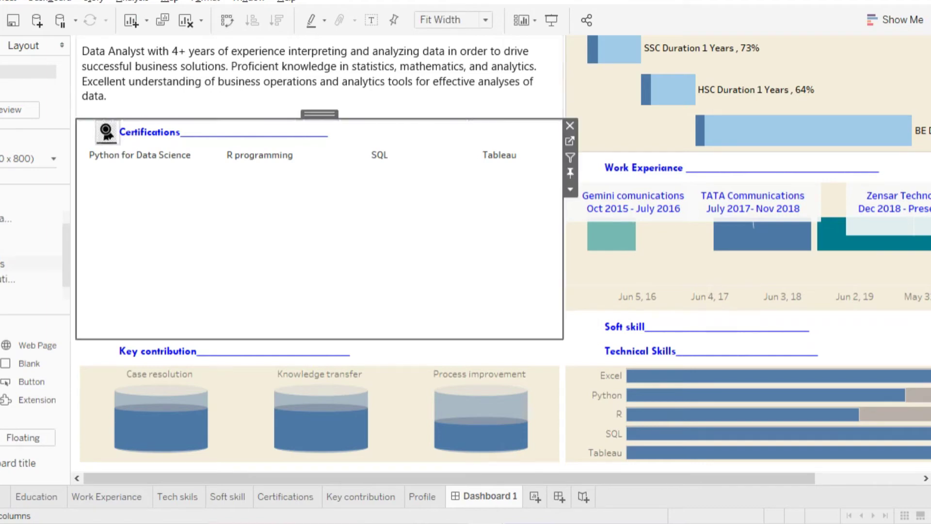
double_click(150, 132)
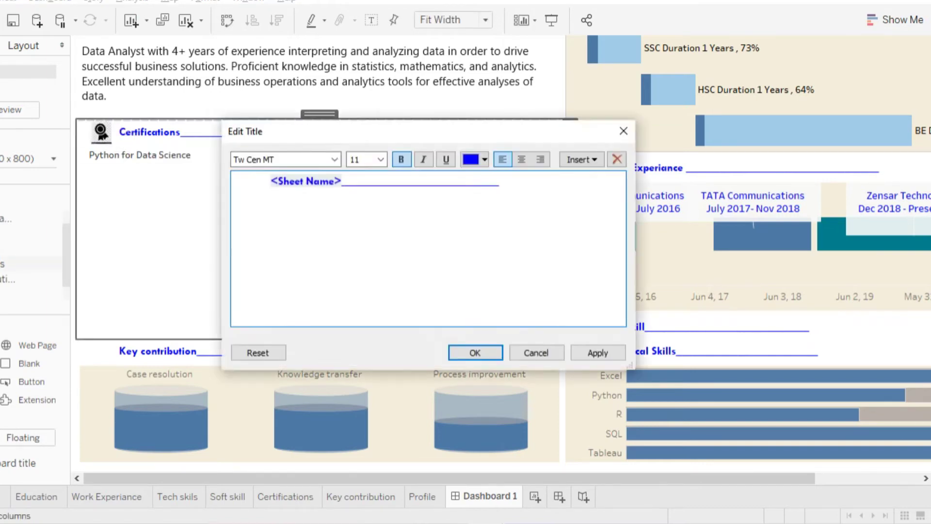
key(alt+a)
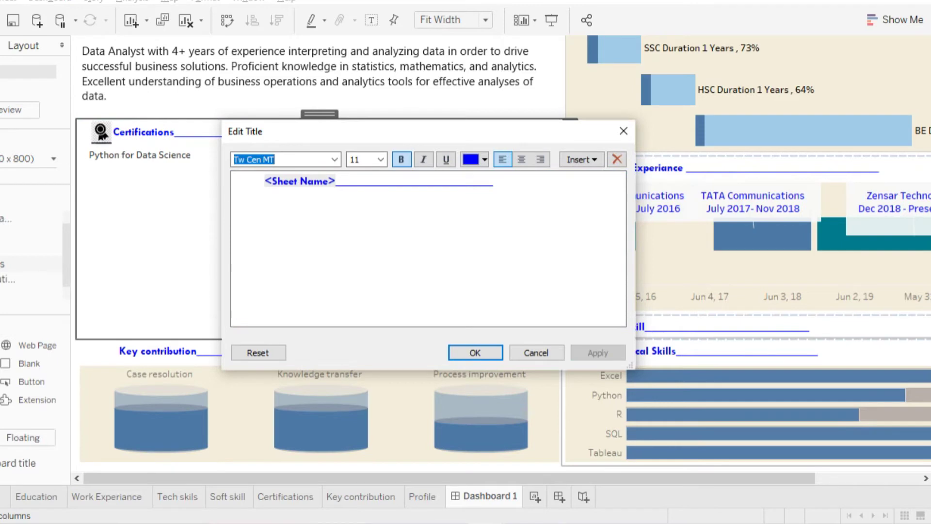
key(Return)
- Nudge the award icon into position beside the Certifications title and choose an option from its object options
scroll(503, 253, up, 2)
click(101, 223)
click(102, 224)
click(101, 223)
click(102, 224)
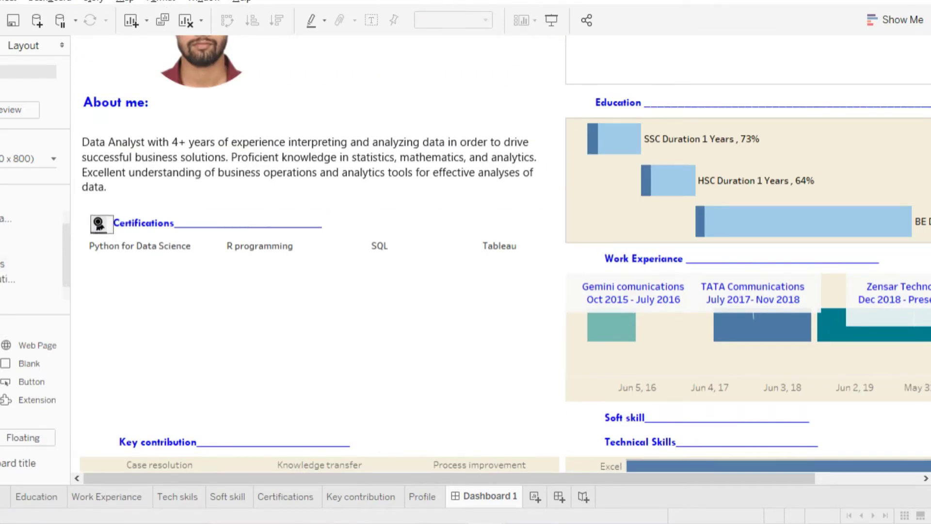
click(101, 224)
click(101, 224)
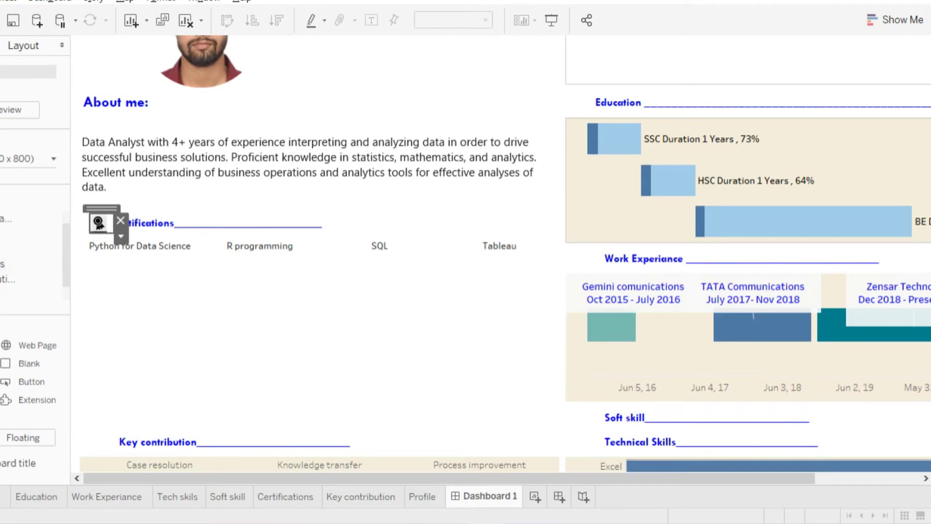
click(121, 236)
click(156, 313)
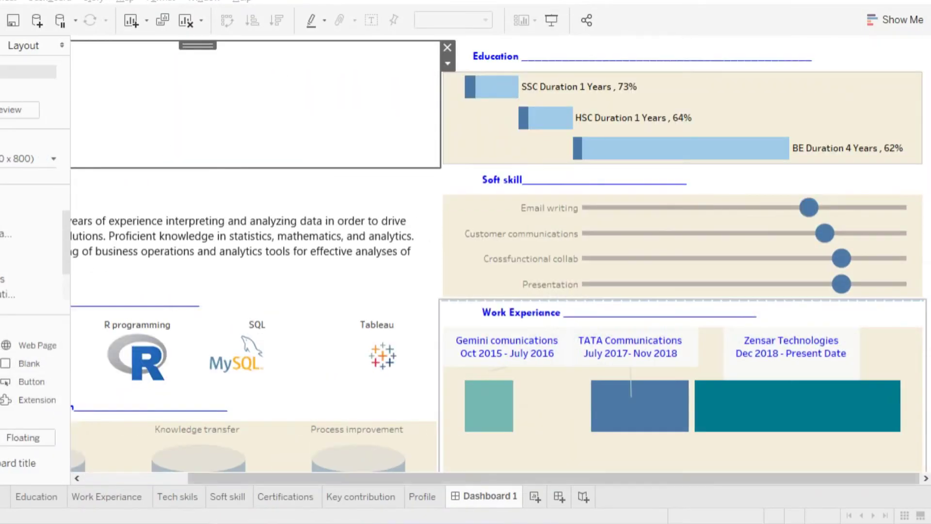
scroll(501, 257, left, 3)
scroll(503, 253, down, 5)
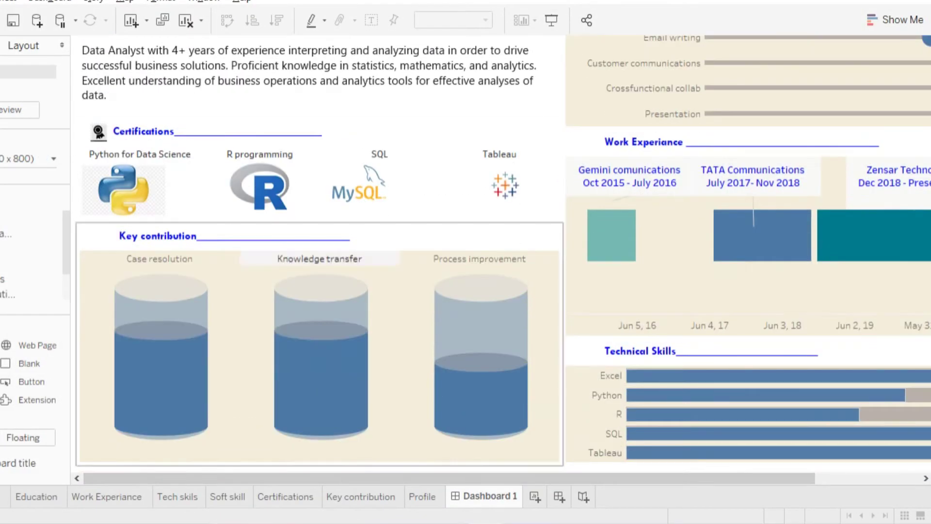
- Rearrange the dashboard so the Work Experiance sheet sits below Certifications and the Key contribution sheet sits between Soft skill and Technical Skills
click(320, 291)
scroll(501, 252, right, 3)
click(679, 228)
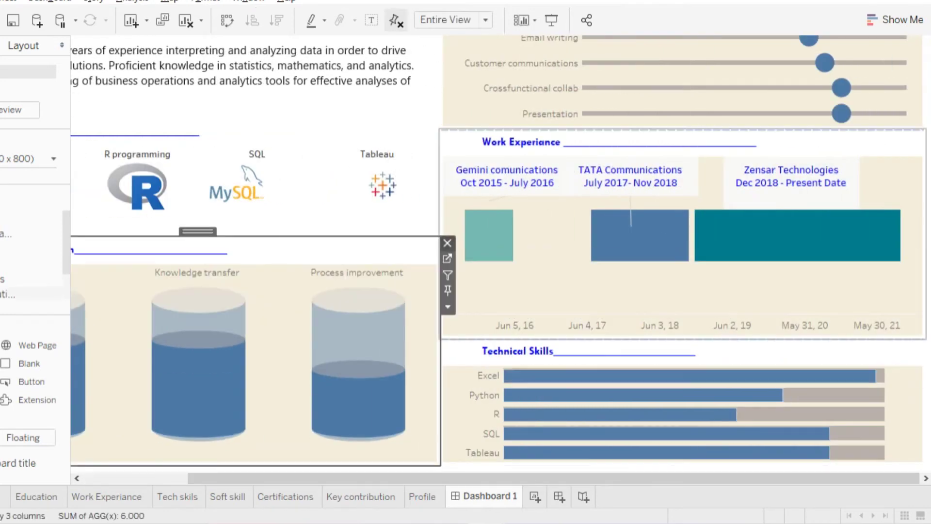
drag(684, 130, 198, 233)
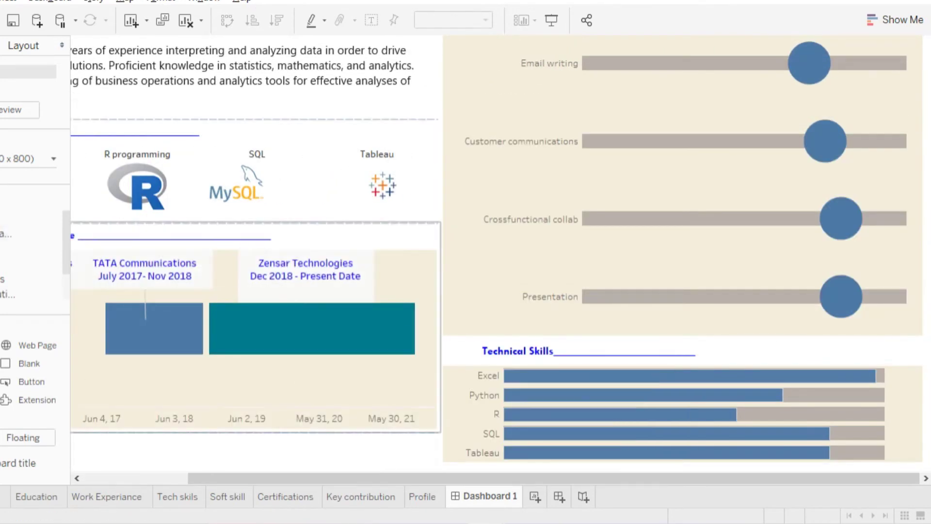
click(29, 294)
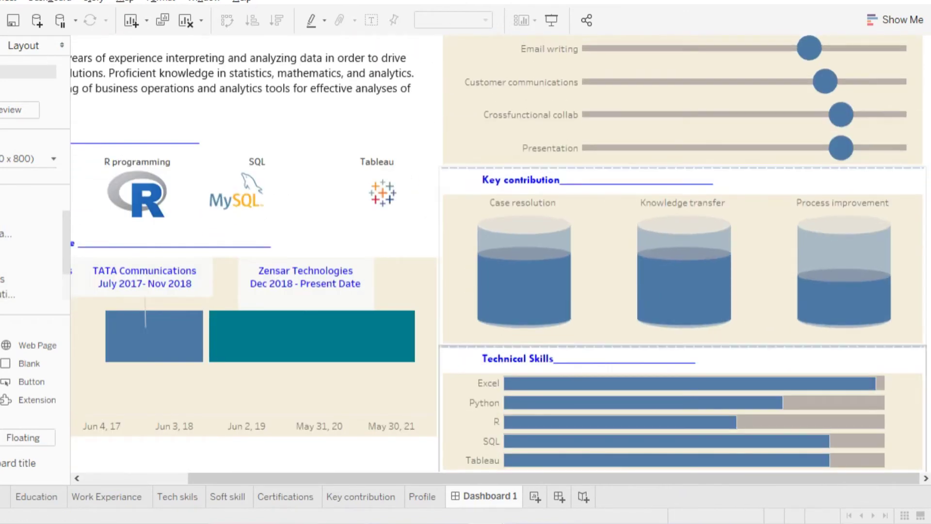
scroll(320, 335, left, 3)
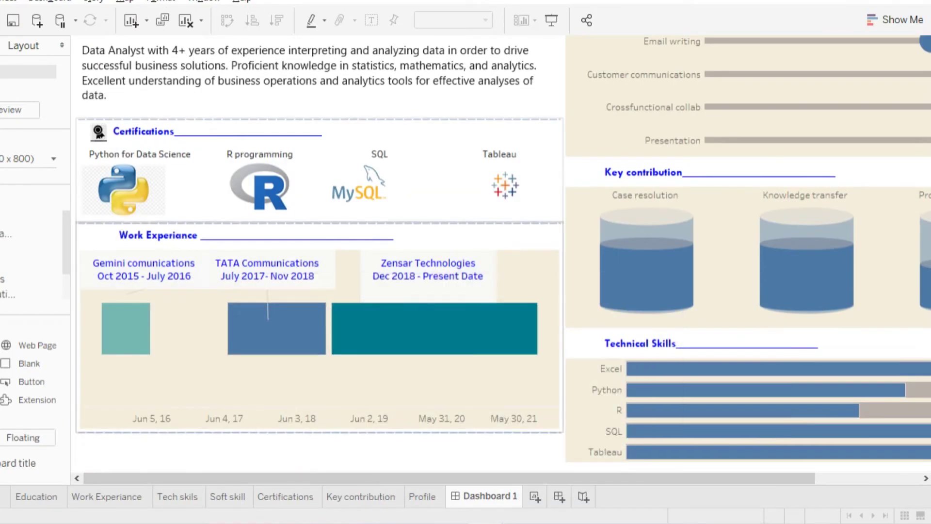
- Make the Certifications section taller and extend the Work Experiance sheet down to the dashboard's lower edge
mouse_move(250, 335)
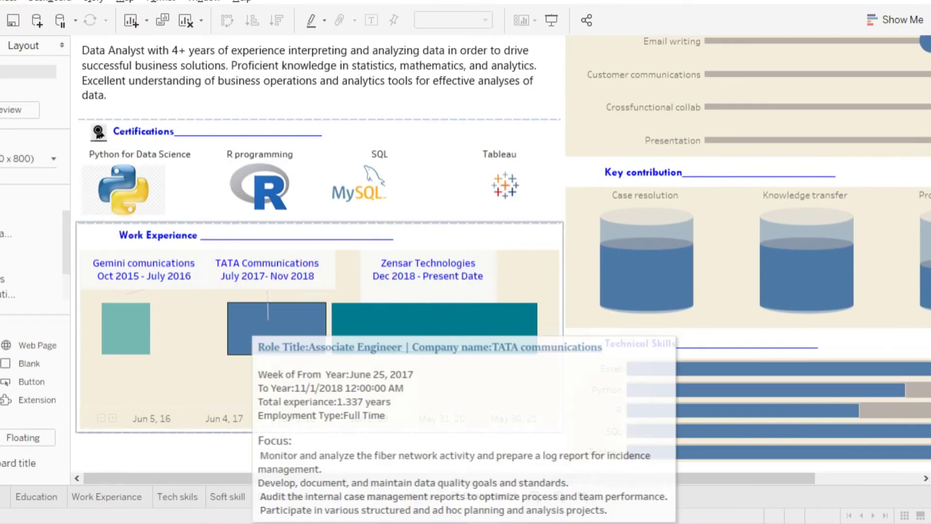
click(250, 334)
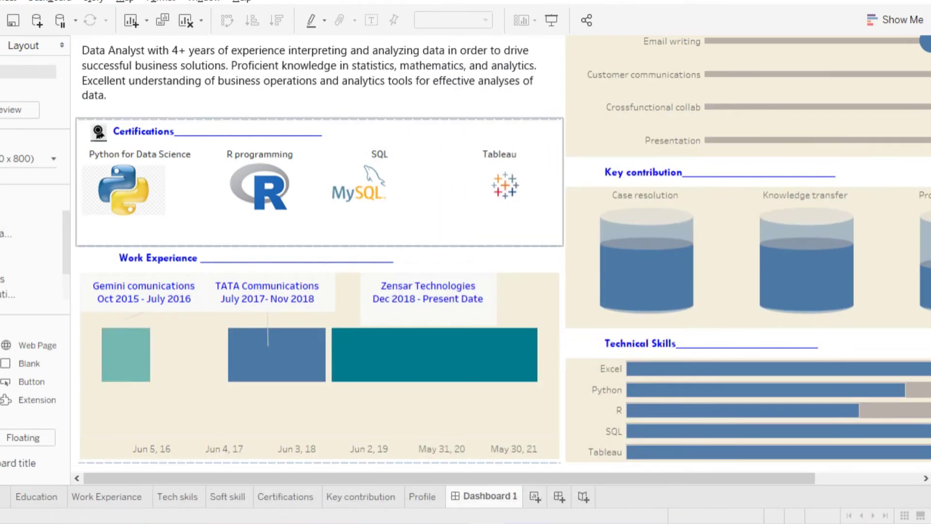
scroll(145, 340, up, 3)
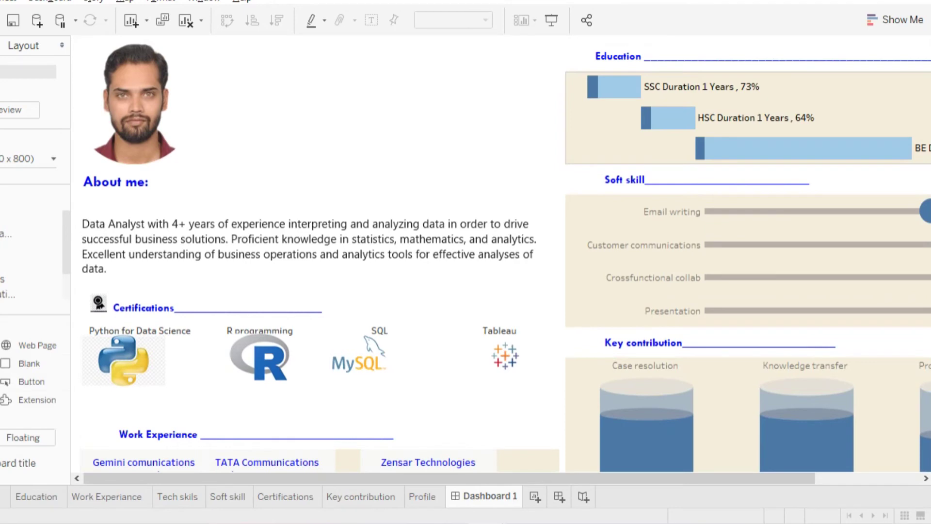
click(511, 147)
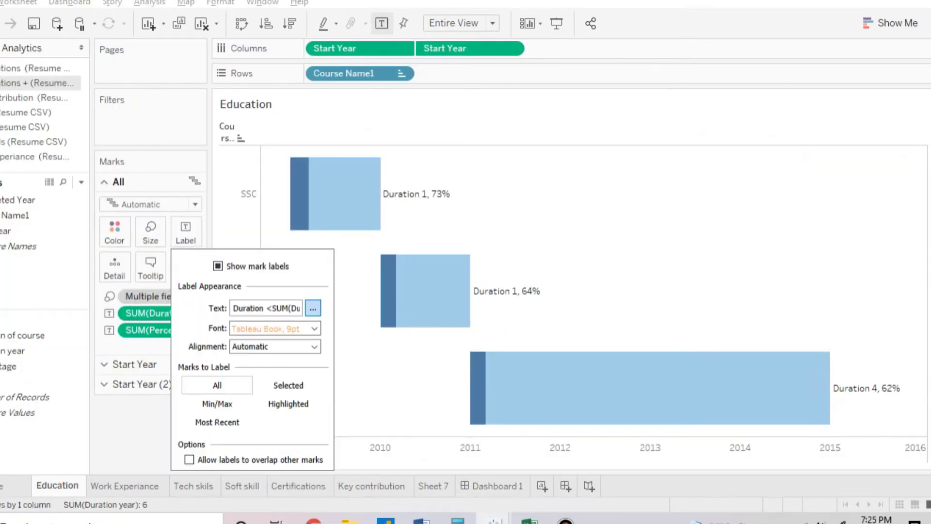
click(313, 308)
click(321, 197)
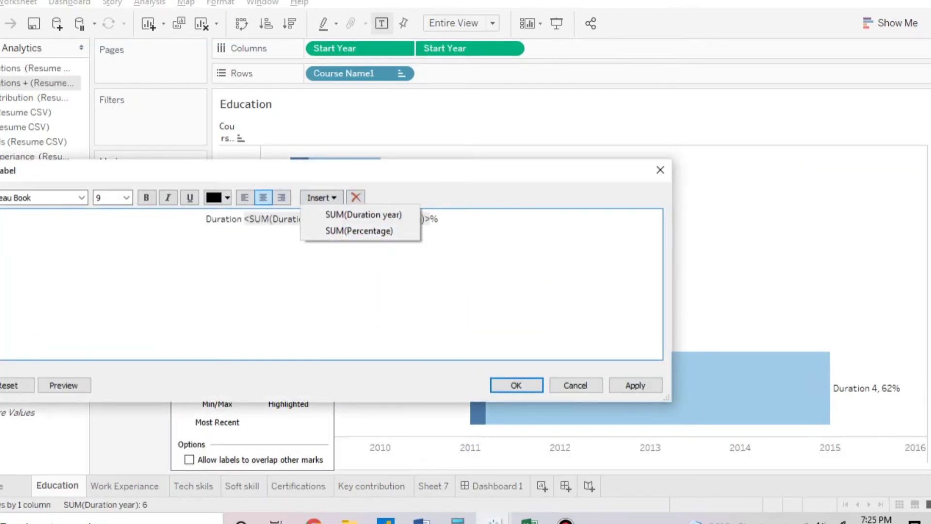
click(660, 169)
drag(359, 73, 185, 231)
key(ctrl+z)
- Add the Course Name1 field to the labels of the Start Year marks on the Education sheet
click(131, 363)
click(185, 248)
drag(14, 214, 186, 249)
right_click(248, 194)
click(257, 245)
right_click(226, 126)
click(301, 284)
right_click(317, 442)
click(349, 413)
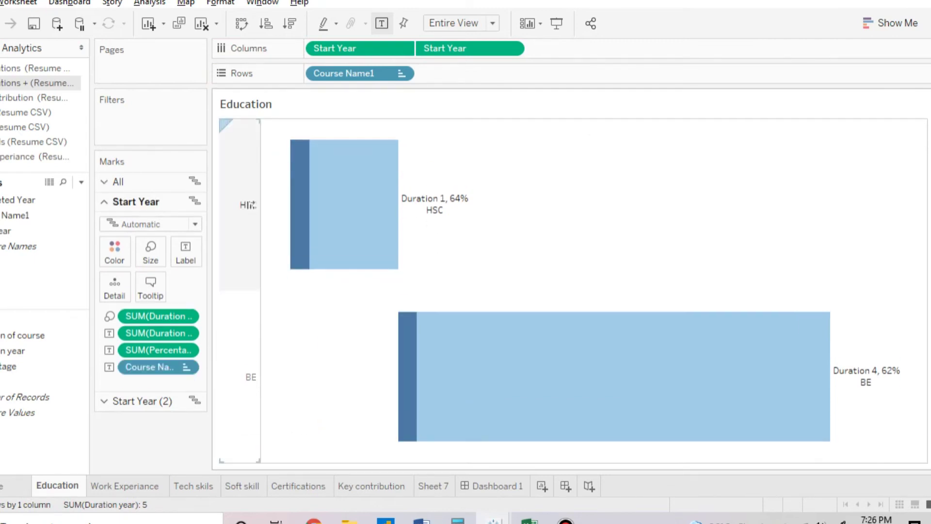
key(ctrl+z)
key(ctrl+z)
key(ctrl+z)
- Hide the row field label and the course name row headers of the Education chart
right_click(227, 127)
click(304, 283)
right_click(234, 312)
click(240, 359)
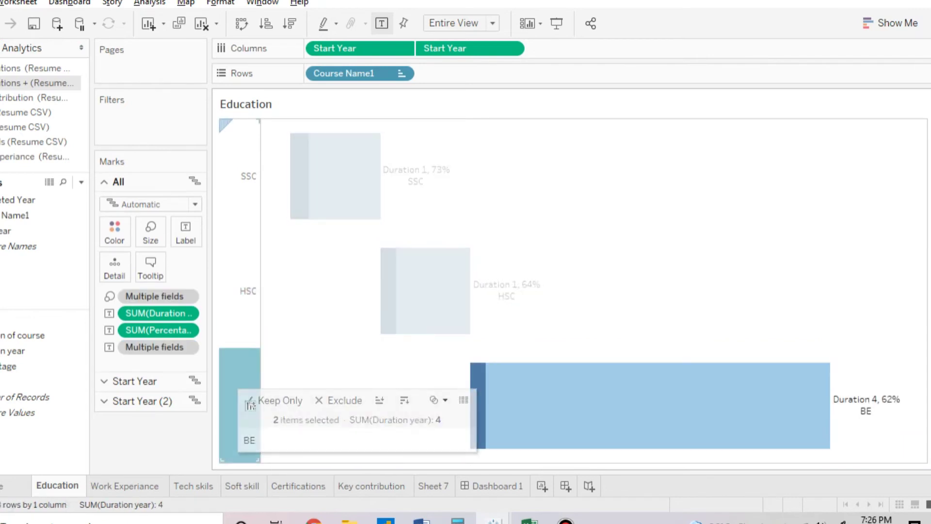
right_click(234, 142)
click(284, 238)
- Edit the Education mark label so Course Name1 stands before the Duration text on a single line
click(186, 233)
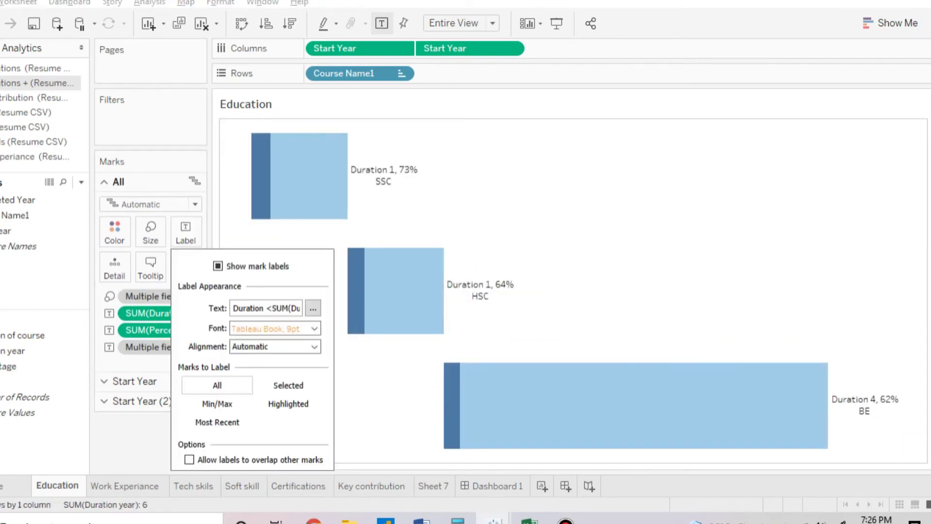
click(313, 307)
click(321, 197)
click(352, 248)
click(634, 386)
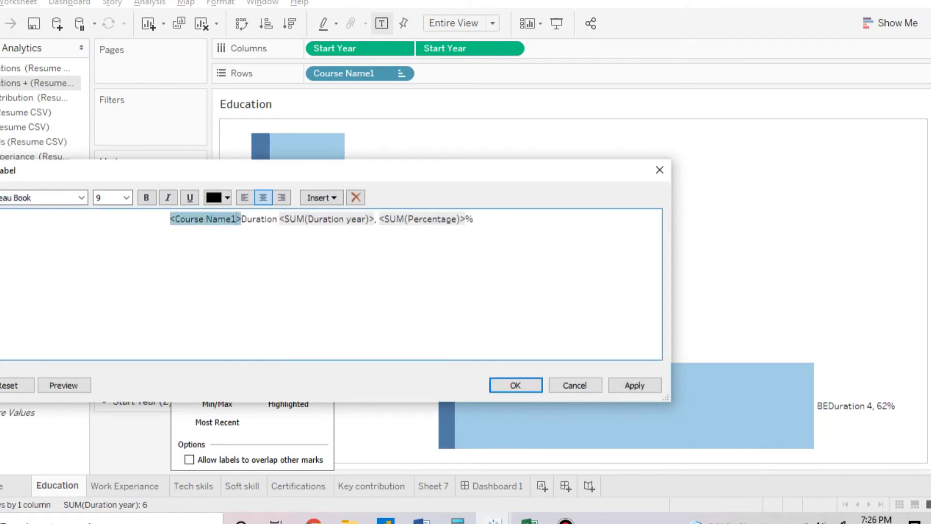
click(515, 385)
key(Escape)
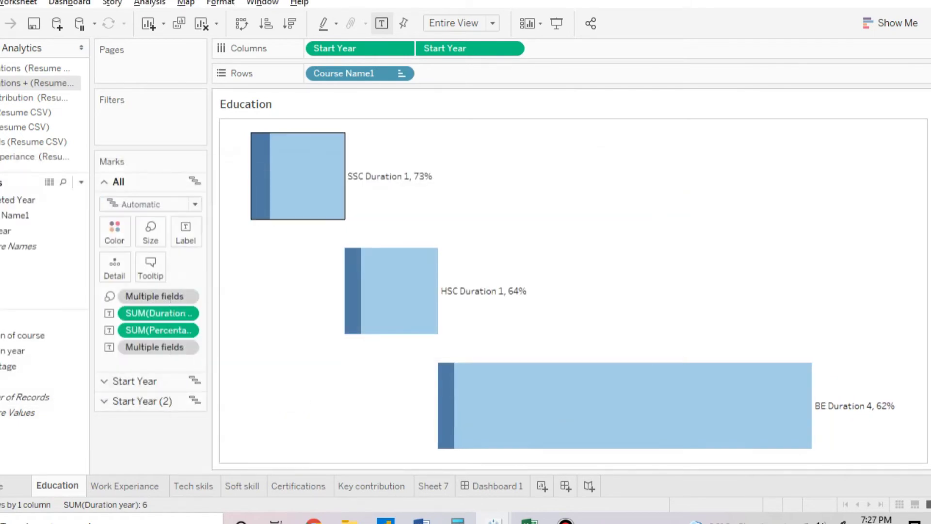
- Add the word Years after the duration value in the Education mark labels and apply the label changes
click(186, 233)
click(313, 307)
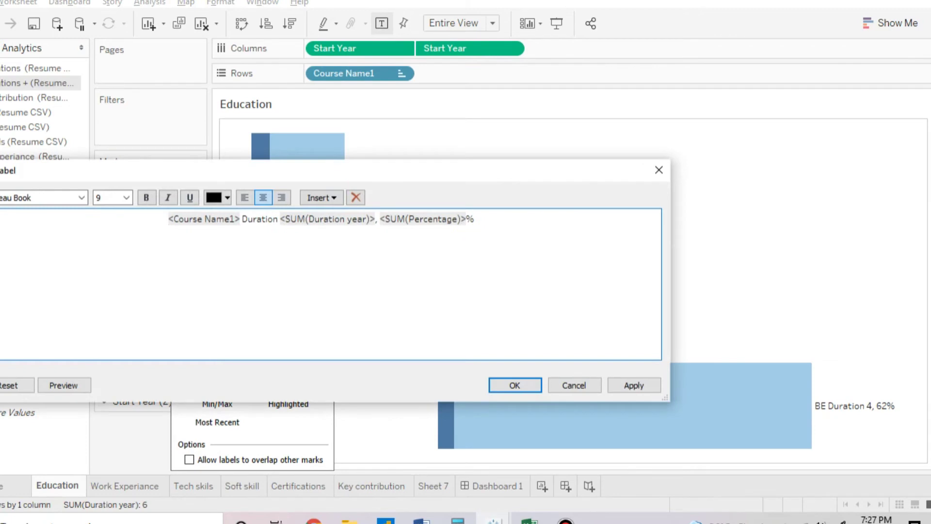
key(ctrl+a)
click(218, 198)
key(Escape)
click(634, 385)
click(516, 385)
key(Escape)
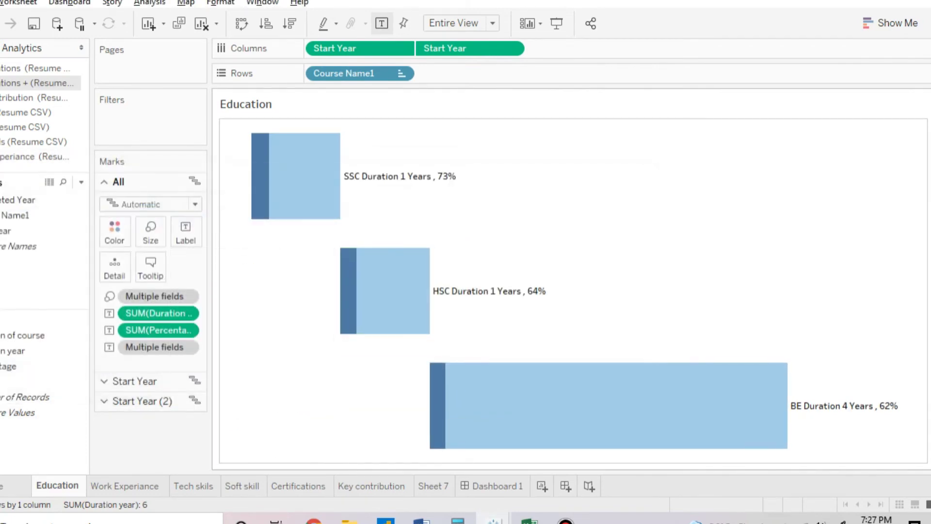
- Open the shading format for the Education sheet and give the whole worksheet a light beige background
right_click(522, 168)
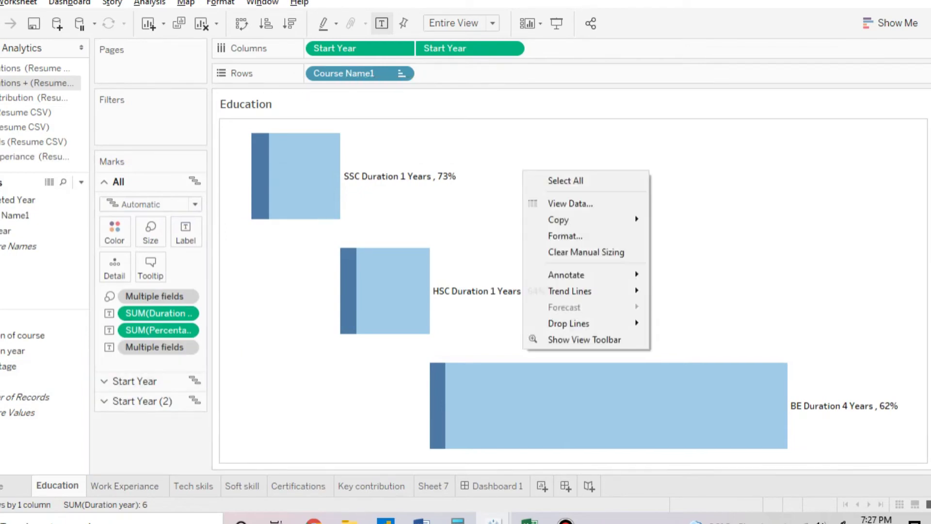
click(149, 3)
mouse_move(220, 3)
click(242, 106)
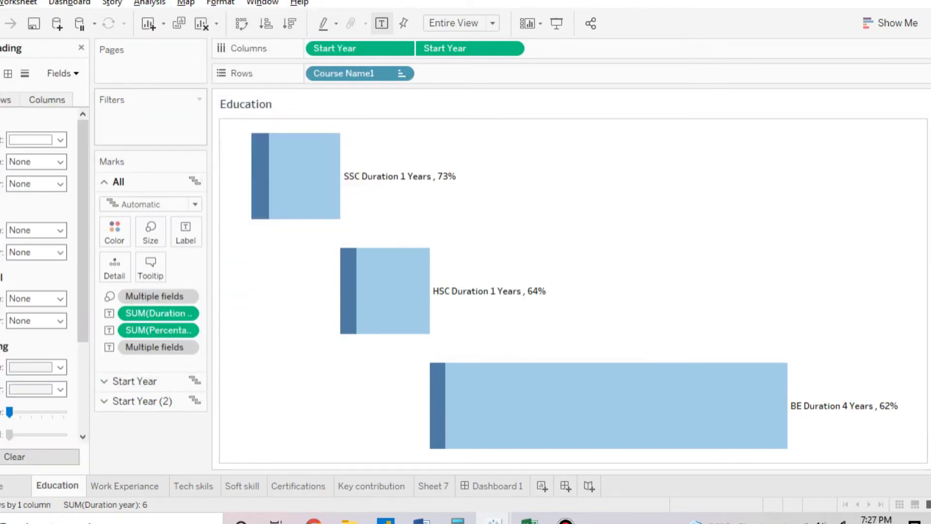
click(36, 139)
click(59, 176)
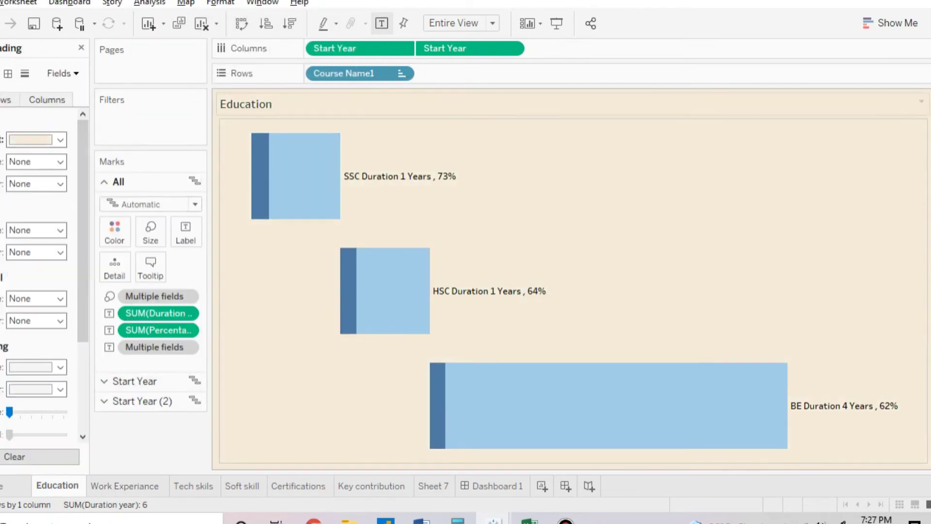
- Style the Education title as bold blue 11 pt text followed by an underscore line and check it on Dashboard 1
double_click(246, 104)
click(492, 158)
click(519, 194)
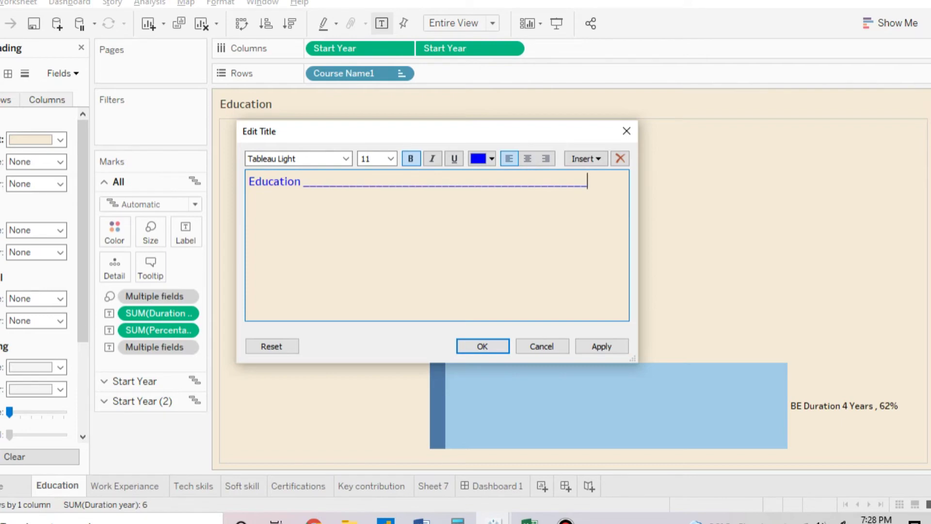
key(Return)
click(492, 485)
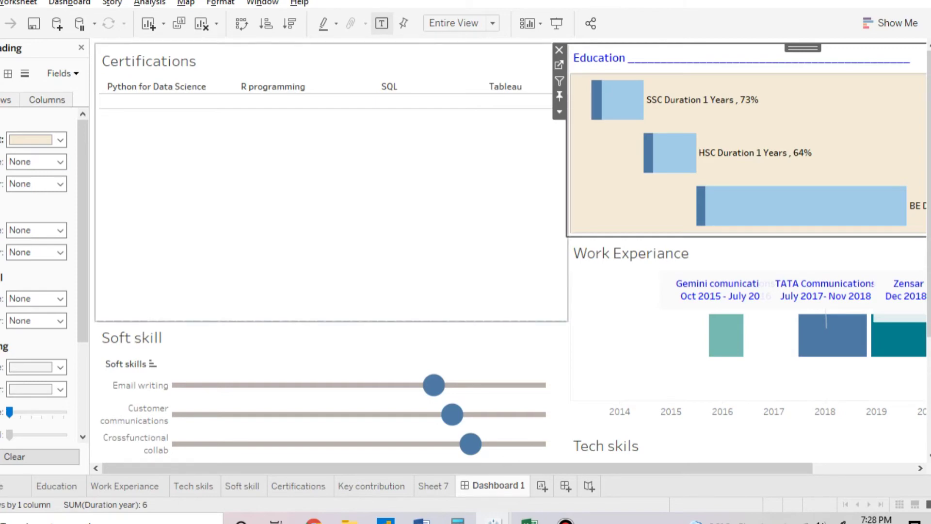
click(559, 65)
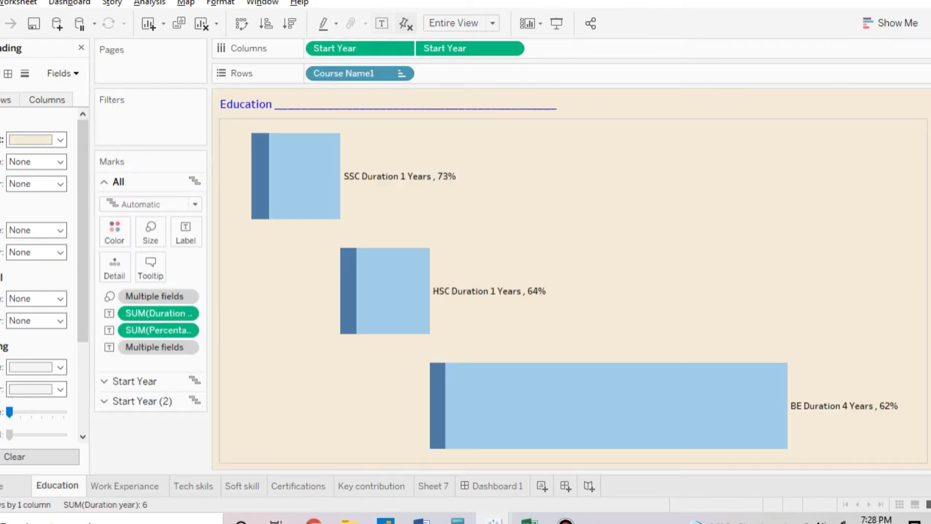
double_click(246, 104)
click(585, 158)
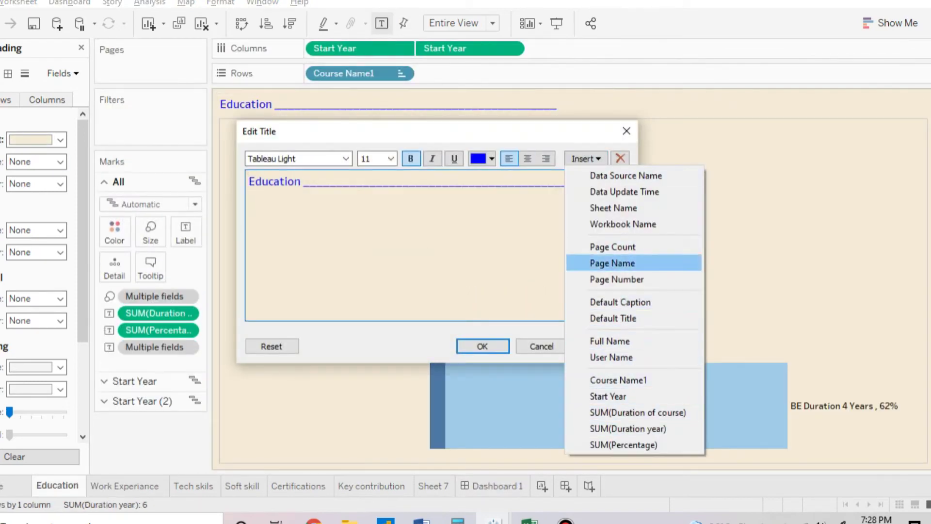
key(Escape)
key(Escape)
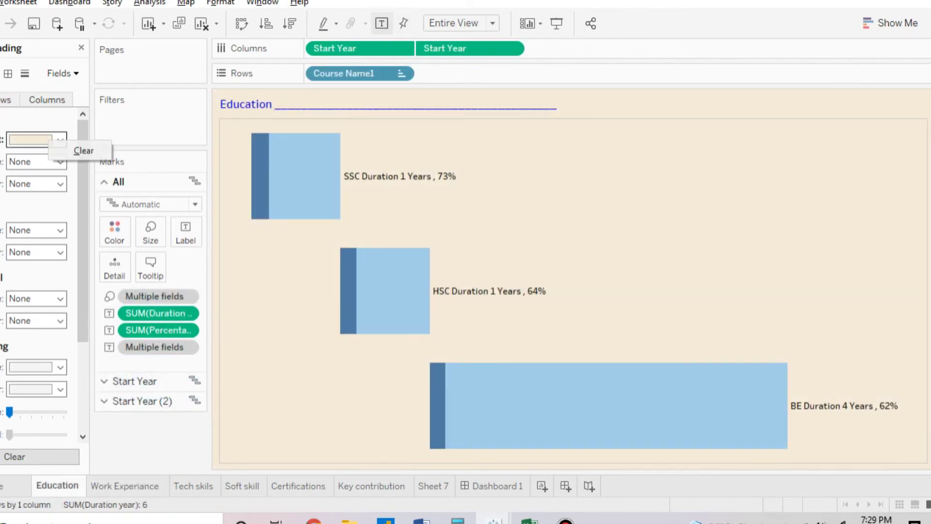
click(60, 140)
click(62, 74)
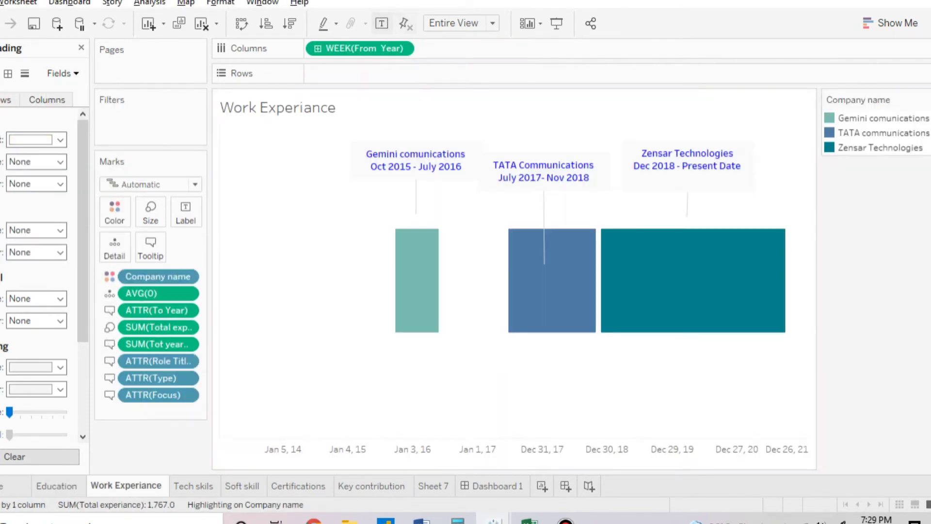
- Style the Work Experiance title as indented bold blue 11 pt text followed by an underscore line
double_click(277, 107)
key(ctrl+a)
click(390, 159)
click(369, 187)
click(411, 159)
click(492, 158)
click(558, 194)
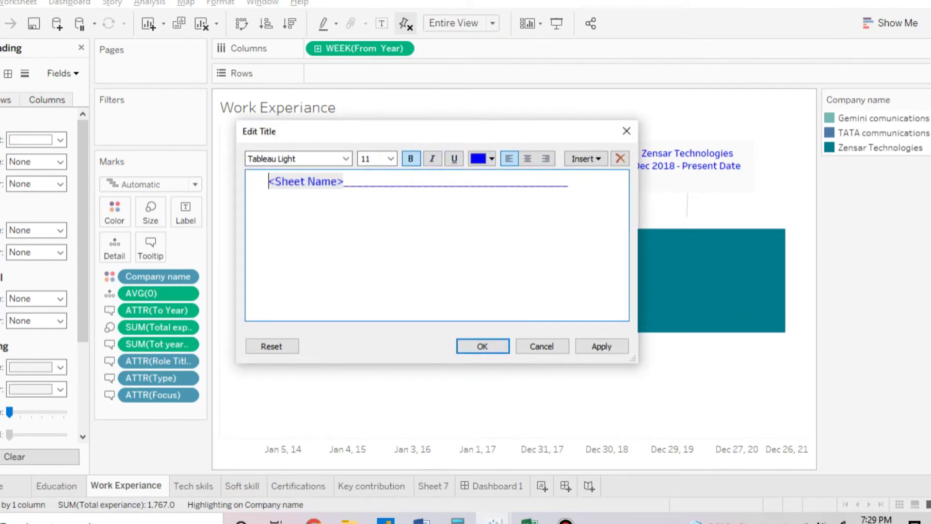
click(602, 346)
click(482, 346)
- Shade the Work Experiance and Education worksheets in a matching light beige
click(60, 140)
click(59, 185)
click(56, 485)
click(60, 139)
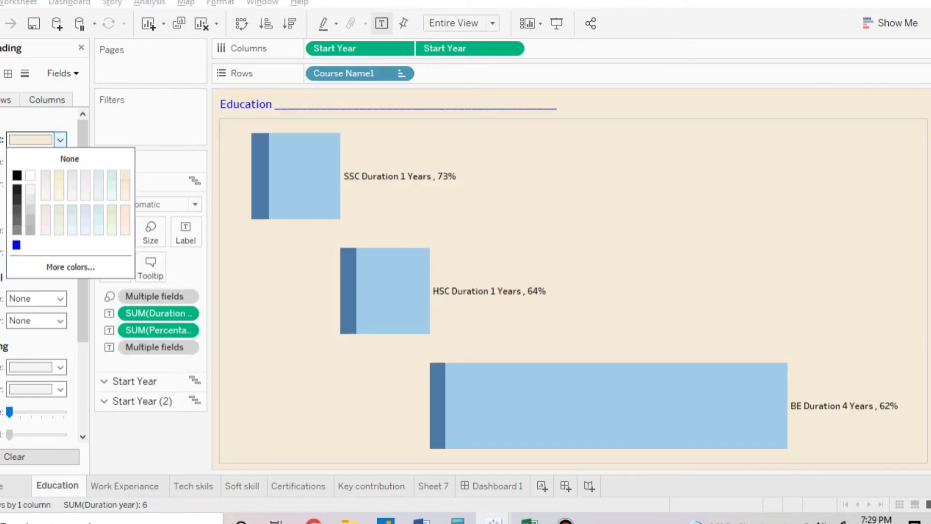
click(59, 175)
click(124, 485)
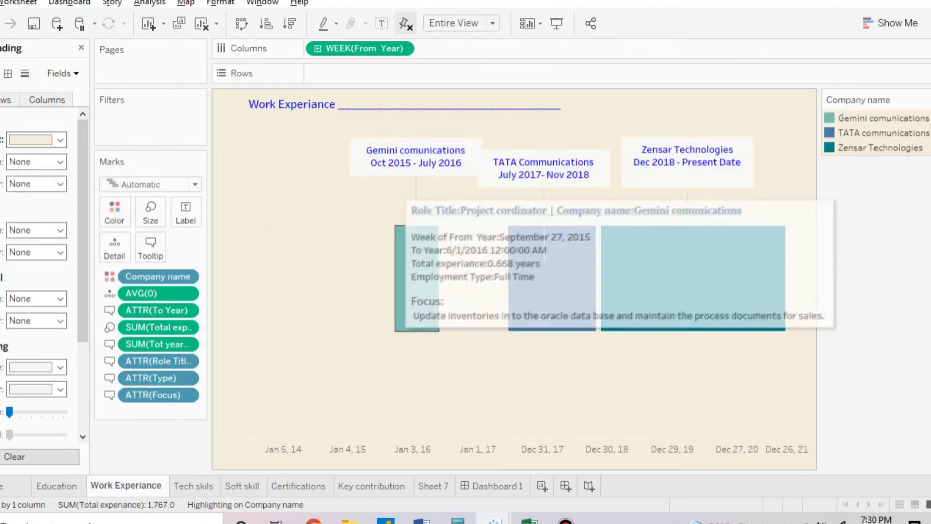
- Move the Gemini annotation up and the TATA annotation down, and tighten the timeline's date axis around the employment bars
click(416, 156)
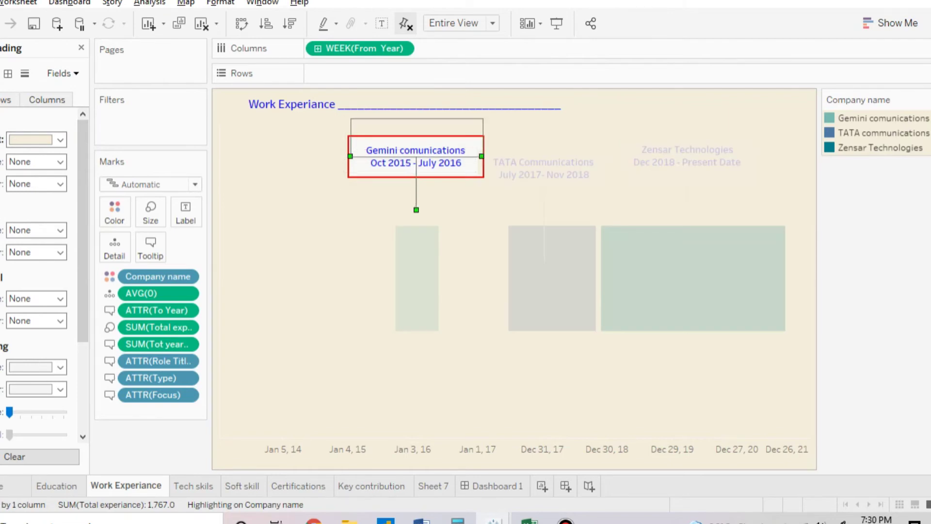
key(Escape)
click(543, 168)
click(694, 277)
key(Escape)
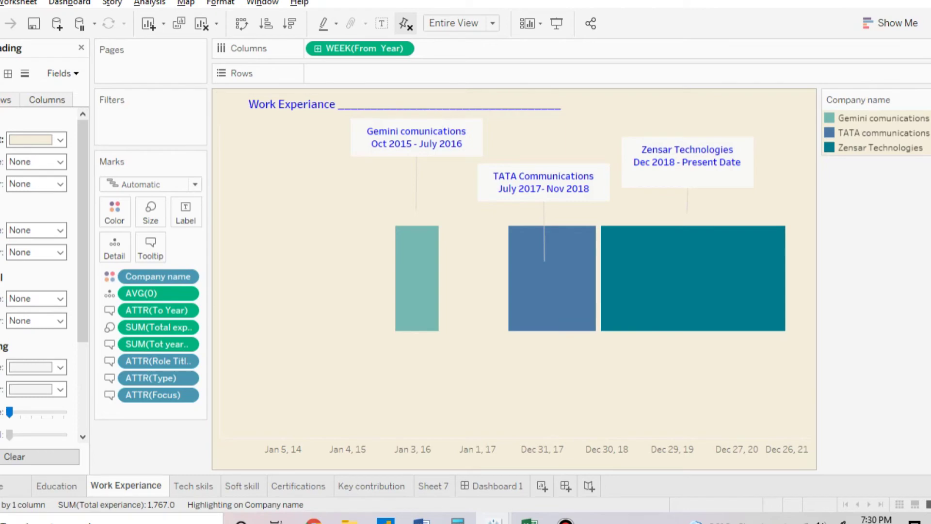
right_click(317, 449)
click(333, 357)
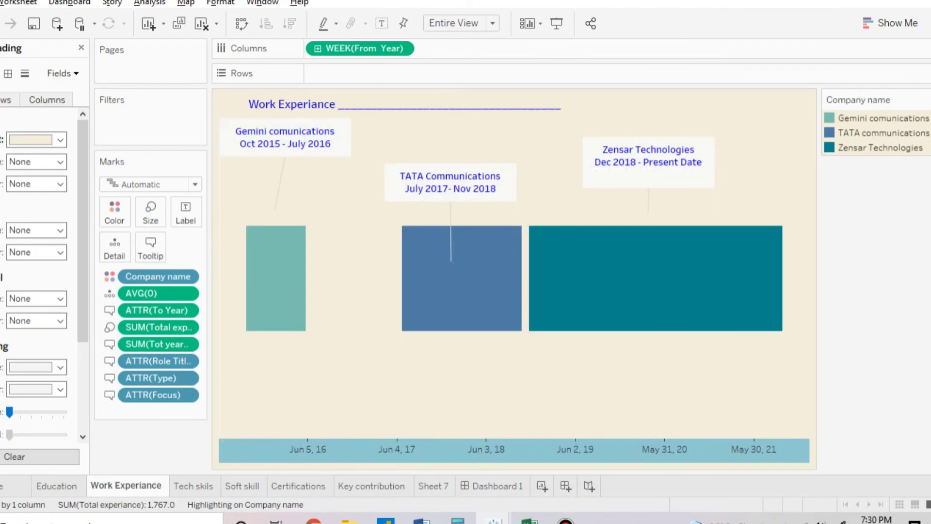
click(56, 485)
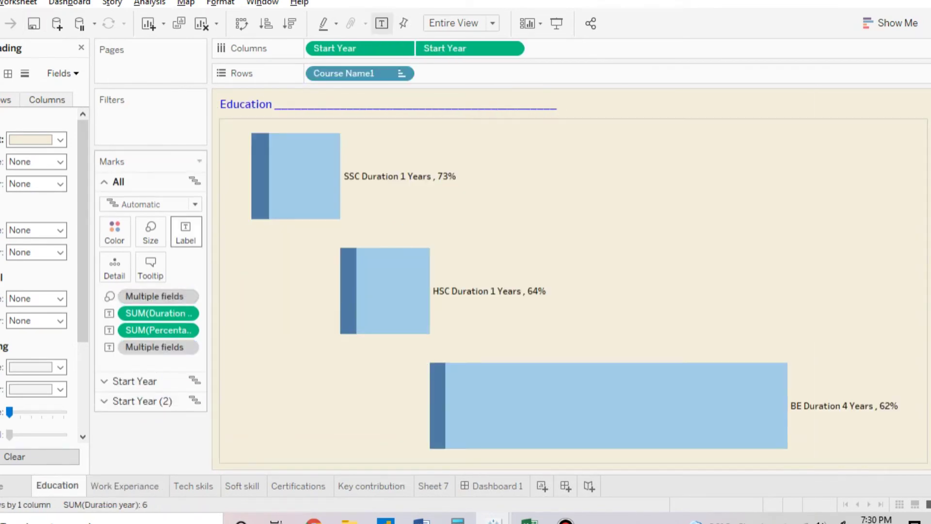
double_click(246, 104)
key(Return)
- Retitle the Tech skils sheet as Technical Skills followed by an underscore line, in smaller bold blue text
click(194, 486)
double_click(253, 107)
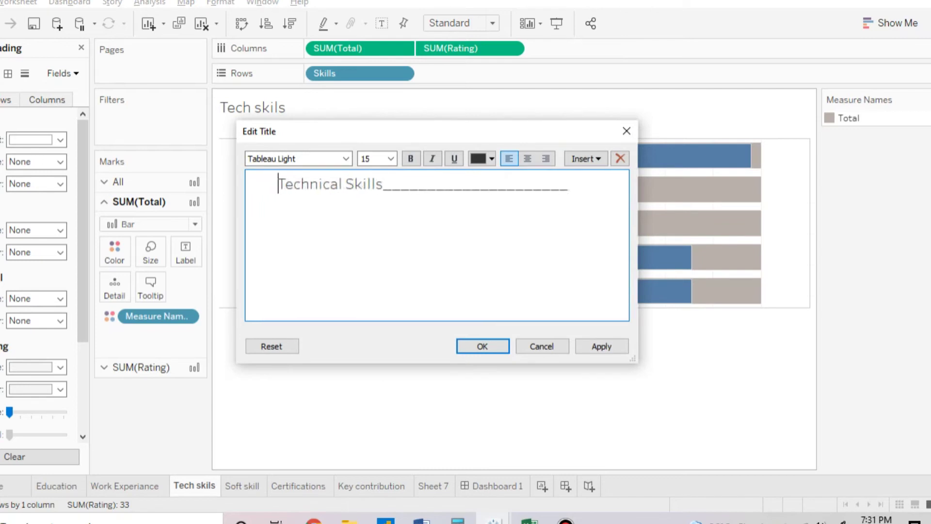
key(ctrl+a)
click(492, 158)
click(481, 243)
click(391, 159)
click(370, 206)
click(410, 159)
click(602, 345)
key(Return)
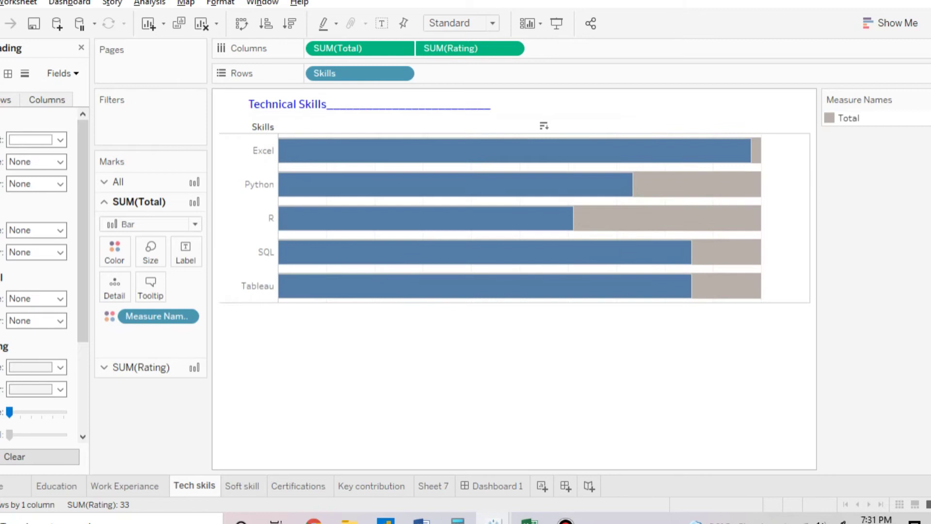
- Hide the Skills row field label above the Technical Skills chart
right_click(259, 127)
click(291, 262)
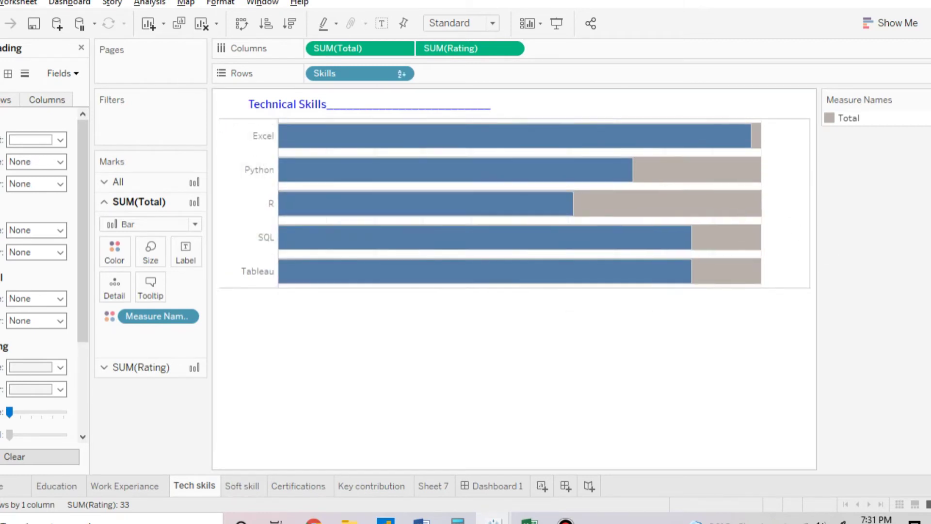
- Shade the Technical Skills worksheet in the same light beige as the other sheets
click(25, 73)
click(42, 162)
click(42, 183)
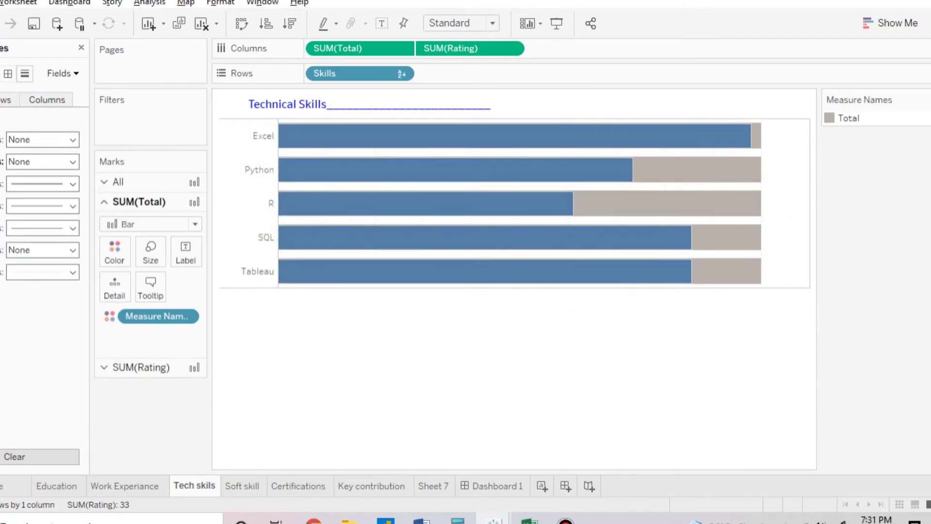
click(43, 139)
click(15, 155)
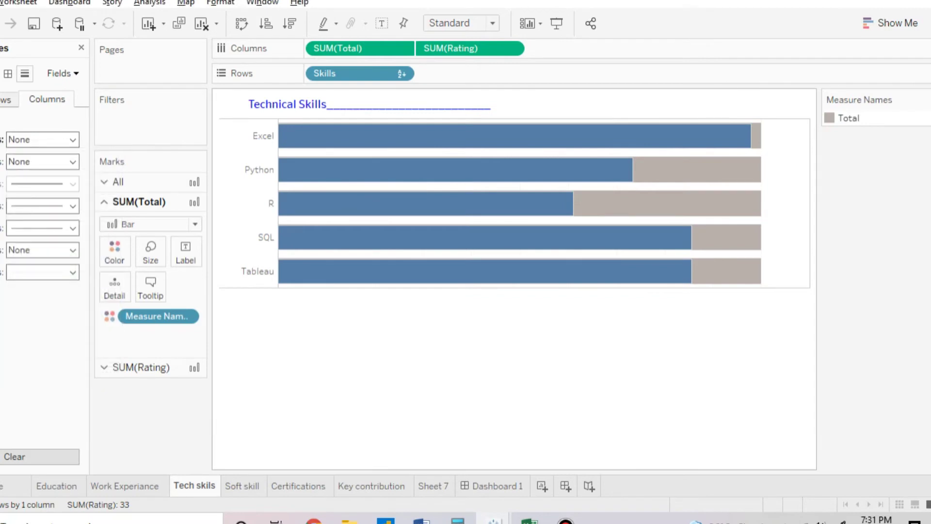
click(8, 73)
click(60, 140)
click(97, 167)
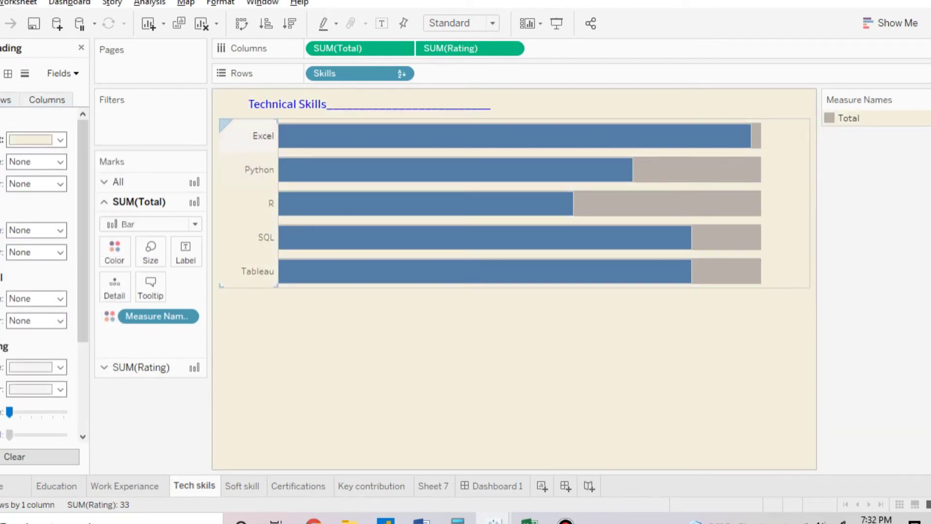
click(249, 135)
click(3, 73)
click(43, 162)
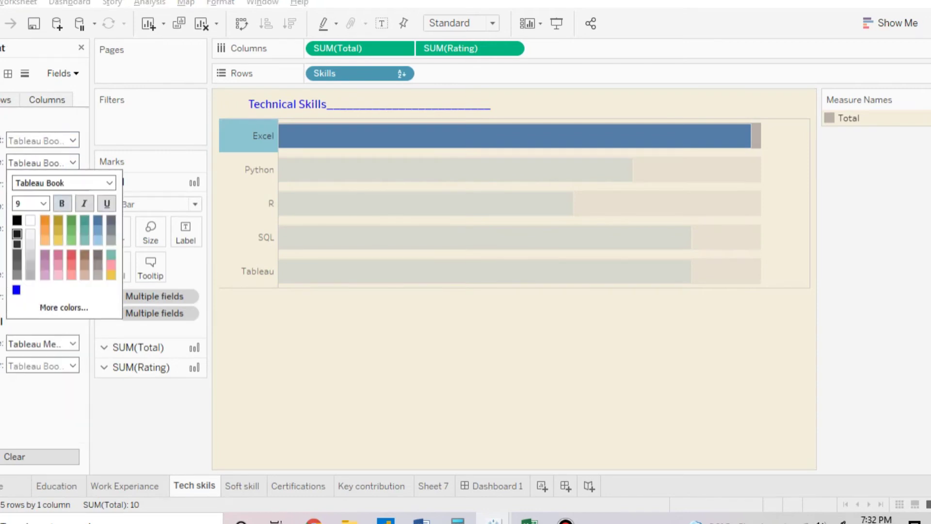
click(485, 379)
click(25, 74)
click(42, 183)
key(Escape)
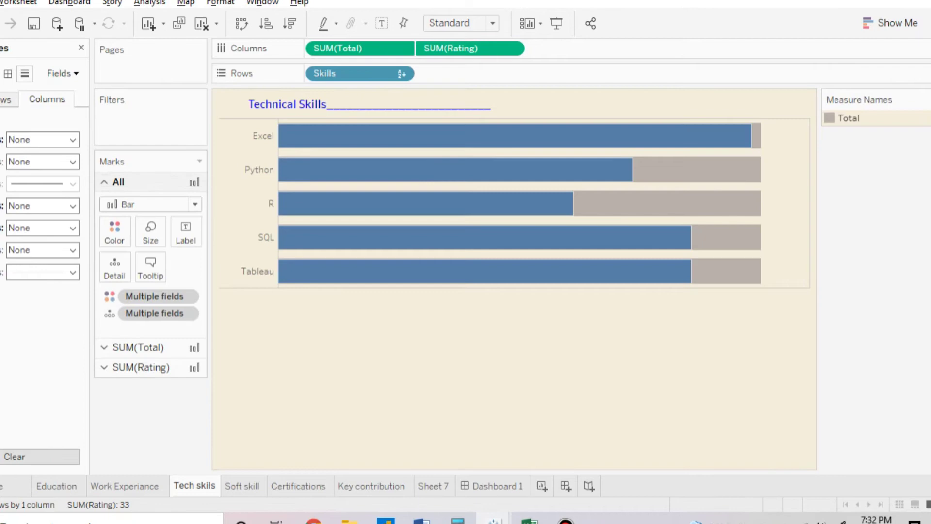
- Remove the divider borders around the Technical Skills chart
click(8, 73)
click(43, 298)
key(Escape)
click(43, 298)
key(Escape)
click(43, 298)
key(Escape)
click(43, 298)
key(Escape)
click(43, 298)
click(63, 88)
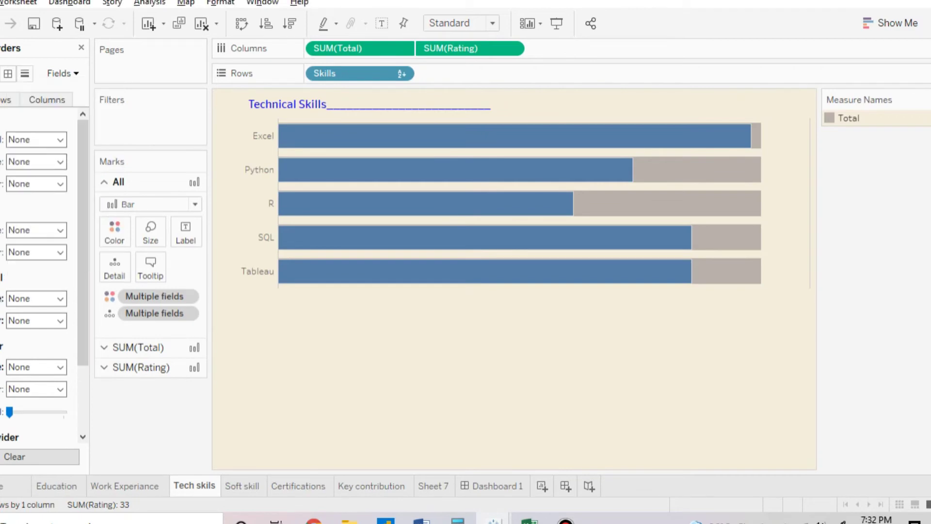
click(42, 140)
key(Escape)
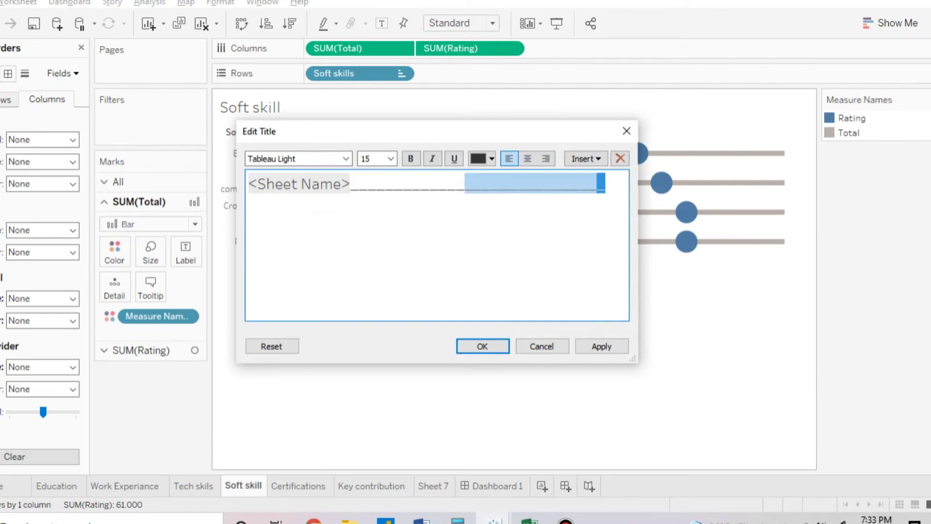
- Format the Soft skill sheet title and its underscore line in smaller bold blue text
key(ctrl+a)
key(ctrl+b)
key(Right)
click(602, 345)
click(483, 346)
- Hide the row field label above the Soft skill chart and shade the worksheet light beige
right_click(249, 129)
click(310, 278)
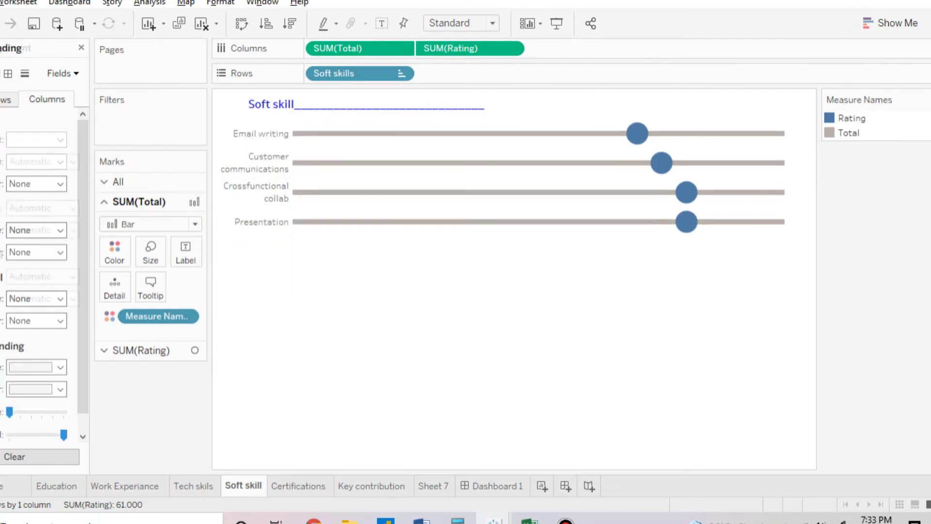
click(36, 139)
click(63, 175)
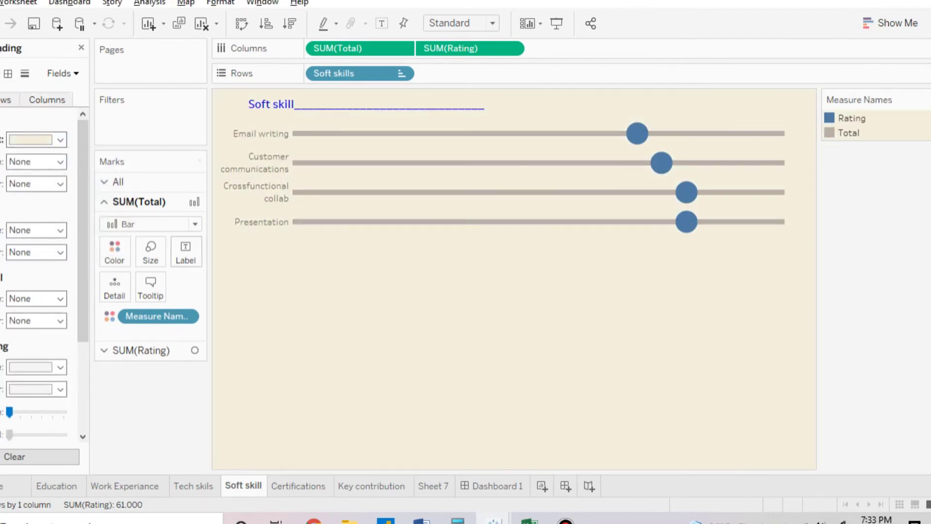
- Format the Certifications sheet title, indented and followed by an underscore line, in size 11 bold blue text
click(299, 485)
double_click(268, 107)
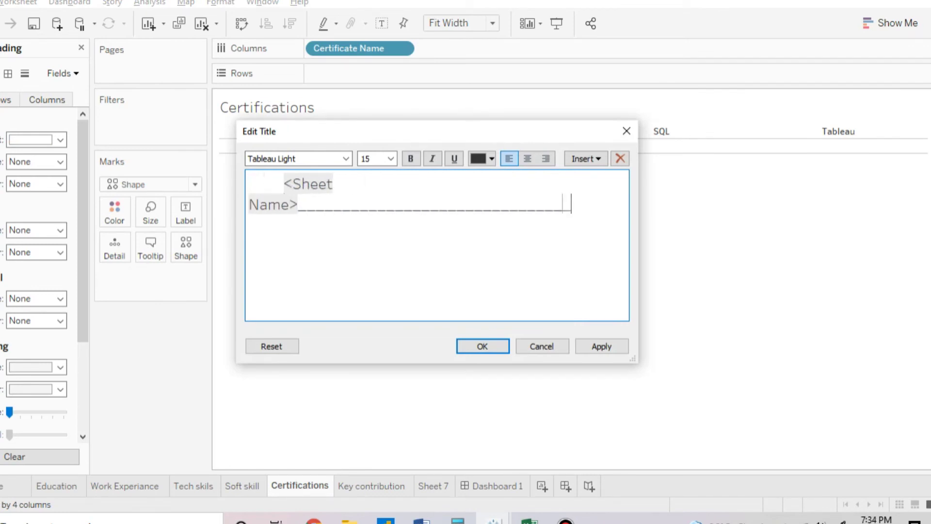
key(ctrl+a)
click(391, 159)
click(369, 179)
key(ctrl+b)
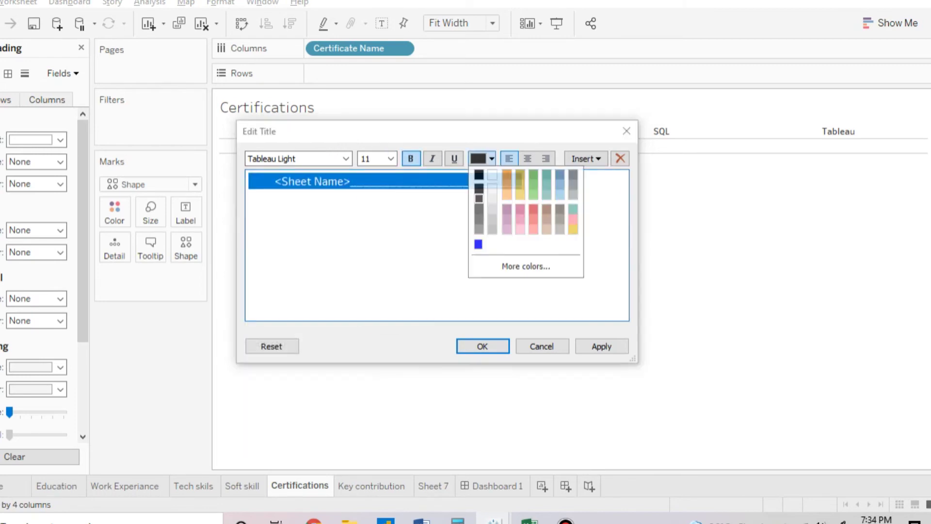
key(Return)
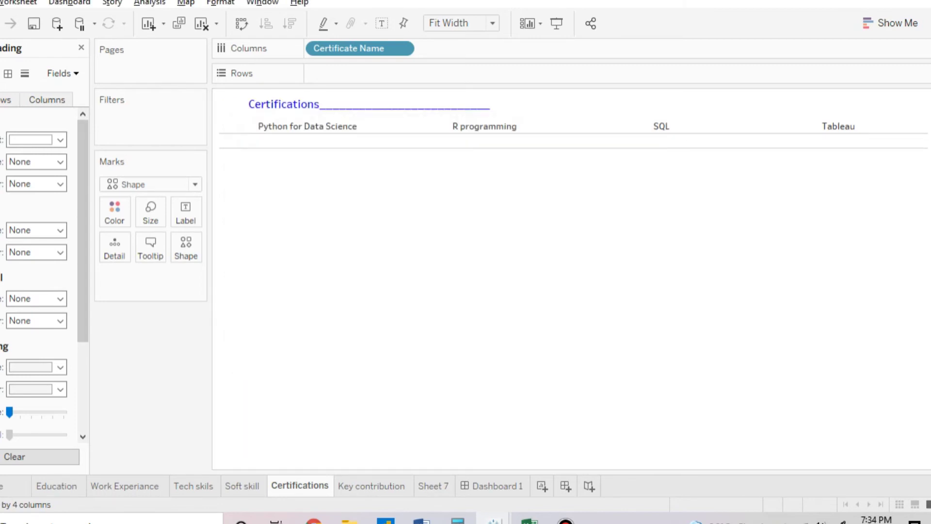
- Remove the row divider borders from the Certifications worksheet
key(alt+w)
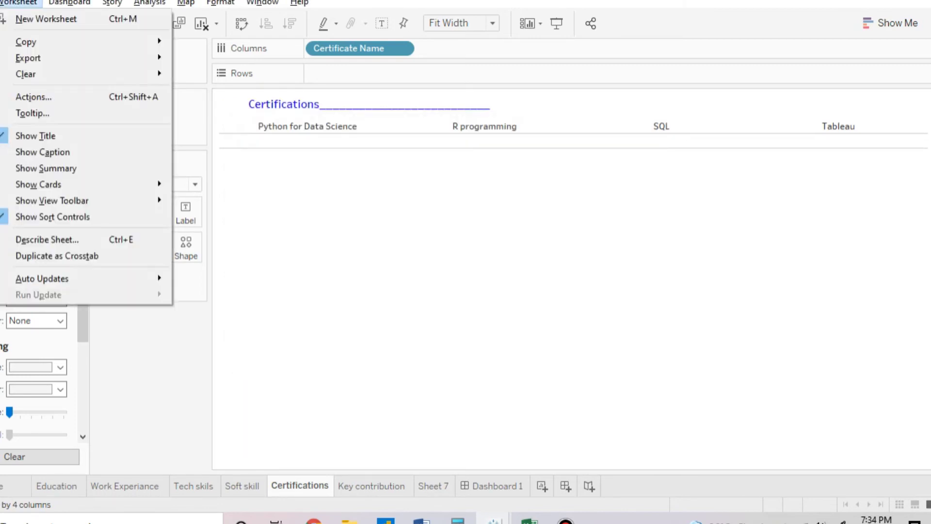
key(Right)
key(Left)
key(Escape)
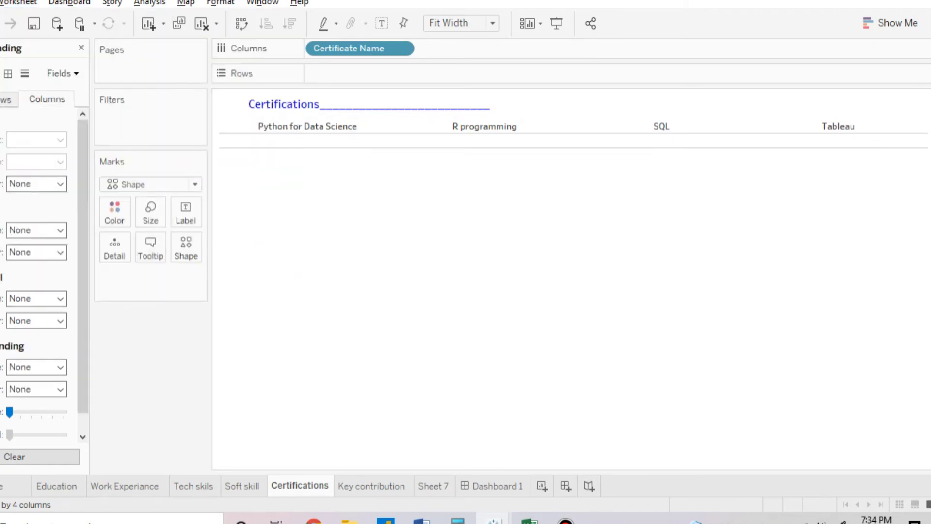
key(alt+o)
key(b)
key(alt+Down)
key(Return)
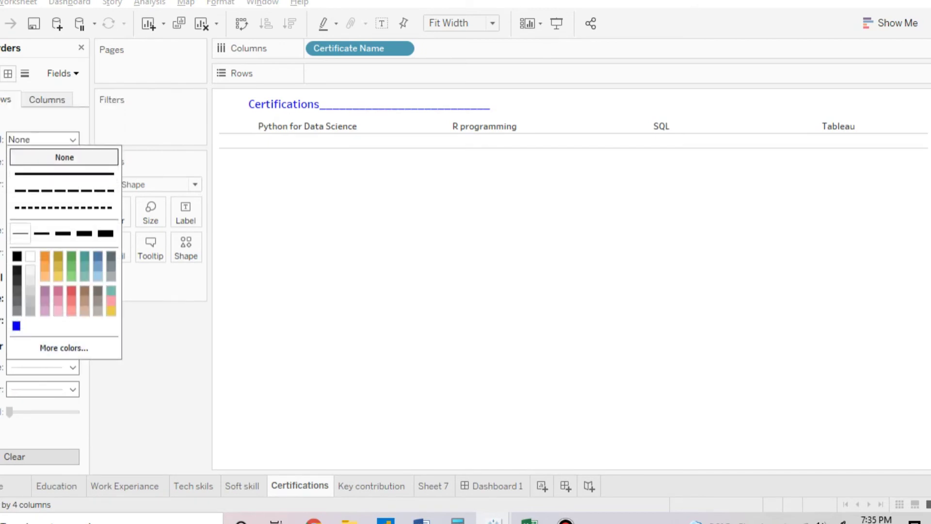
key(Escape)
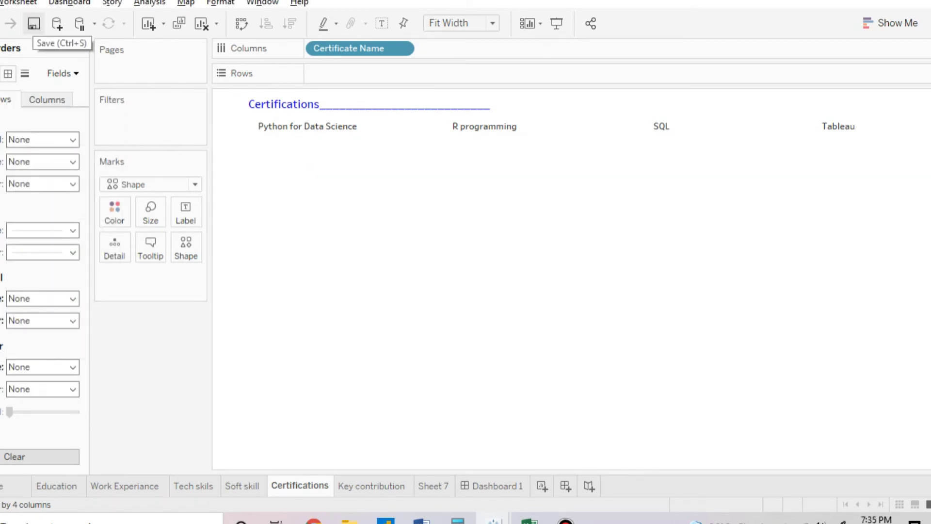
- Add an underscore line after the sheet name in the Key contribution title
key(ctrl+Tab)
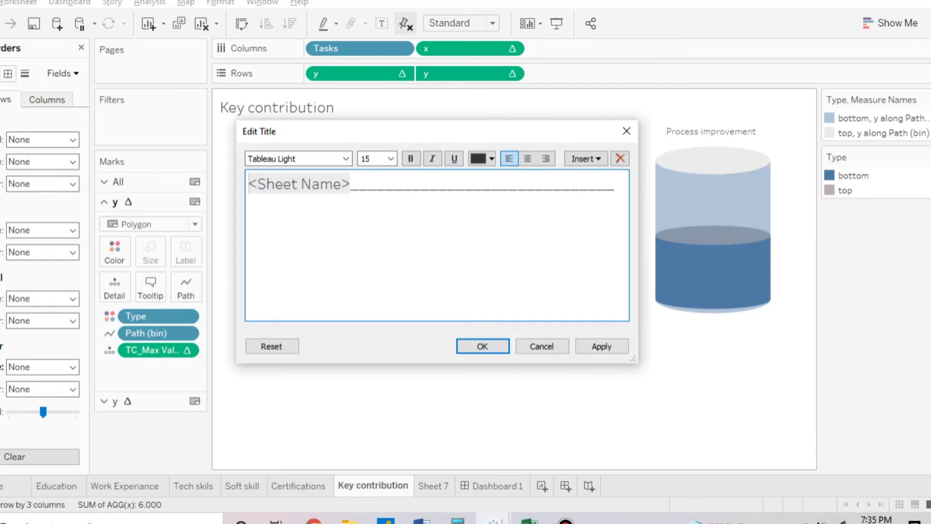
key(Tab)
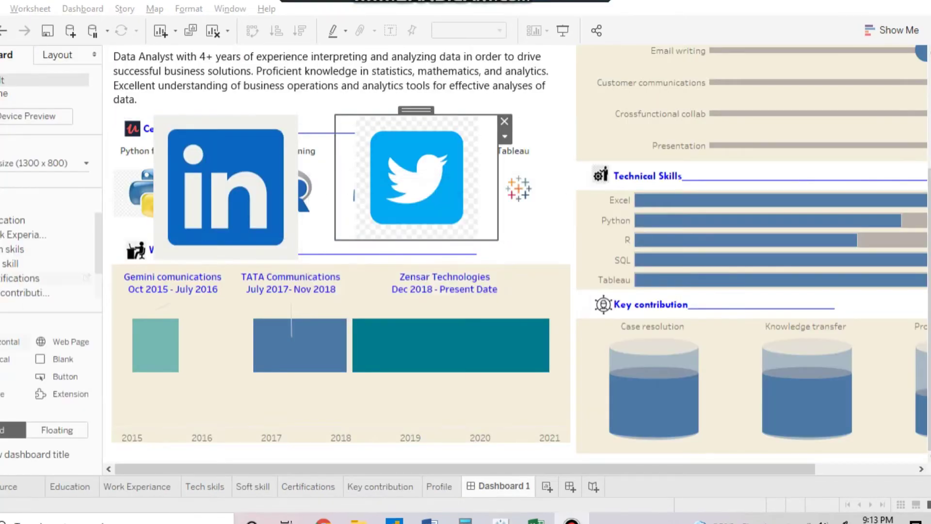
- Insert the location pin image into Dashboard 1 and make it a floating object
drag(12, 394, 340, 444)
click(526, 153)
double_click(502, 270)
click(526, 364)
right_click(371, 426)
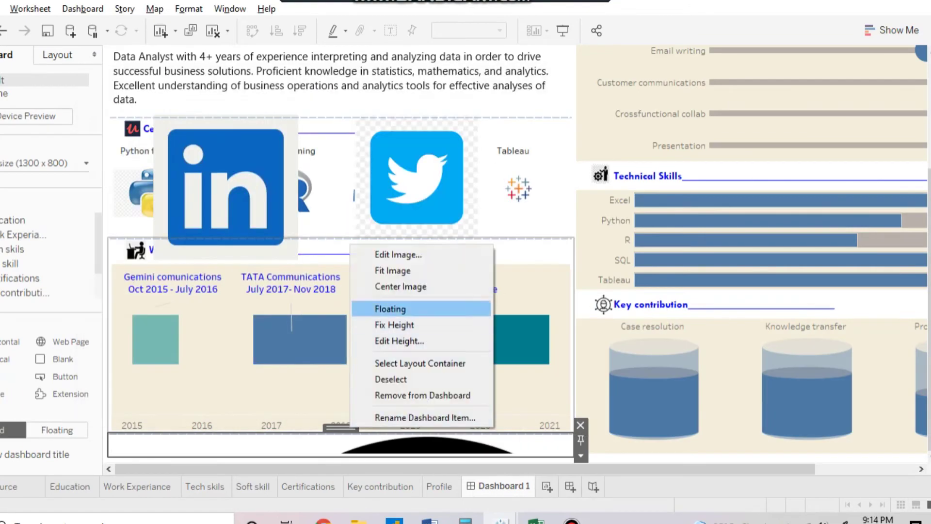
click(395, 308)
- Shrink the location pin and place it after the e-mail address in the dashboard header
drag(213, 408, 594, 78)
scroll(340, 242, up, 3)
drag(453, 111, 539, 131)
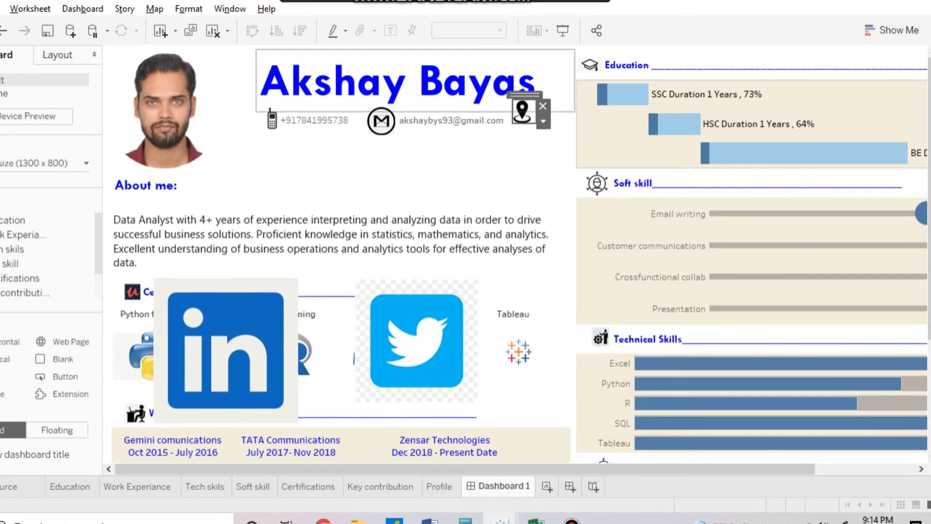
click(543, 145)
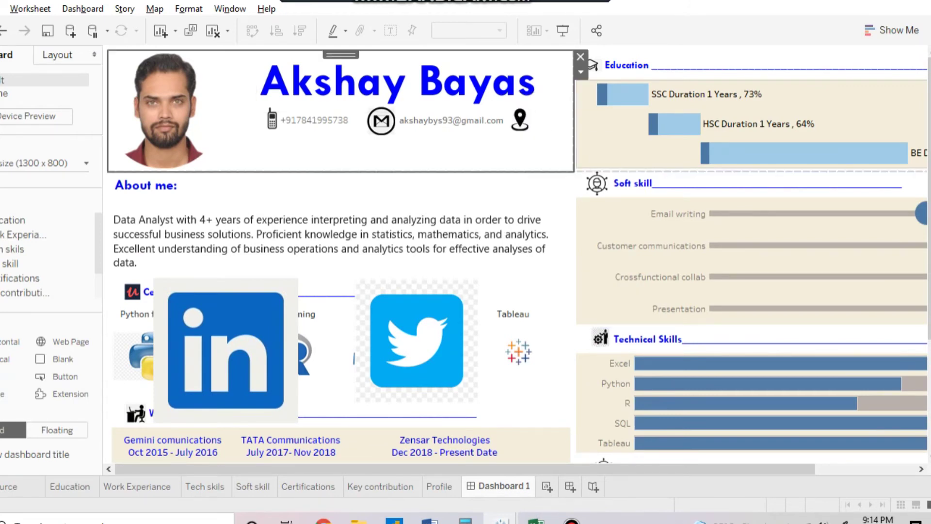
- Shift the phone, e-mail and location icons with their contact texts slightly left beneath the name
click(262, 118)
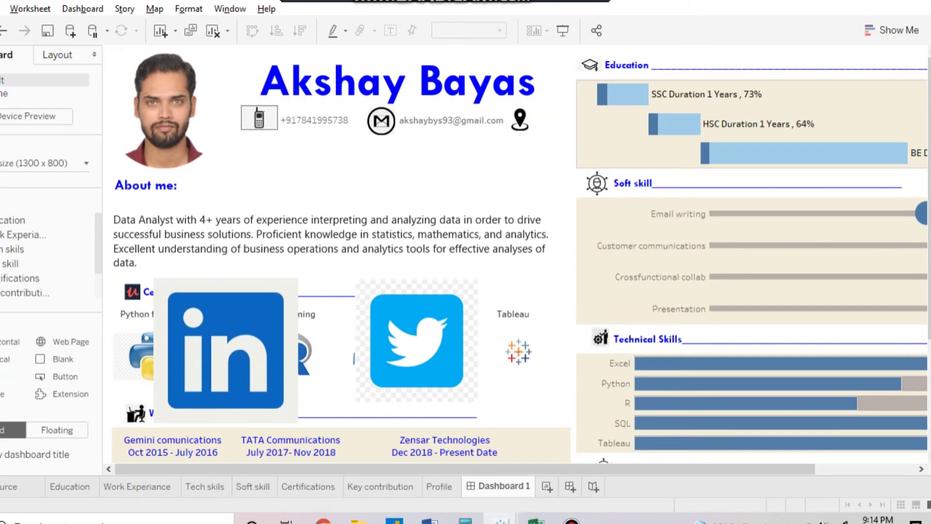
drag(317, 100, 307, 97)
drag(381, 121, 357, 116)
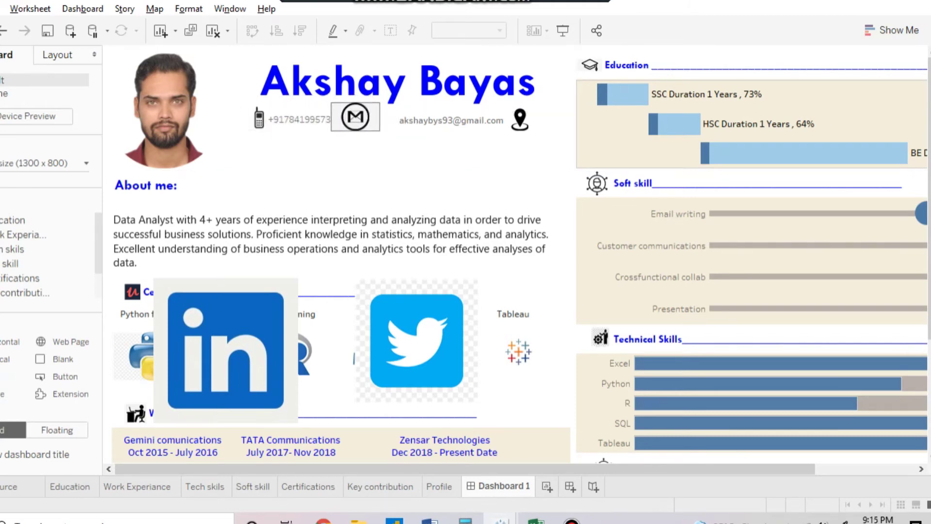
click(451, 121)
drag(451, 120, 425, 118)
drag(520, 119, 500, 118)
- Add a floating text with the person's location and place it beside the location pin
double_click(498, 118)
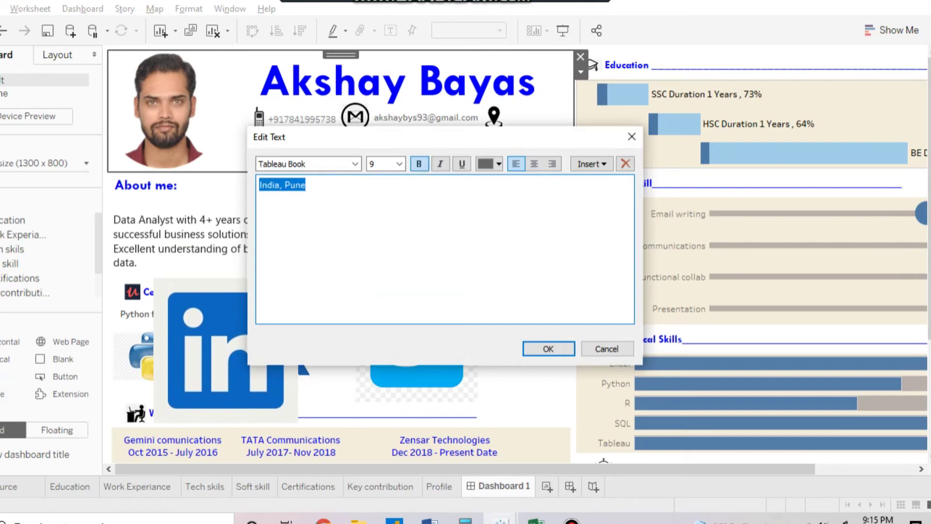
key(Return)
right_click(796, 99)
click(827, 143)
drag(825, 98, 544, 114)
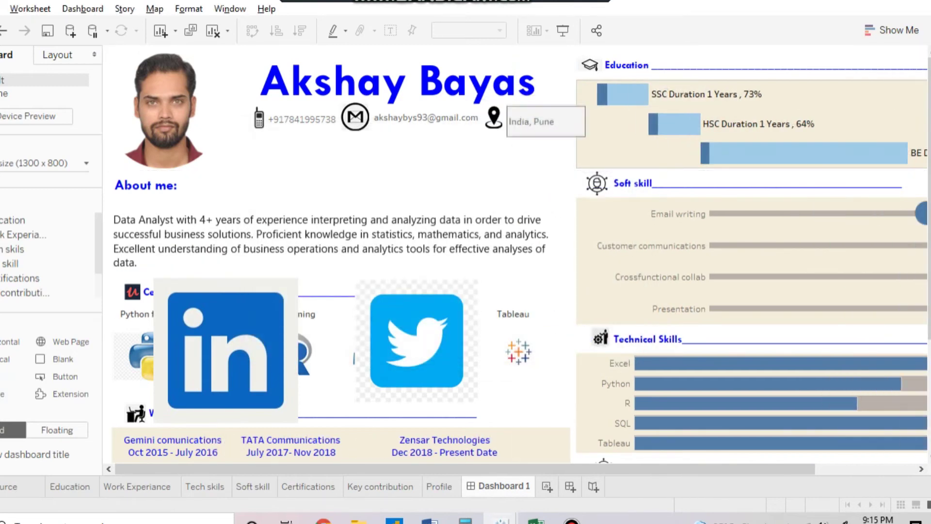
- Align the location text with the phone number and e-mail address in the header
double_click(302, 119)
key(Return)
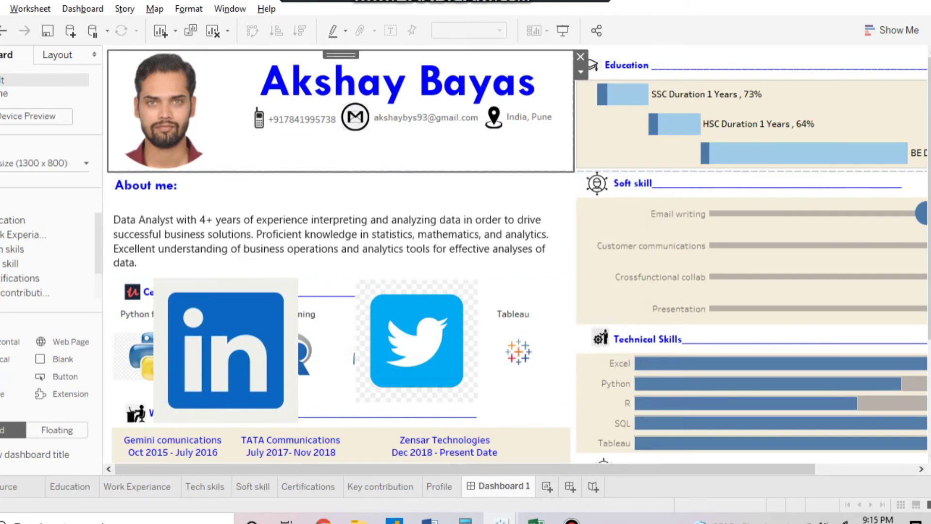
click(544, 120)
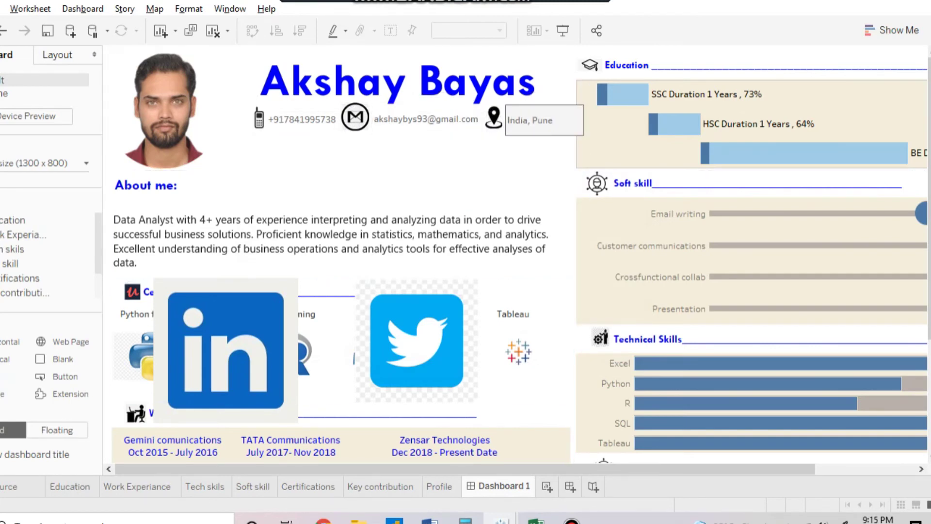
click(534, 119)
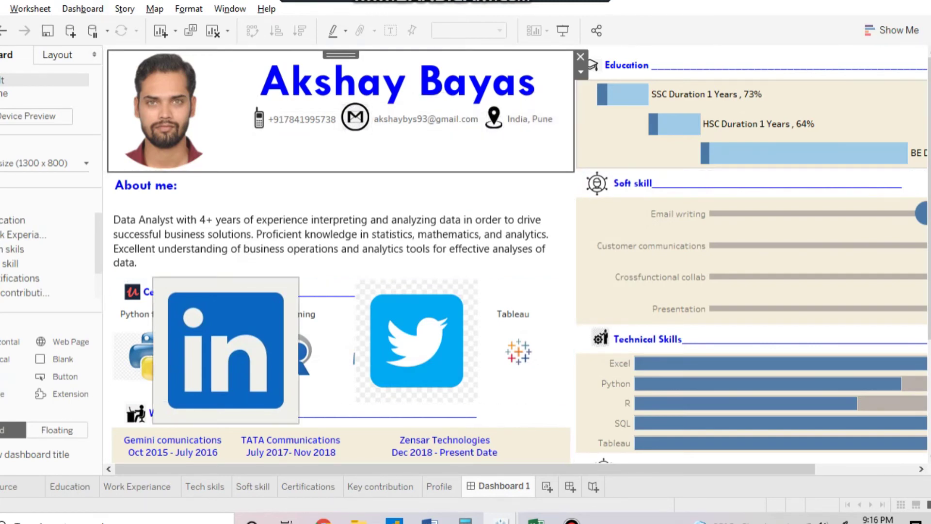
- Shrink the LinkedIn and Twitter logos and place them side by side below the contact details
drag(332, 250, 272, 156)
drag(416, 340, 354, 158)
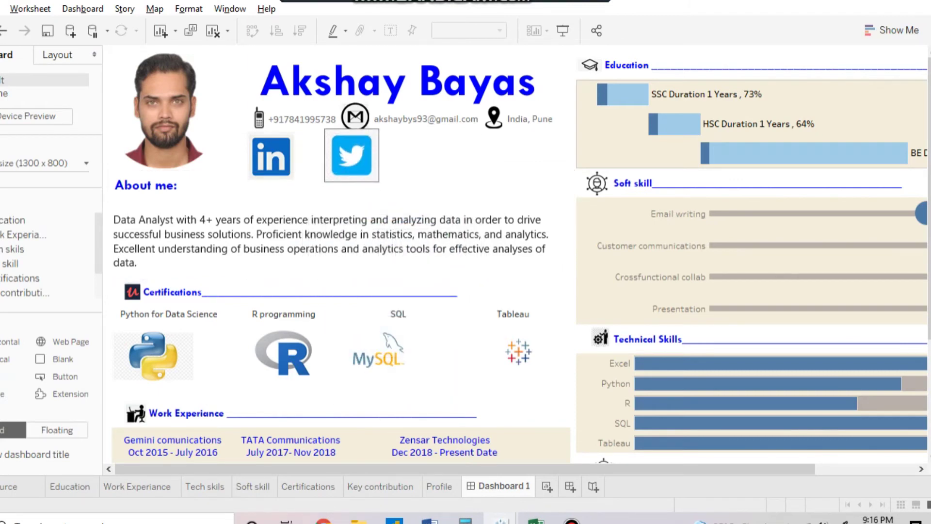
click(271, 156)
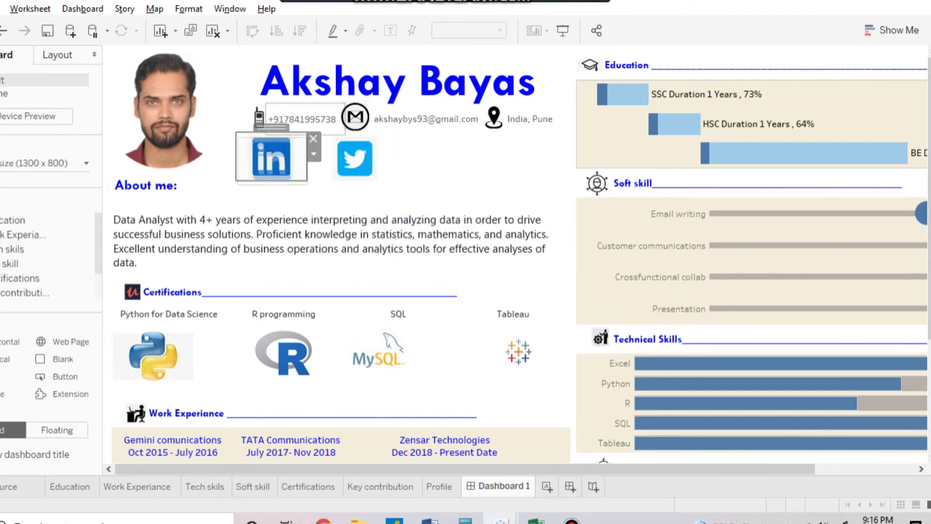
click(350, 160)
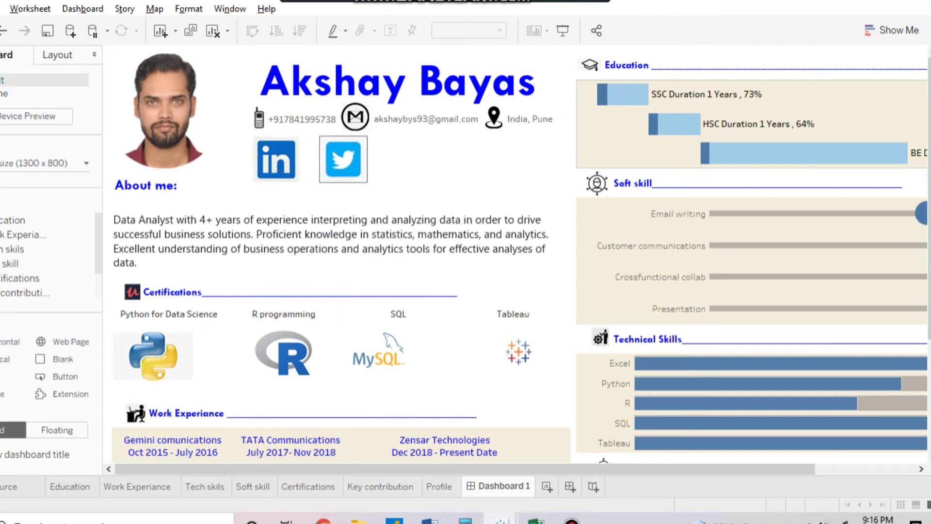
click(164, 111)
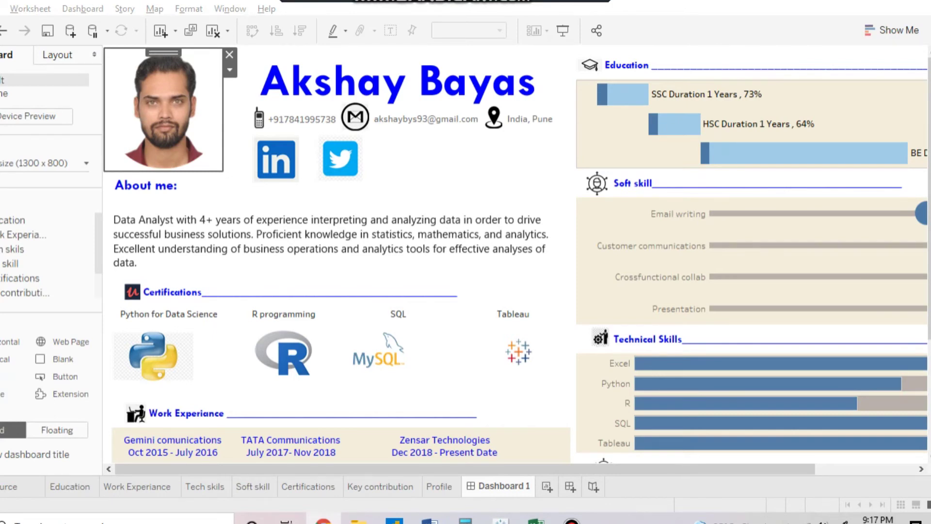
- Replace the blue LinkedIn logo image with the black LinkedIn logo
click(340, 158)
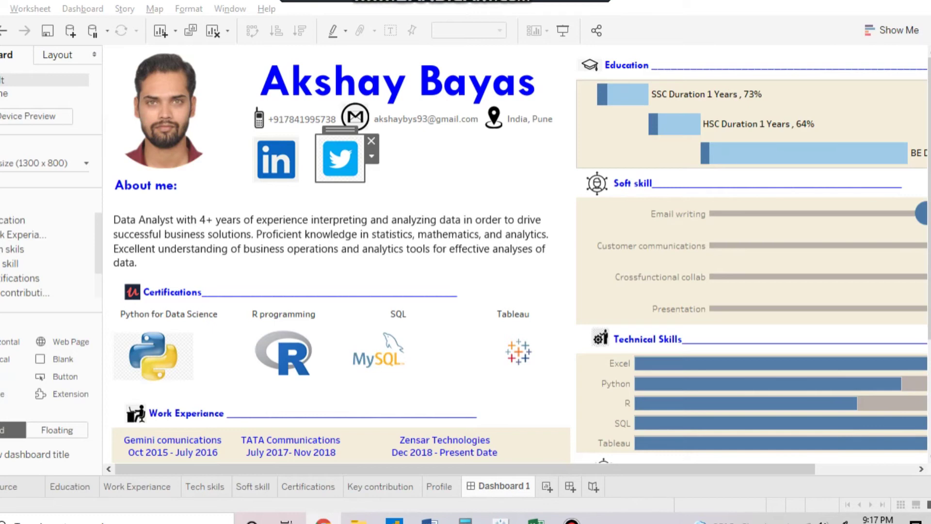
click(275, 159)
click(307, 156)
click(339, 157)
click(526, 268)
click(507, 279)
key(Return)
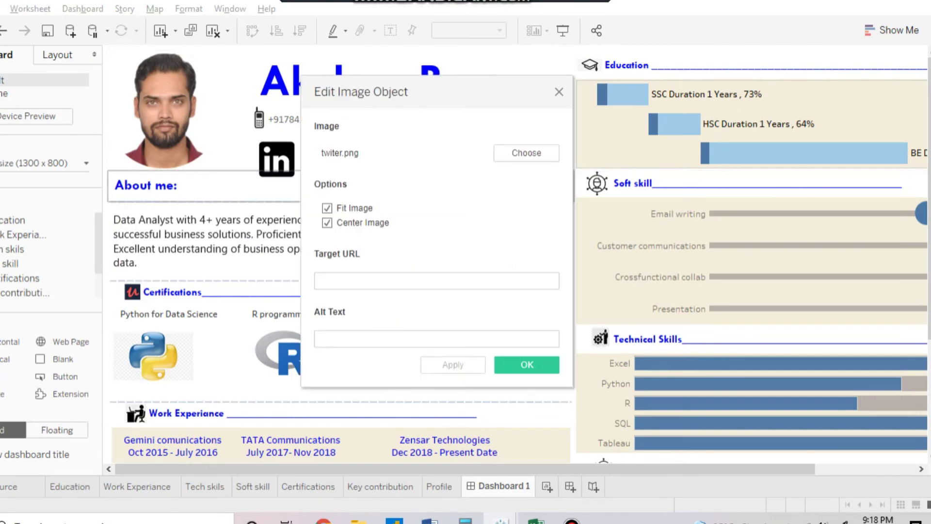
- Replace the twiter.png image with the black Twitter bird logo
click(526, 153)
scroll(383, 253, down, 3)
click(250, 312)
click(449, 395)
click(527, 364)
key(Escape)
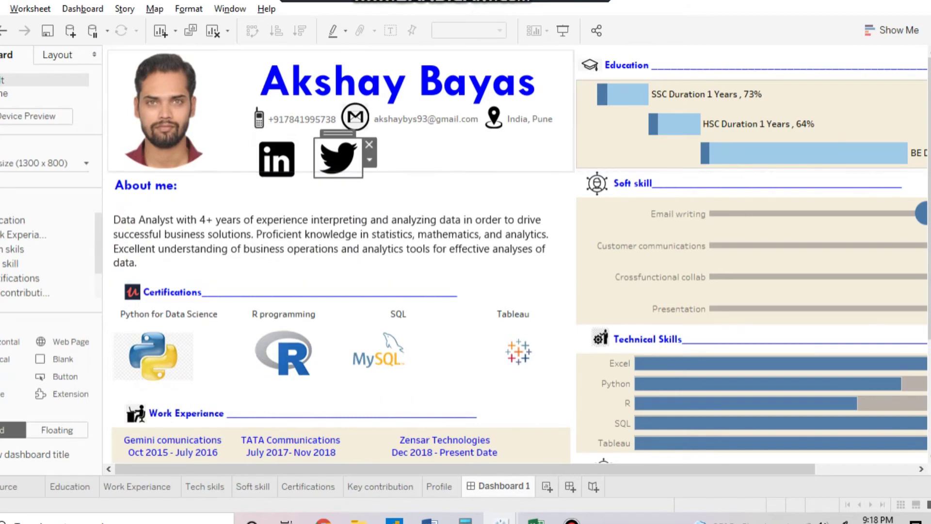
- Move the Twitter logo closer to the LinkedIn logo below the contact details
click(276, 159)
key(Escape)
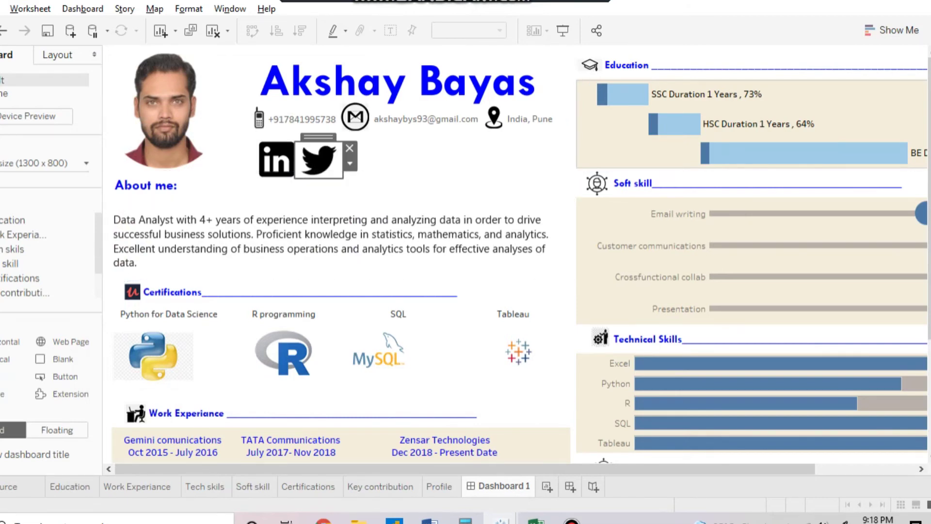
click(321, 160)
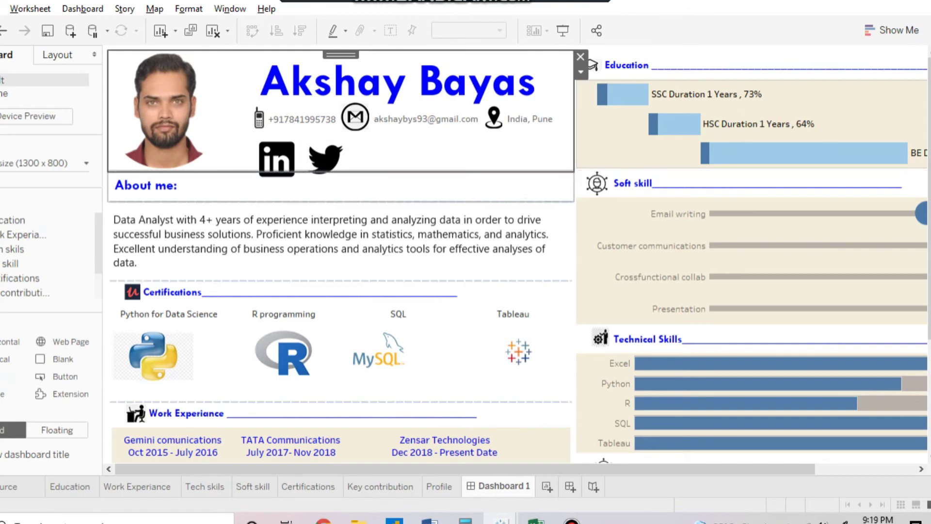
- Set the font size of the "About me:" title to 20
double_click(146, 185)
click(399, 164)
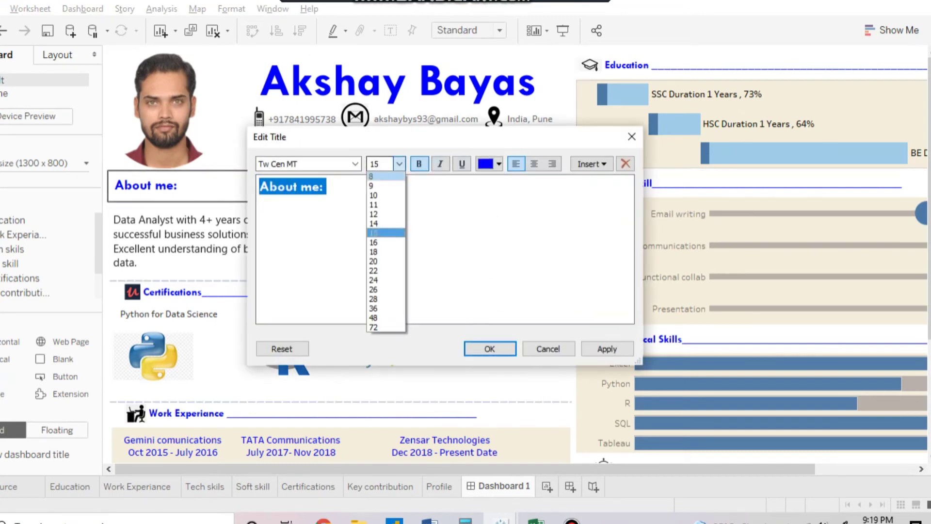
click(386, 270)
click(489, 349)
- Set the Certifications title's sheet name to font size 20 without enlarging its underline
double_click(170, 292)
click(398, 164)
click(373, 279)
key(ctrl+z)
drag(629, 185, 357, 185)
click(398, 163)
click(384, 245)
click(607, 349)
click(489, 348)
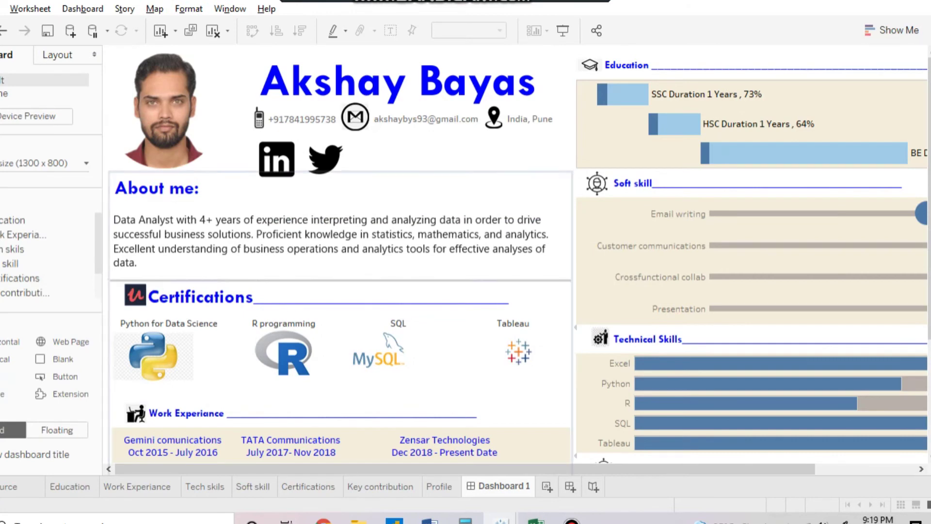
- Place a person icon in front of the "About me:" title and adjust the leading spaces so the text starts just beside it
click(340, 340)
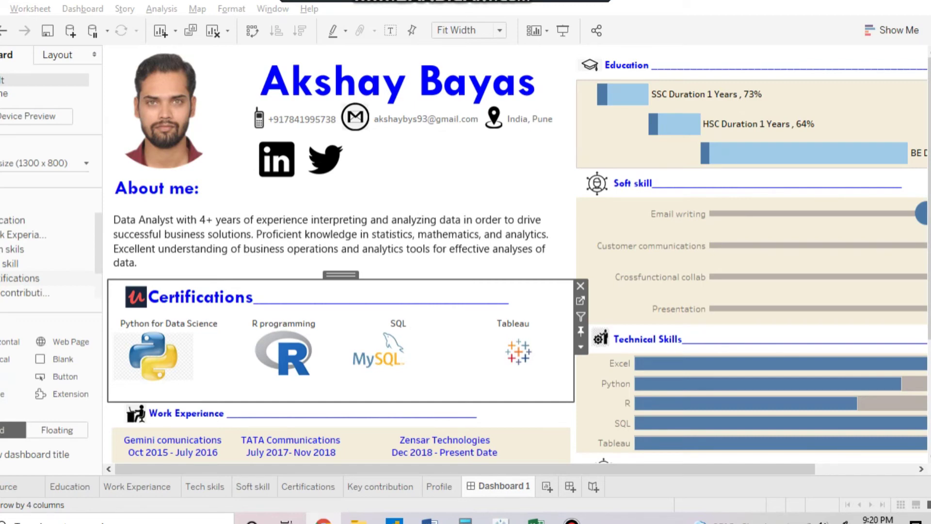
drag(7, 394, 142, 191)
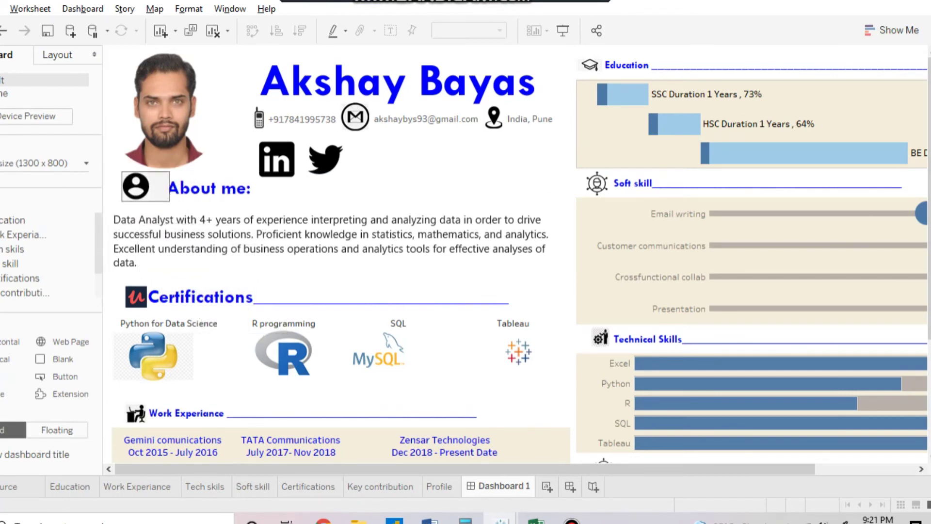
click(209, 188)
double_click(209, 188)
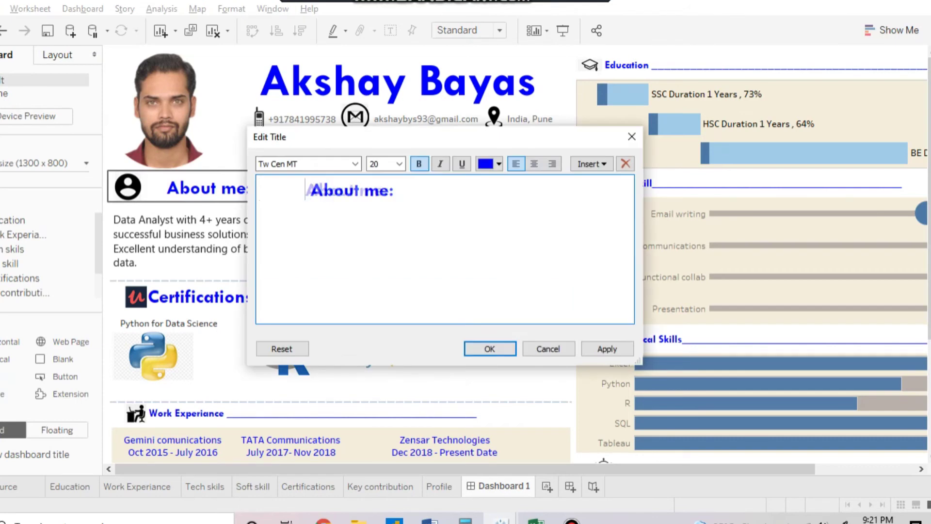
click(607, 348)
click(489, 349)
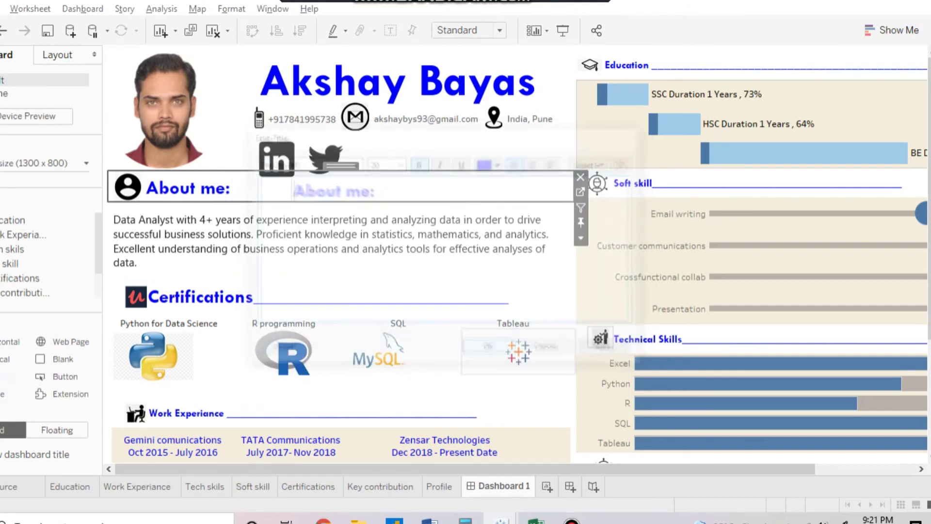
key(Escape)
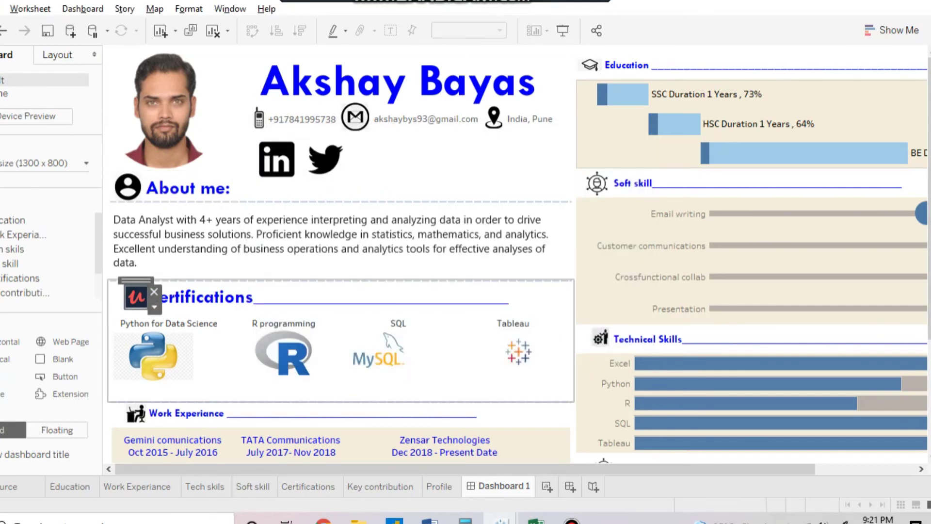
- Shift the Certifications and Work Experiance icons toward the left edge of their sheets and reduce the titles' leading spaces to match
double_click(201, 297)
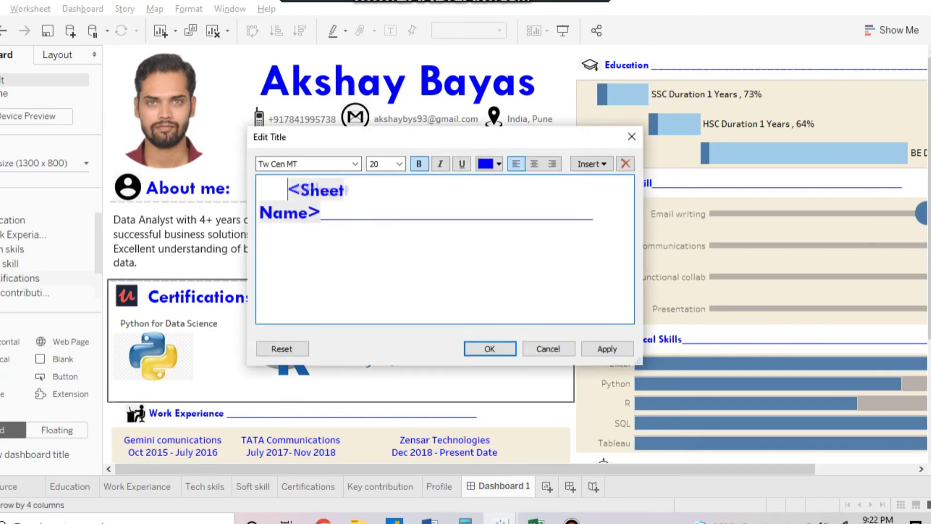
key(Escape)
scroll(519, 252, down, 3)
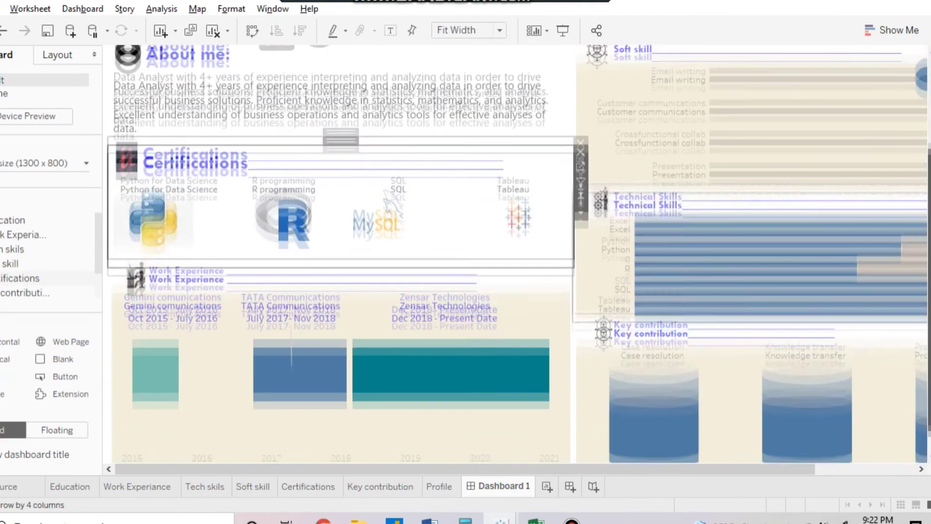
double_click(291, 320)
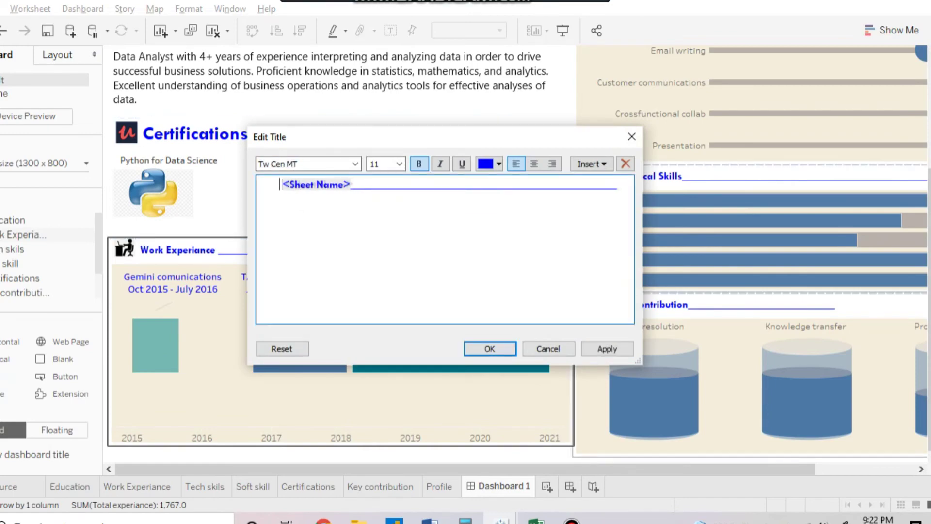
key(Escape)
scroll(519, 252, up, 3)
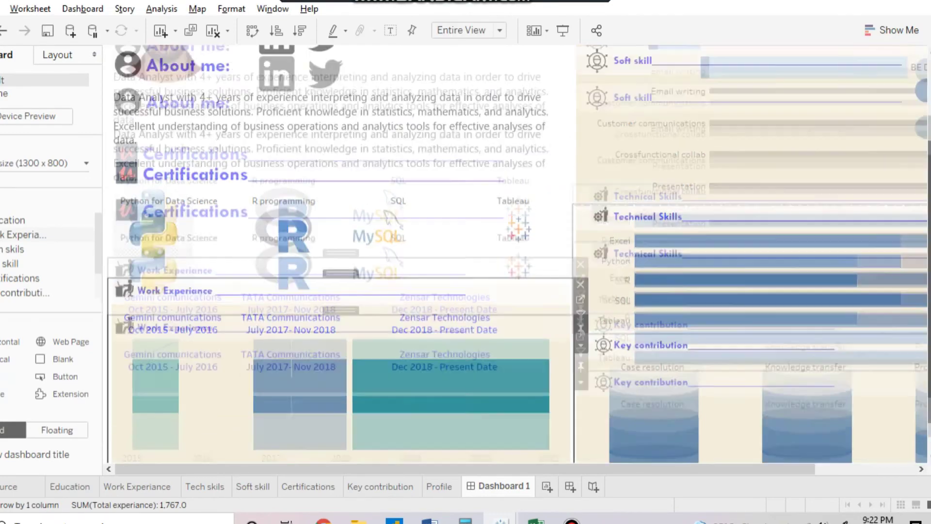
- Shift the Soft skill icon slightly left and reduce the leading spaces of its title
click(752, 252)
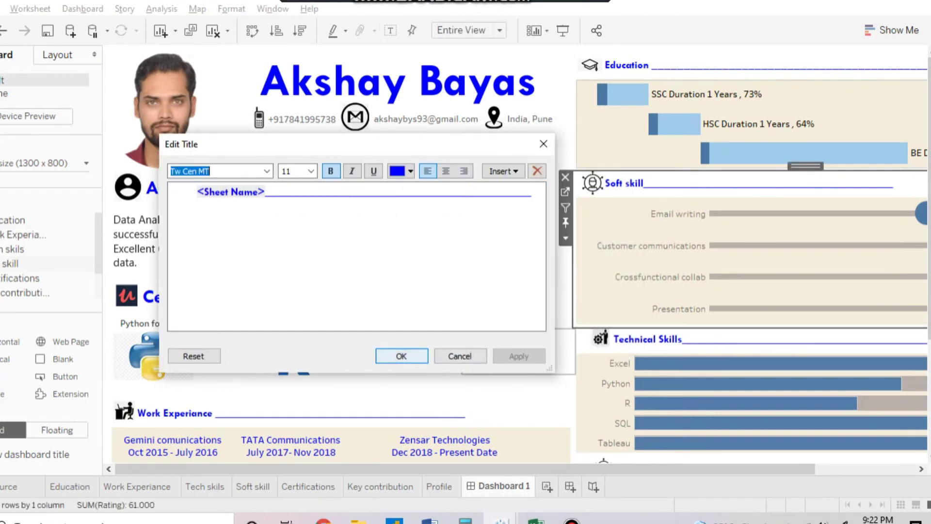
key(Return)
click(678, 214)
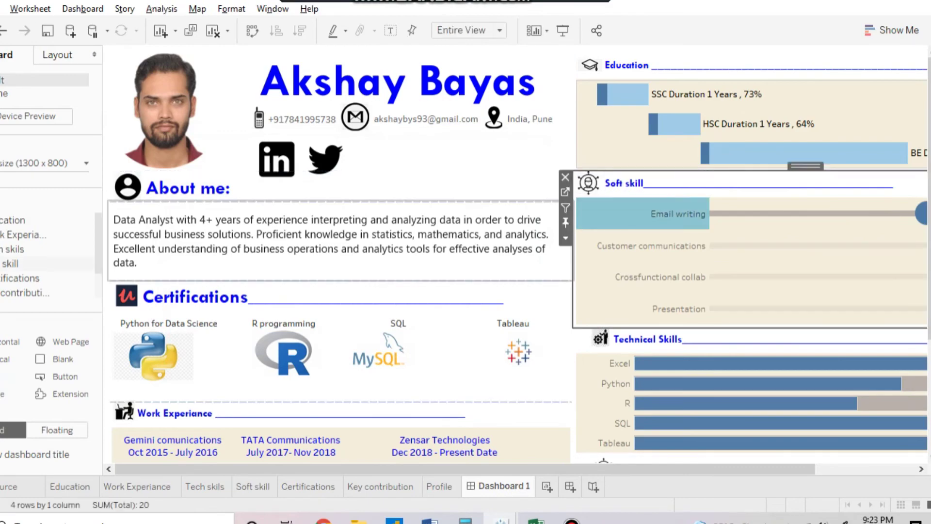
- Set the whole Work Experiance title, including its underline, to font size 20
scroll(340, 243, down, 3)
double_click(149, 283)
key(ctrl+a)
click(311, 171)
click(291, 280)
click(401, 356)
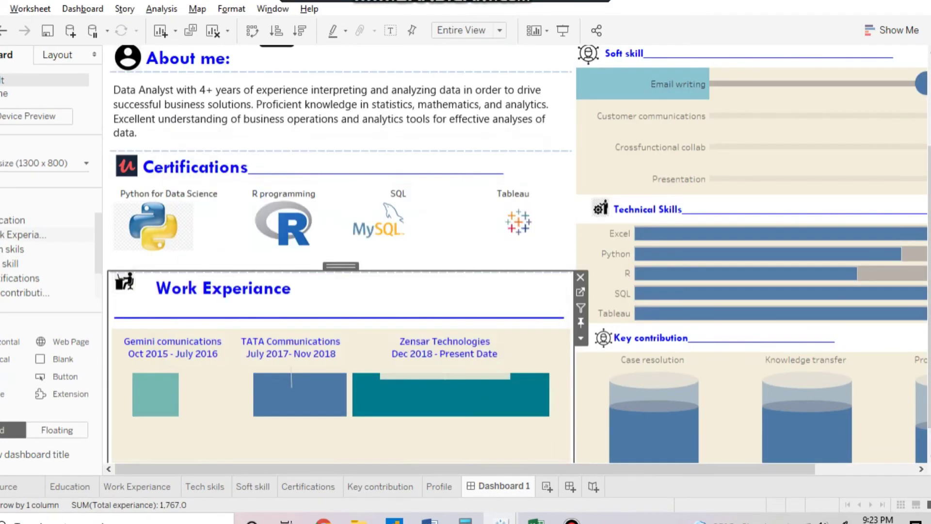
- Set the whole Certifications title, including its underline, to font size 18
scroll(340, 243, up, 1)
double_click(195, 196)
key(ctrl+a)
click(311, 171)
click(291, 268)
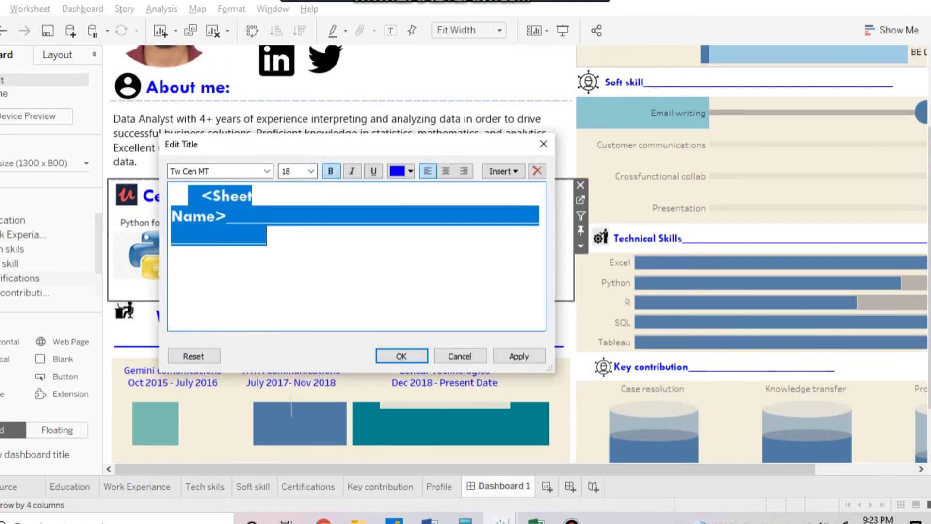
click(401, 355)
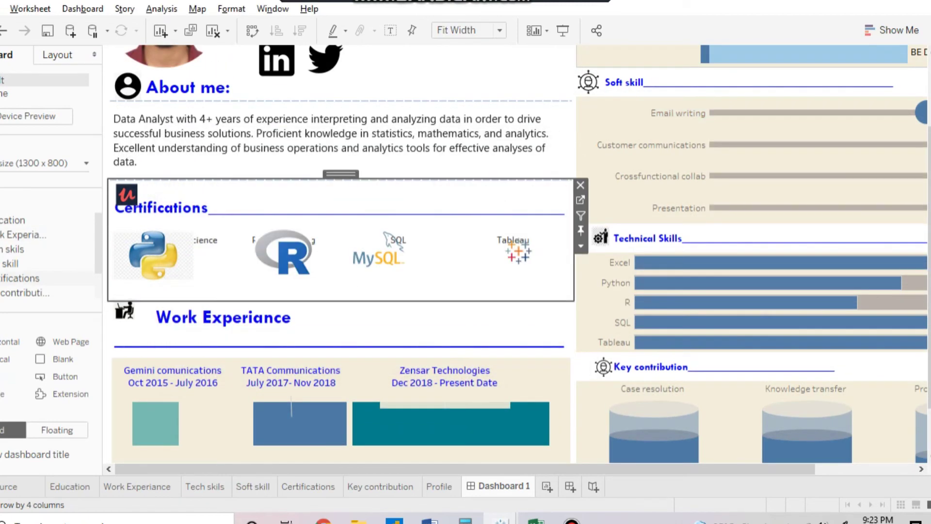
- Set the whole Certifications title, including its underline, to font size 14
double_click(284, 252)
key(ctrl+a)
click(311, 171)
click(291, 237)
click(519, 356)
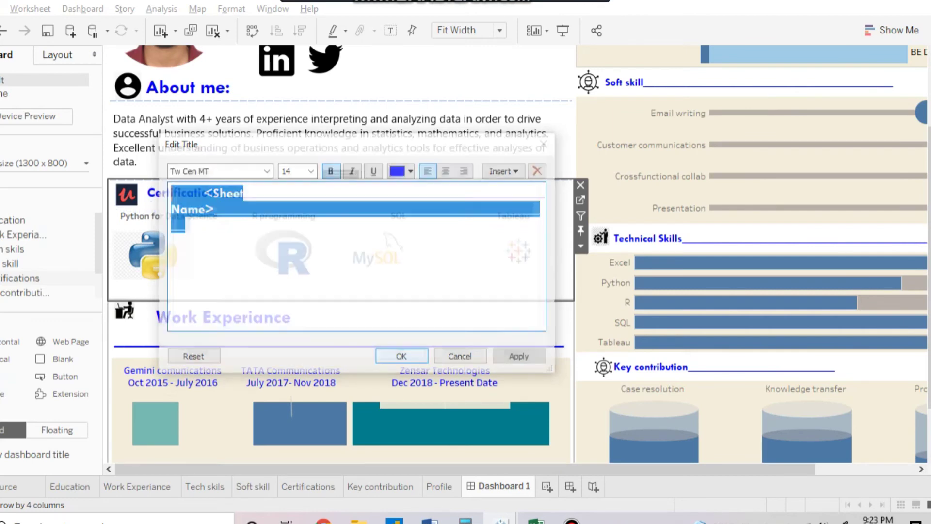
key(Return)
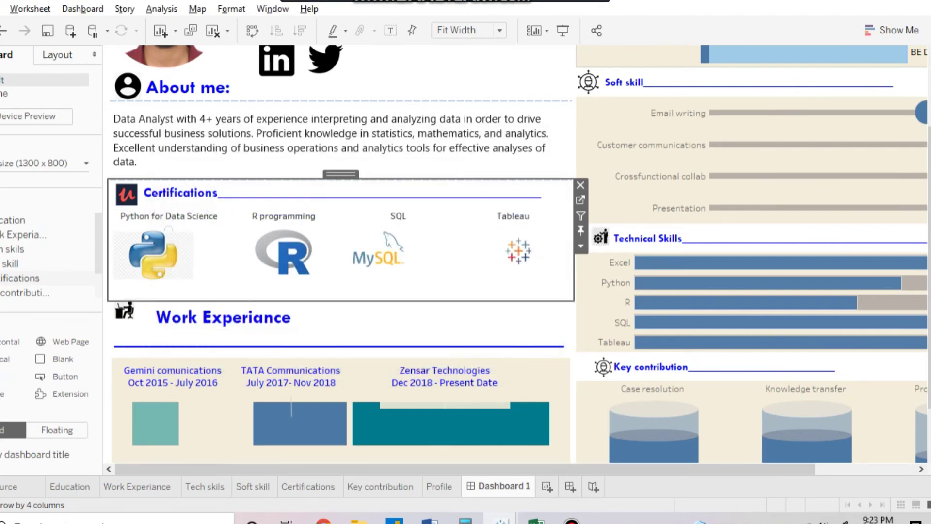
- Set the whole Work Experiance title, including its underline, to font size 14
double_click(208, 318)
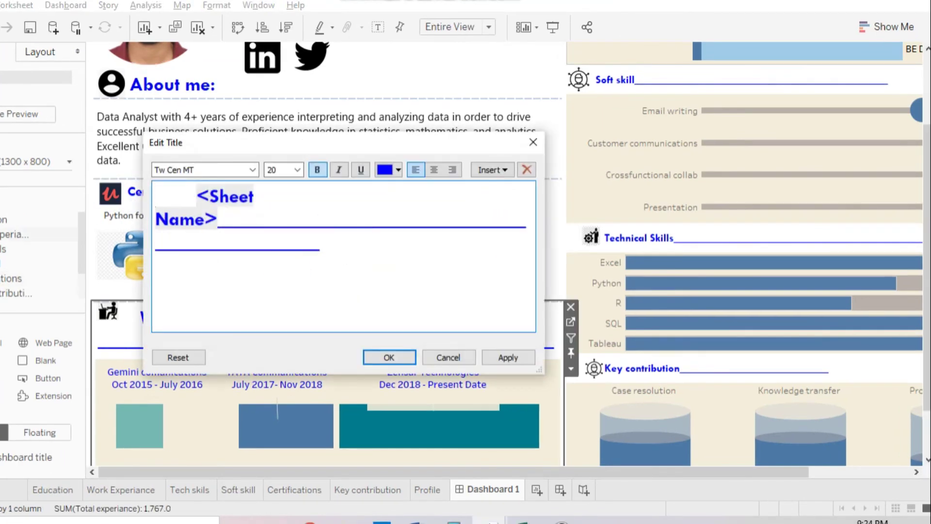
key(ctrl+a)
click(311, 171)
click(291, 238)
click(518, 355)
key(Return)
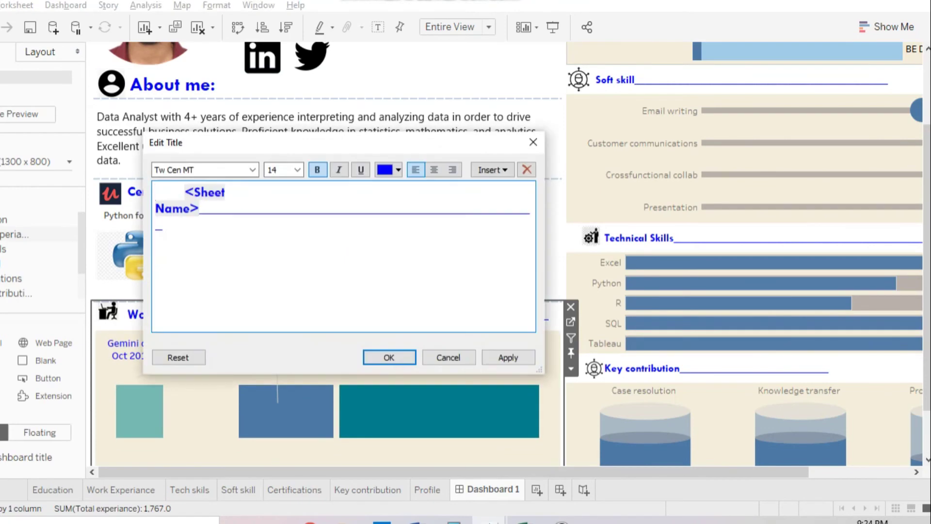
- Set the Education title to font size 14 and shorten its underline so the title fits on one line
click(639, 237)
scroll(728, 243, up, 3)
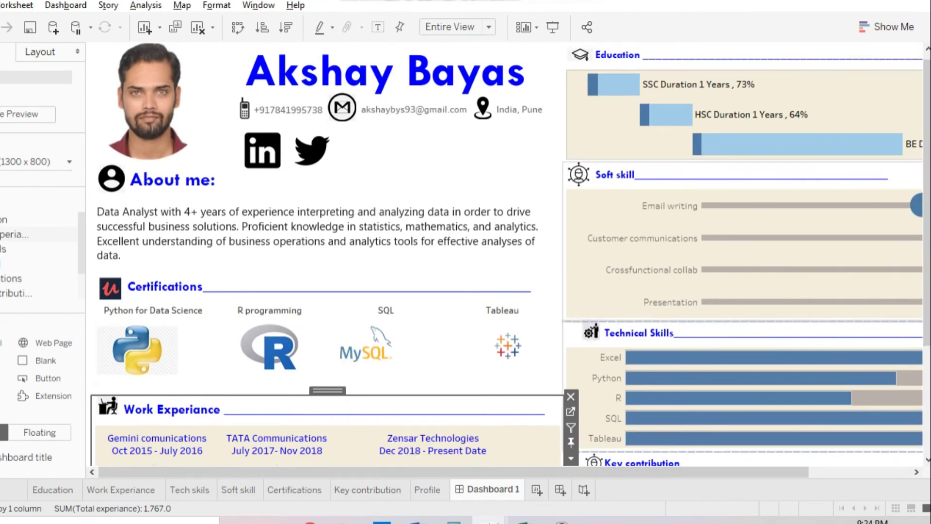
double_click(618, 55)
key(ctrl+a)
click(297, 170)
click(283, 228)
click(509, 357)
click(494, 213)
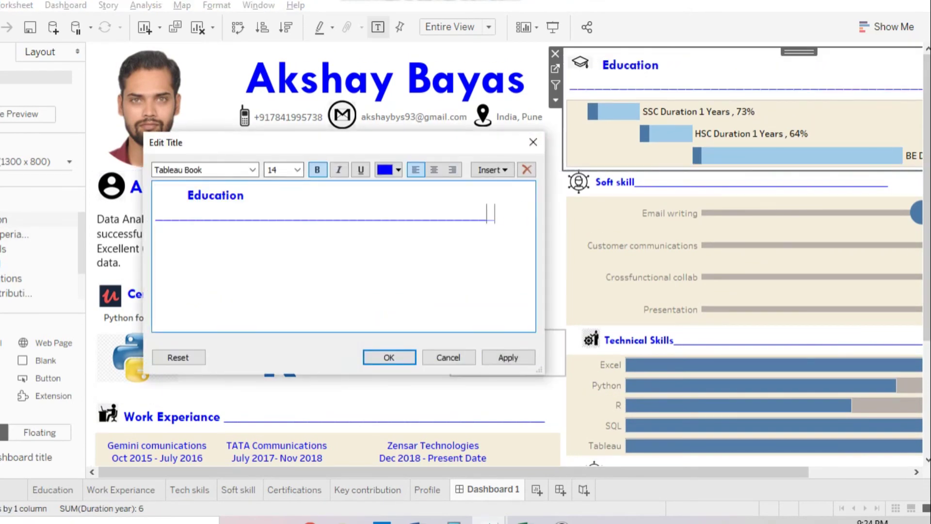
click(509, 357)
key(Return)
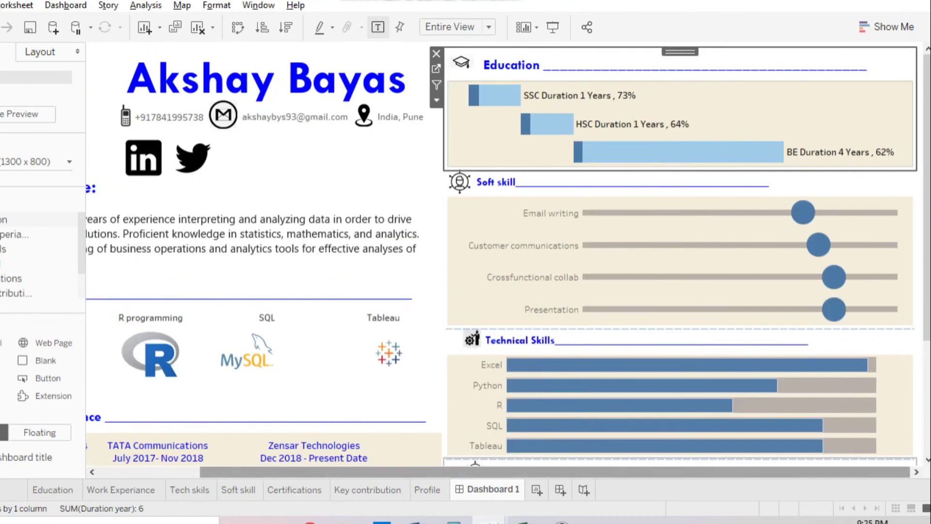
- Set the Soft skill title to font size 14, reduce its leading spaces and extend its underline to match the Education title
double_click(492, 183)
key(ctrl+a)
scroll(277, 170, down, 2)
click(508, 358)
drag(242, 142, 107, 129)
click(97, 243)
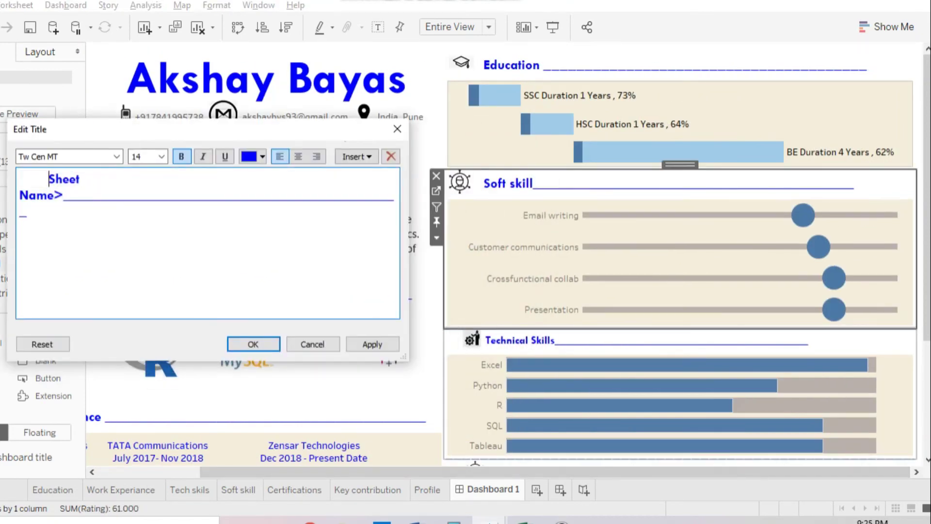
click(372, 344)
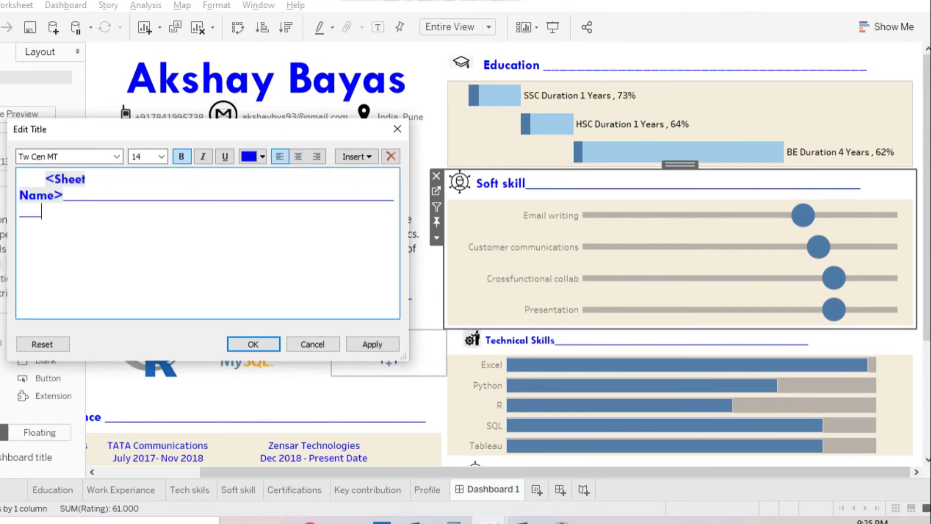
click(253, 344)
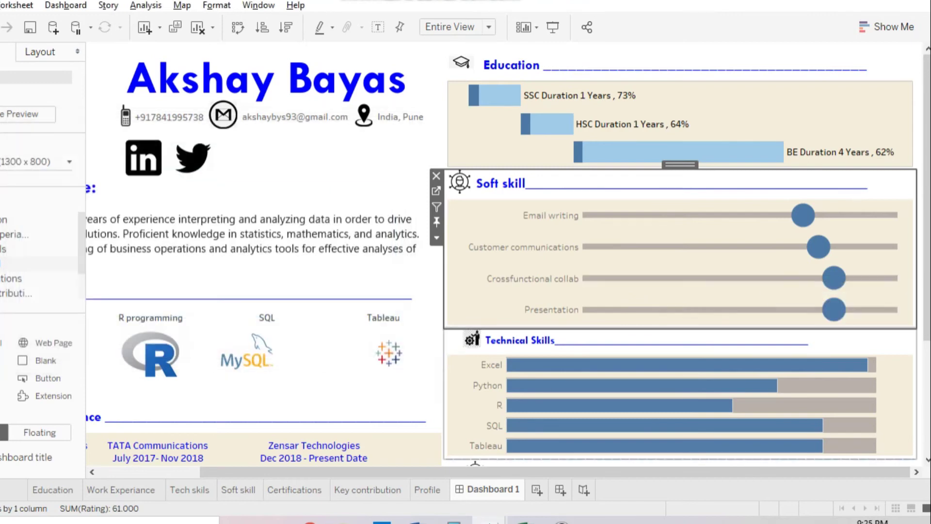
- Set the Technical Skills title to font size 14, reduce its leading spaces and move its icon slightly left
double_click(520, 340)
click(162, 156)
click(146, 190)
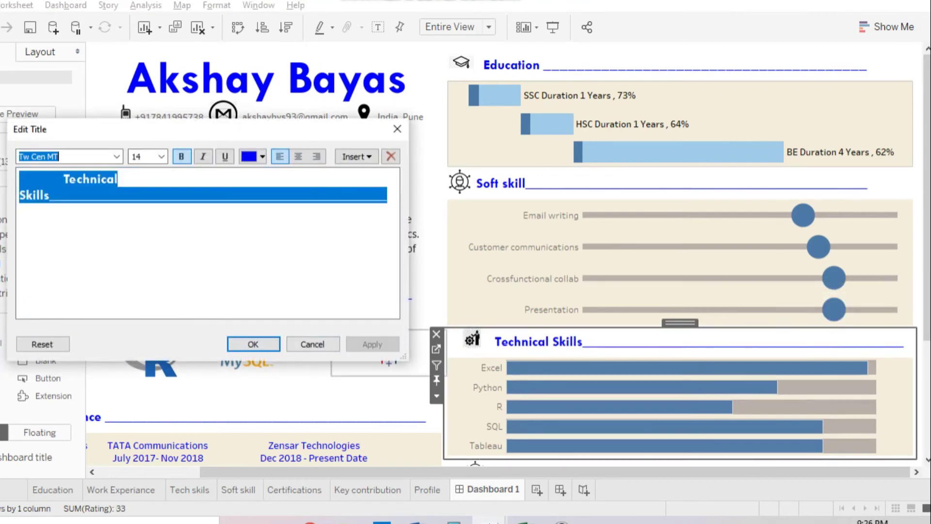
key(alt+a)
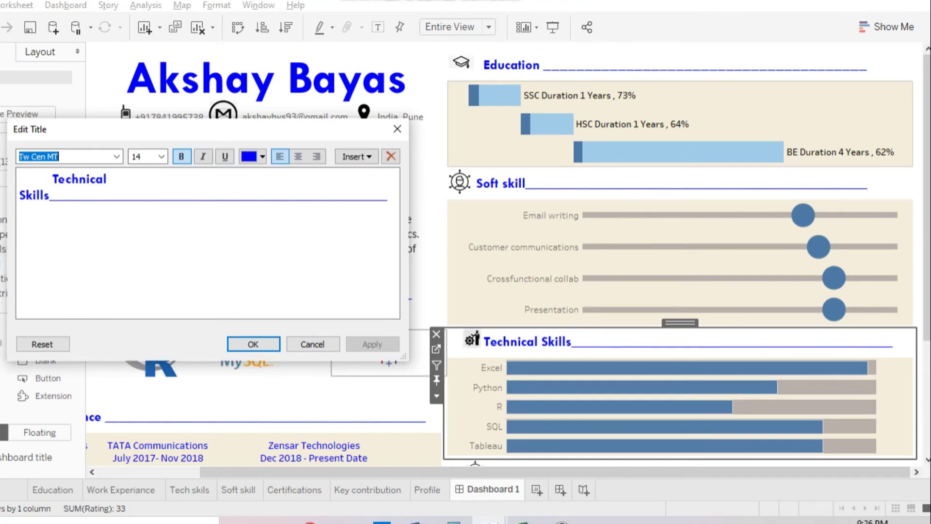
key(Return)
click(464, 340)
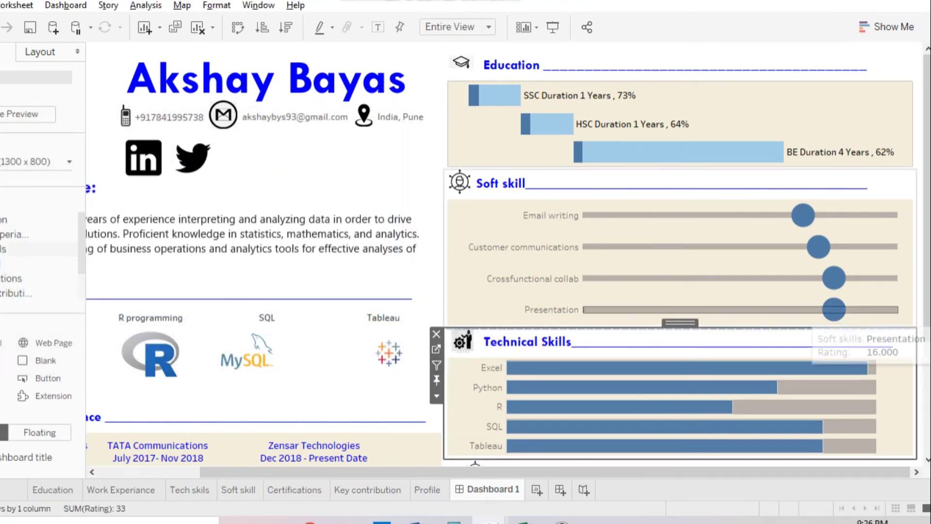
- Set the Key contribution title to font size 14, align it beside its icon and extend its underline with more underscores
scroll(464, 340, down, 5)
click(474, 304)
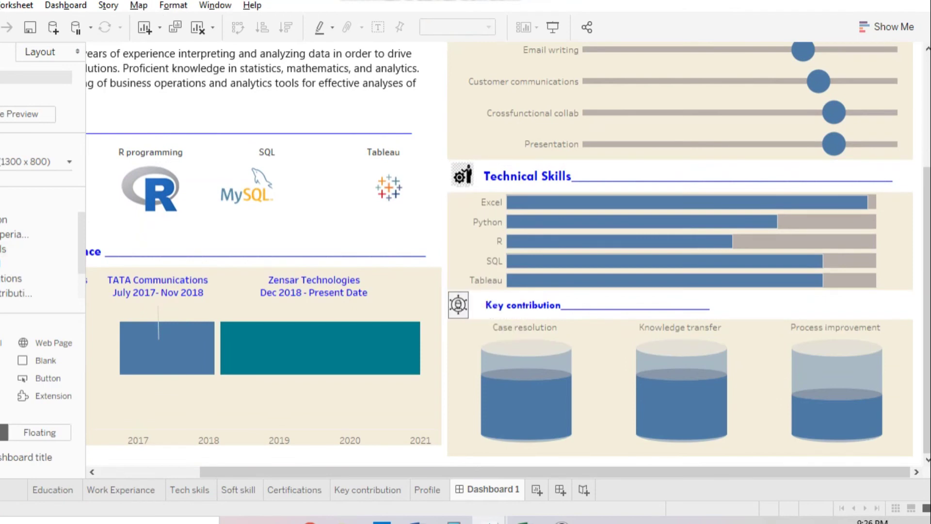
double_click(522, 305)
key(ctrl+a)
click(161, 156)
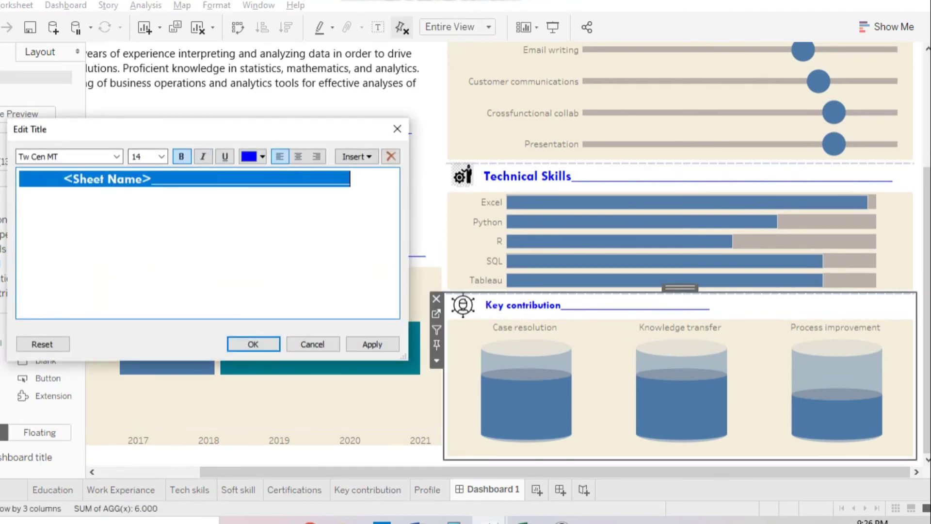
click(145, 220)
key(Return)
click(373, 344)
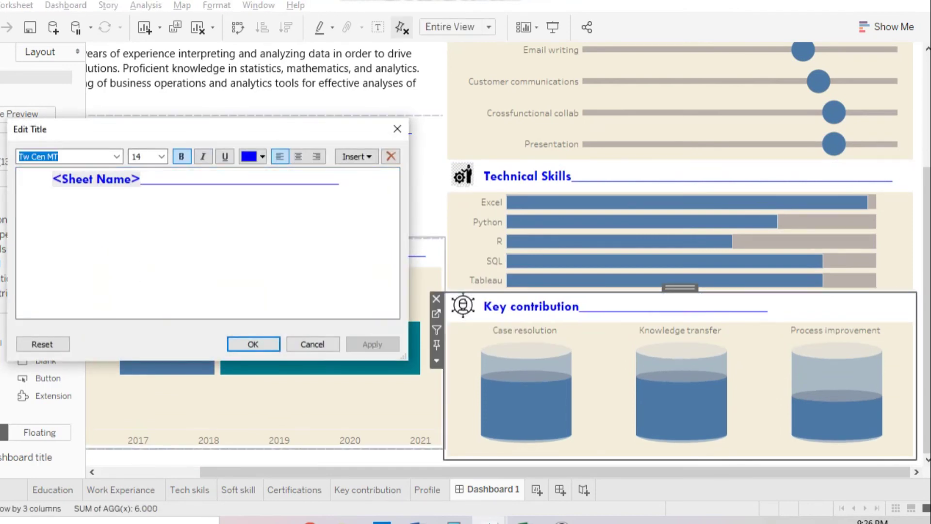
click(383, 183)
text(__________________)
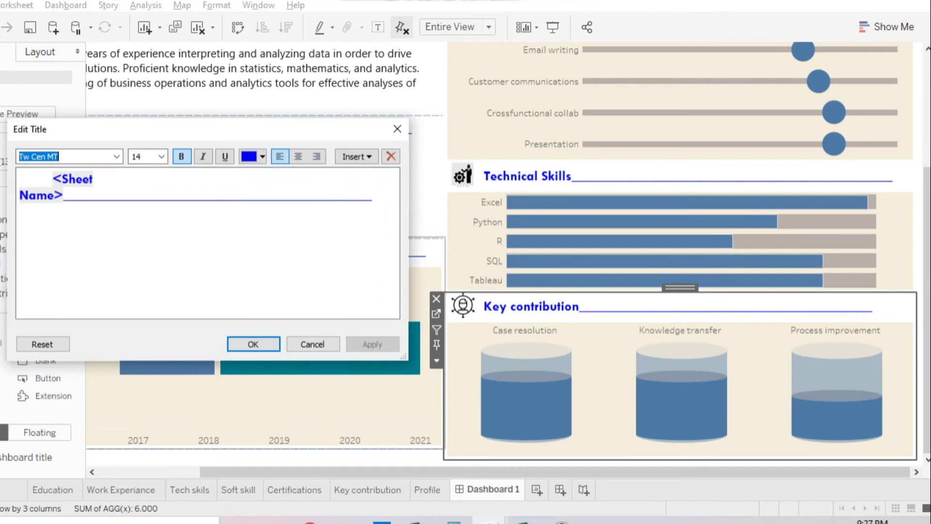
- Extend the Key contribution underline to match the Technical Skills title, and trim the leading space of the Technical Skills title
click(253, 344)
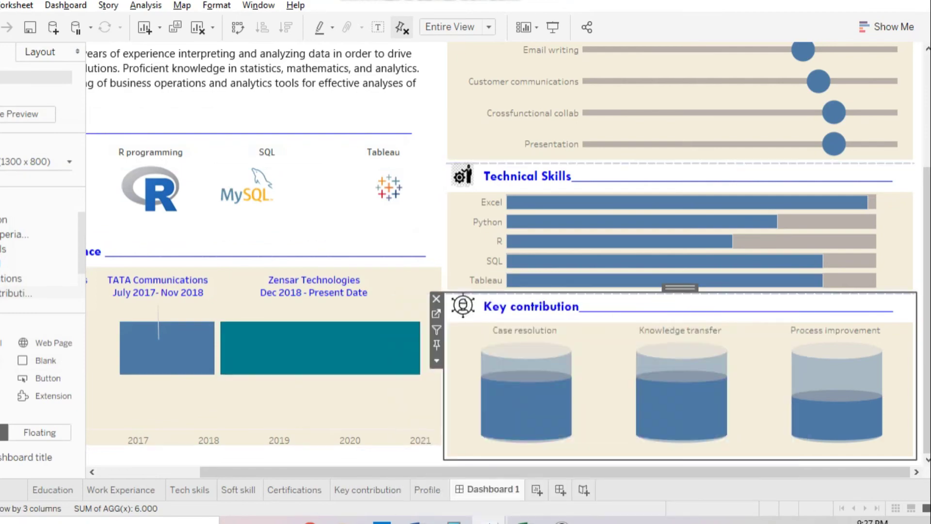
double_click(527, 176)
key(Return)
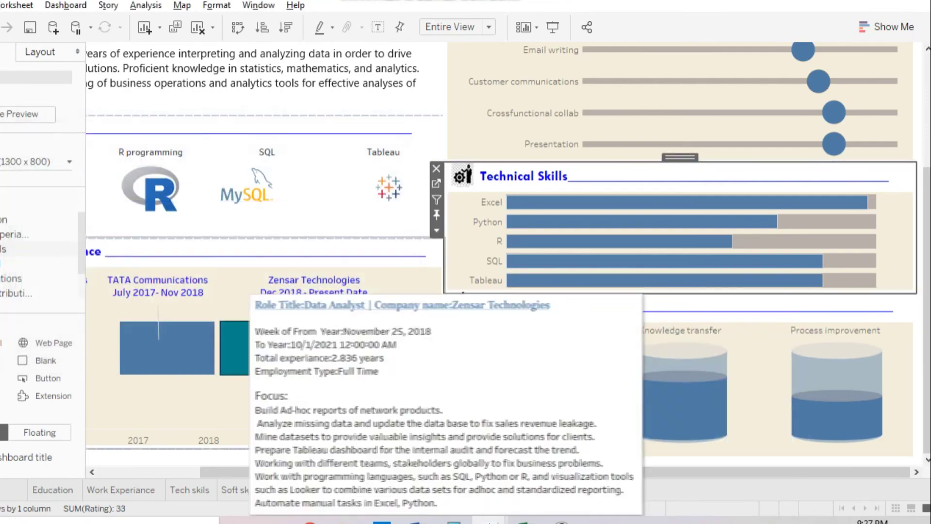
- Insert the "tableau bla" image as a floating icon, shrink it and place it beside the Twitter icon under the contact details
scroll(504, 252, left, 3)
scroll(512, 253, up, 5)
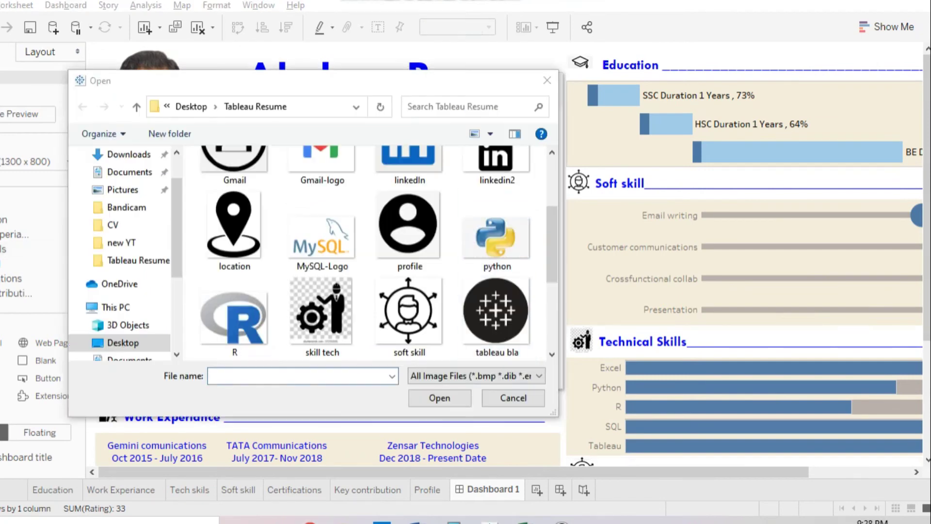
double_click(495, 312)
click(516, 365)
scroll(513, 254, down, 5)
click(328, 446)
click(370, 307)
drag(192, 411, 441, 126)
drag(526, 298, 443, 196)
drag(401, 126, 387, 131)
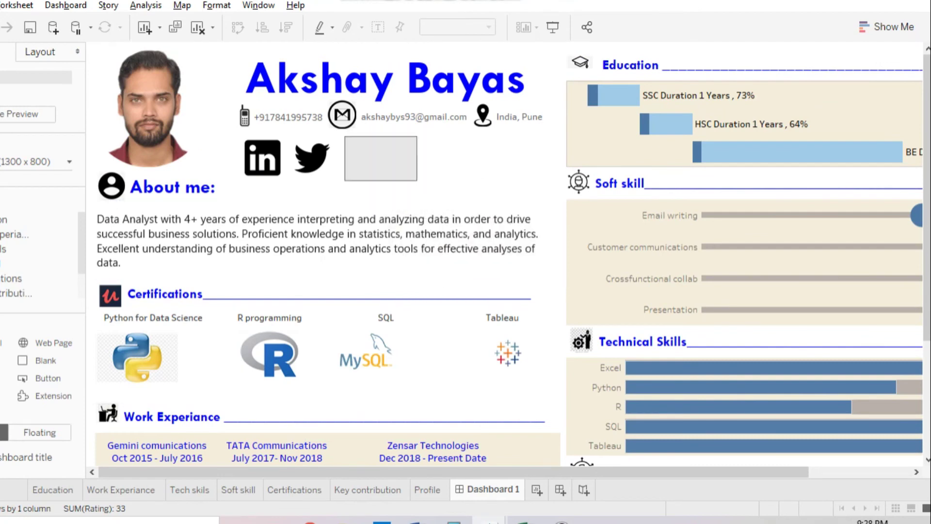
drag(430, 202, 412, 183)
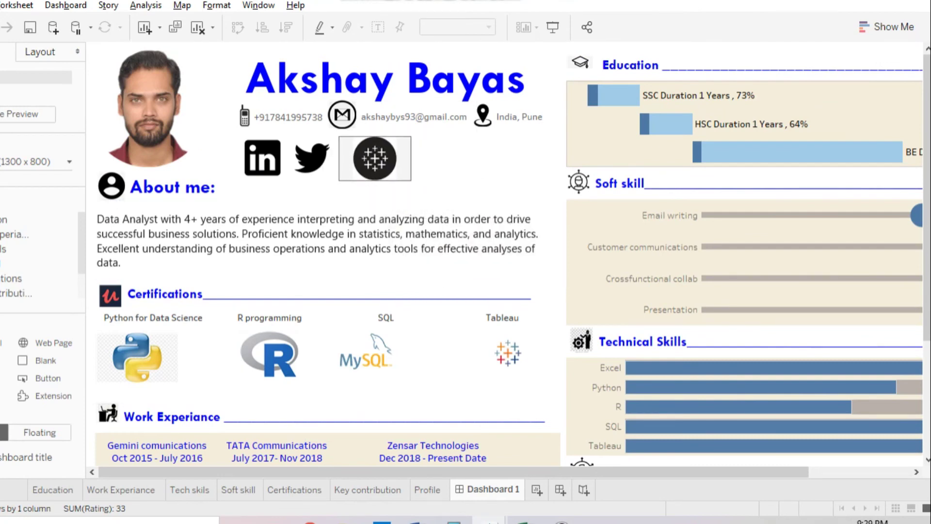
click(369, 155)
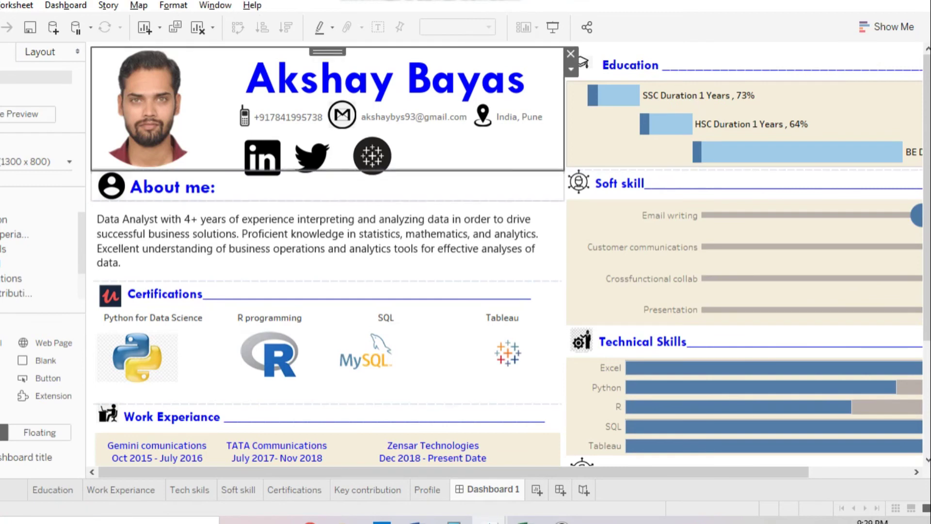
- Move the LinkedIn, Twitter and Tableau icons slightly up and closer together in one even row
click(262, 155)
click(310, 155)
click(362, 153)
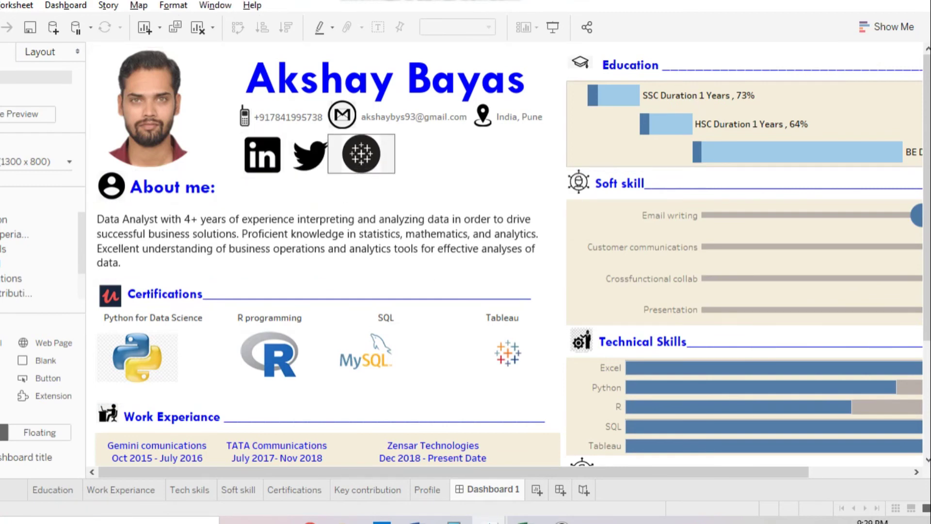
click(433, 451)
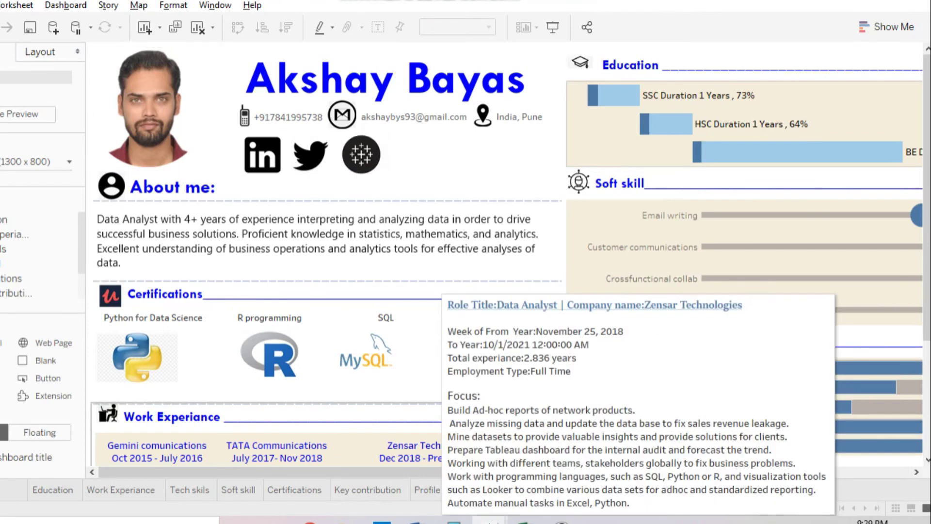
key(Escape)
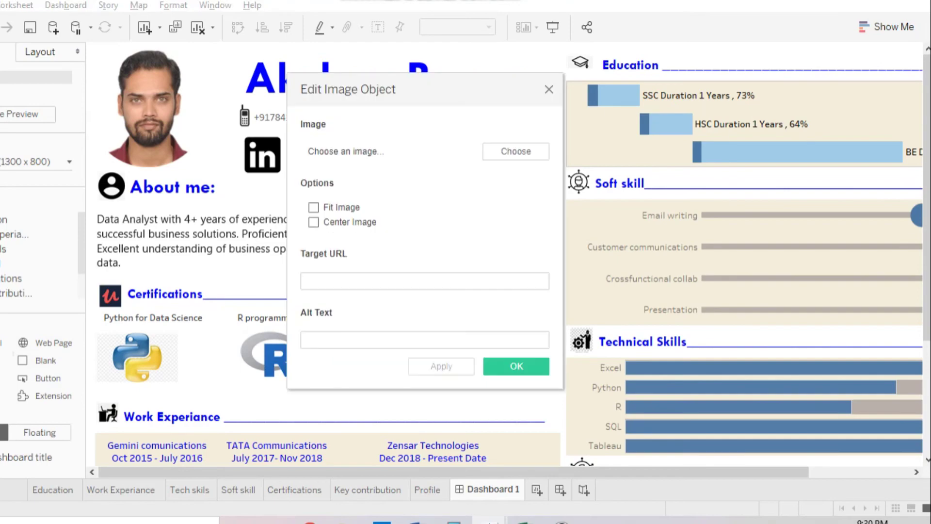
- Insert the GitHub logo as a fitted floating image, shrink it to icon size and place it below the location text
click(516, 152)
double_click(175, 270)
click(314, 207)
click(516, 367)
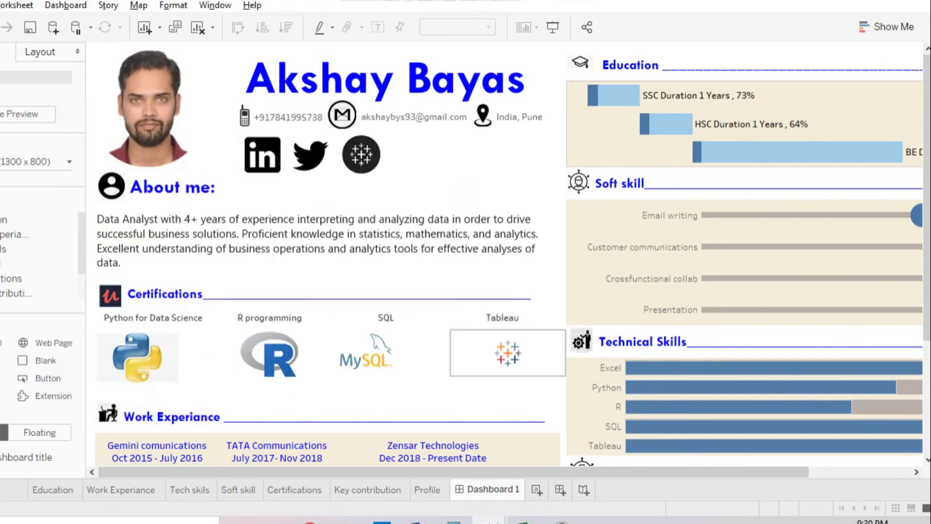
scroll(328, 291, down, 3)
right_click(330, 444)
click(376, 311)
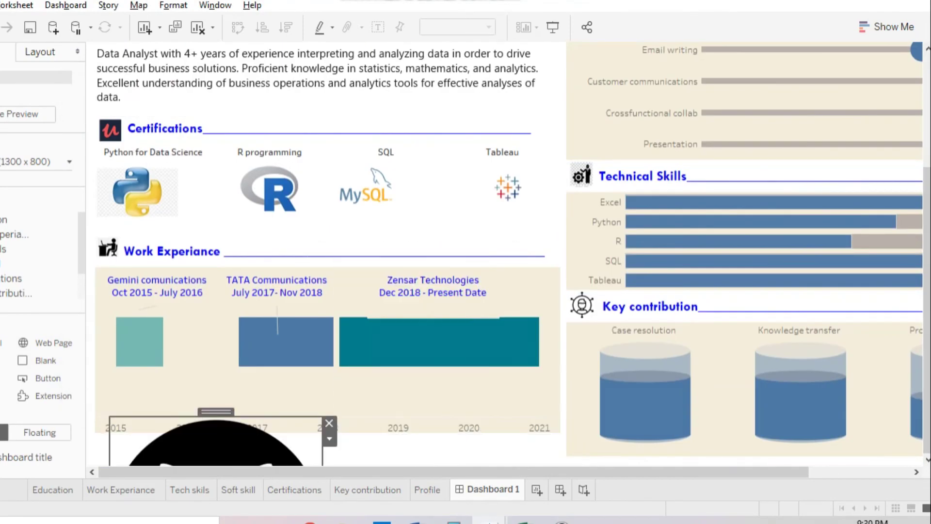
scroll(328, 252, up, 3)
drag(433, 257, 487, 100)
drag(370, 104, 513, 135)
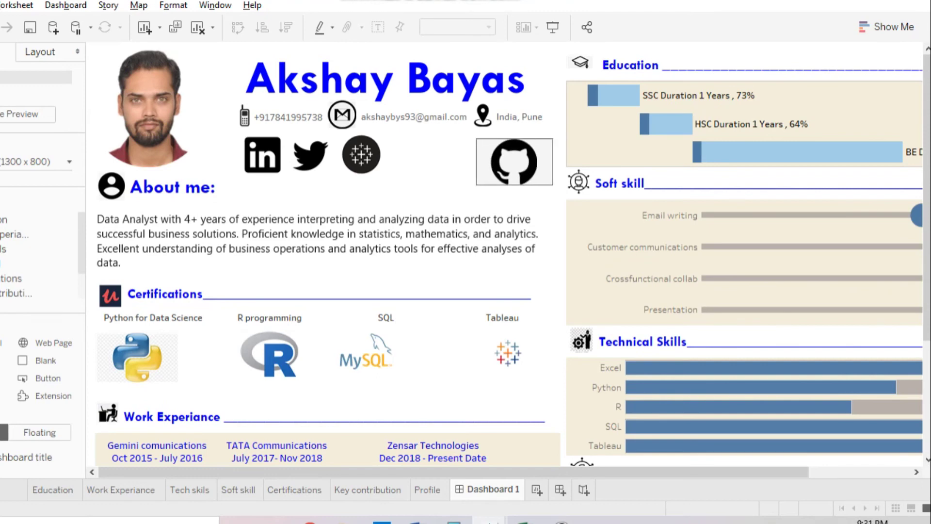
- Move the Tableau, Twitter and LinkedIn icons beside the GitHub icon so that all four form one row
click(362, 154)
drag(361, 154, 443, 162)
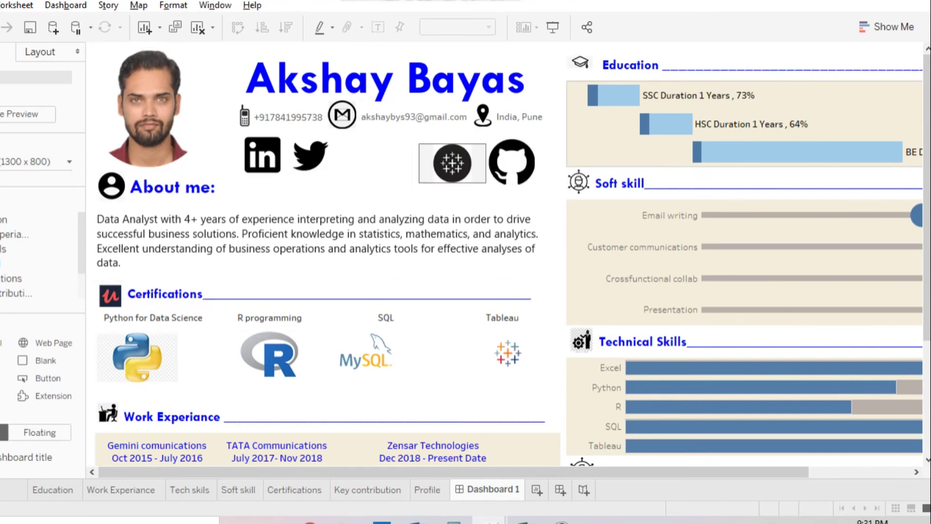
click(310, 155)
drag(311, 155, 424, 170)
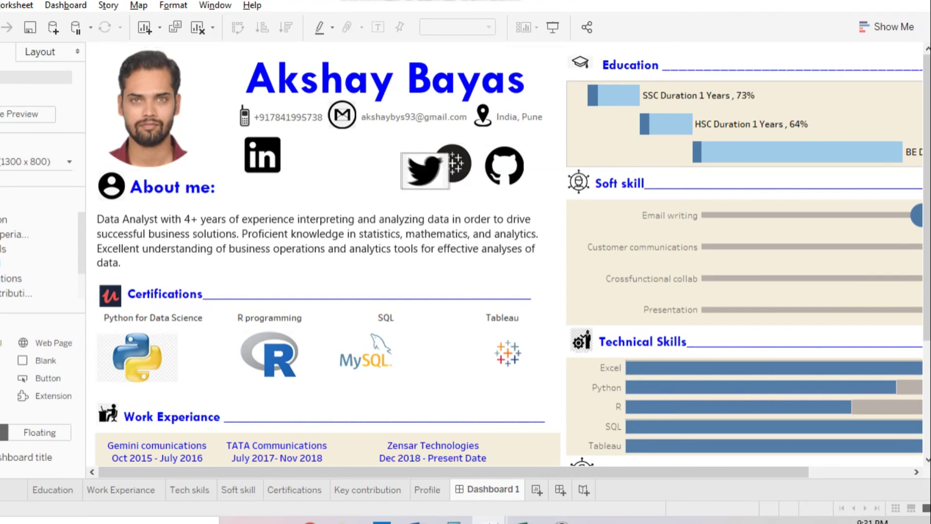
click(504, 162)
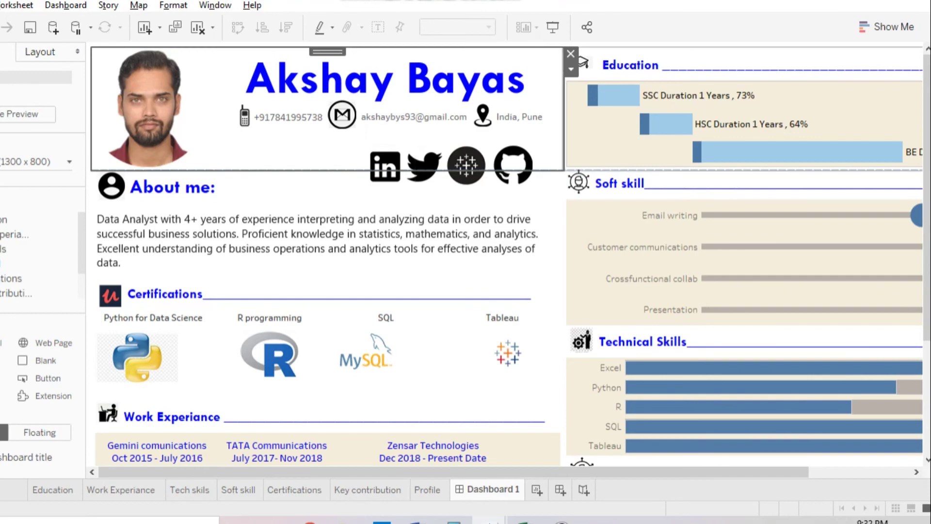
- Review the section placement and alignment of the whole dashboard in presentation mode, and return to editing
mouse_move(276, 451)
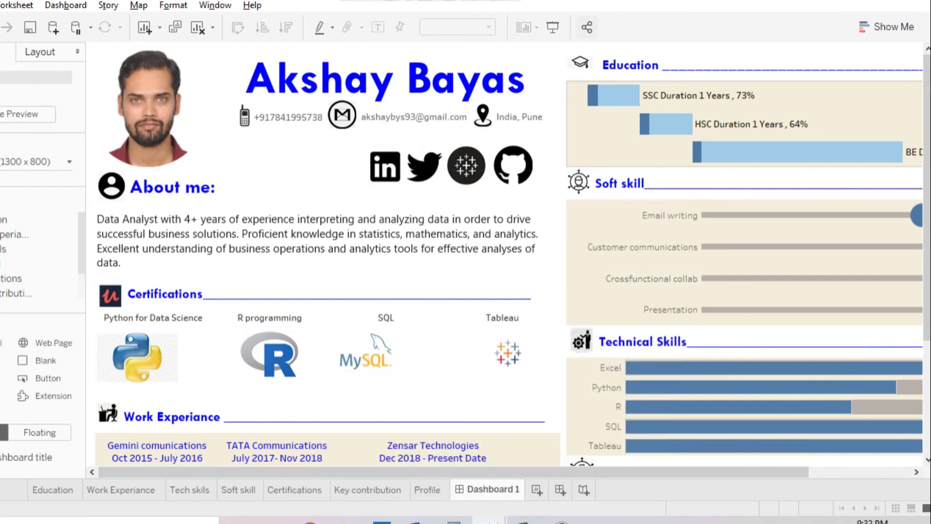
scroll(465, 165, down, 3)
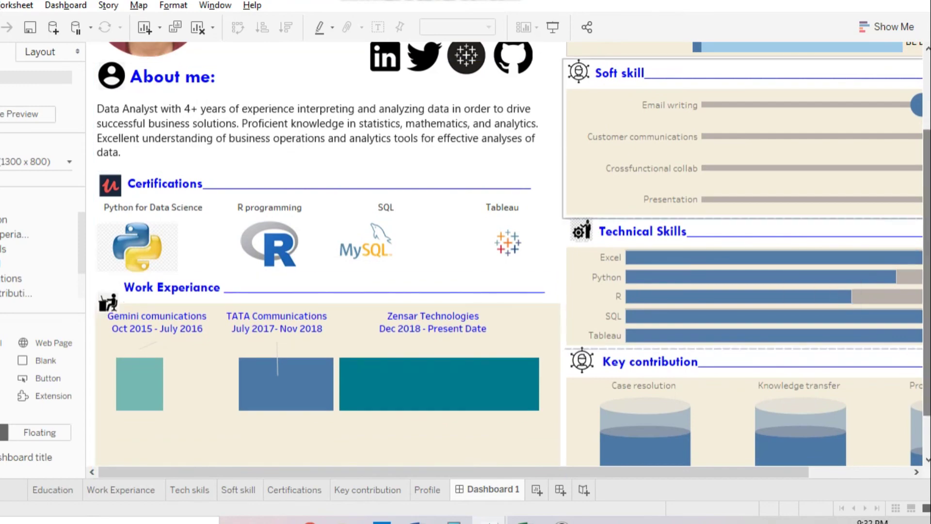
scroll(465, 252, down, 1)
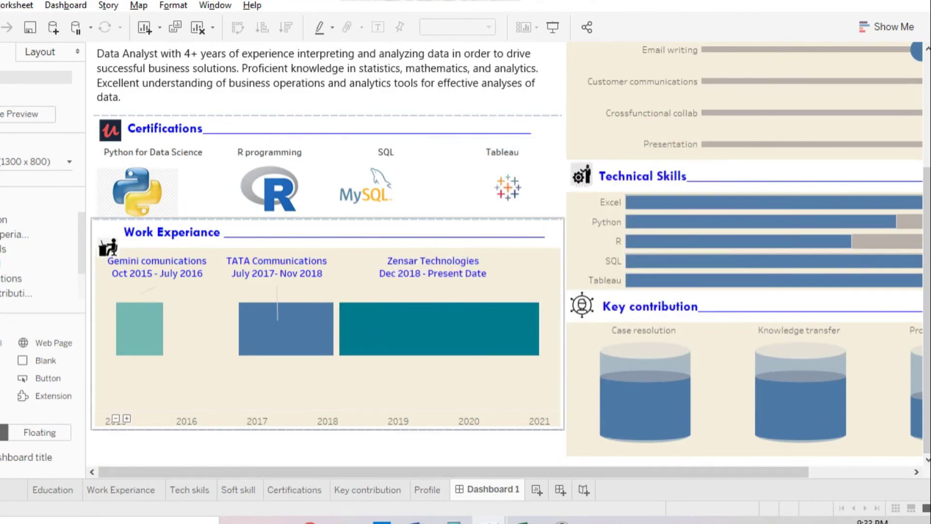
scroll(466, 252, right, 3)
scroll(465, 252, up, 1)
key(F7)
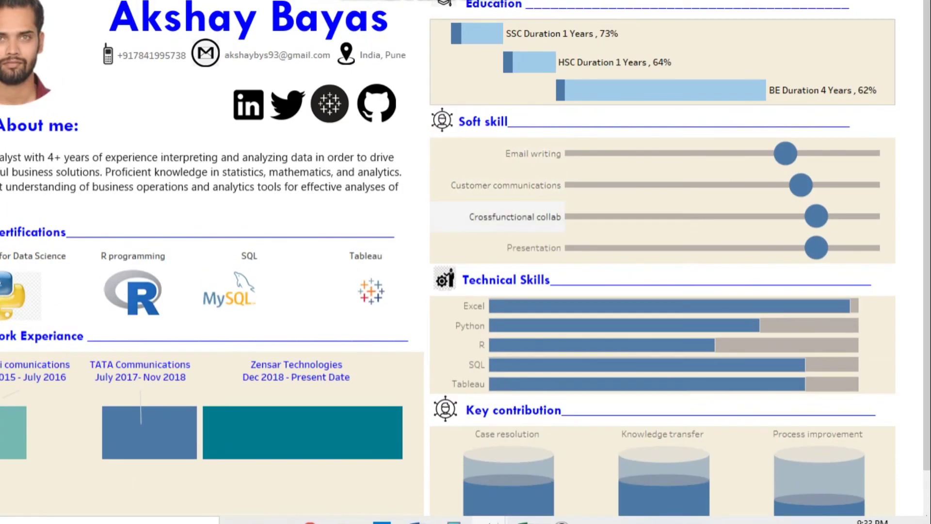
scroll(466, 257, down, 1)
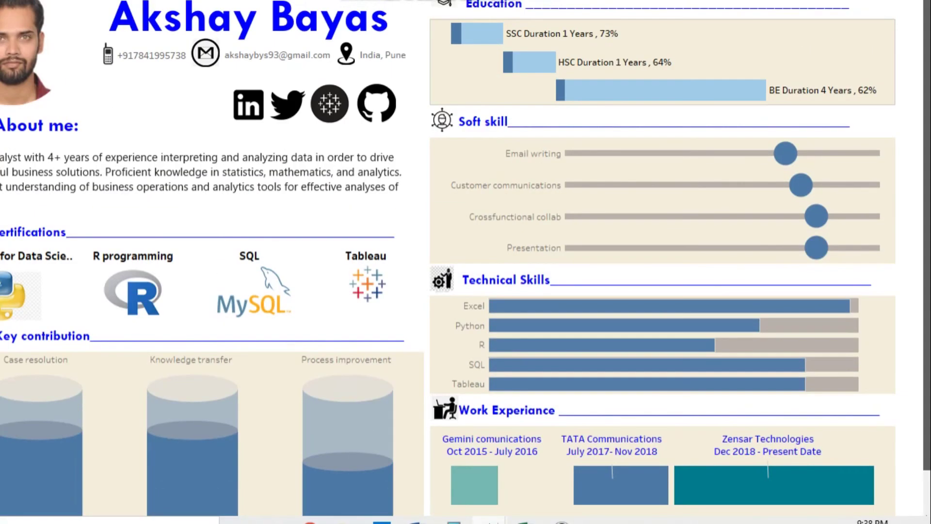
scroll(466, 257, down, 1)
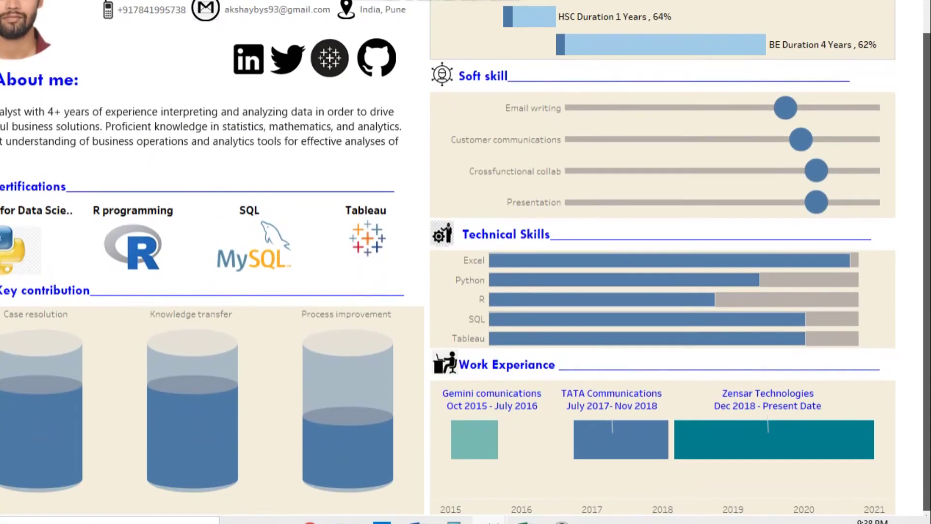
scroll(465, 257, up, 1)
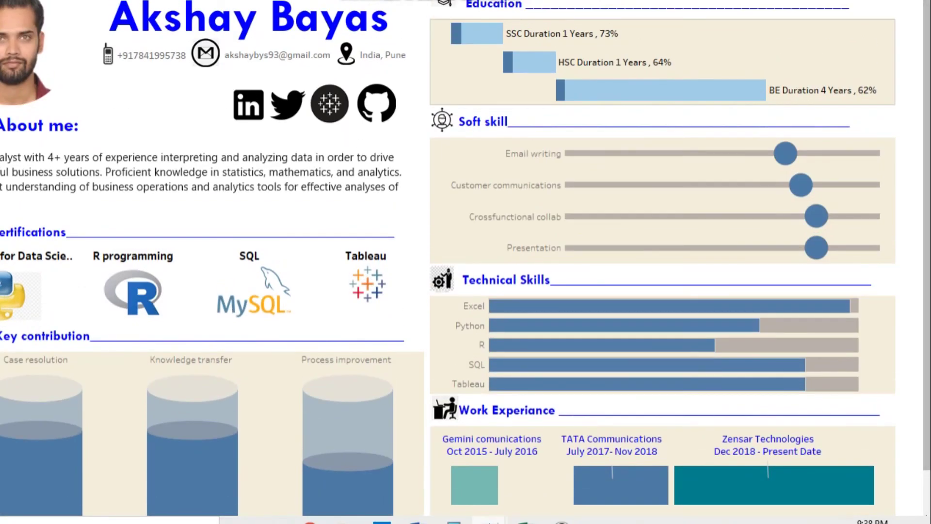
key(Escape)
- Check the dashboard without section shading in presentation mode, and return to the editing view
scroll(315, 252, down, 3)
scroll(315, 253, up, 3)
scroll(507, 252, up, 1)
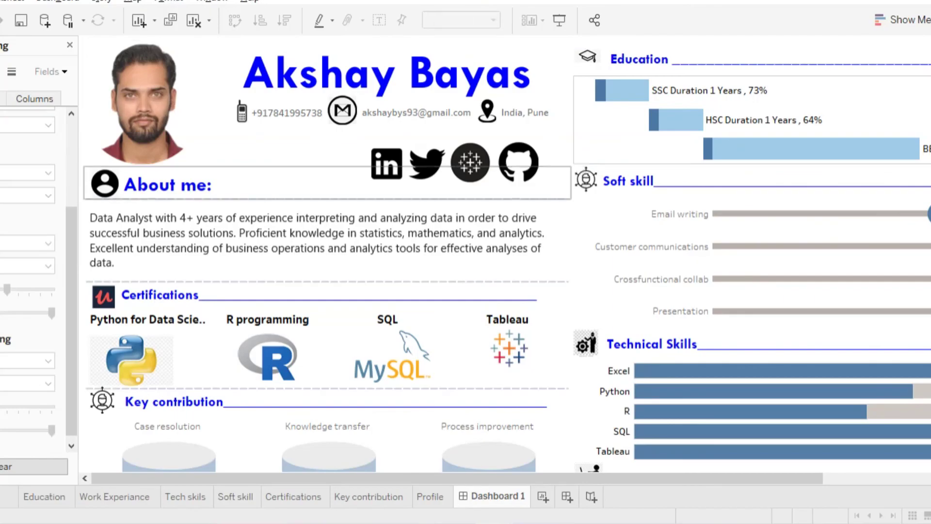
key(F7)
scroll(465, 262, down, 1)
scroll(465, 261, up, 1)
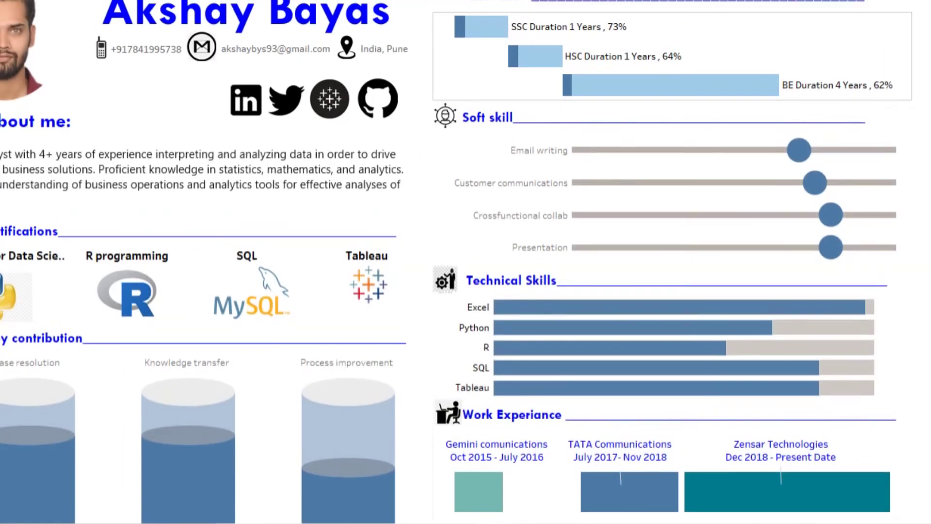
key(Escape)
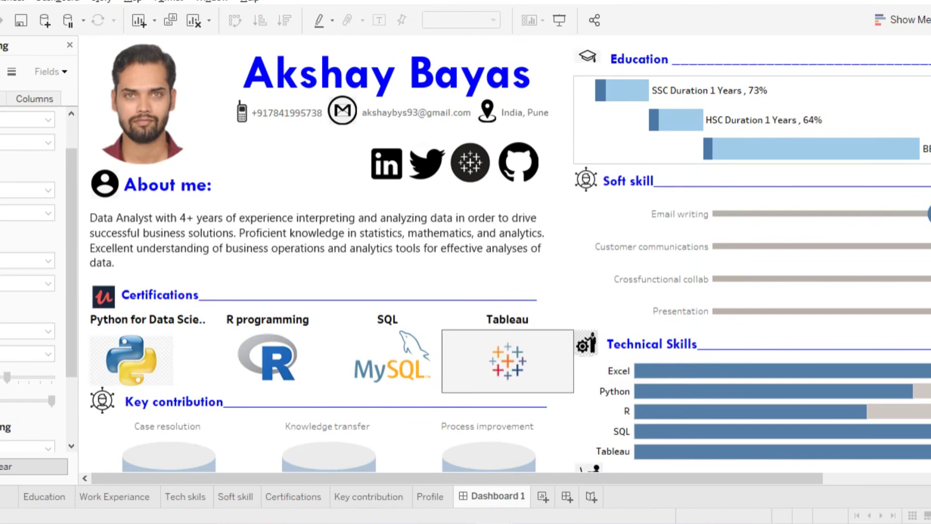
- Set the target URLs of the Python and R certification logos to their Udemy certificate links
click(327, 240)
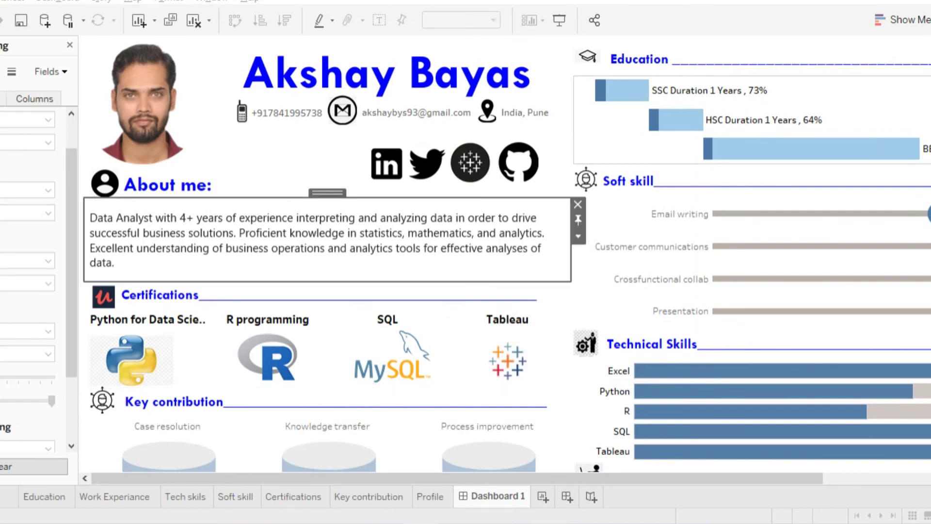
double_click(131, 359)
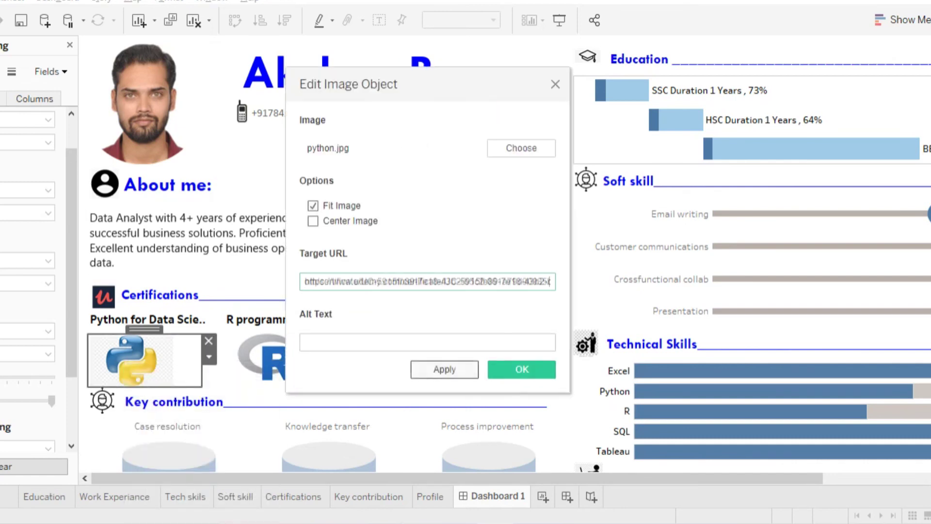
key(Return)
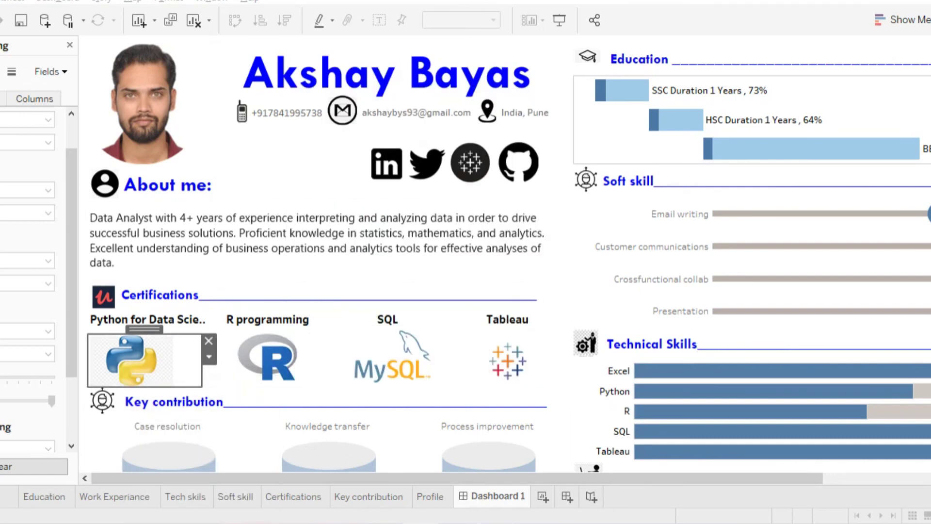
right_click(279, 357)
click(330, 368)
click(427, 281)
key(ctrl+v)
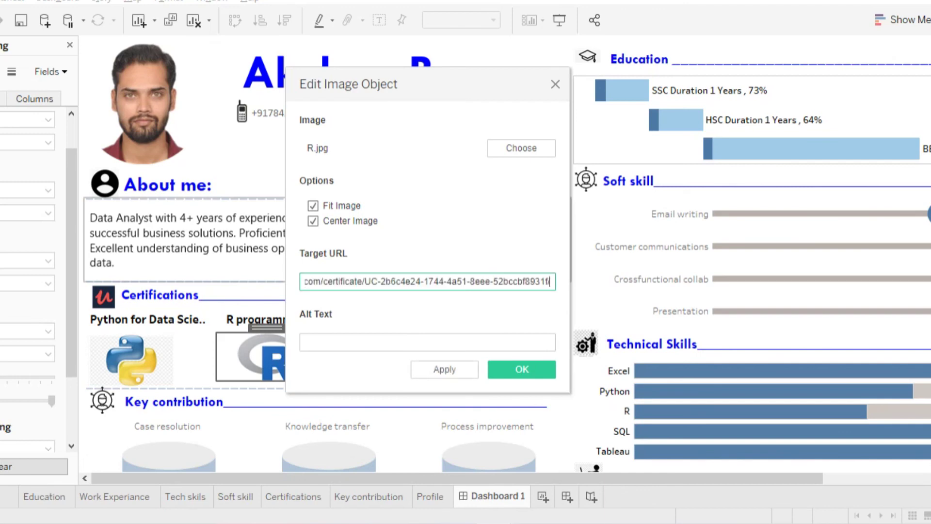
key(Return)
- Set the target URLs of the MySQL and Tableau certification logos to their Udemy certificate links
right_click(411, 346)
click(439, 354)
key(ctrl+v)
key(Return)
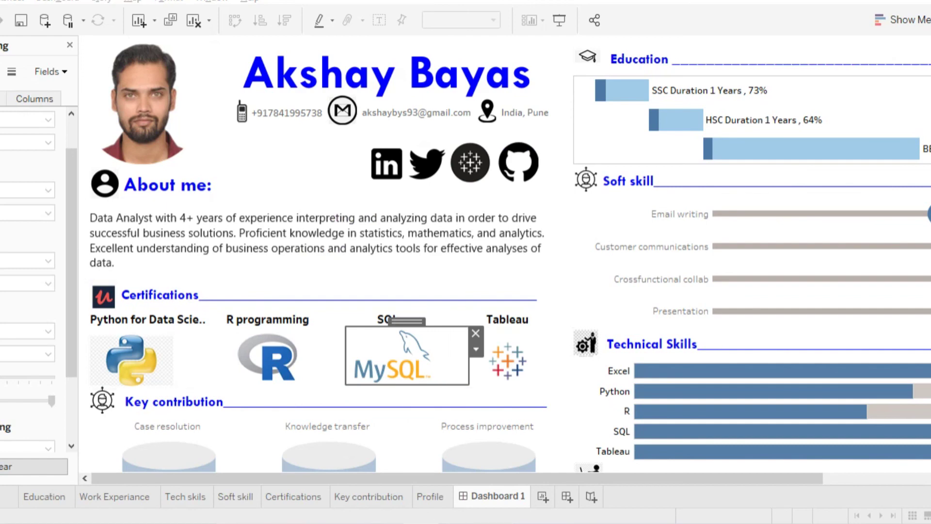
right_click(509, 363)
click(561, 375)
key(ctrl+v)
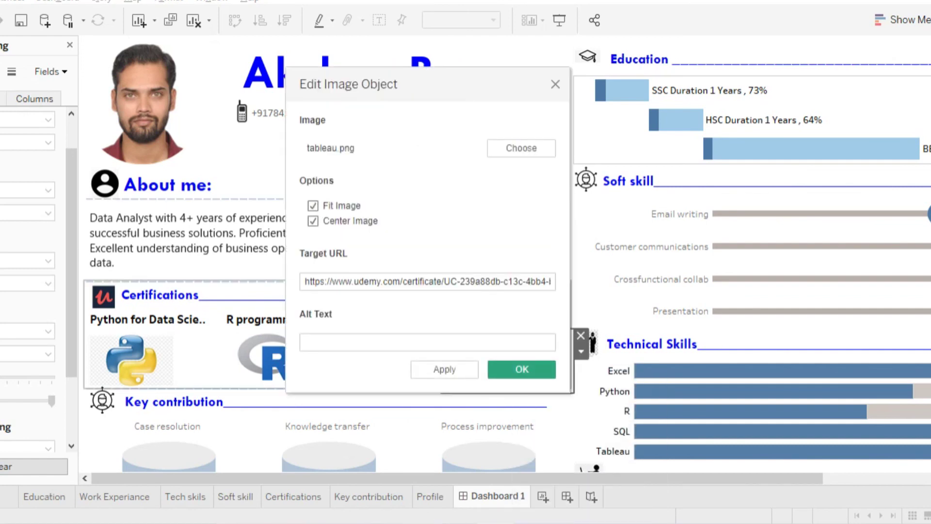
key(Return)
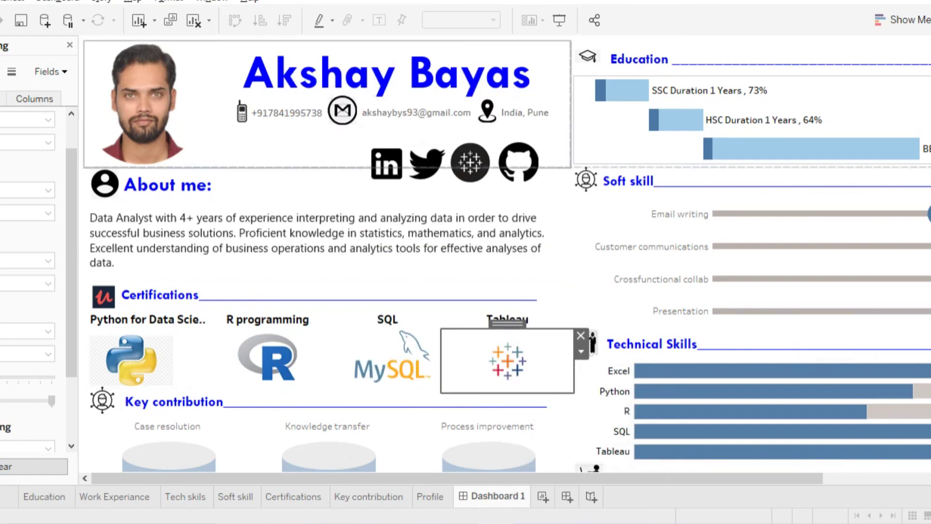
- Move the profile photo slightly right and shift the name heading slightly up and left
click(145, 102)
drag(211, 102, 232, 101)
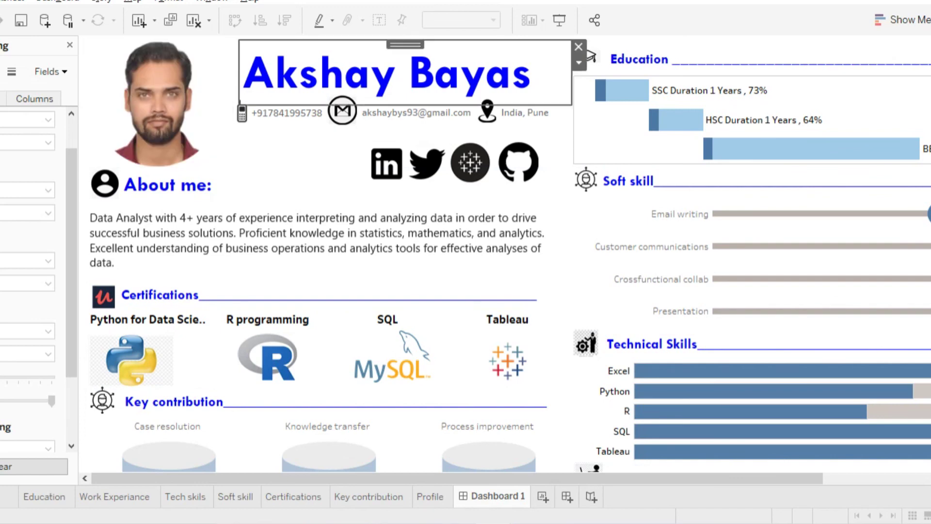
click(378, 73)
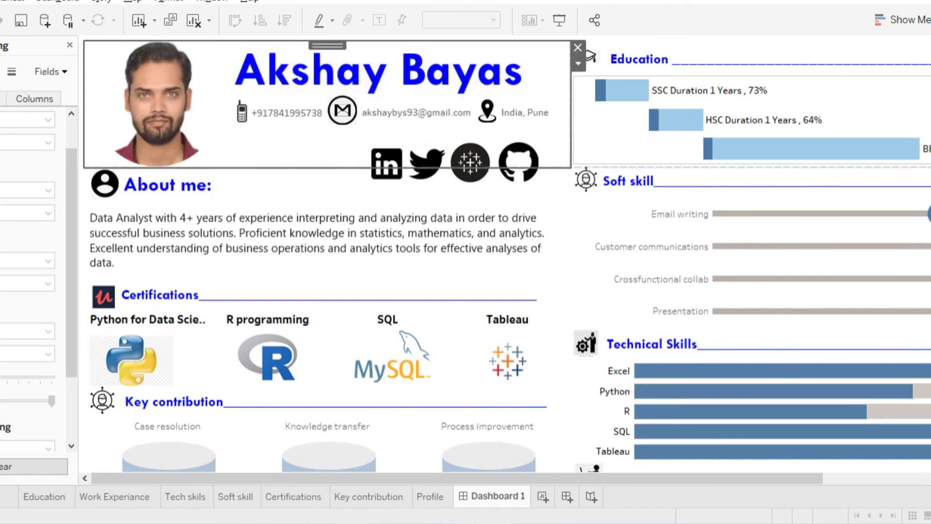
- Move the LinkedIn, Twitter, Tableau and GitHub icons slightly up so they form an even row below the contact details
click(387, 163)
click(470, 162)
click(427, 154)
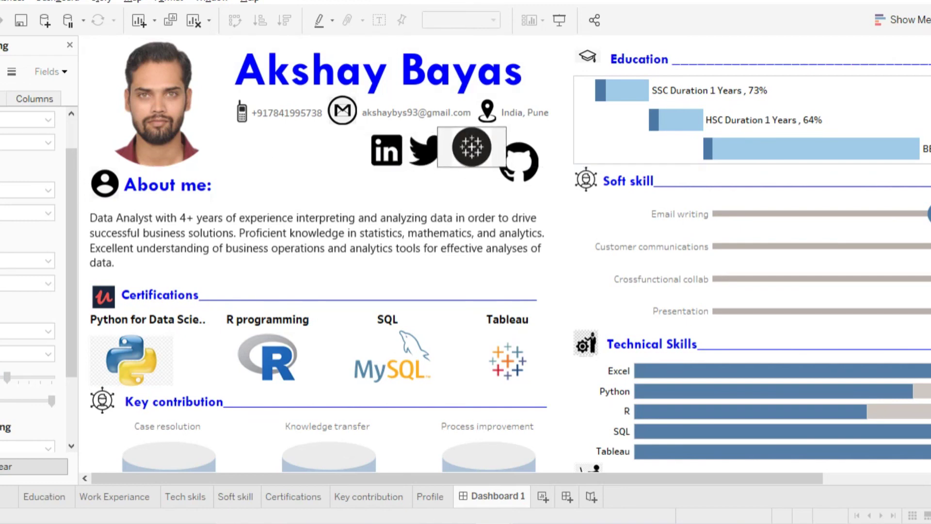
click(519, 160)
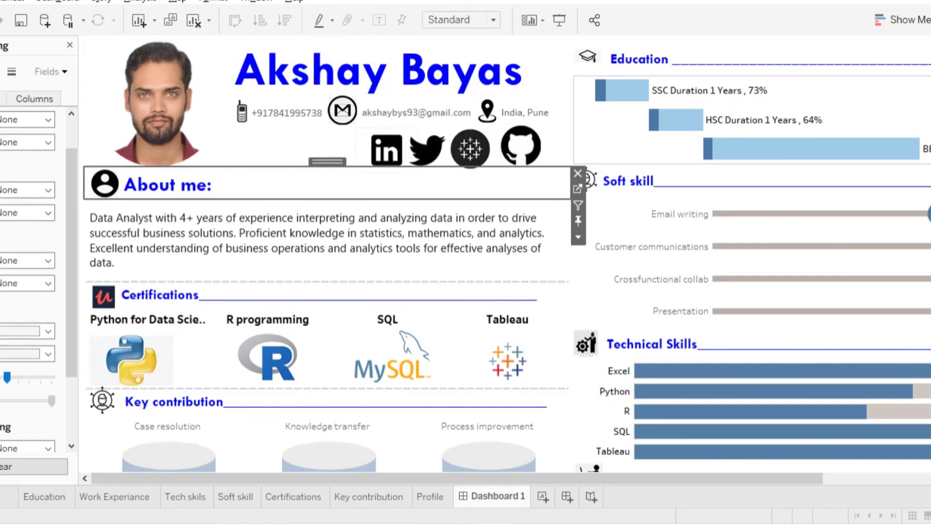
click(521, 148)
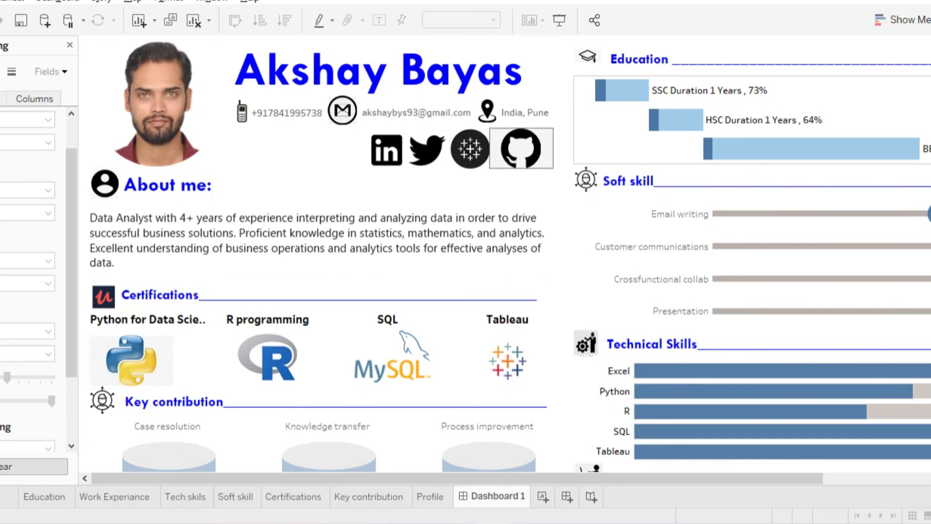
click(472, 150)
- Set the target URLs of the LinkedIn, Tableau and GitHub icons to the matching profile links
click(386, 150)
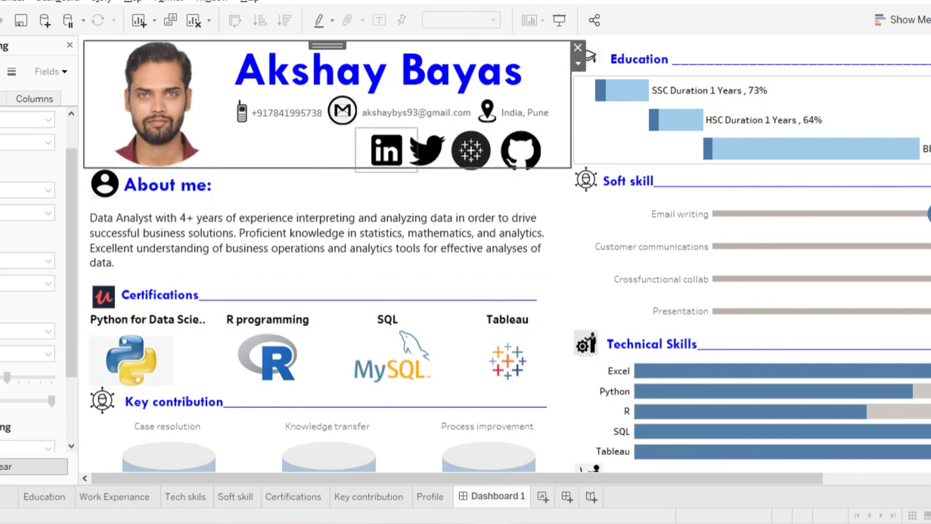
double_click(386, 150)
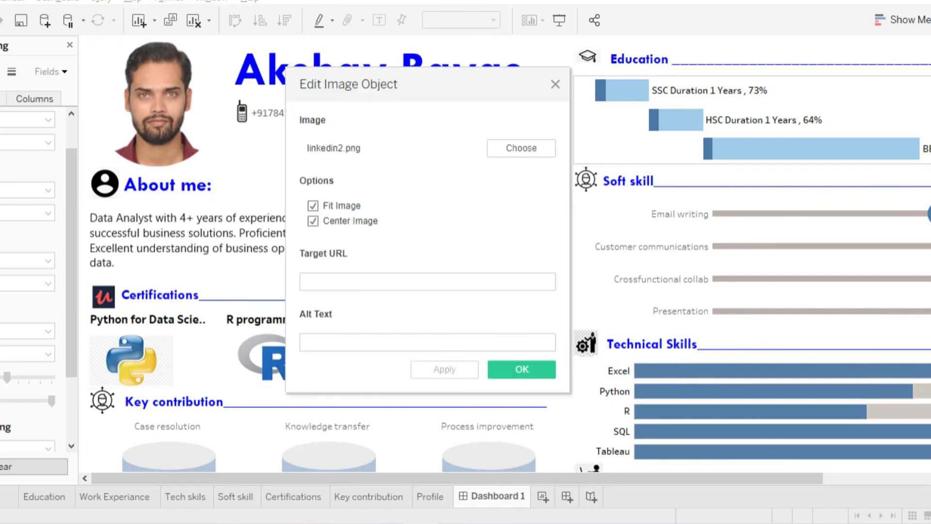
key(ctrl+v)
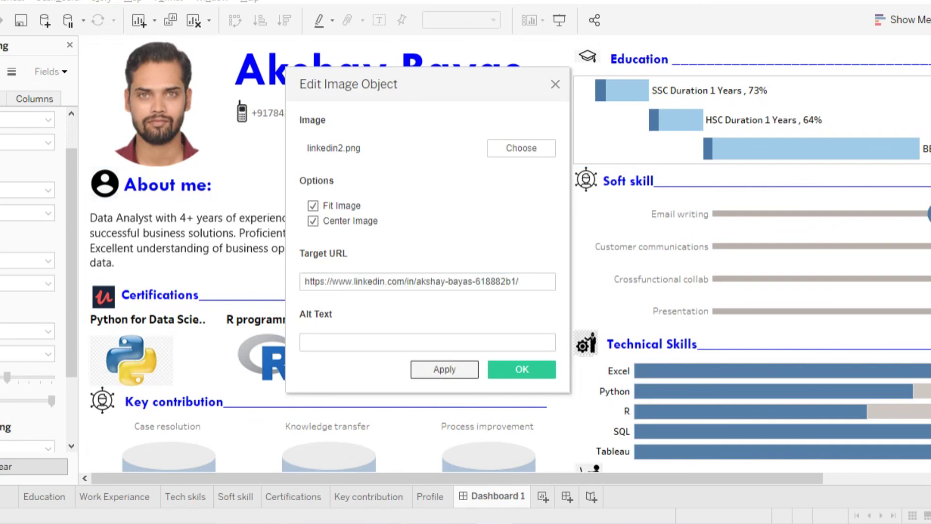
key(Return)
click(471, 150)
double_click(471, 150)
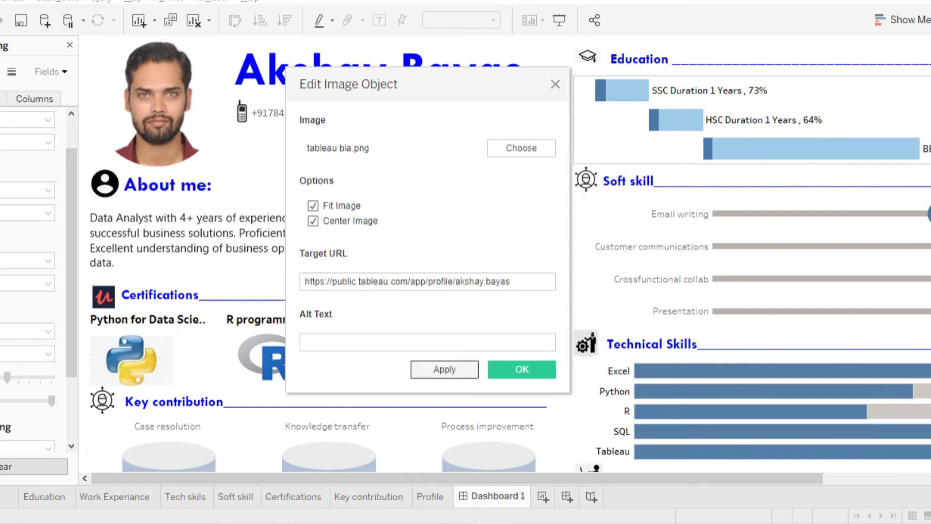
key(Return)
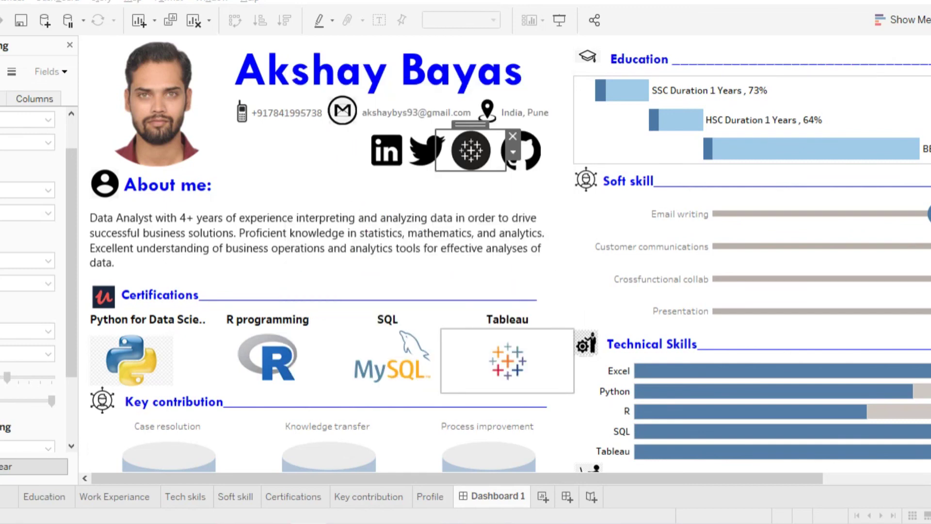
click(524, 150)
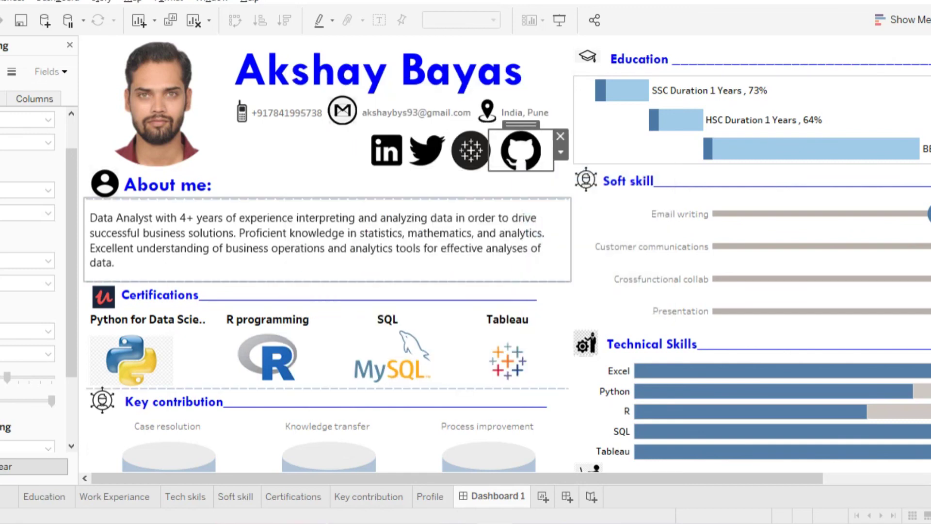
double_click(524, 150)
key(Return)
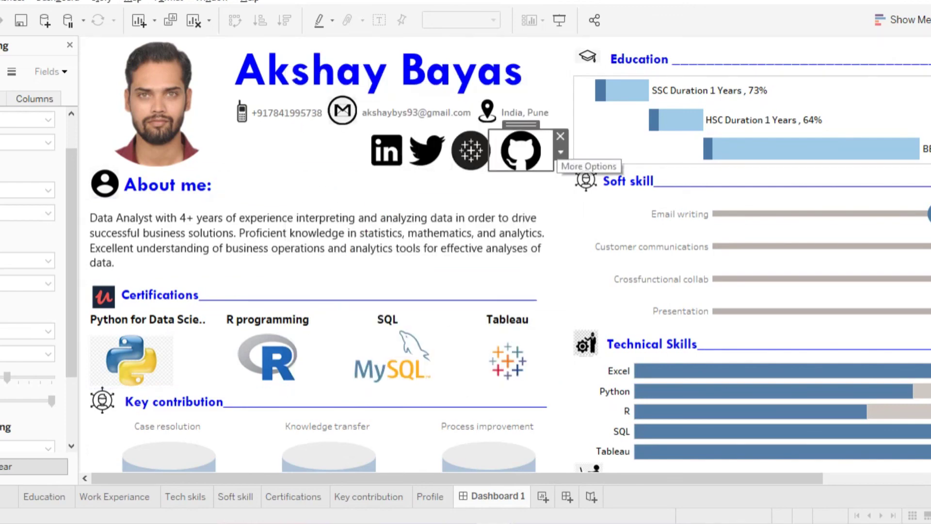
- Try a light cream default shading for the whole dashboard
scroll(548, 165, down, 3)
scroll(548, 164, up, 3)
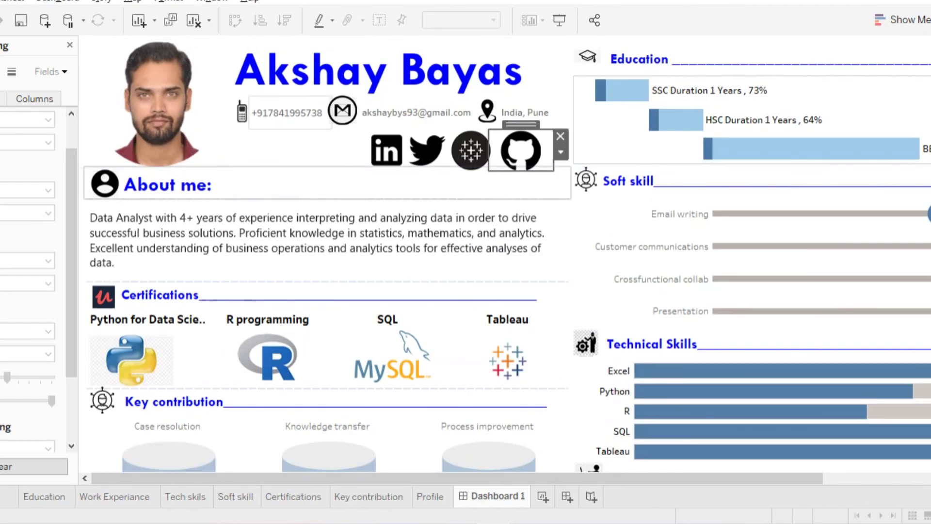
click(291, 184)
click(57, 1)
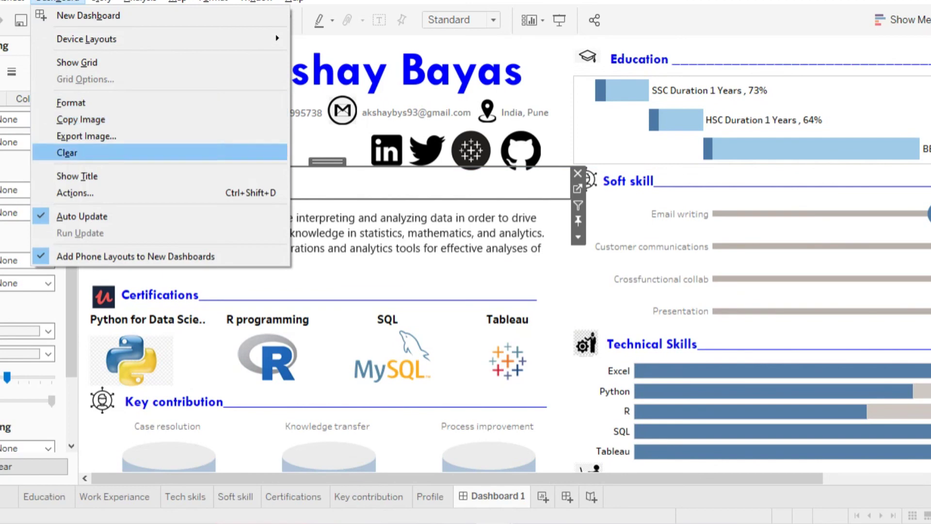
click(62, 152)
click(156, 102)
click(155, 101)
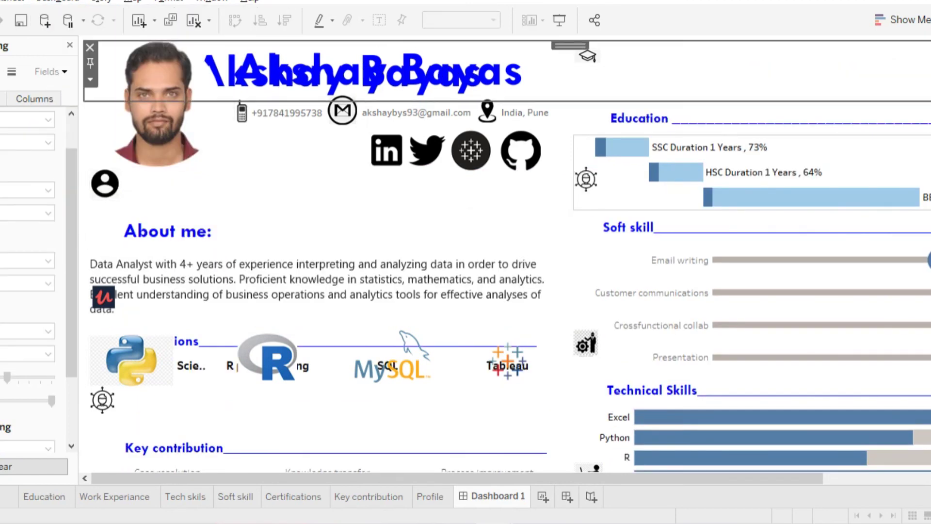
click(61, 93)
click(47, 129)
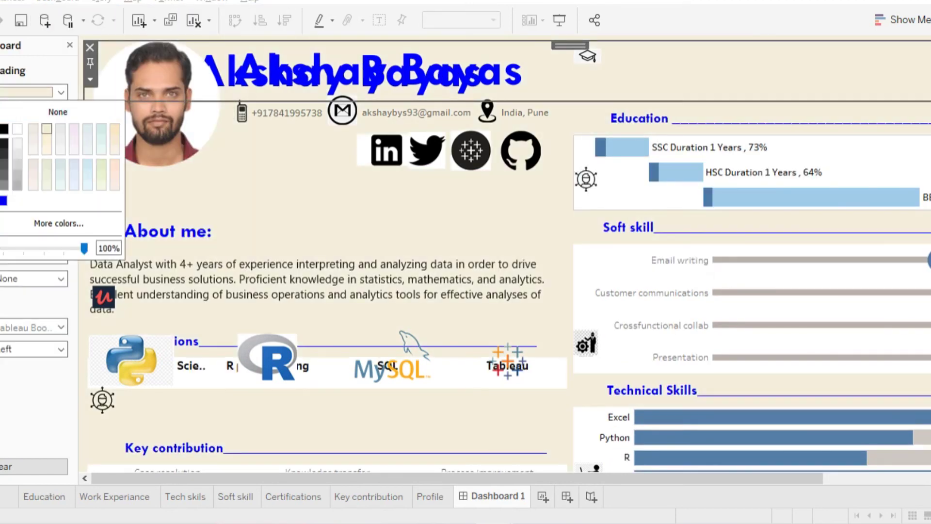
click(397, 68)
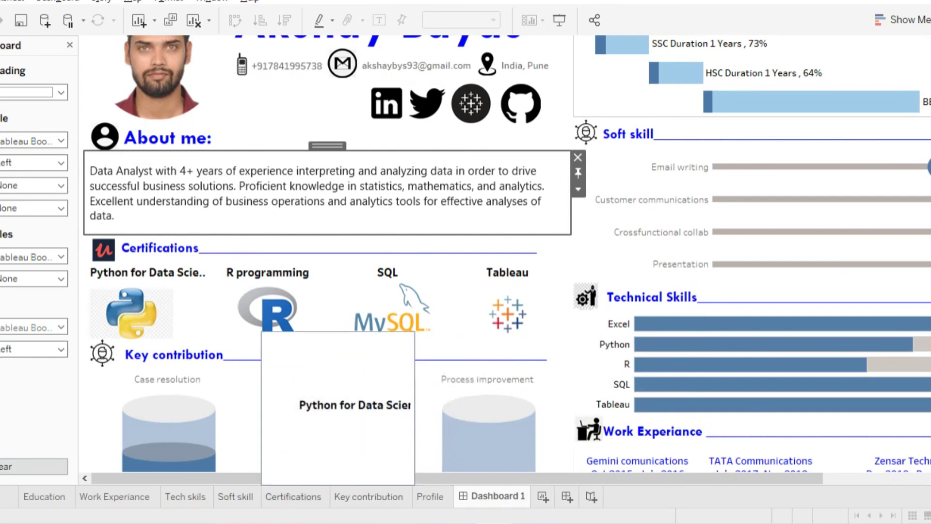
- Close the formatting pane and return from the Key contribution worksheet to Dashboard 1
click(257, 437)
click(70, 45)
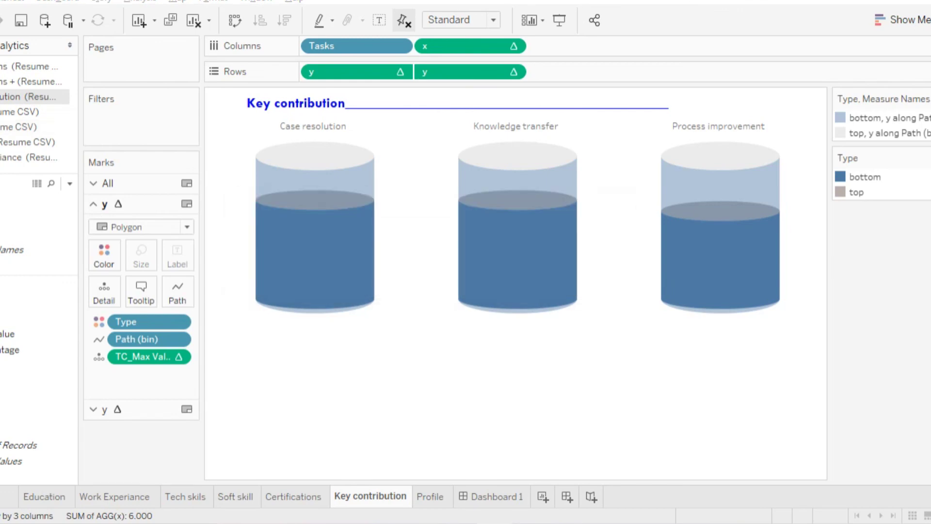
click(484, 496)
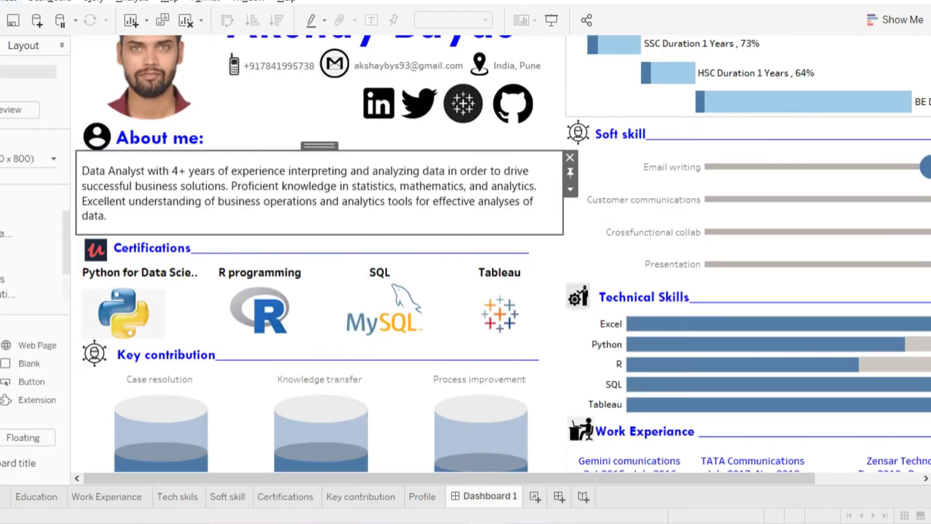
- Hide the Education, Work Experiance, Tech skils and Soft skill worksheets so that their tabs no longer show beside the dashboard
scroll(320, 291, down, 3)
right_click(39, 496)
click(73, 326)
right_click(39, 496)
click(74, 327)
right_click(39, 496)
click(75, 325)
right_click(39, 497)
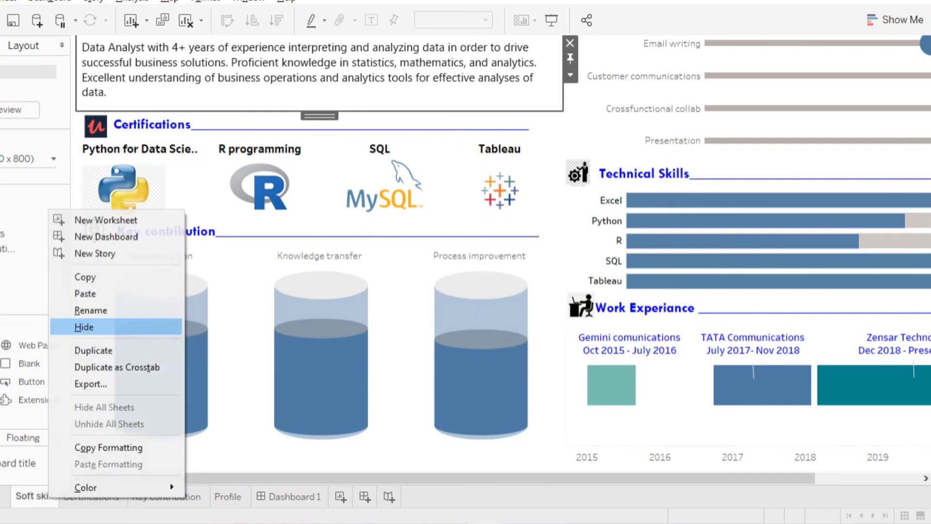